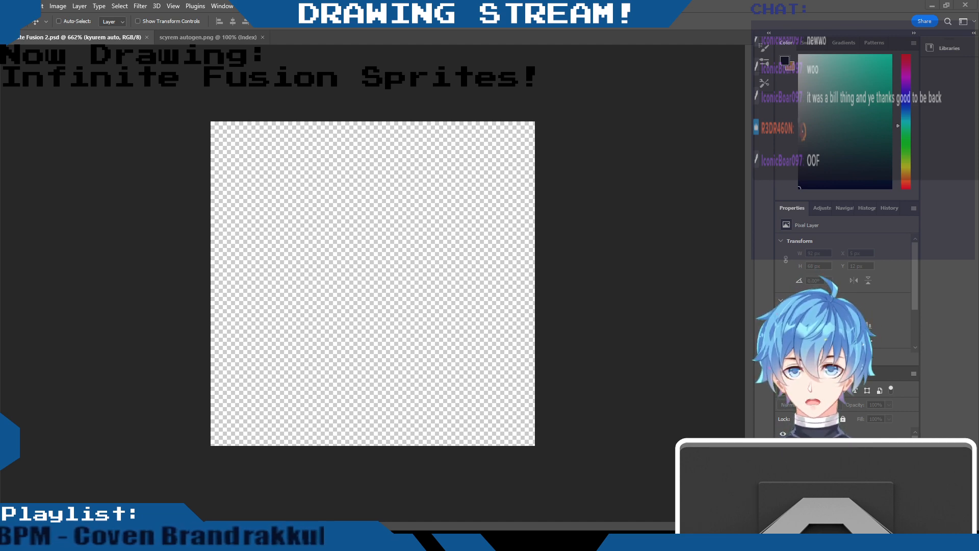
Create a new empty layer for drawing and switch to the Brush tool
scroll(408, 225, up, 2)
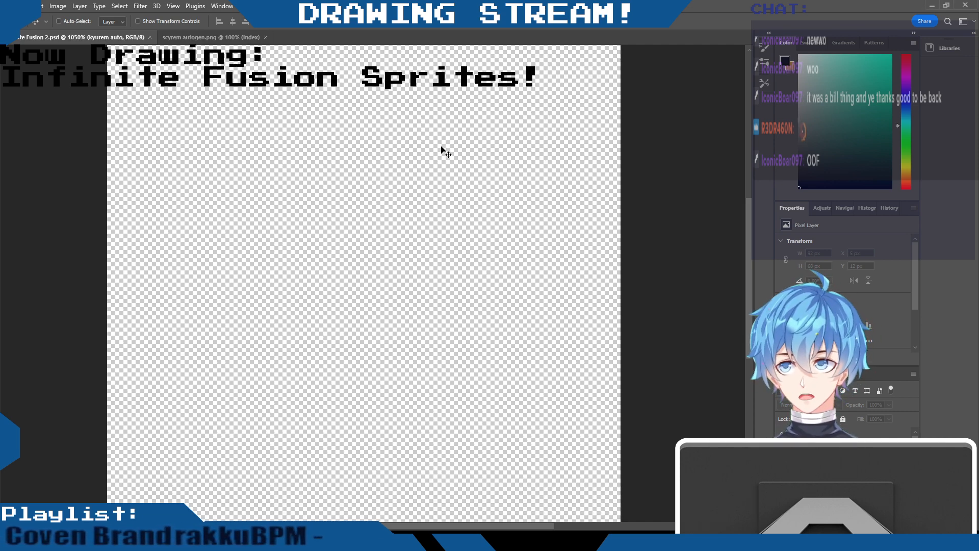
mouse_move(749, 240)
mouse_down()
mouse_move(751, 211)
mouse_move(751, 260)
mouse_move(746, 226)
mouse_up()
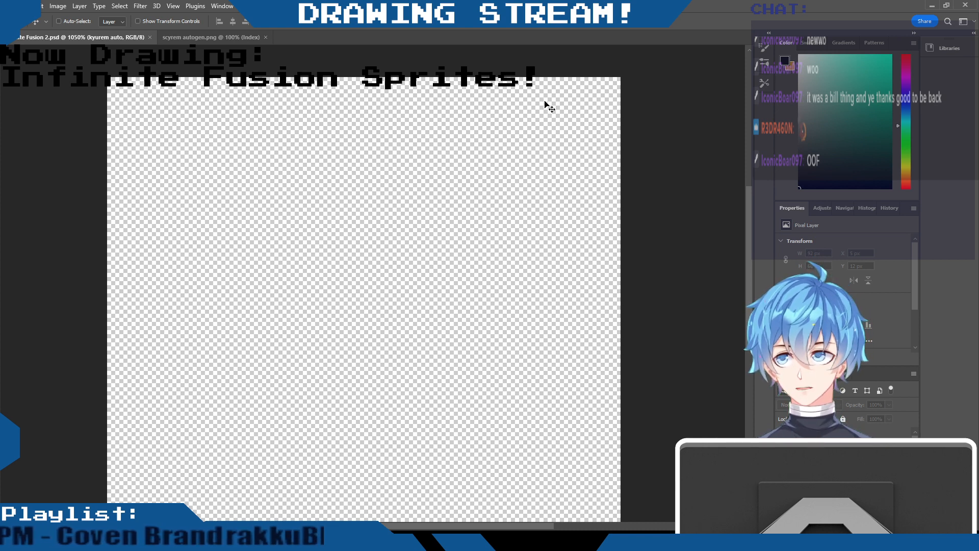
mouse_move(746, 234)
mouse_down()
mouse_move(751, 215)
mouse_move(747, 239)
mouse_up()
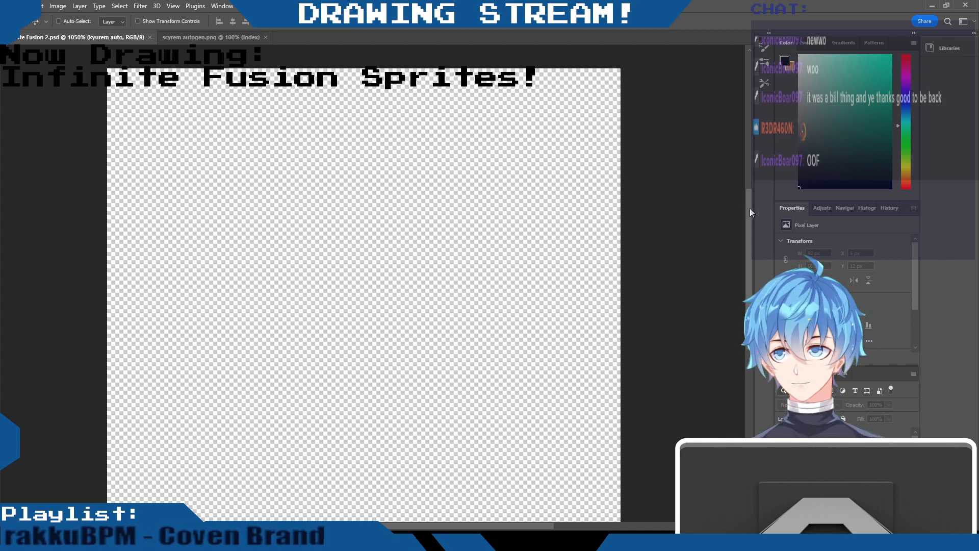
scroll(748, 216, up, 1)
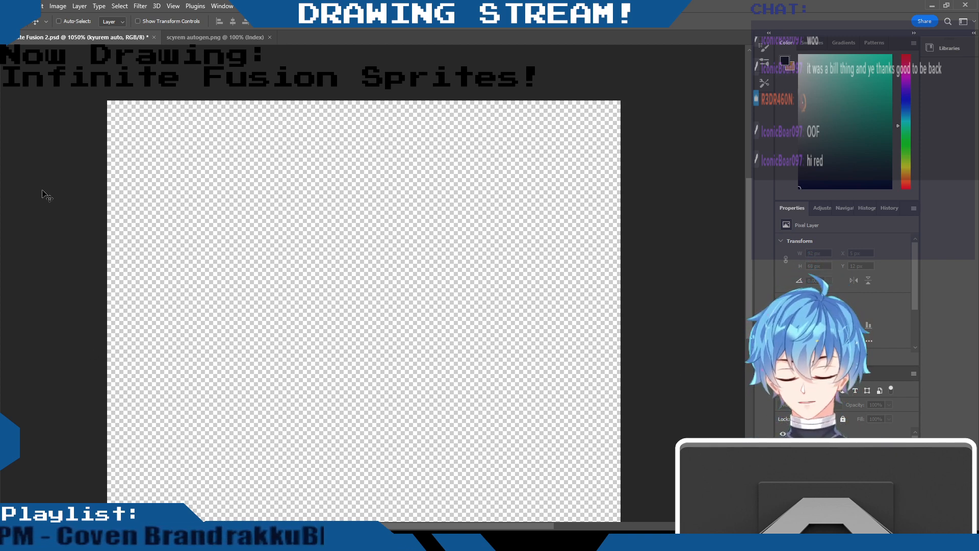
key(b)
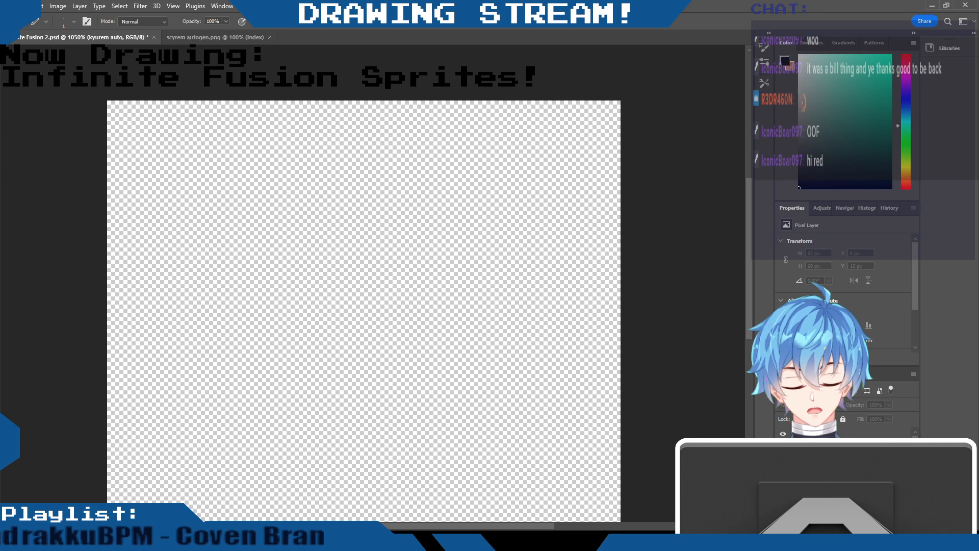
key(ctrl+shift+alt+n)
Try freehand one-pixel black brush strokes across the new layer, undoing each one
mouse_move(378, 216)
mouse_down()
mouse_move(379, 284)
mouse_move(363, 328)
mouse_up()
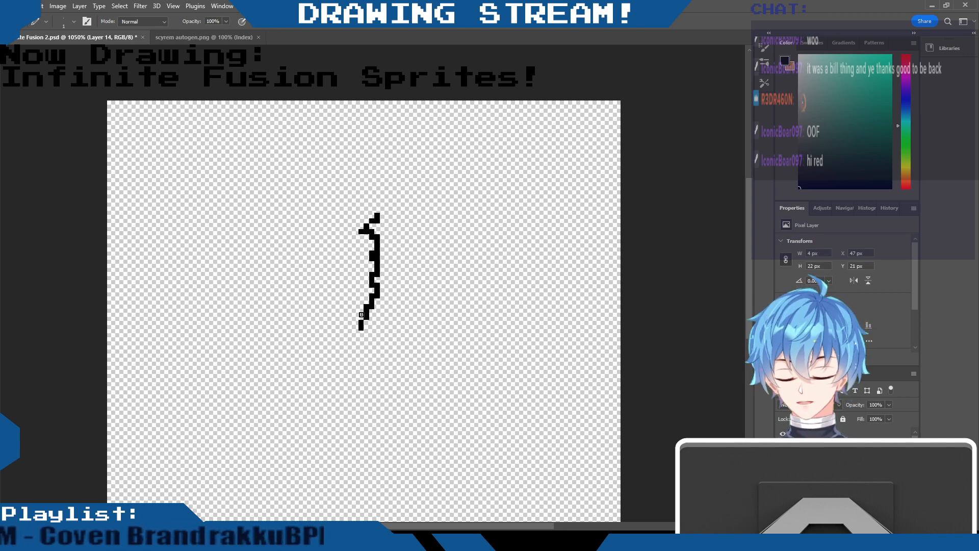
key(ctrl+z)
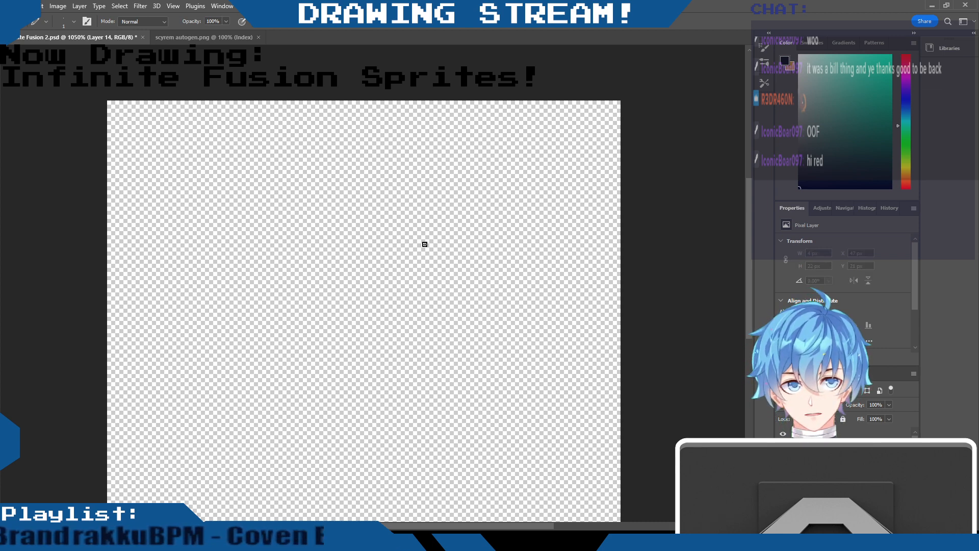
key(bracketright)
key(bracketright)
key(bracketright)
key(bracketright)
key(bracketright)
key(bracketright)
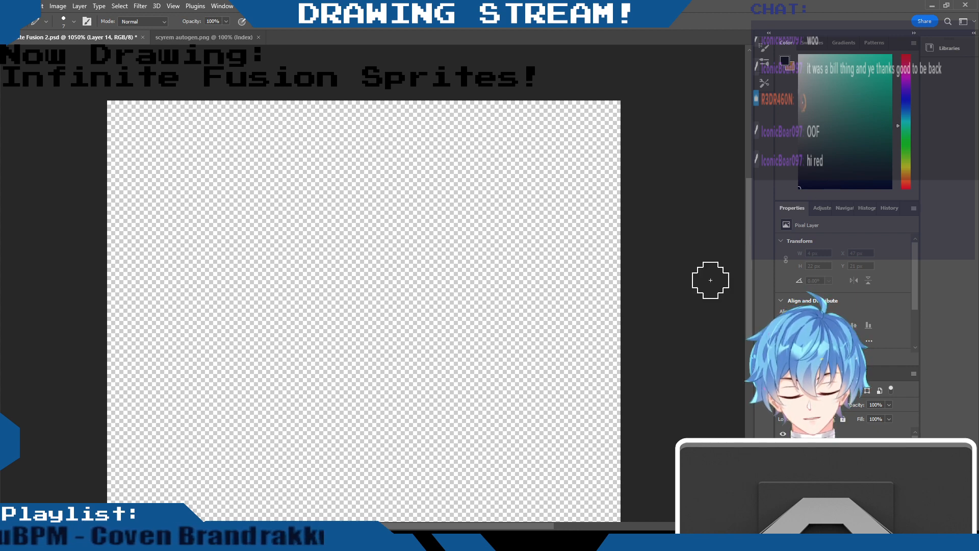
key(bracketleft)
key(bracketleft)
key(bracketleft)
key(bracketleft)
key(bracketleft)
key(bracketleft)
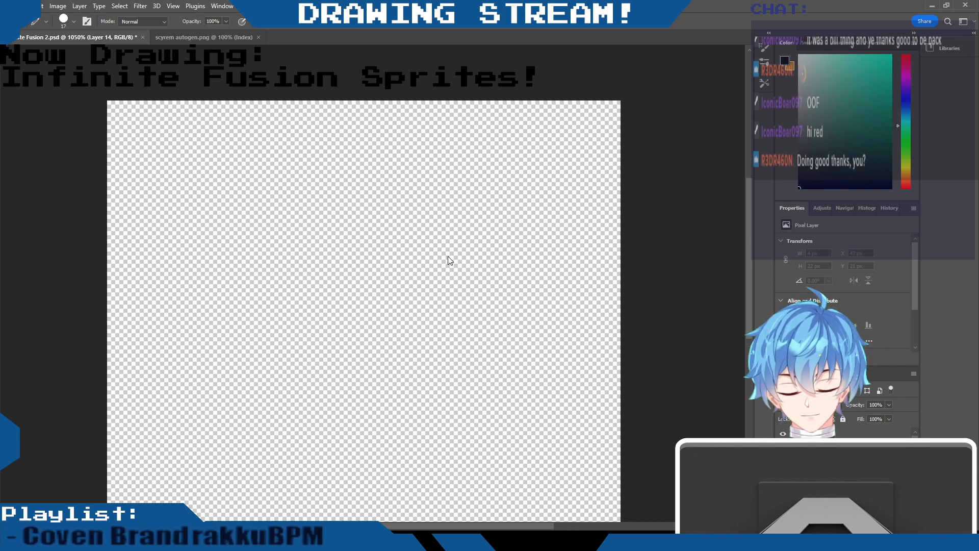
mouse_move(472, 172)
mouse_down()
mouse_move(485, 203)
mouse_move(415, 290)
mouse_move(298, 395)
mouse_up()
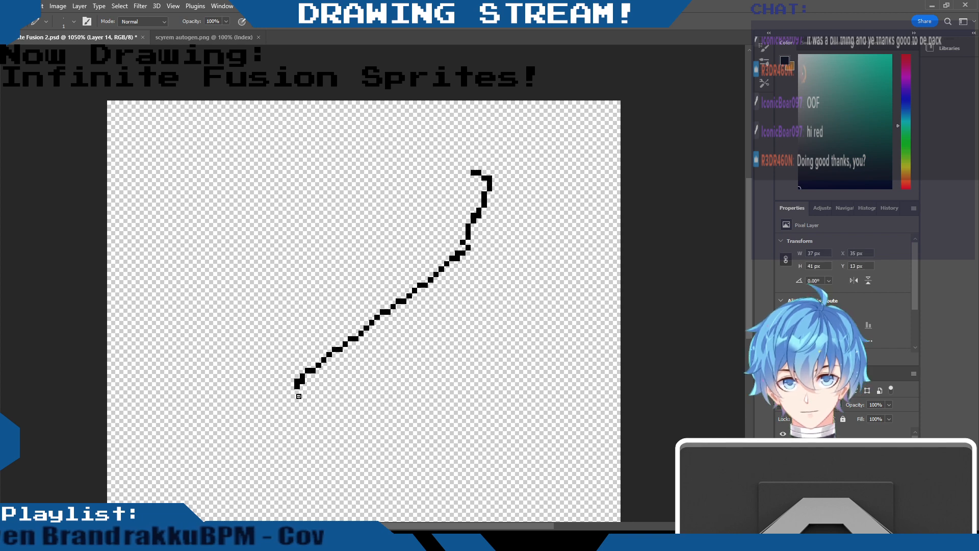
key(ctrl+z)
scroll(392, 249, up, 3)
scroll(520, 280, down, 5)
scroll(514, 287, down, 2)
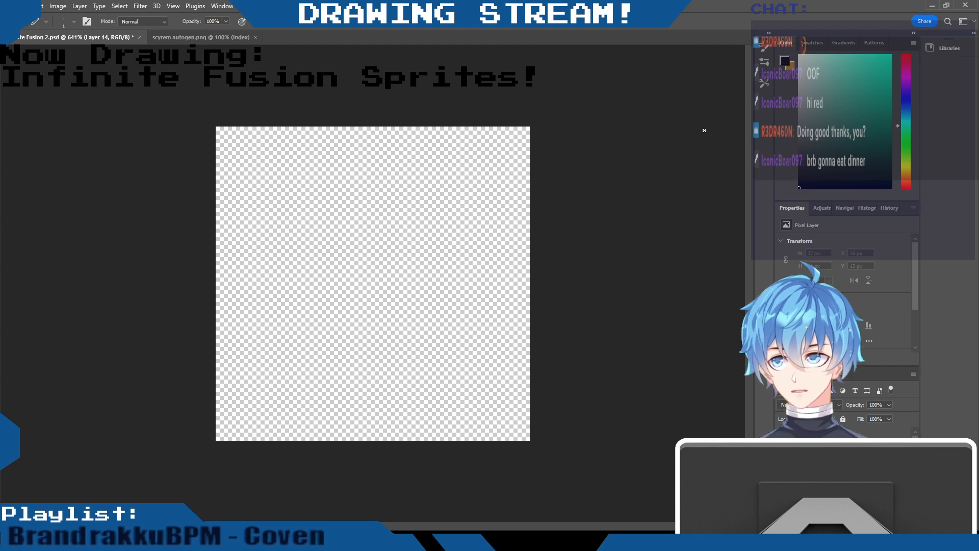
mouse_move(368, 204)
mouse_down()
mouse_move(318, 312)
mouse_move(447, 245)
mouse_move(488, 296)
mouse_move(325, 378)
mouse_move(307, 354)
mouse_up()
key(ctrl+z)
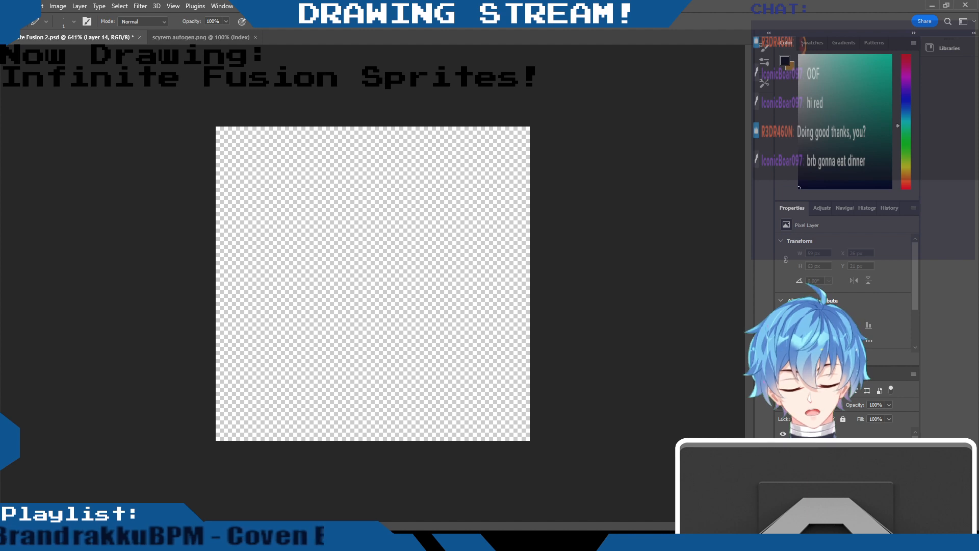
click(783, 461)
click(783, 461)
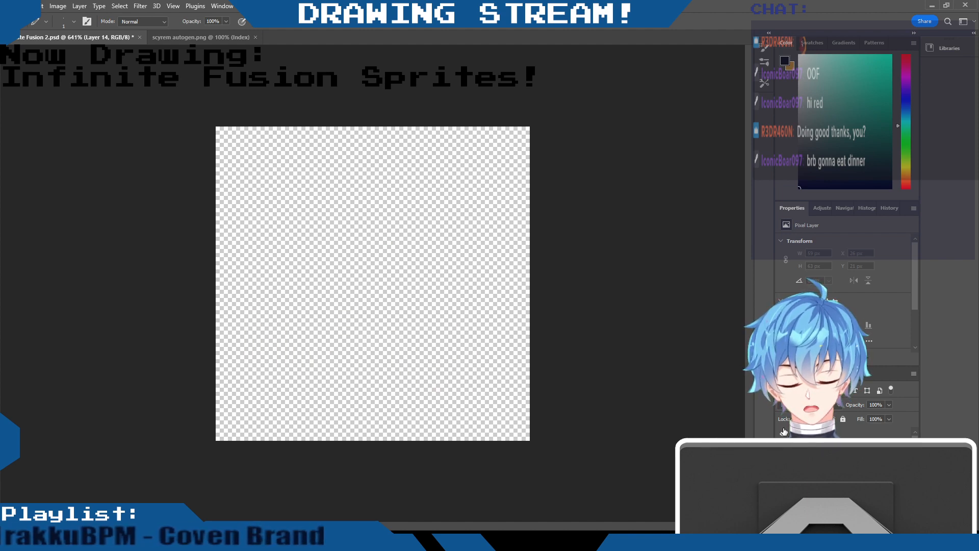
click(837, 435)
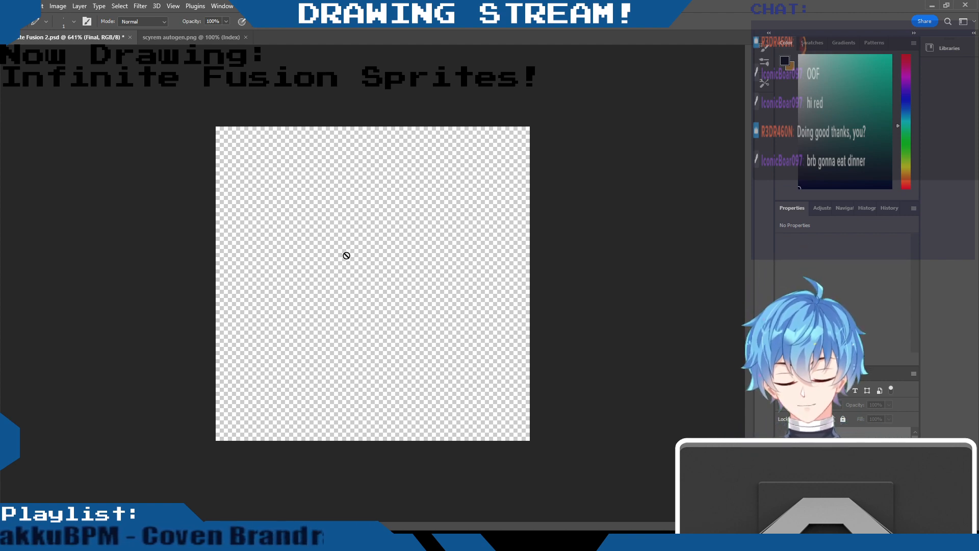
click(841, 471)
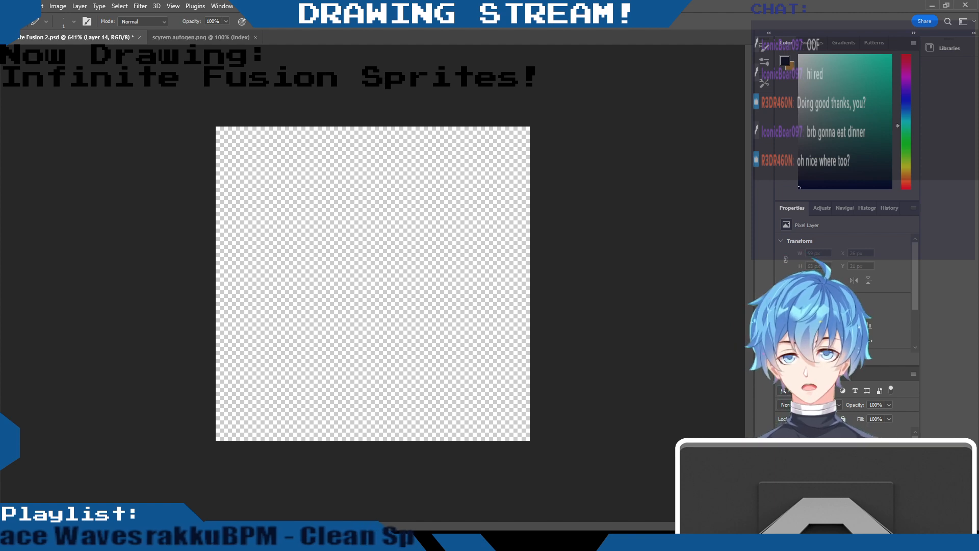
Try a jagged line and a looped shape in the canvas's upper left area, undoing both
mouse_move(299, 235)
mouse_down()
mouse_move(328, 221)
mouse_move(359, 283)
mouse_move(398, 278)
mouse_up()
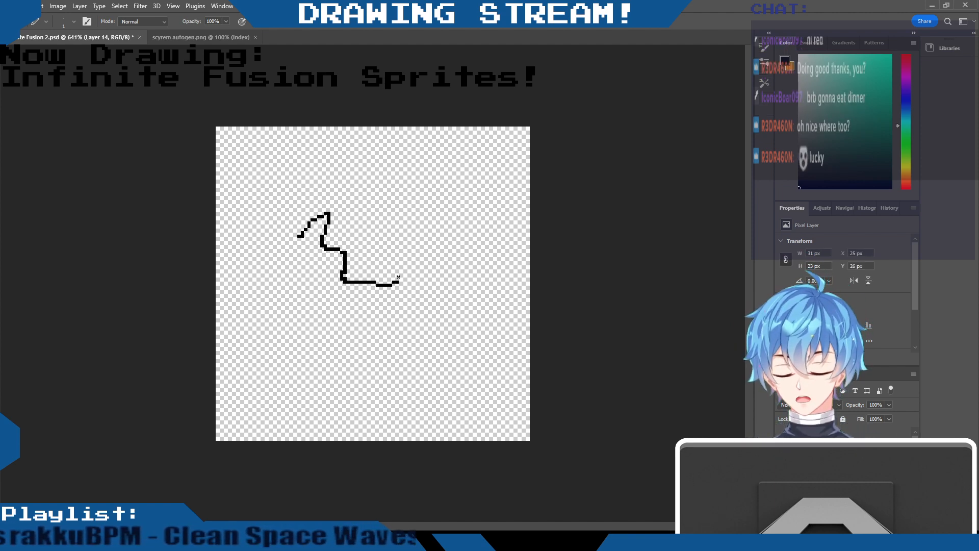
key(ctrl+z)
mouse_move(326, 202)
mouse_down()
mouse_move(358, 217)
mouse_move(324, 203)
mouse_move(314, 220)
mouse_up()
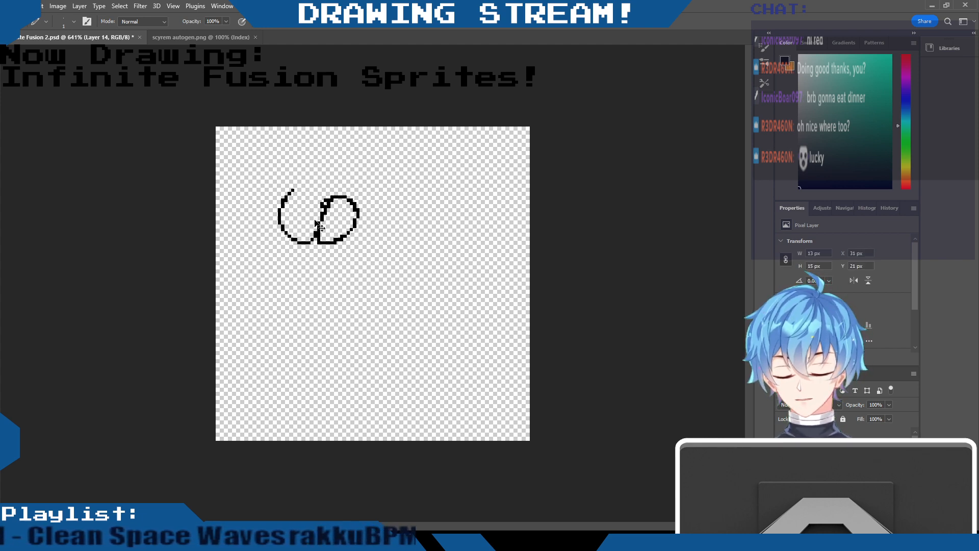
key(ctrl+z)
key(ctrl+z)
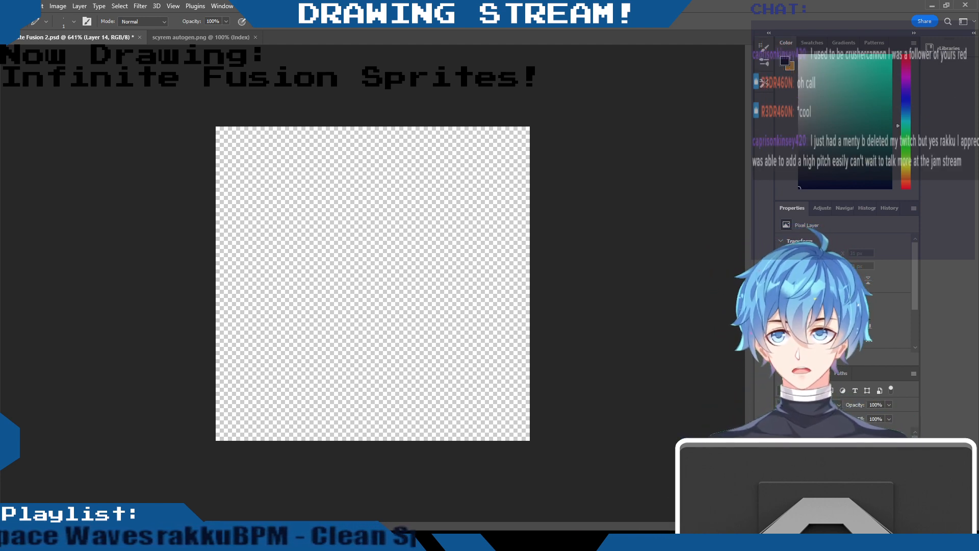
scroll(373, 284, up, 1)
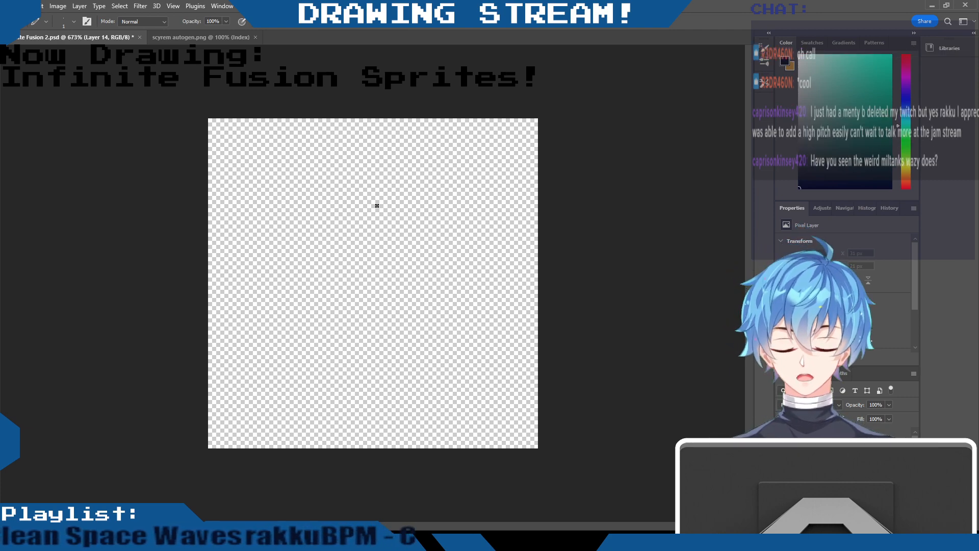
scroll(386, 204, up, 3)
scroll(384, 202, down, 2)
scroll(383, 200, up, 1)
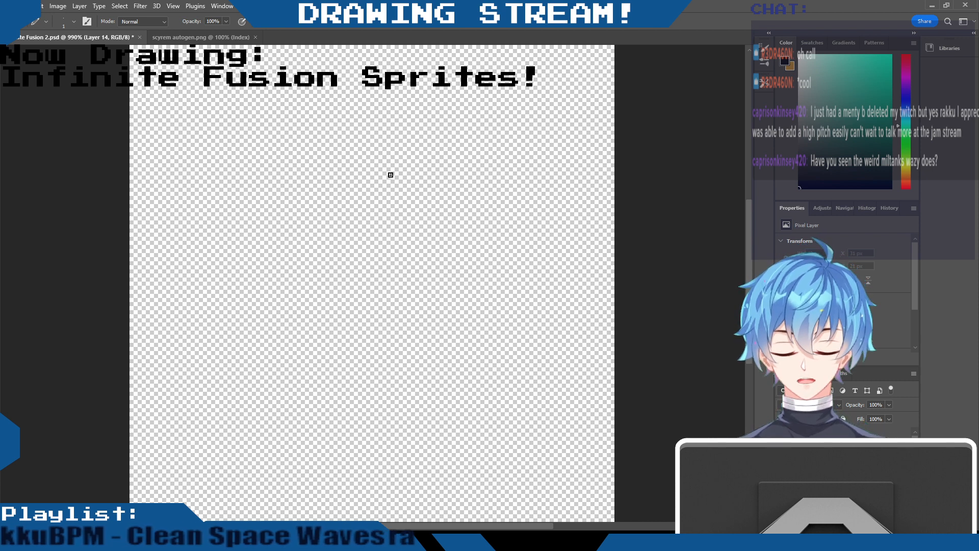
drag(750, 213, 746, 196)
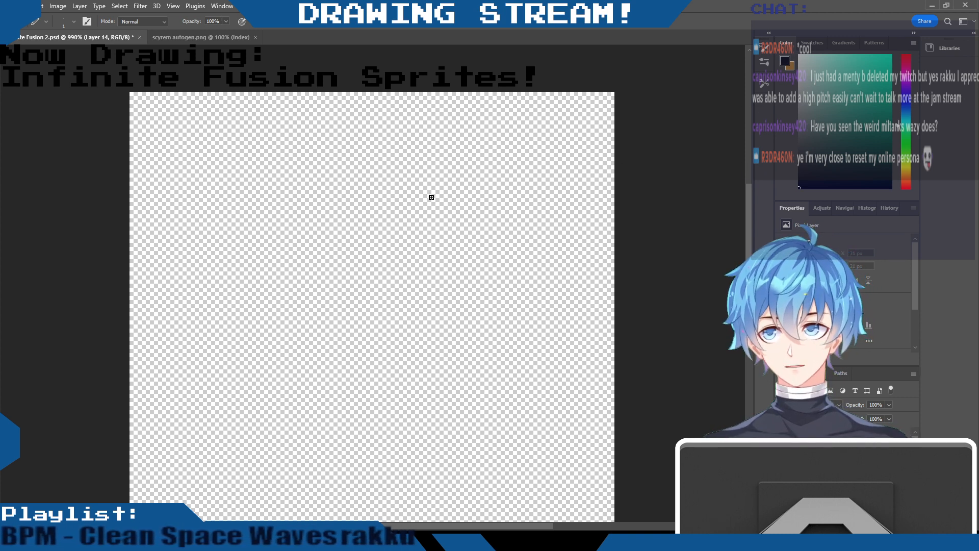
drag(750, 209, 743, 227)
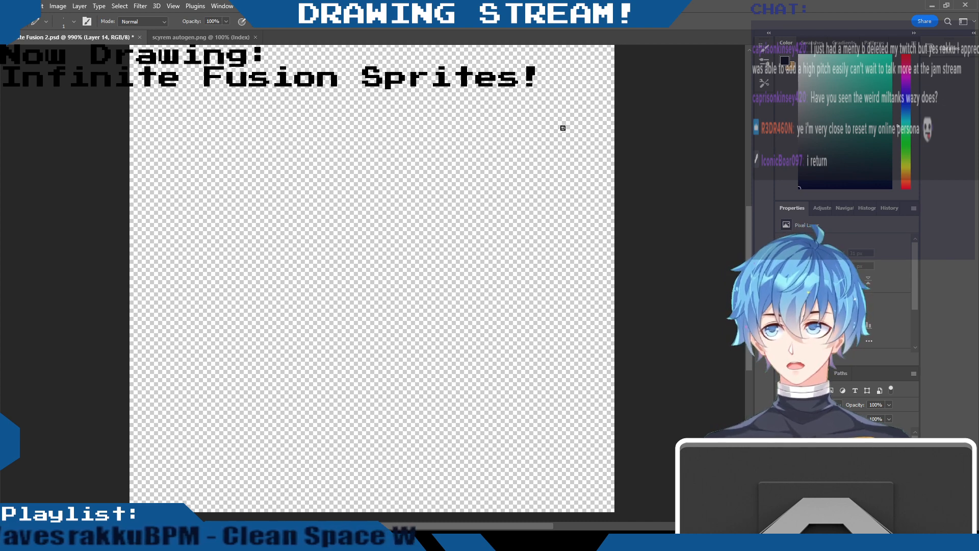
Try short curved strokes near the canvas's upper middle, undoing them
drag(425, 154, 413, 206)
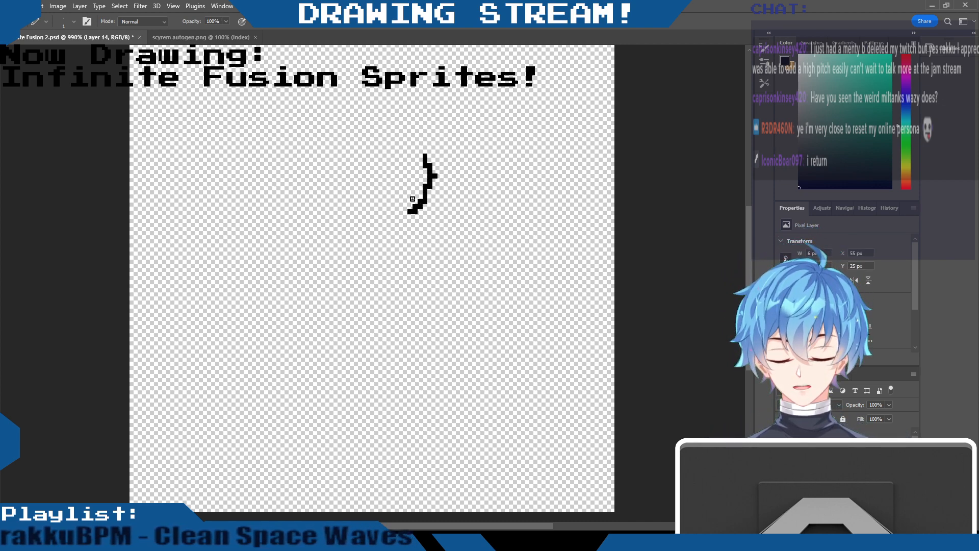
key(ctrl+z)
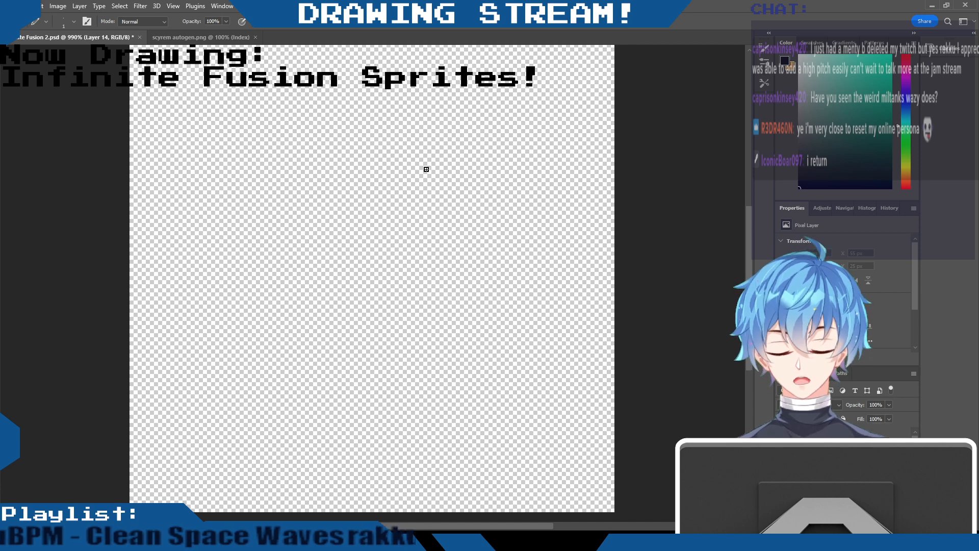
mouse_move(433, 165)
mouse_down()
mouse_move(436, 190)
mouse_move(419, 220)
mouse_move(373, 226)
mouse_up()
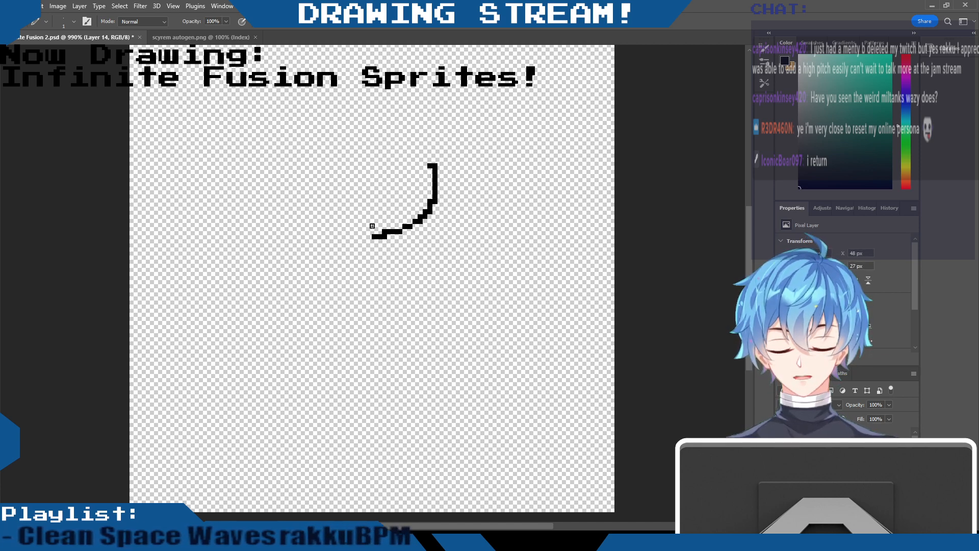
mouse_move(430, 166)
mouse_down()
mouse_move(428, 203)
mouse_move(438, 189)
mouse_move(423, 221)
mouse_move(404, 216)
mouse_move(389, 234)
mouse_up()
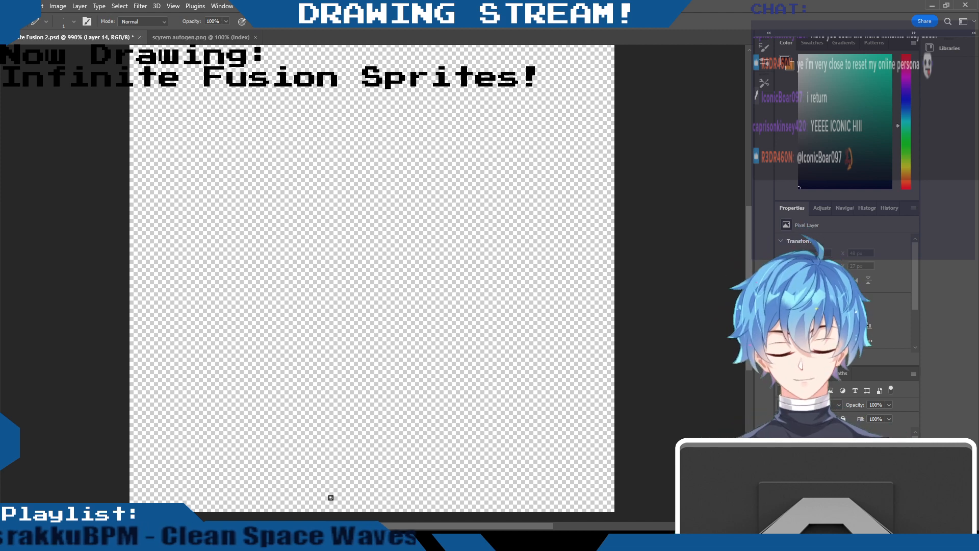
drag(749, 221, 746, 212)
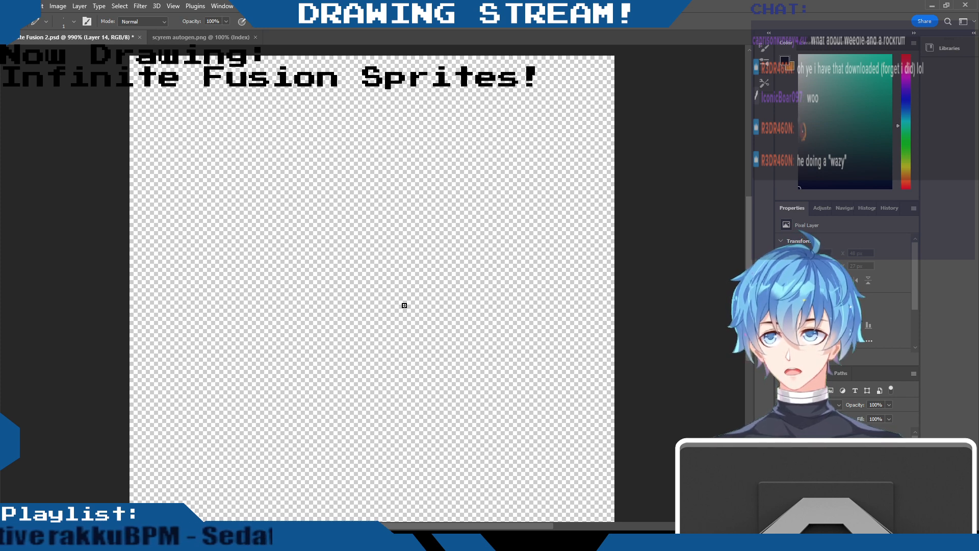
drag(748, 211, 749, 209)
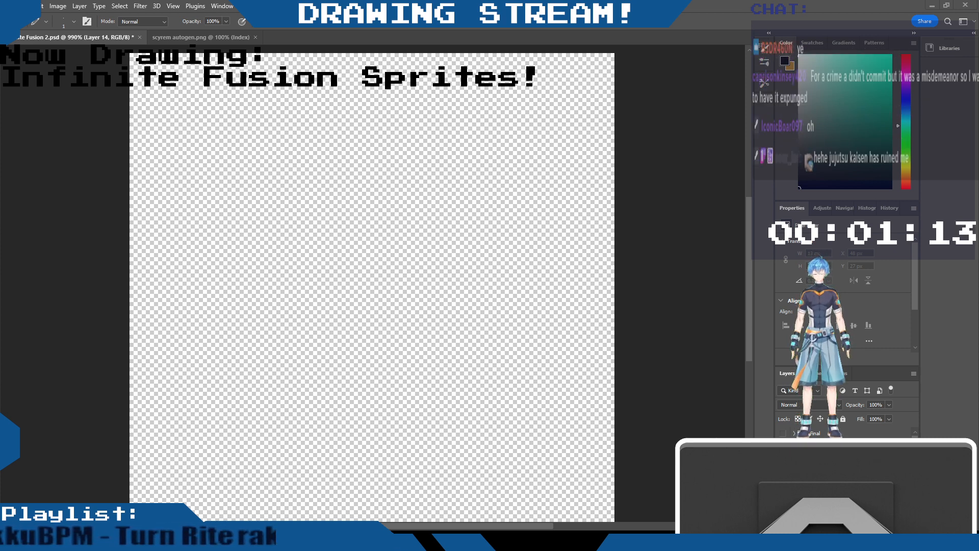
mouse_move(749, 200)
mouse_down()
mouse_move(748, 189)
mouse_move(755, 211)
mouse_up()
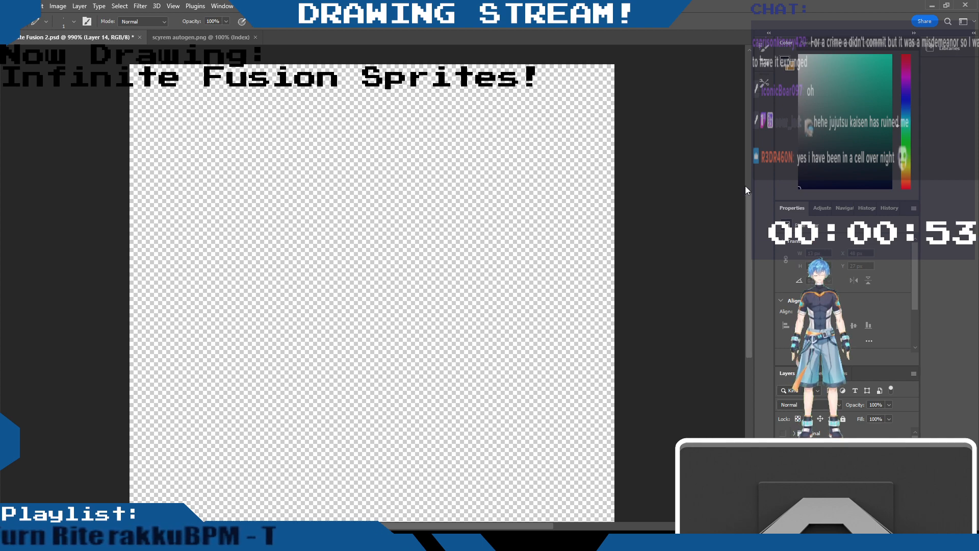
mouse_move(750, 210)
mouse_down()
mouse_move(750, 183)
mouse_move(753, 247)
mouse_move(751, 195)
mouse_move(743, 218)
mouse_up()
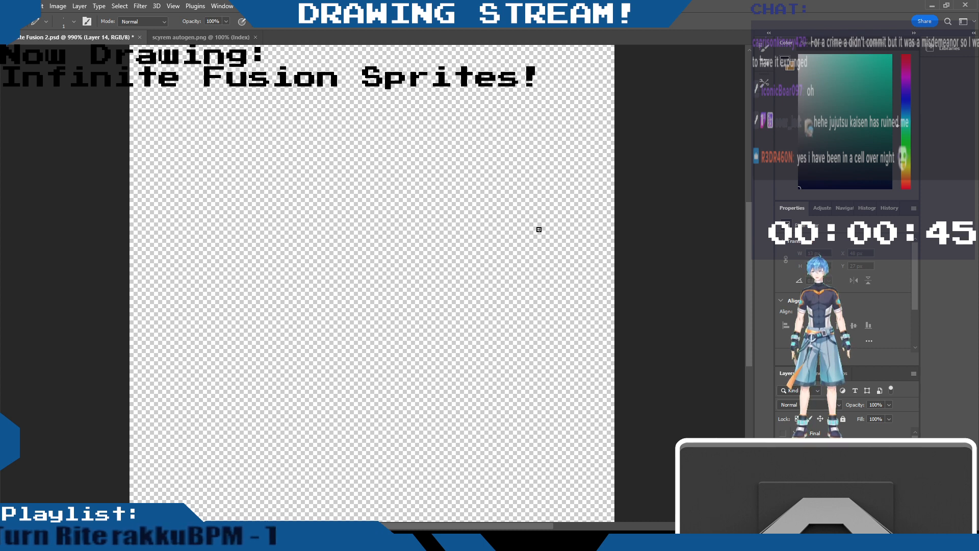
scroll(505, 191, up, 2)
scroll(504, 192, down, 3)
scroll(505, 191, down, 2)
scroll(504, 190, up, 3)
scroll(504, 190, down, 2)
scroll(505, 191, up, 1)
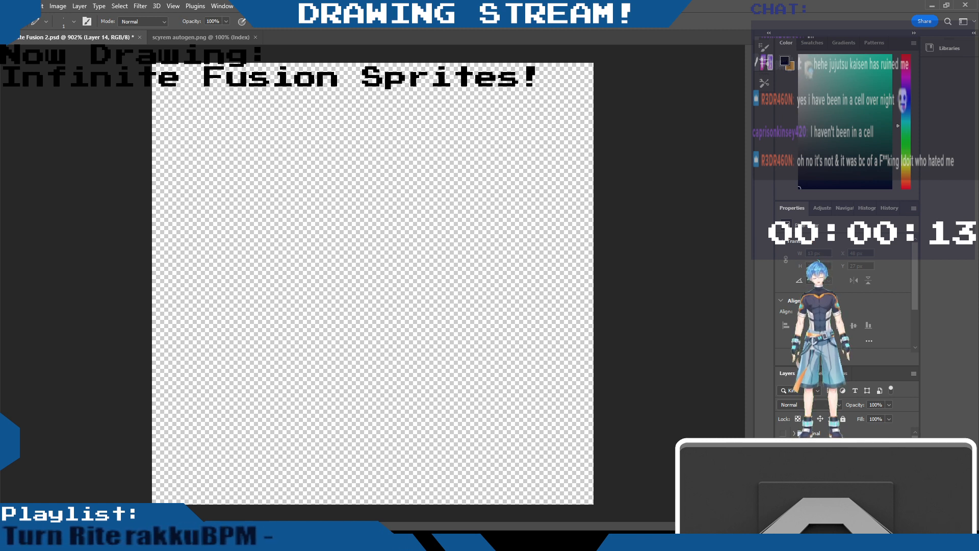
Make the Kyurem reference sprite and the scyther layer visible on the canvas
key(ctrl+comma)
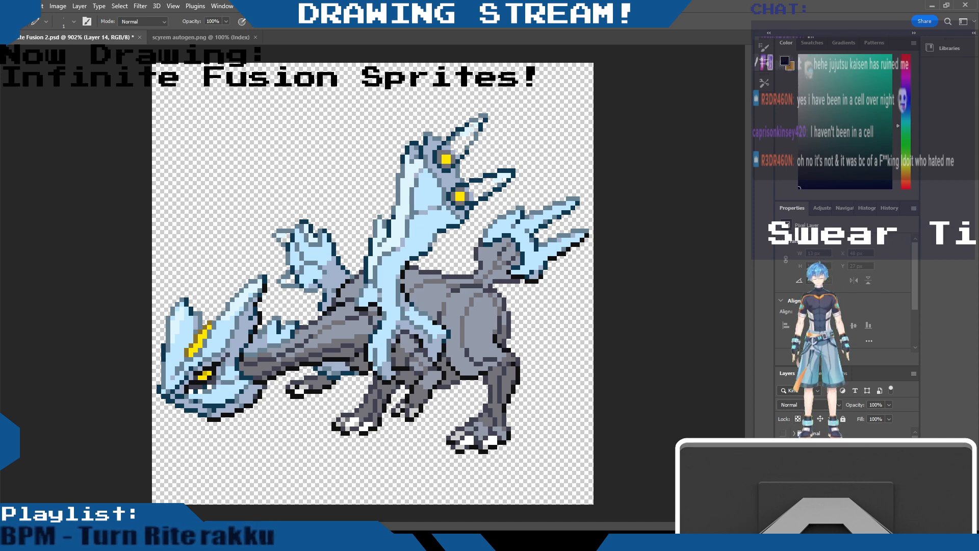
click(832, 475)
click(831, 487)
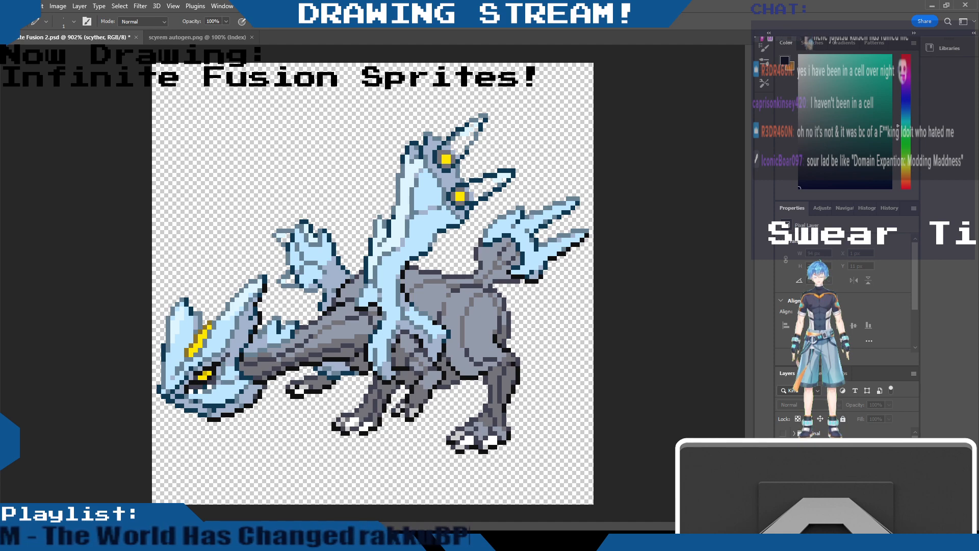
key(ctrl+comma)
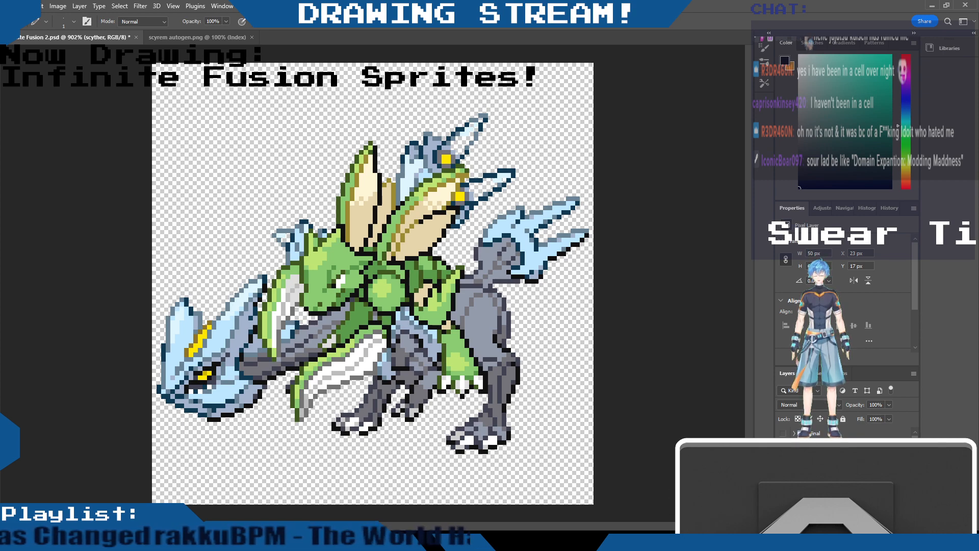
Move the scyther sprite up and left above Kyurem's head and neck, to X 5 px, Y 2 px
key(v)
mouse_move(479, 223)
mouse_down()
mouse_move(410, 166)
mouse_move(382, 176)
mouse_up()
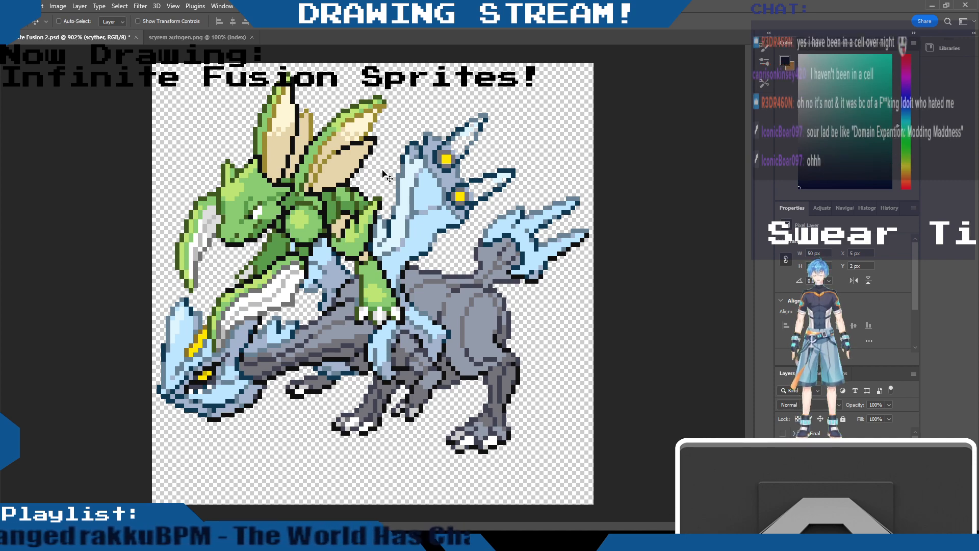
Move the scyther sprite down and right over Kyurem's body, to X 26 px, Y 30 px
drag(323, 197, 373, 266)
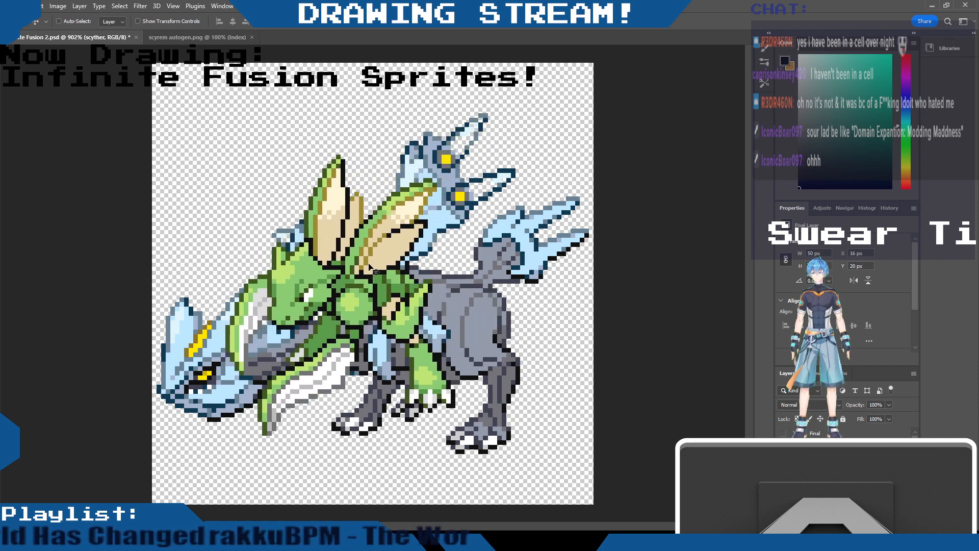
drag(374, 269, 422, 355)
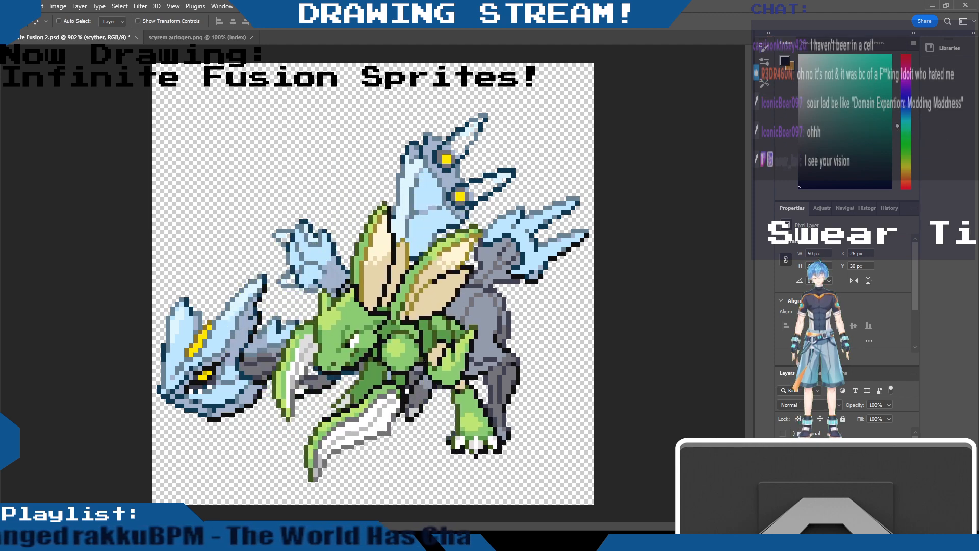
Show only the auto-generated fusion sprite and move the kyurem auto layer to X 3 px, Y 7 px
key(Delete)
key(Delete)
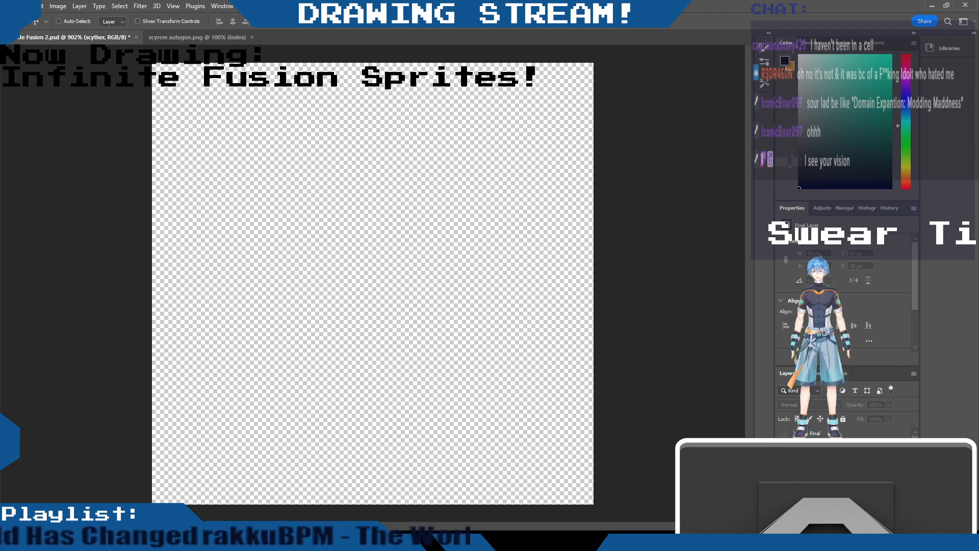
click(783, 464)
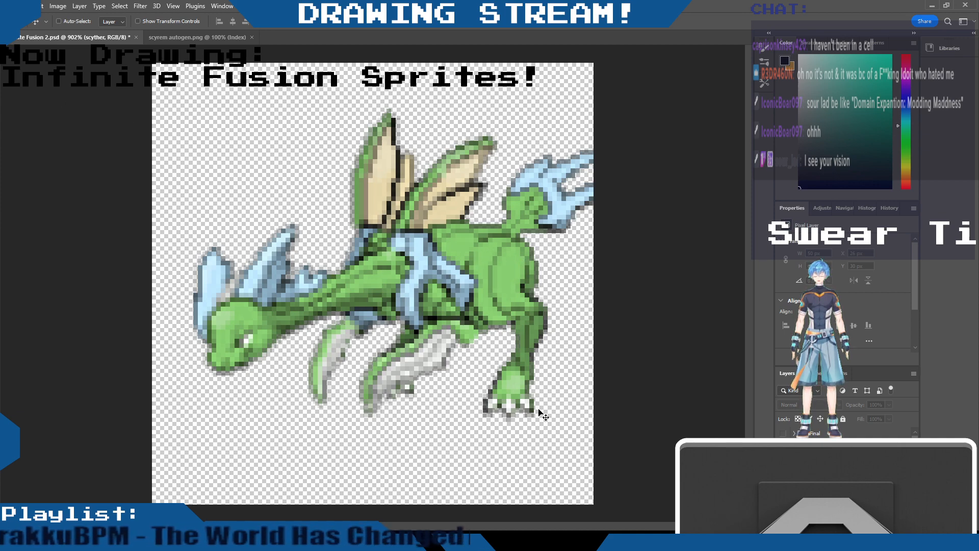
click(826, 459)
drag(479, 287, 451, 280)
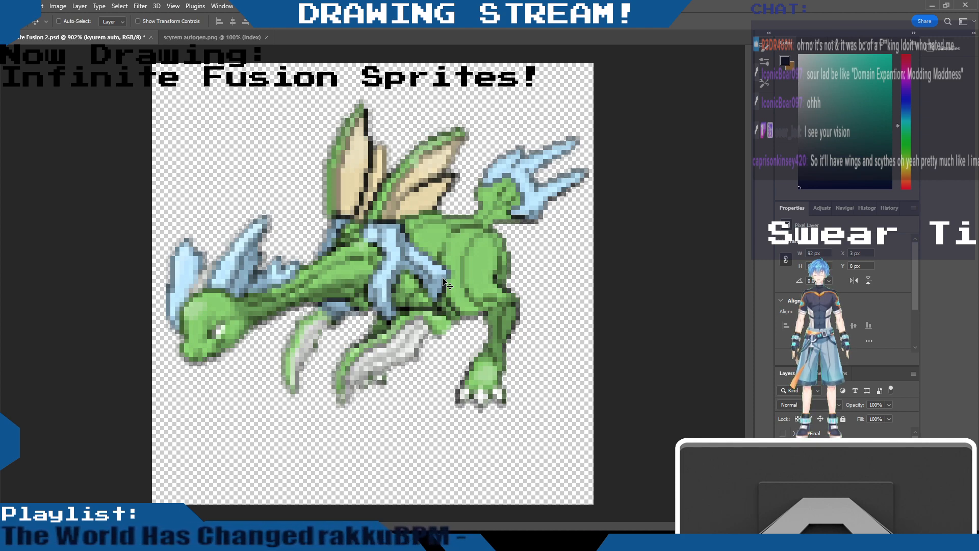
drag(433, 242, 433, 236)
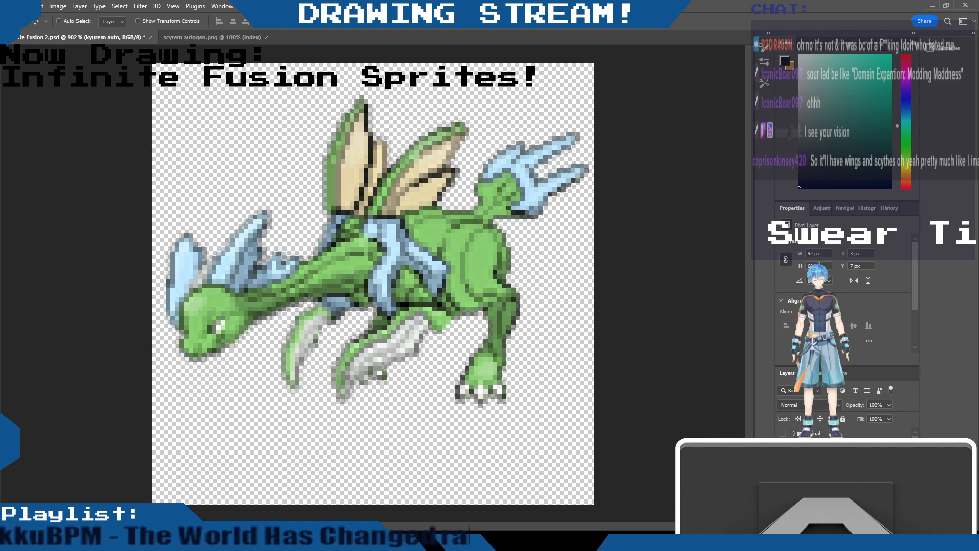
Hide the auto-generated fusion sprite and show the original Kyurem sprite in its place, inspecting its front half
click(783, 480)
click(784, 482)
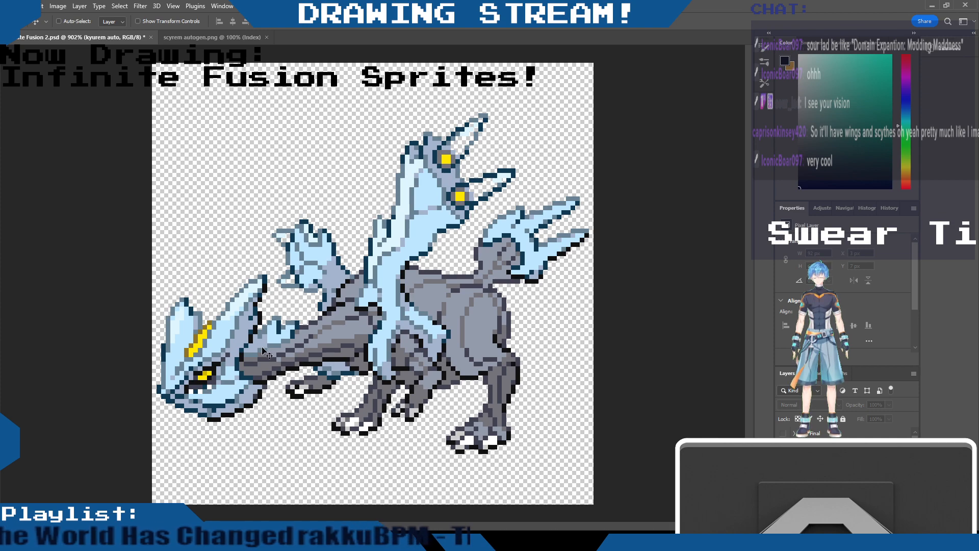
scroll(275, 361, up, 3)
scroll(276, 361, up, 3)
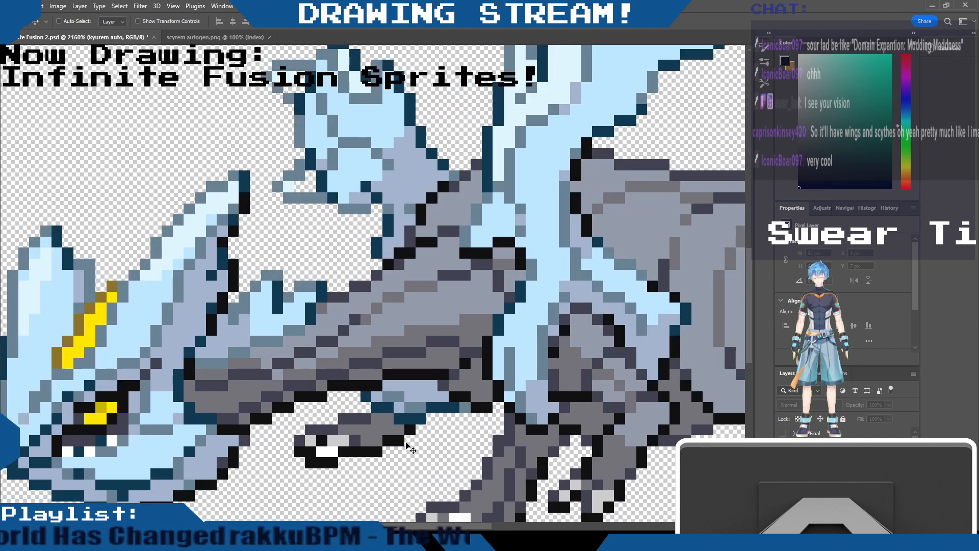
scroll(419, 435, up, 3)
scroll(384, 355, down, 4)
scroll(383, 355, down, 3)
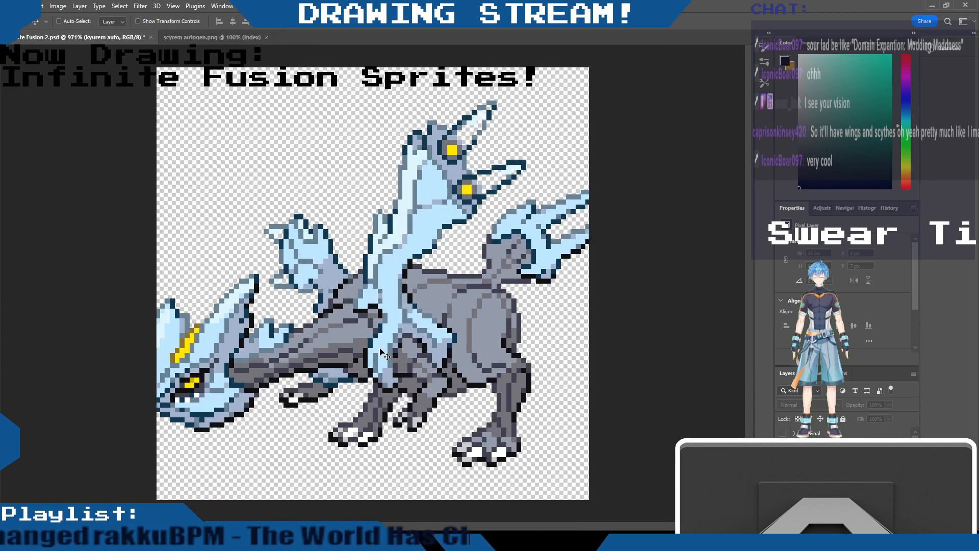
scroll(418, 467, up, 1)
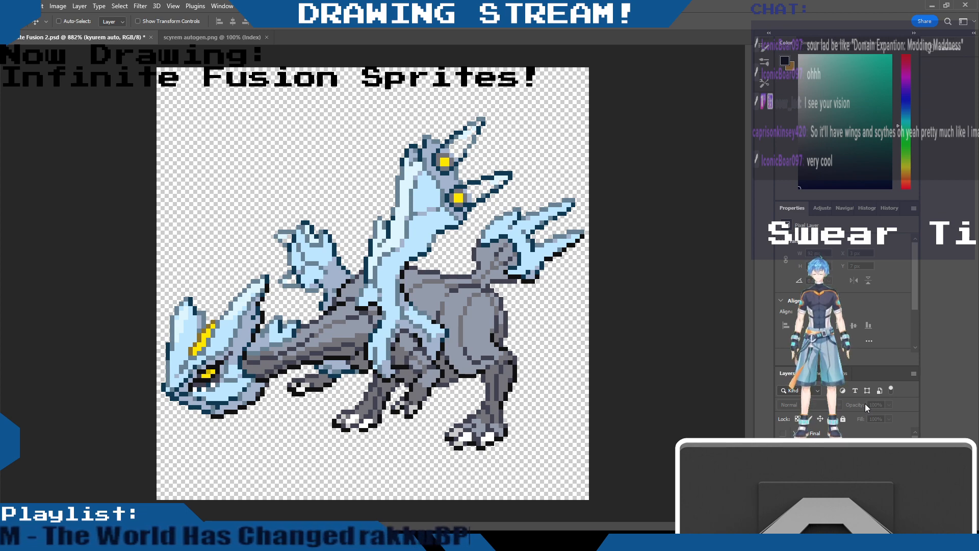
Show the scyther layer and move it up above Kyurem, partly past the canvas's upper edge, to X 10 px, Y -22 px
click(783, 476)
click(826, 476)
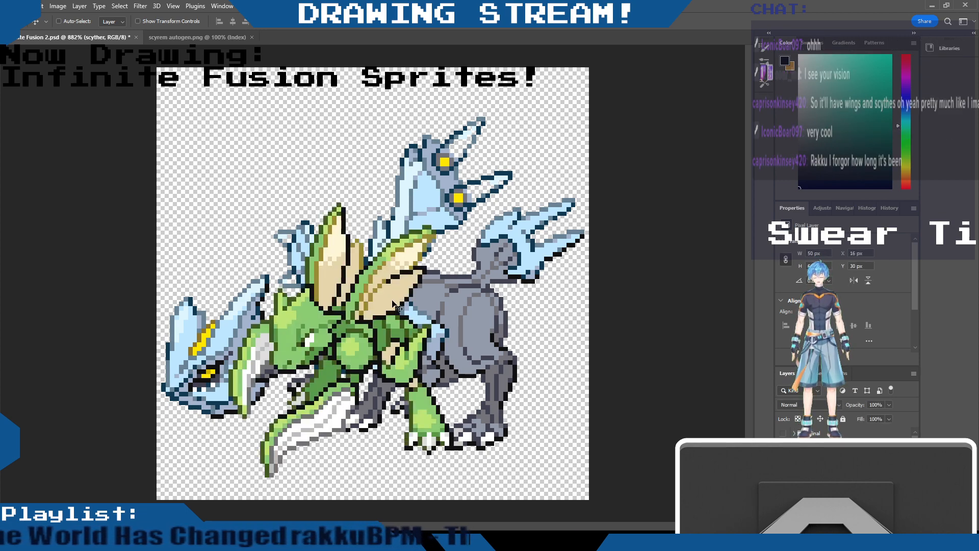
drag(393, 310, 366, 73)
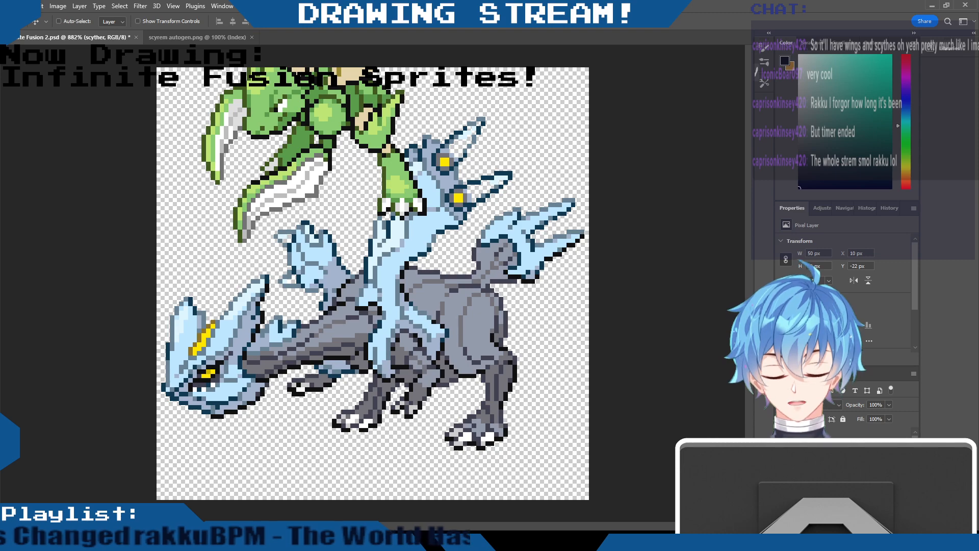
scroll(365, 316, up, 1)
scroll(365, 316, up, 1)
scroll(365, 315, down, 4)
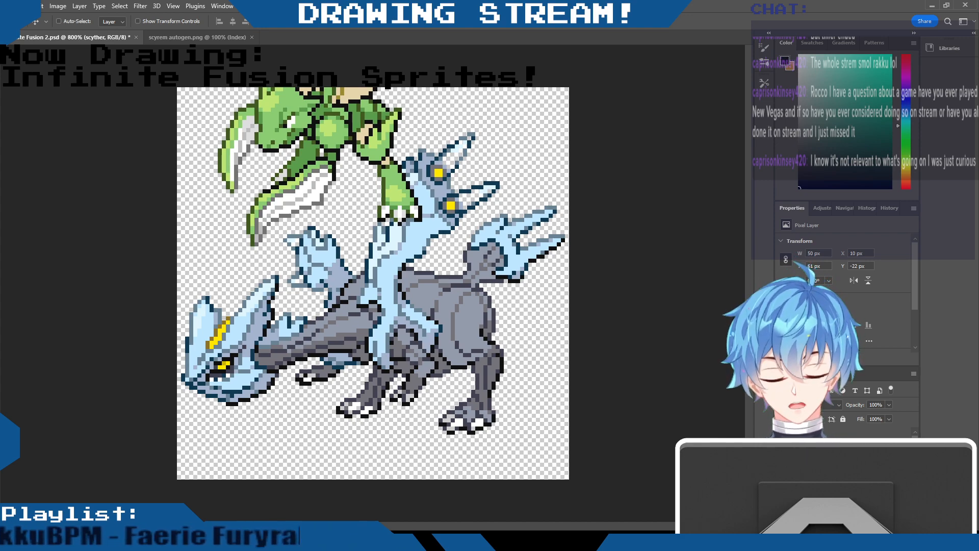
On the kyurem layer, erase Kyurem's entire head with its horns and jaw, leaving the grey neck
click(827, 469)
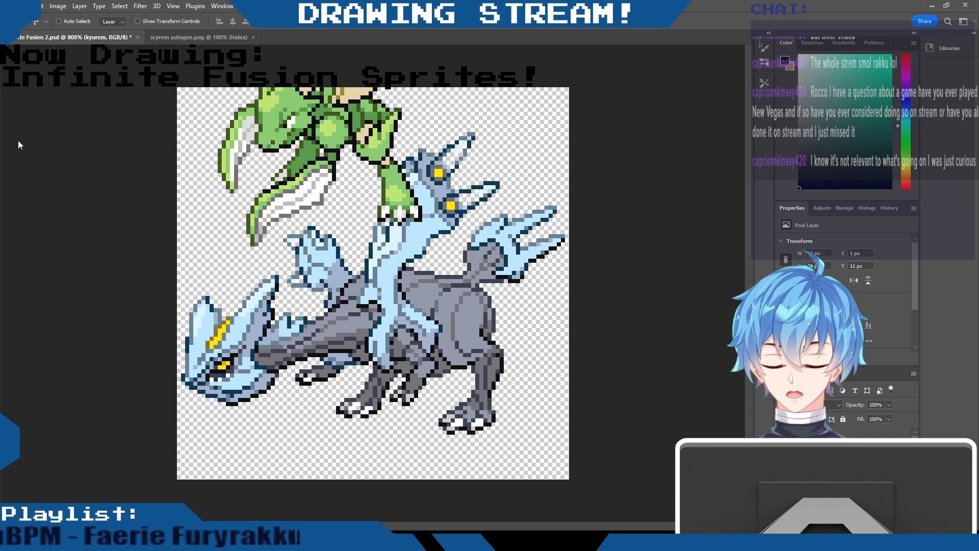
key(b)
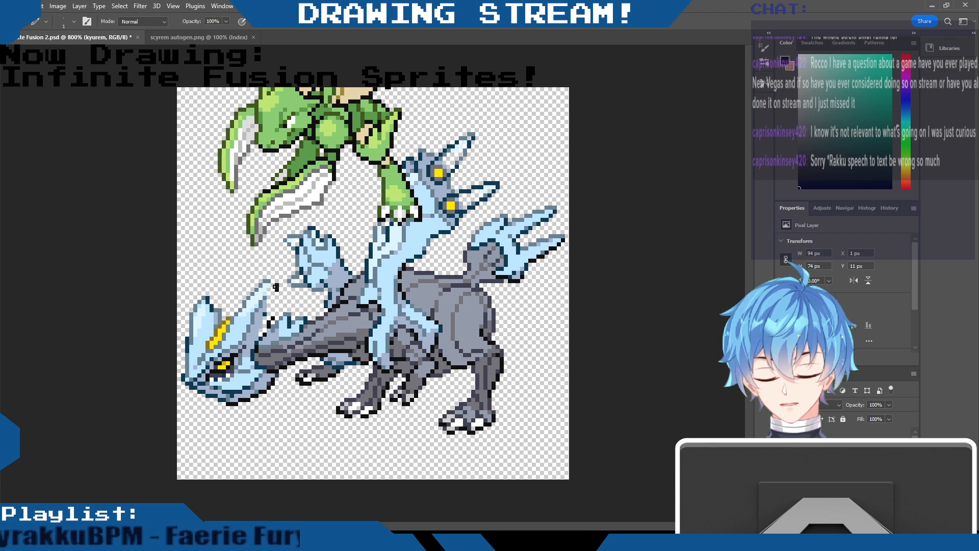
mouse_move(267, 296)
mouse_down()
mouse_move(249, 319)
mouse_move(241, 363)
mouse_move(263, 285)
mouse_move(234, 321)
mouse_up()
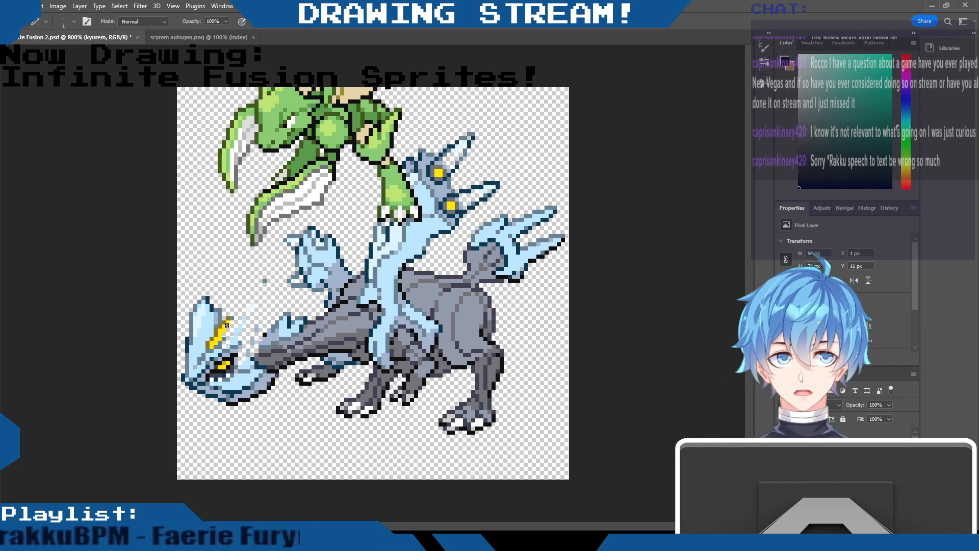
click(265, 281)
mouse_move(252, 306)
mouse_down()
mouse_move(238, 333)
mouse_move(253, 342)
mouse_move(245, 361)
mouse_move(239, 344)
mouse_move(227, 363)
mouse_up()
mouse_move(231, 319)
mouse_down()
mouse_move(214, 352)
mouse_move(214, 319)
mouse_move(208, 339)
mouse_move(220, 300)
mouse_move(206, 325)
mouse_move(200, 296)
mouse_move(186, 349)
mouse_move(193, 384)
mouse_move(205, 315)
mouse_up()
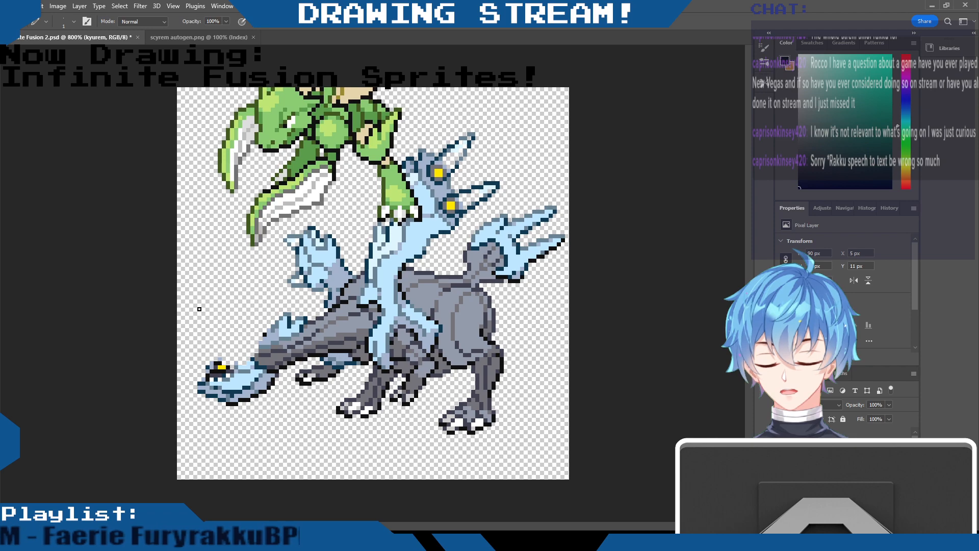
mouse_move(219, 376)
mouse_down()
mouse_move(219, 365)
mouse_move(201, 388)
mouse_move(209, 397)
mouse_move(213, 372)
mouse_move(228, 380)
mouse_move(239, 367)
mouse_move(250, 380)
mouse_move(251, 364)
mouse_move(276, 377)
mouse_move(232, 405)
mouse_move(250, 389)
mouse_move(234, 373)
mouse_move(267, 374)
mouse_move(241, 399)
mouse_move(256, 387)
mouse_up()
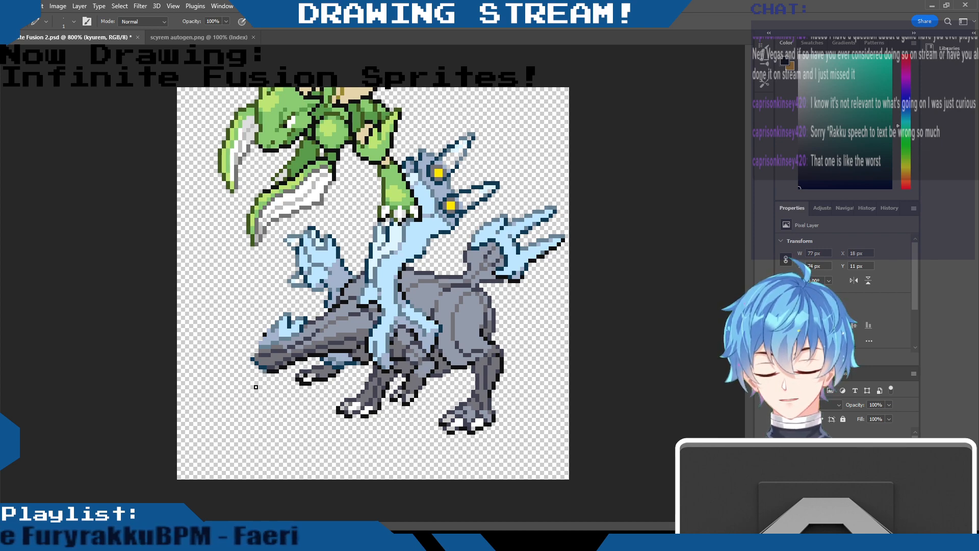
click(253, 358)
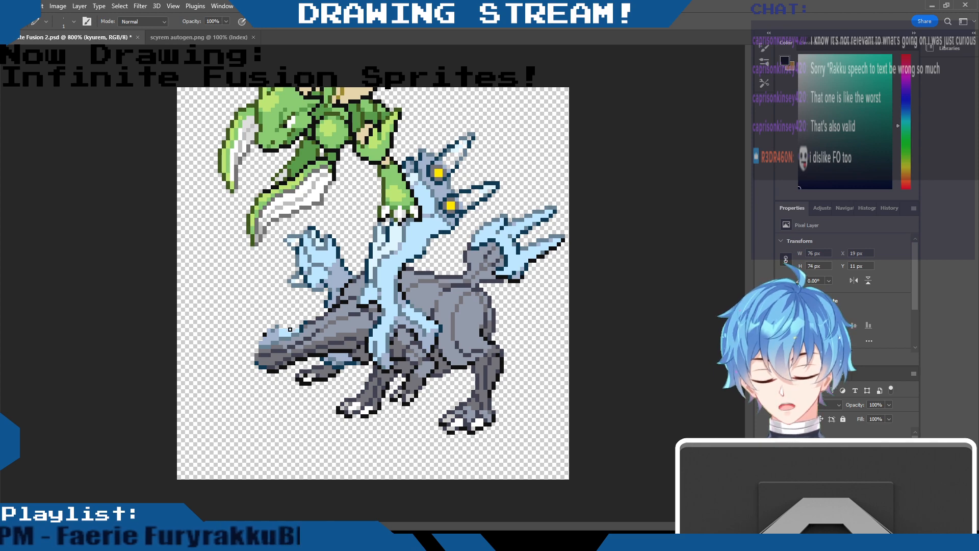
Erase the icy spikes along the top of Kyurem's neck, and undo a test stroke in the canvas's upper right area
mouse_move(278, 327)
mouse_down()
mouse_move(257, 335)
mouse_move(278, 334)
mouse_up()
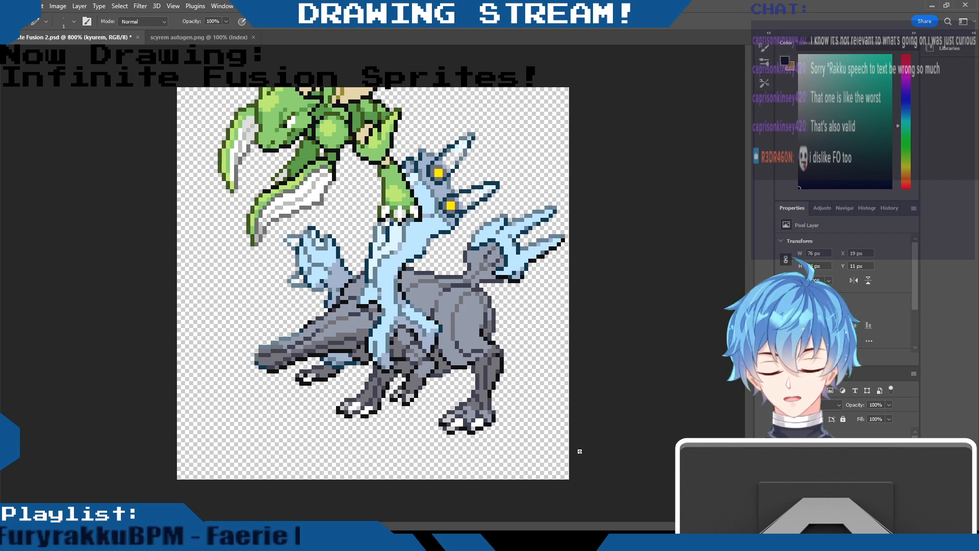
mouse_move(510, 113)
mouse_down()
mouse_move(500, 128)
mouse_move(513, 132)
mouse_up()
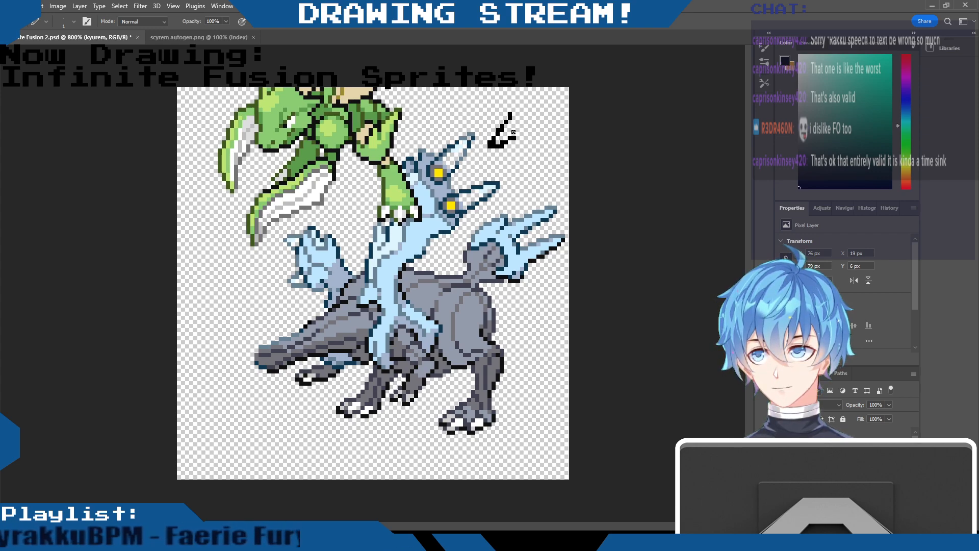
key(ctrl+z)
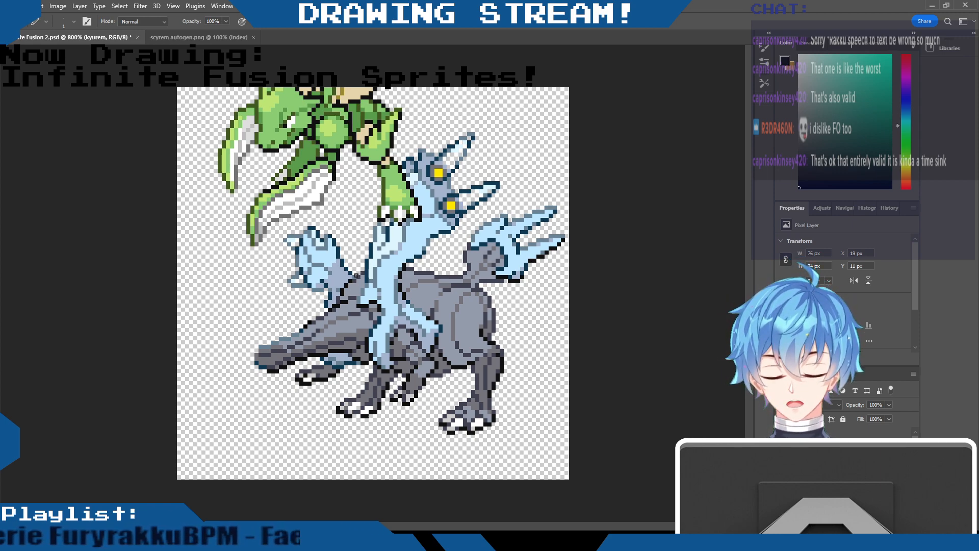
Erase the icy clawed wing rising behind Kyurem's neck, cleaning up to the shoulder
drag(337, 290, 326, 305)
mouse_move(342, 253)
mouse_down()
mouse_move(343, 275)
mouse_move(329, 292)
mouse_move(337, 243)
mouse_up()
mouse_move(316, 279)
mouse_down()
mouse_move(341, 235)
mouse_move(323, 271)
mouse_move(341, 249)
mouse_move(347, 270)
mouse_move(322, 282)
mouse_move(306, 241)
mouse_move(296, 240)
mouse_move(302, 233)
mouse_move(312, 238)
mouse_move(297, 286)
mouse_move(325, 233)
mouse_move(309, 285)
mouse_move(289, 285)
mouse_move(315, 284)
mouse_move(313, 248)
mouse_move(309, 272)
mouse_up()
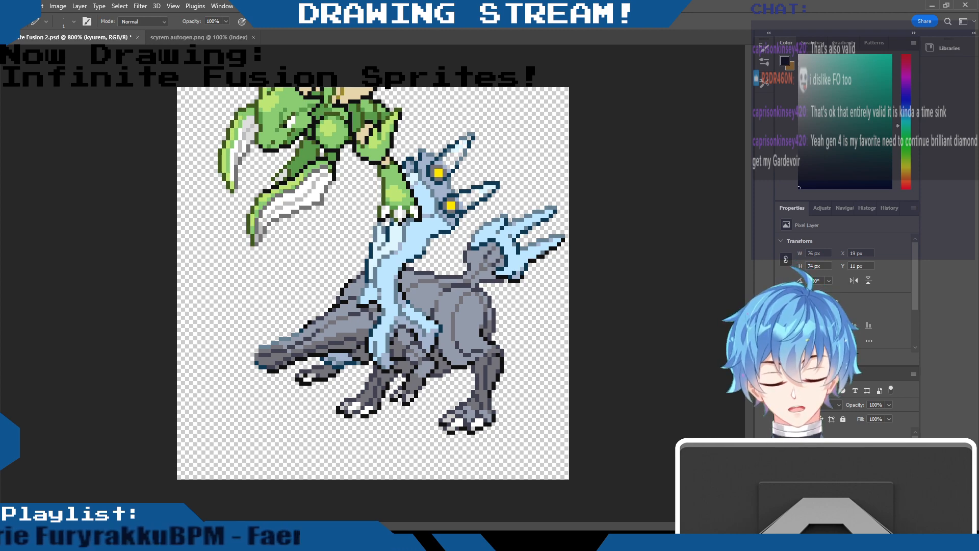
Hide the scyther layer and erase Kyurem's tall icy wing with the yellow spots above its back
key(ctrl+comma)
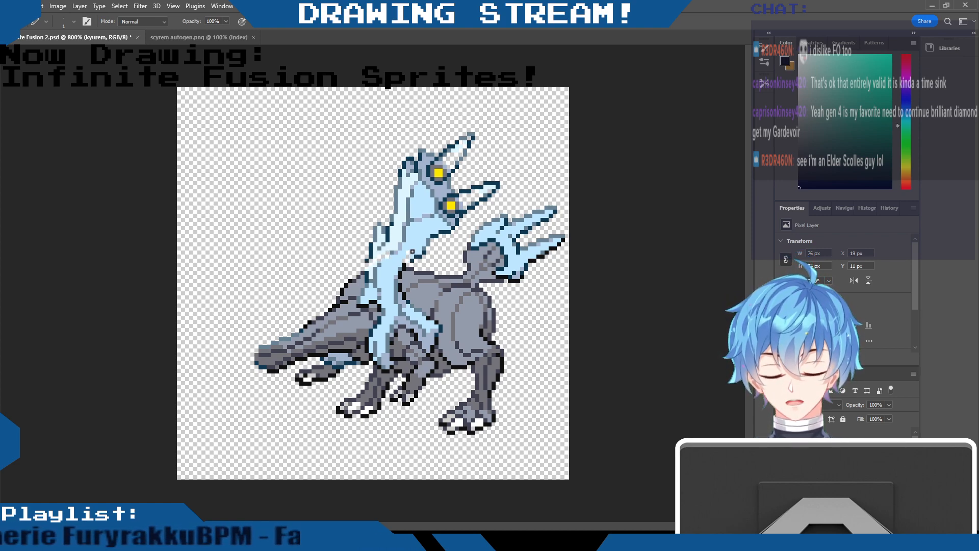
mouse_move(403, 259)
mouse_down()
mouse_move(377, 257)
mouse_move(373, 244)
mouse_move(392, 209)
mouse_up()
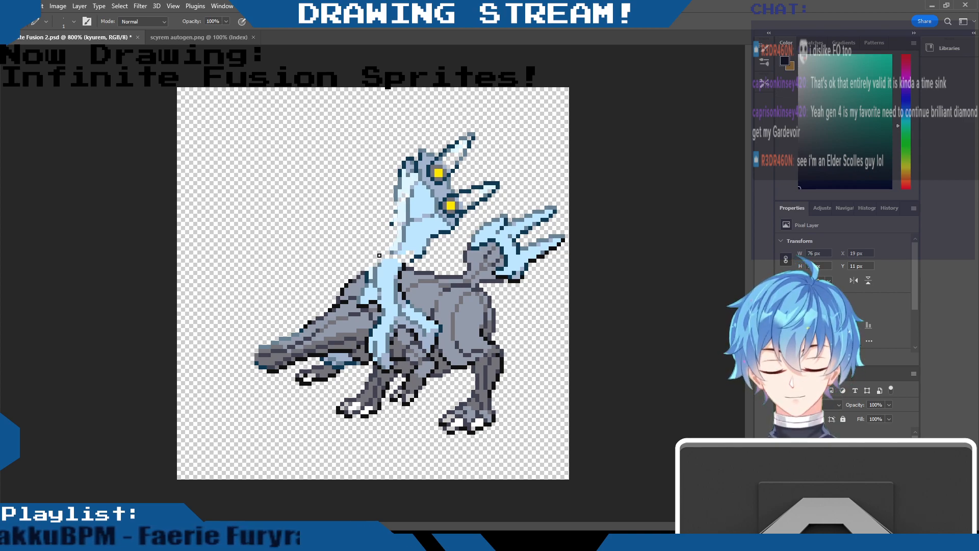
mouse_move(398, 207)
mouse_down()
mouse_move(408, 159)
mouse_move(408, 171)
mouse_move(439, 133)
mouse_move(404, 204)
mouse_move(462, 132)
mouse_move(419, 190)
mouse_move(428, 142)
mouse_move(450, 134)
mouse_move(460, 157)
mouse_move(445, 176)
mouse_move(407, 192)
mouse_move(452, 157)
mouse_move(389, 251)
mouse_move(419, 256)
mouse_move(403, 231)
mouse_move(435, 196)
mouse_move(418, 237)
mouse_move(432, 235)
mouse_move(456, 204)
mouse_move(437, 183)
mouse_up()
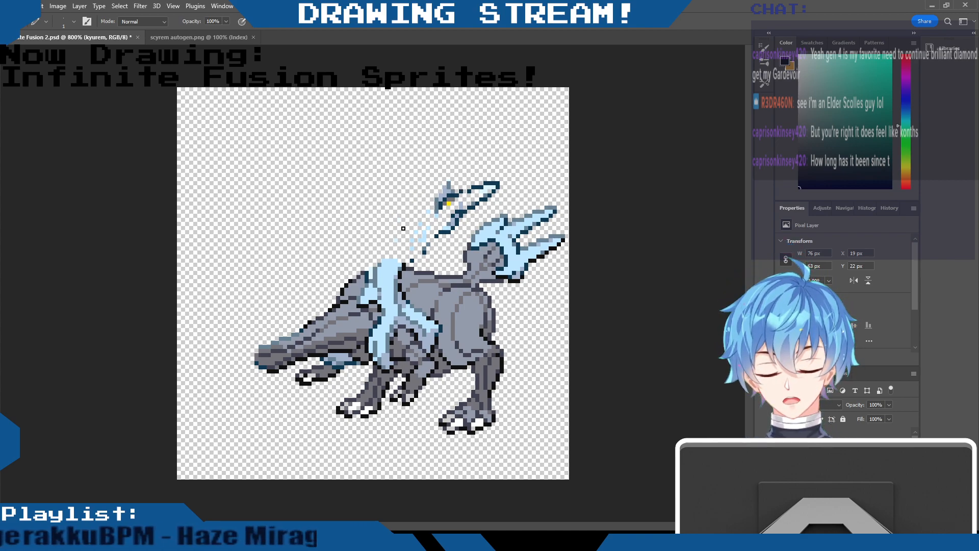
mouse_move(403, 248)
mouse_down()
mouse_move(420, 243)
mouse_move(423, 254)
mouse_move(427, 209)
mouse_move(449, 187)
mouse_move(452, 196)
mouse_move(499, 185)
mouse_move(437, 234)
mouse_up()
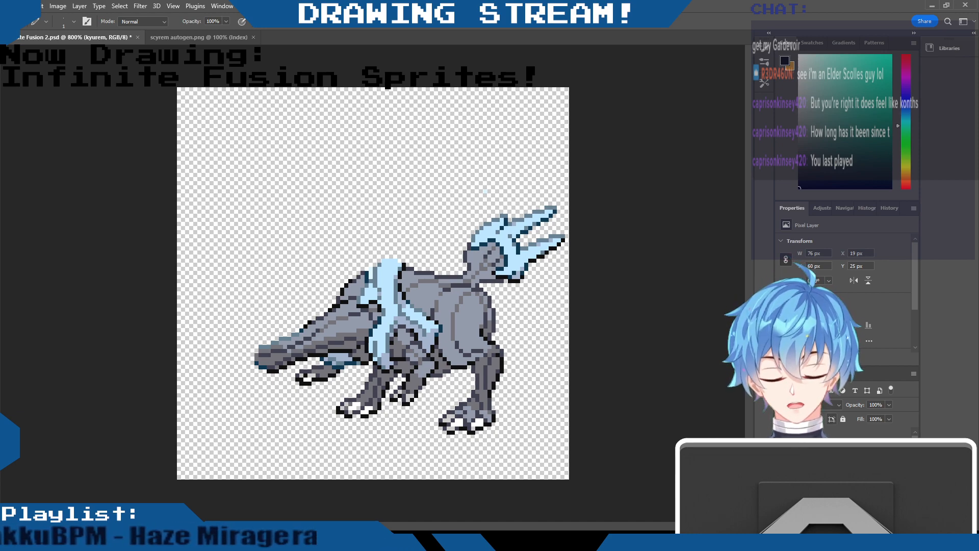
Show the scyther layer again and move the remaining Kyurem body left to X 10 px, Y 25 px
click(783, 465)
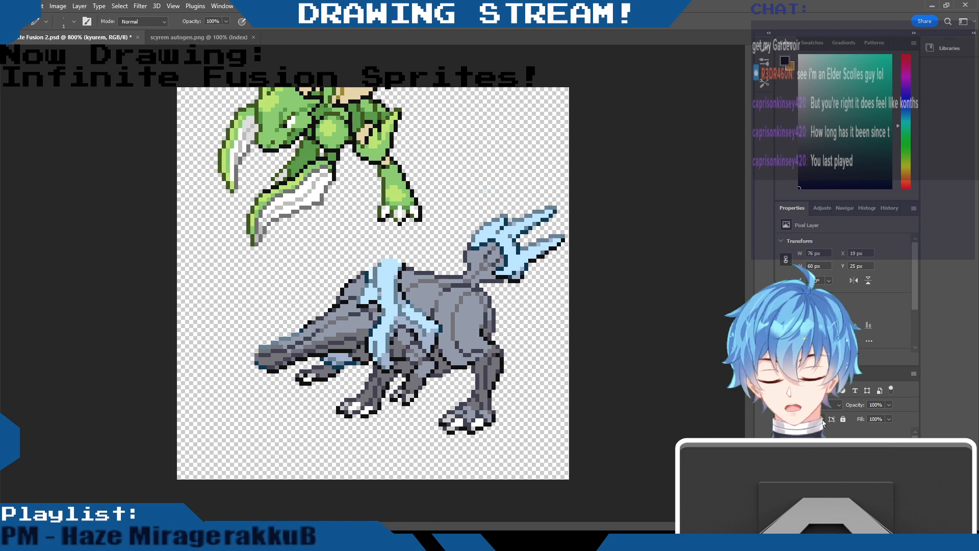
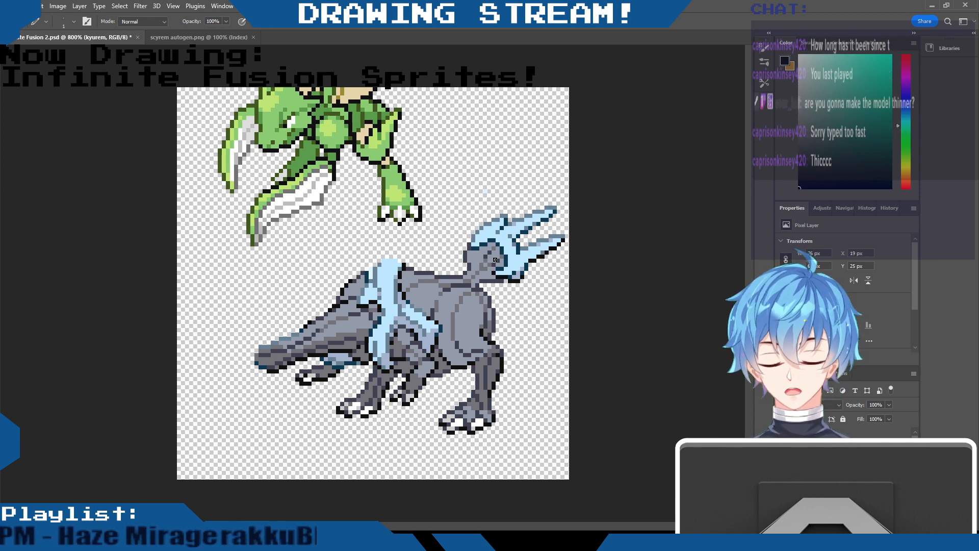
key(v)
drag(518, 323, 489, 315)
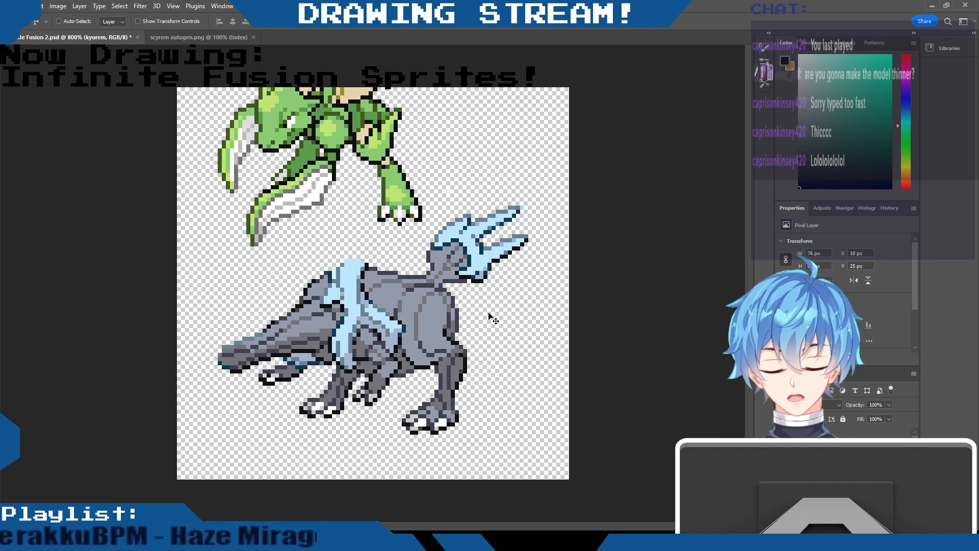
Try black outline strokes over the icy tip of Kyurem's tail, undoing them
key(b)
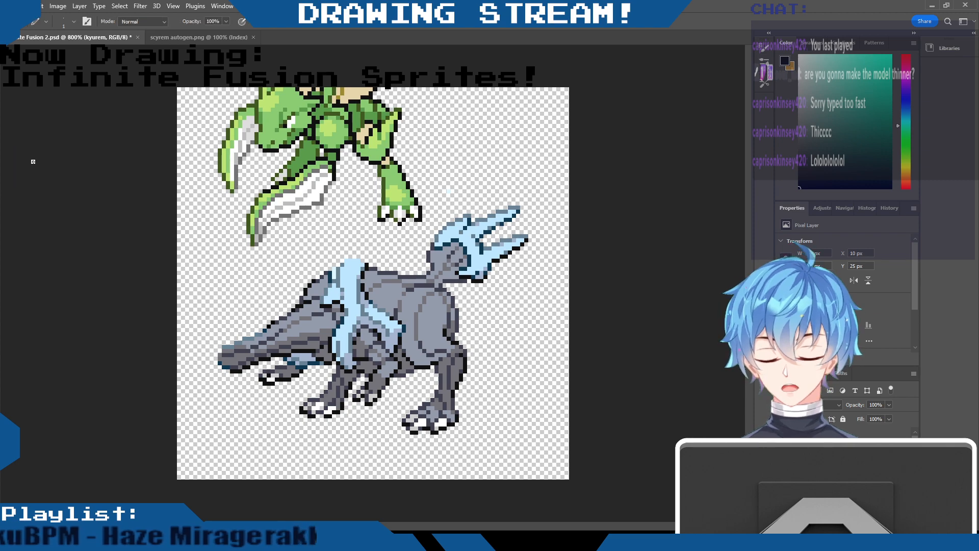
mouse_move(488, 192)
mouse_down()
mouse_move(468, 277)
mouse_move(457, 273)
mouse_move(506, 238)
mouse_move(499, 212)
mouse_up()
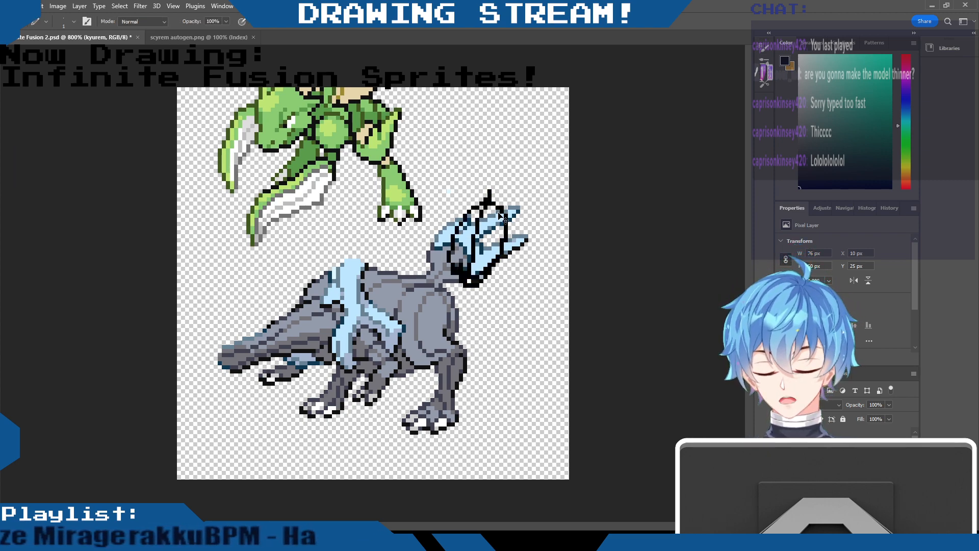
key(ctrl+z)
key(ctrl+shift+z)
key(ctrl+z)
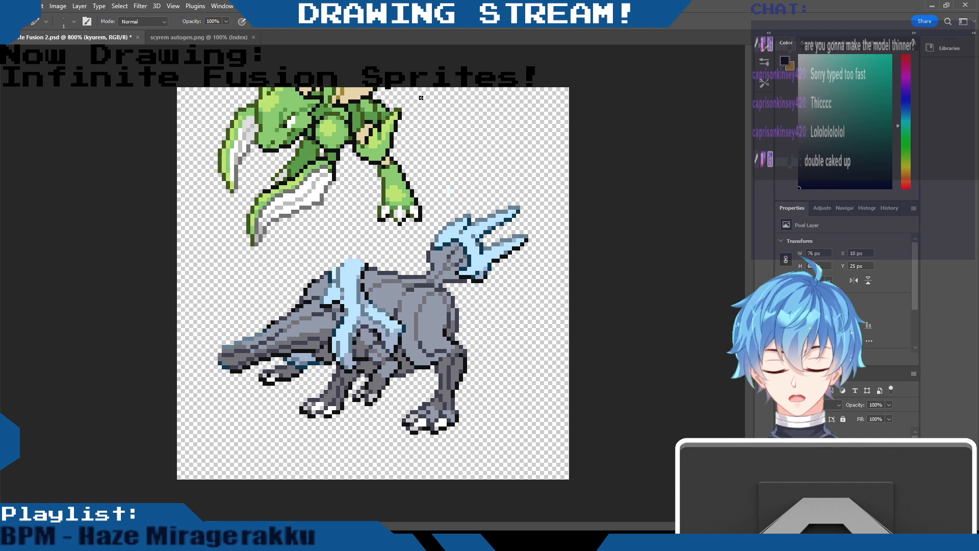
Undo a short stroke beside scyther and clear the stray pixels above Kyurem's tail
drag(424, 113, 404, 96)
key(ctrl+z)
key(ctrl+z)
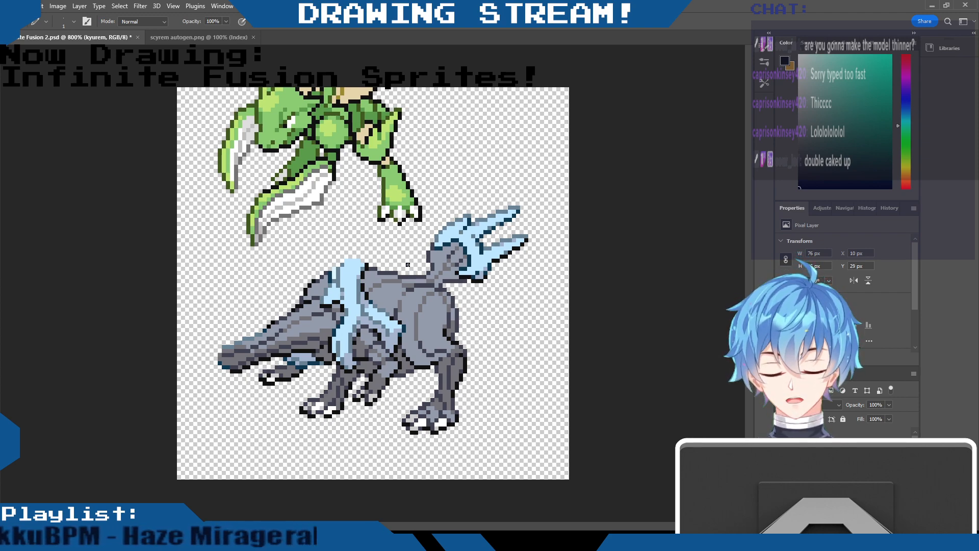
Sketch a black outline of a segmented, tapering insect abdomen from Kyurem's lower back out past its hindquarters
mouse_move(407, 262)
mouse_down()
mouse_move(496, 262)
mouse_move(564, 319)
mouse_move(551, 351)
mouse_move(451, 326)
mouse_up()
drag(450, 259, 470, 324)
mouse_move(494, 253)
mouse_down()
mouse_move(506, 279)
mouse_move(494, 323)
mouse_up()
mouse_move(531, 278)
mouse_down()
mouse_move(520, 330)
mouse_move(533, 345)
mouse_up()
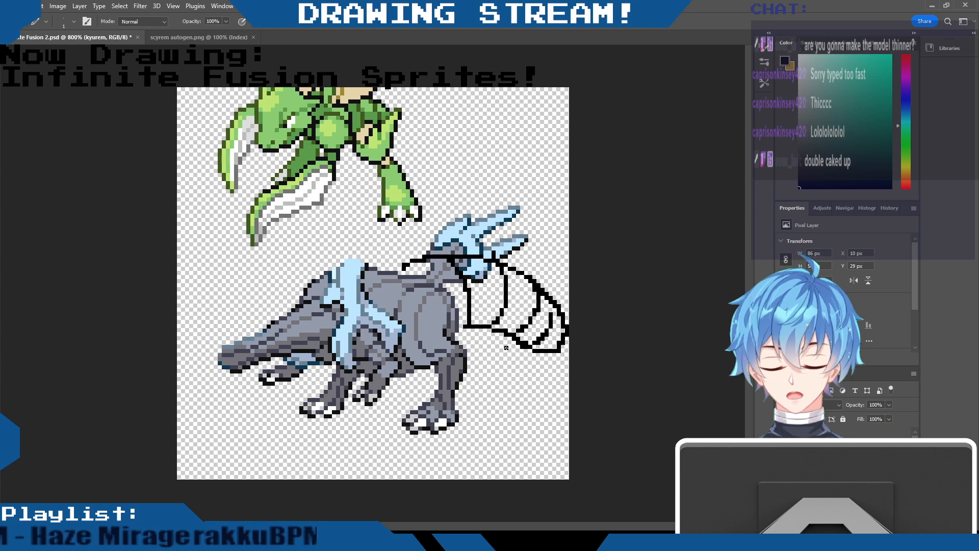
Undo the segmented abdomen outline and move the Kyurem body up and right to X 19 px, Y 25 px
key(ctrl+z)
key(ctrl+z)
key(ctrl+z)
key(ctrl+z)
key(ctrl+z)
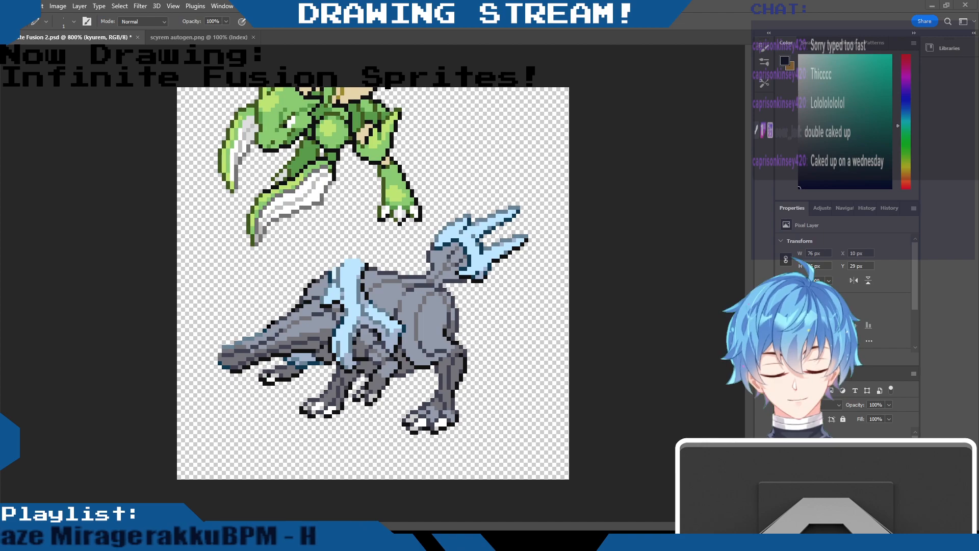
key(v)
mouse_move(498, 323)
mouse_down()
mouse_move(536, 306)
mouse_move(528, 304)
mouse_up()
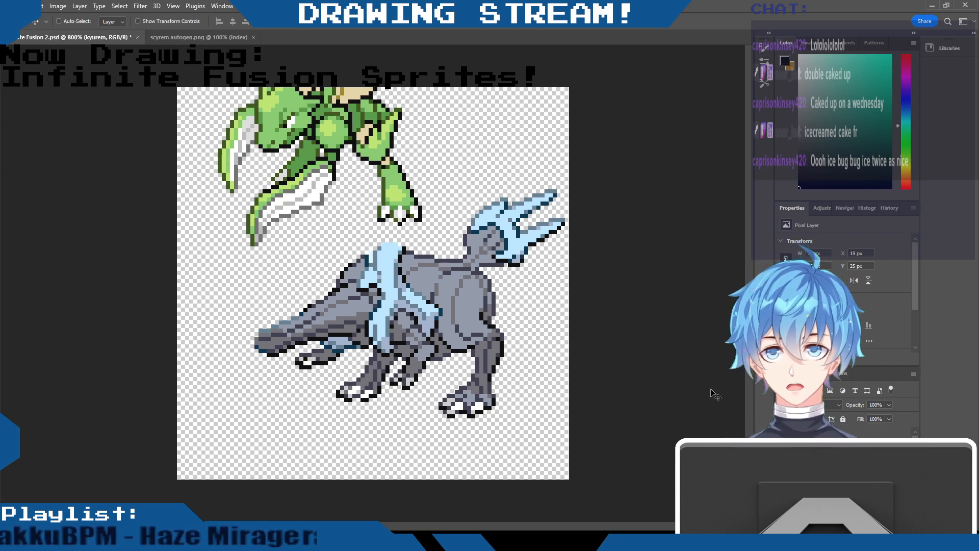
Sketch a black outline of a pointed insect head with two crest spikes over the end of Kyurem's neck
key(b)
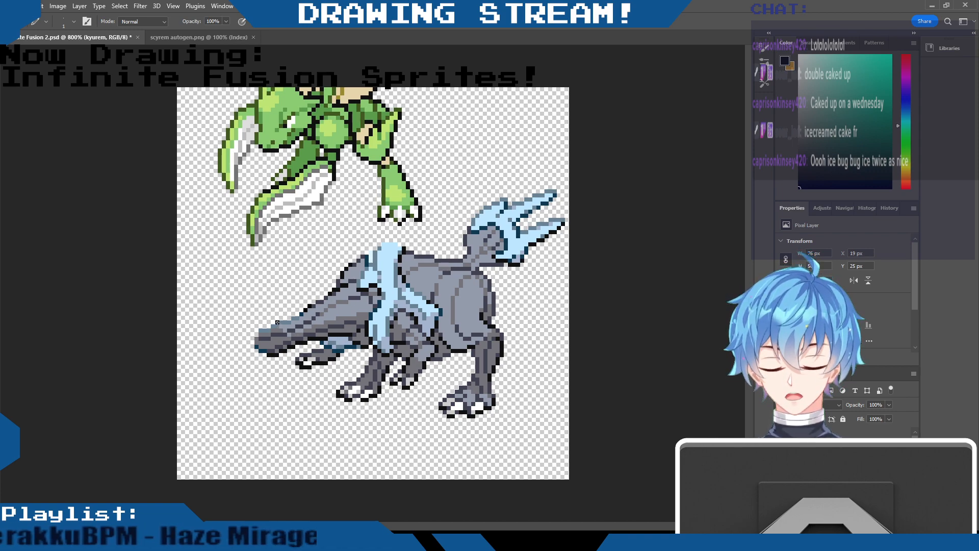
mouse_move(276, 323)
mouse_down()
mouse_move(261, 362)
mouse_move(212, 379)
mouse_move(208, 326)
mouse_move(244, 298)
mouse_up()
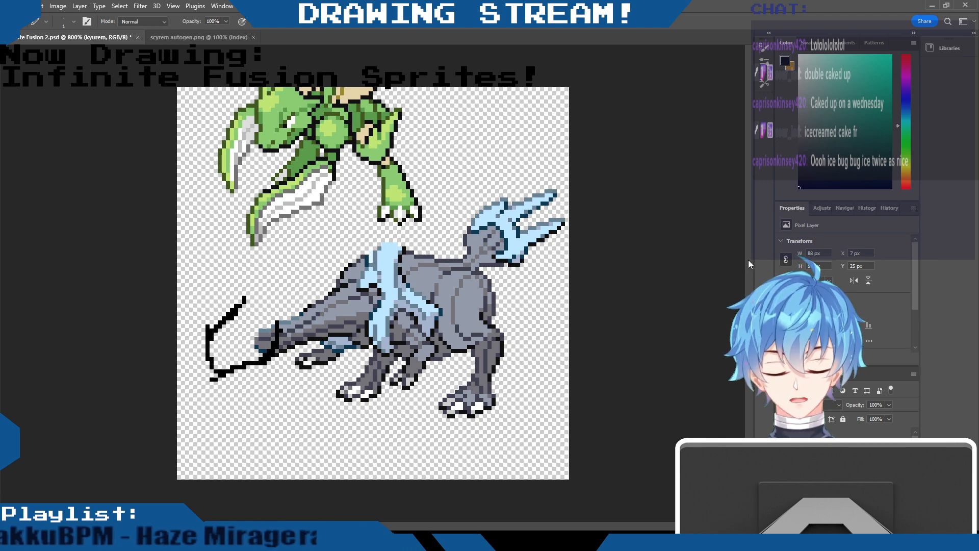
mouse_move(232, 309)
mouse_down()
mouse_move(254, 287)
mouse_move(247, 319)
mouse_move(305, 264)
mouse_move(270, 357)
mouse_up()
drag(207, 351, 213, 377)
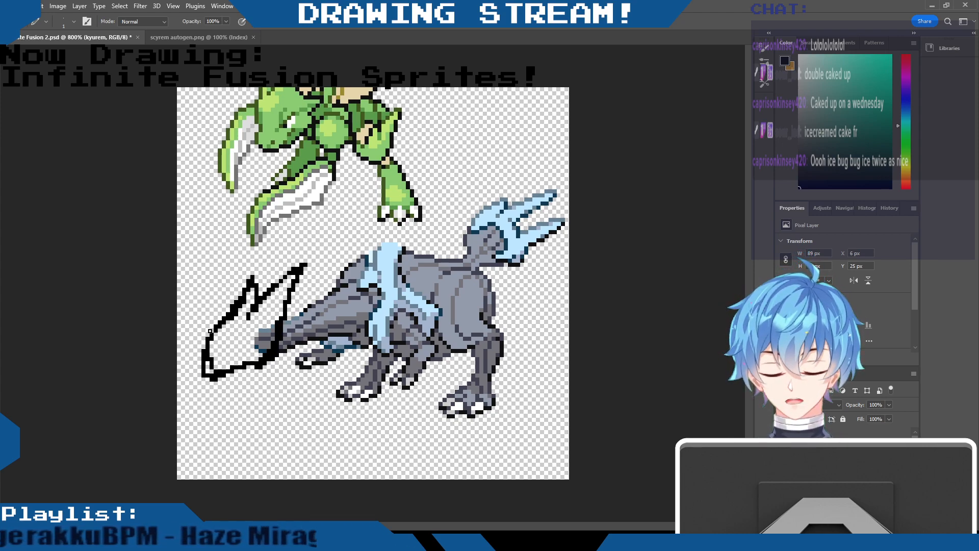
drag(204, 363, 204, 377)
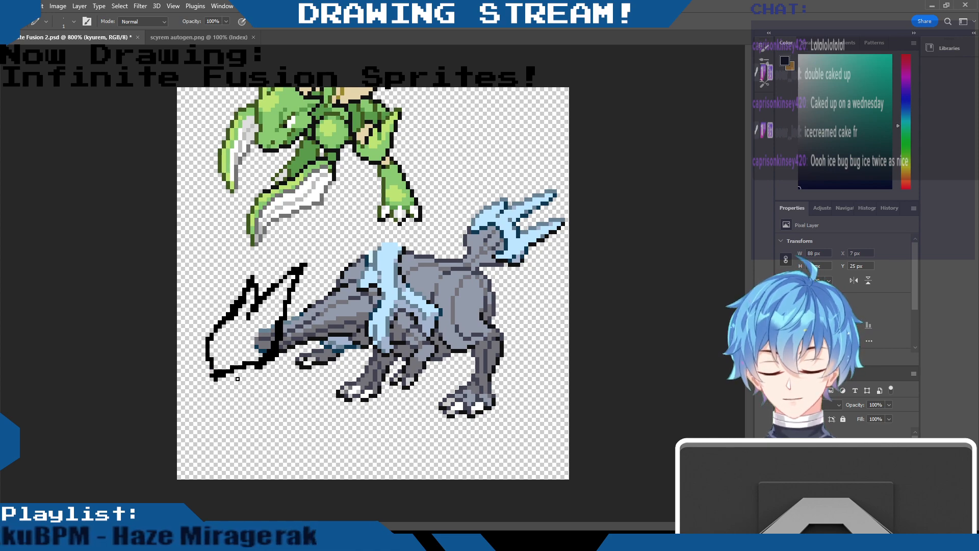
mouse_move(263, 367)
mouse_down()
mouse_move(278, 360)
mouse_move(260, 334)
mouse_up()
drag(249, 298, 223, 328)
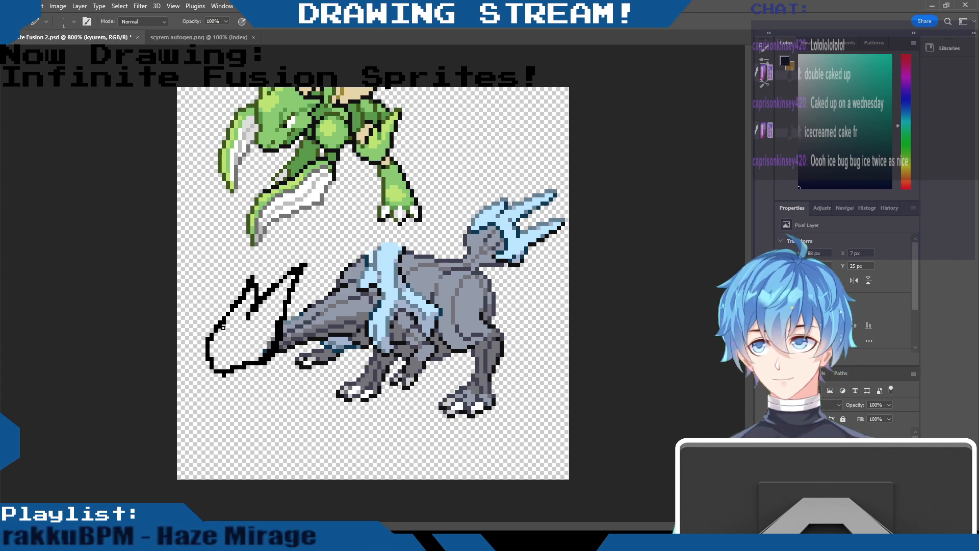
Extend the front of the sketched head's snout and draw an oval eye and a one-pixel nostril inside it
scroll(327, 280, up, 3)
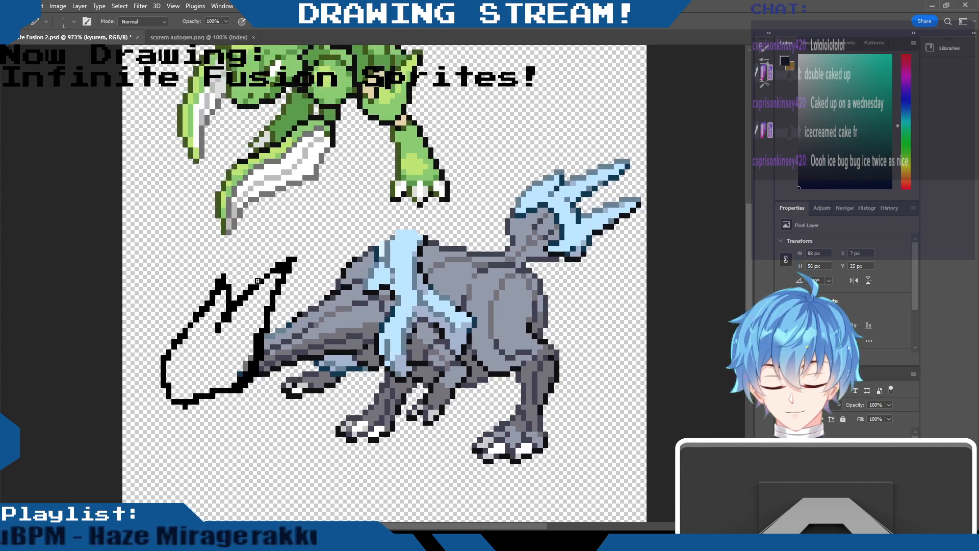
drag(536, 526, 473, 525)
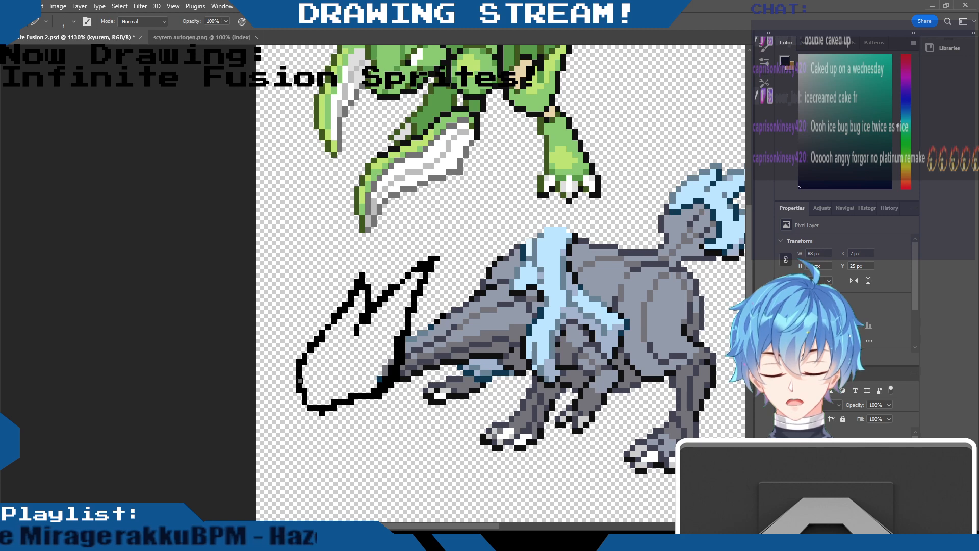
mouse_move(296, 381)
mouse_down()
mouse_move(293, 392)
mouse_move(316, 403)
mouse_up()
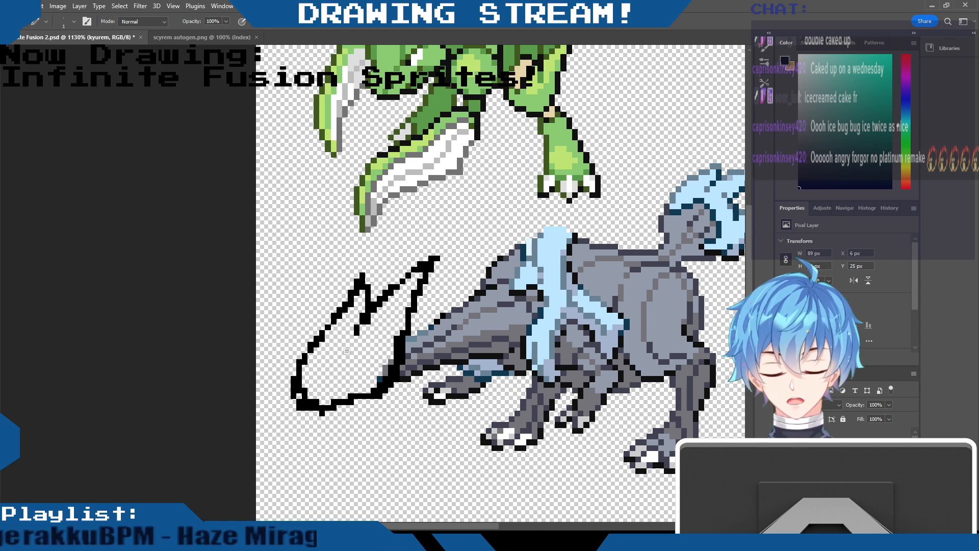
mouse_move(339, 357)
mouse_down()
mouse_move(362, 352)
mouse_move(340, 359)
mouse_move(347, 367)
mouse_up()
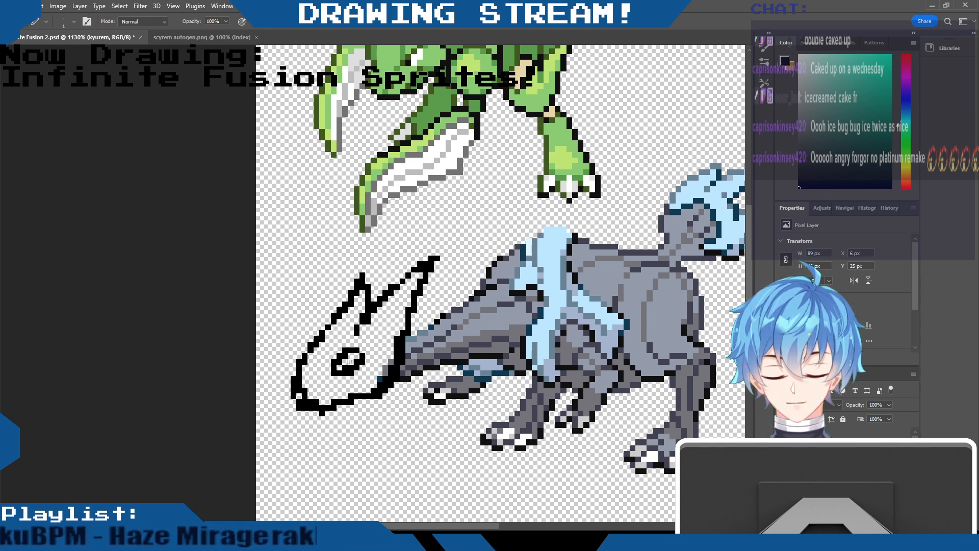
click(317, 383)
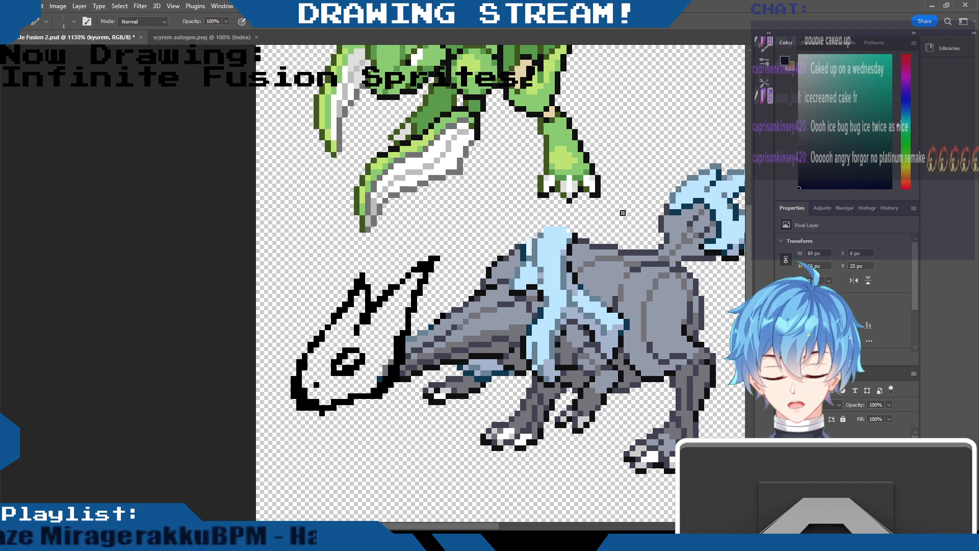
Try black strokes in the empty space above Kyurem's neck and back, and undo them
drag(616, 213, 460, 253)
drag(500, 206, 527, 236)
key(ctrl+z)
key(ctrl+z)
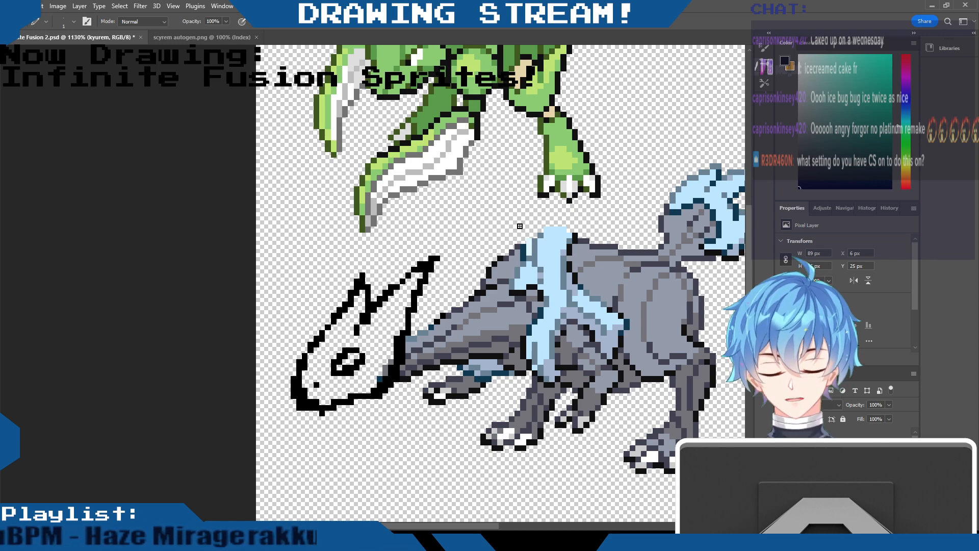
Open kyurem.png as a separate reference document and return to the fusion document
double_click(402, 204)
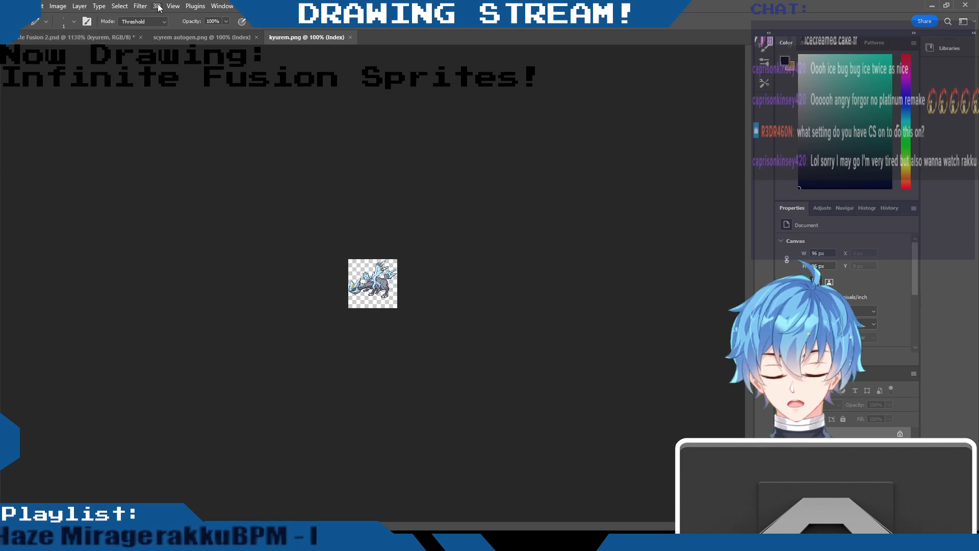
click(108, 37)
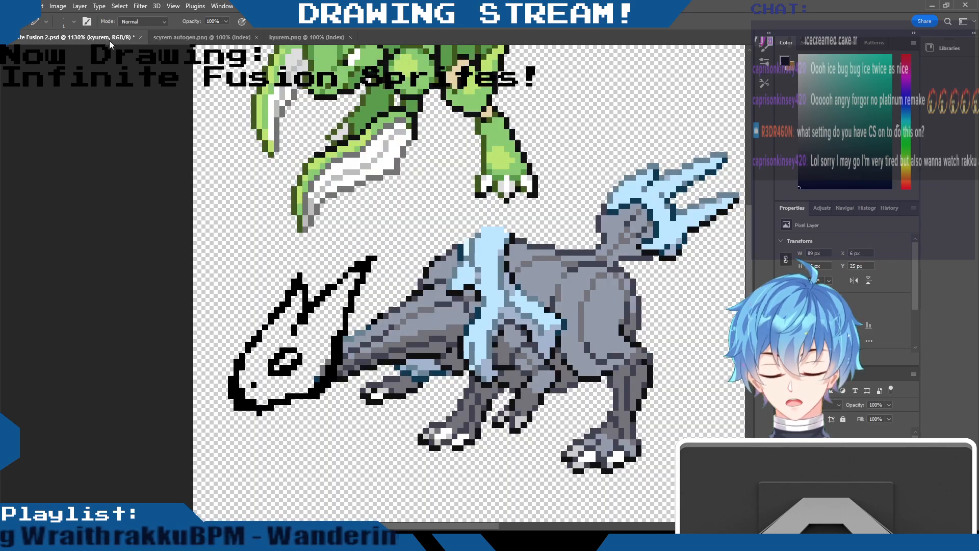
Reshape the eye, widen the nostril and add a third spike at the front of the head's crest
mouse_move(277, 355)
mouse_down()
mouse_move(272, 364)
mouse_move(289, 371)
mouse_move(296, 356)
mouse_move(260, 305)
mouse_move(283, 280)
mouse_move(299, 368)
mouse_move(283, 375)
mouse_move(294, 373)
mouse_up()
click(295, 351)
click(259, 385)
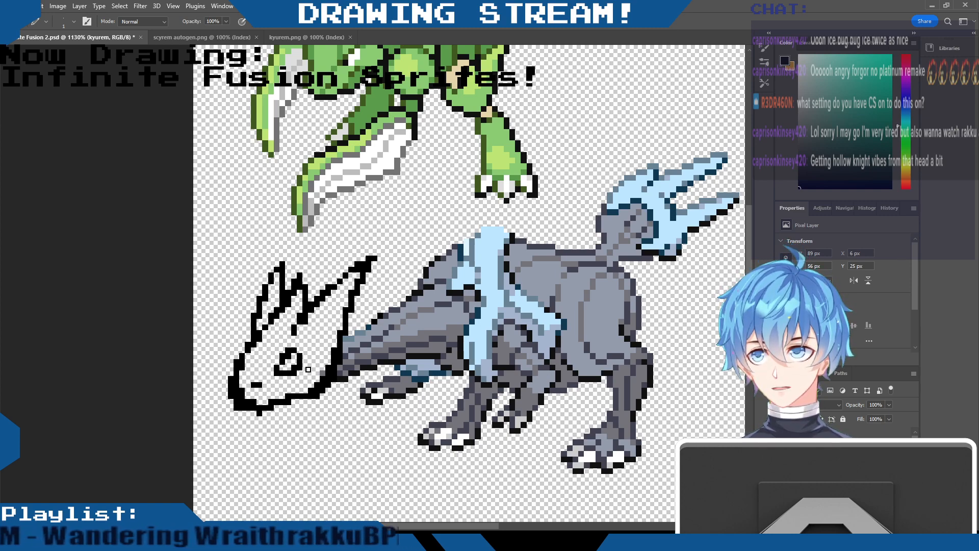
Clean up the head sketch by shortening the rear spike, thinning the snout outline, refining the eye and nostril, and raising the jaw line
drag(372, 258, 373, 262)
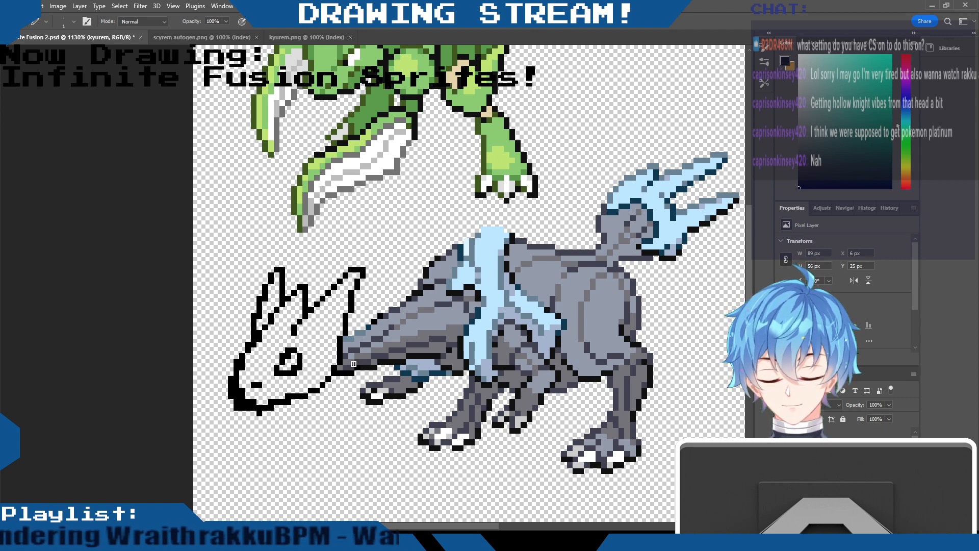
mouse_move(239, 356)
mouse_down()
mouse_move(226, 398)
mouse_move(234, 364)
mouse_move(236, 407)
mouse_move(263, 415)
mouse_move(246, 389)
mouse_up()
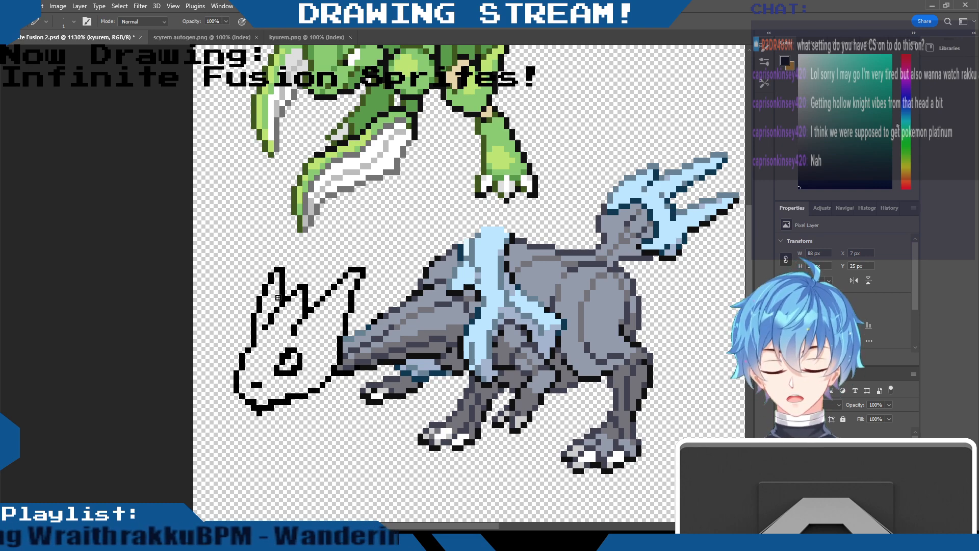
mouse_move(300, 366)
mouse_down()
mouse_move(294, 373)
mouse_move(288, 351)
mouse_up()
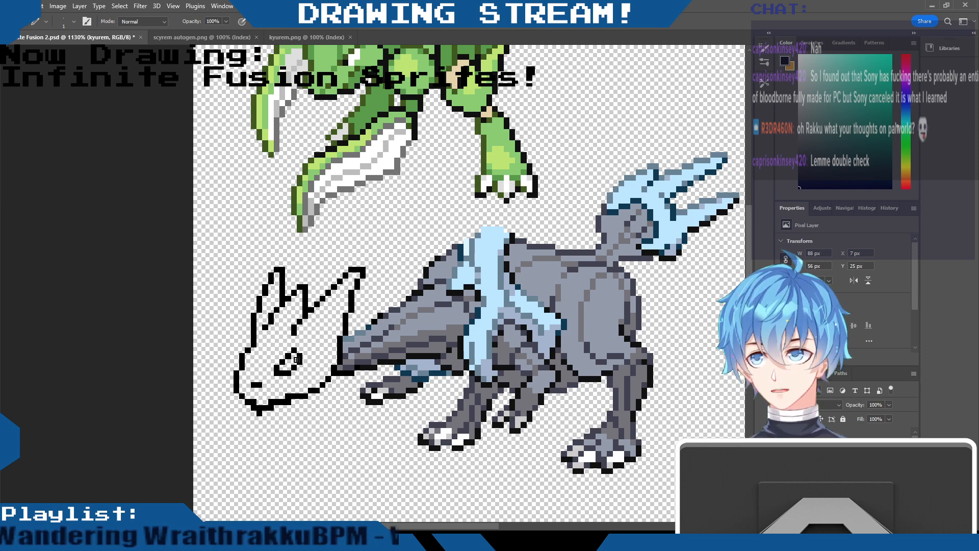
mouse_move(320, 387)
mouse_down()
mouse_move(255, 411)
mouse_move(331, 356)
mouse_move(317, 384)
mouse_move(259, 402)
mouse_up()
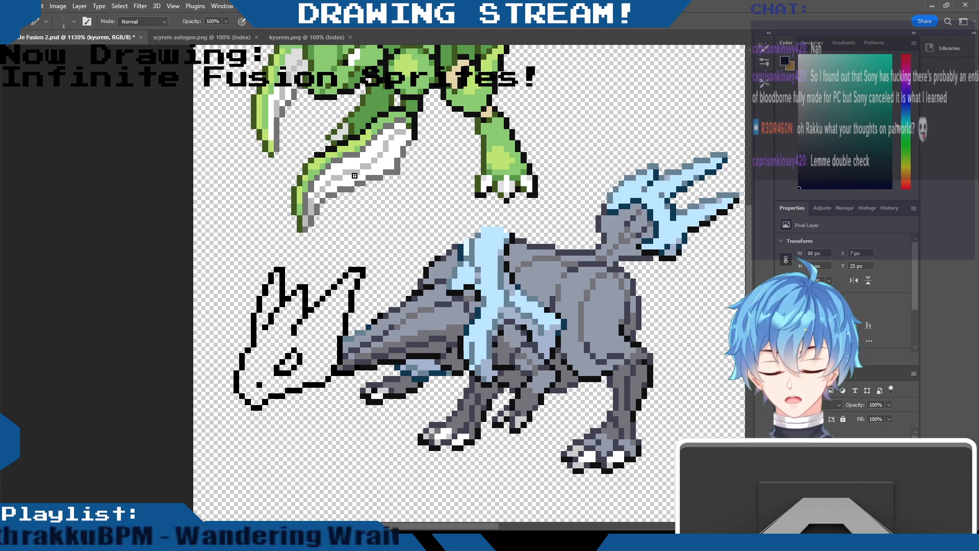
key(ctrl+z)
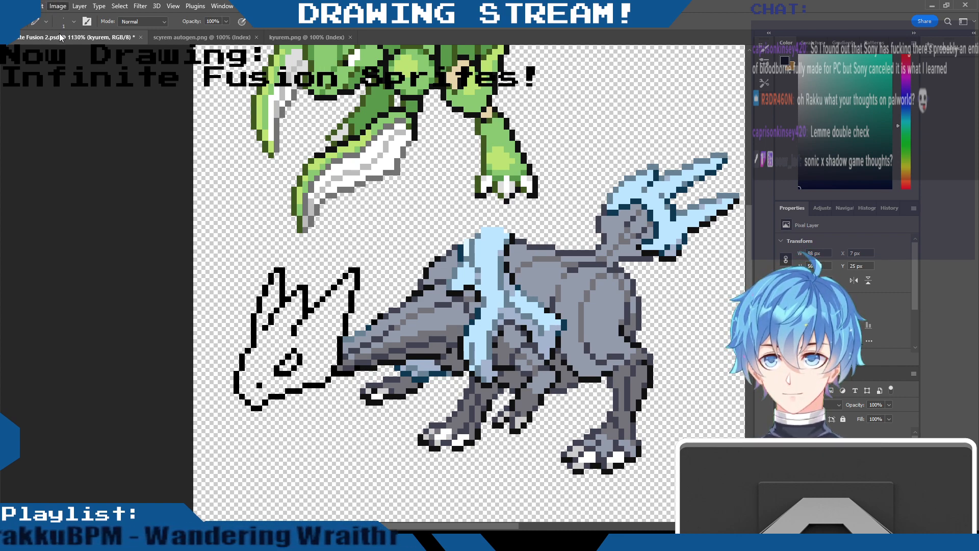
key(h)
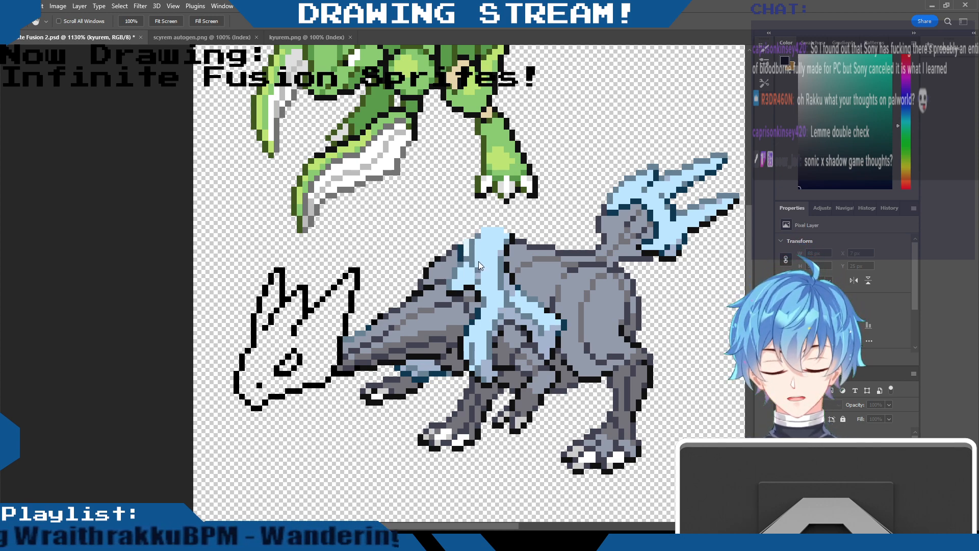
key(b)
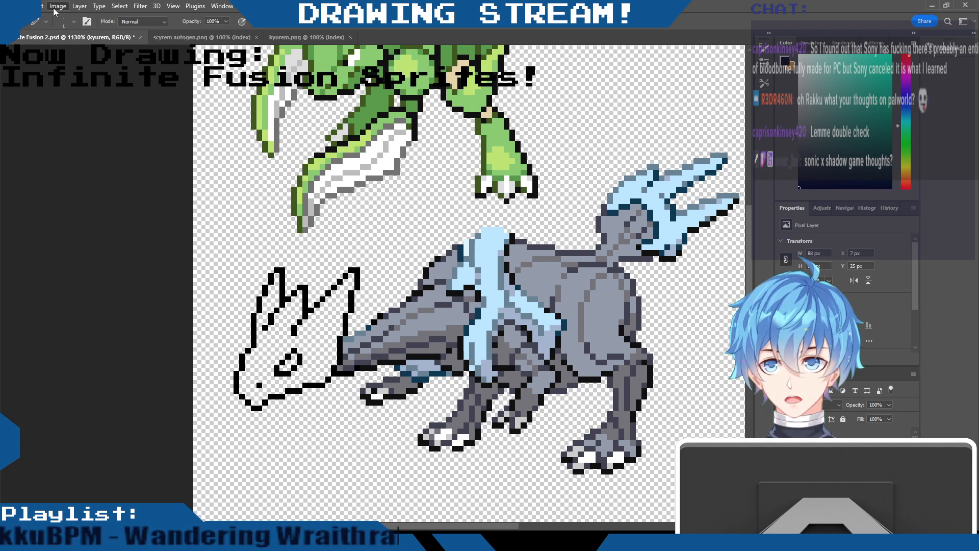
click(216, 95)
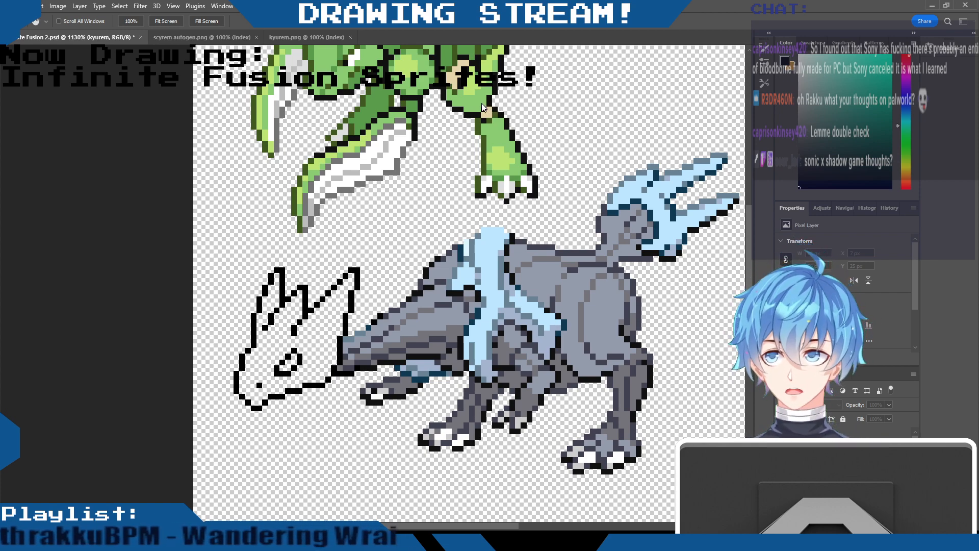
key(space)
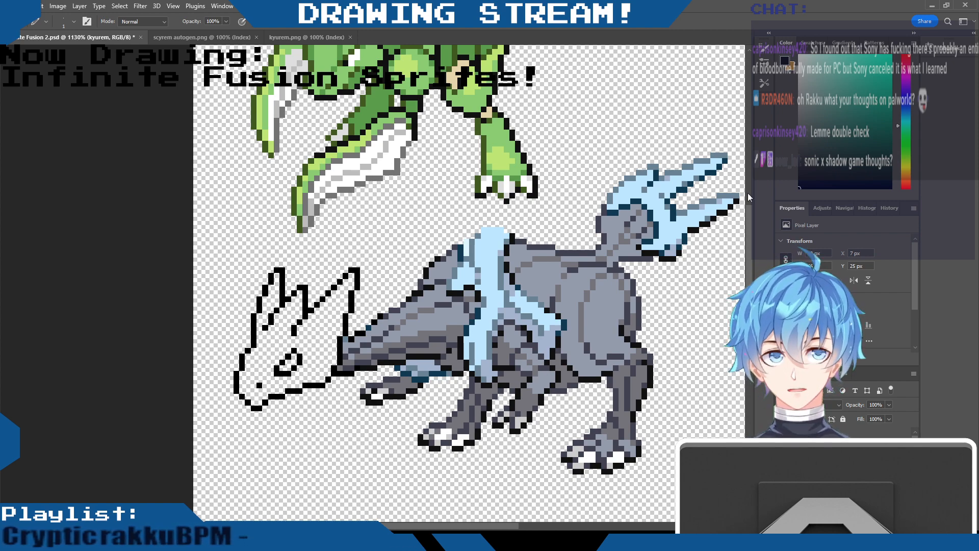
scroll(747, 201, up, 3)
scroll(747, 201, down, 3)
scroll(736, 249, up, 1)
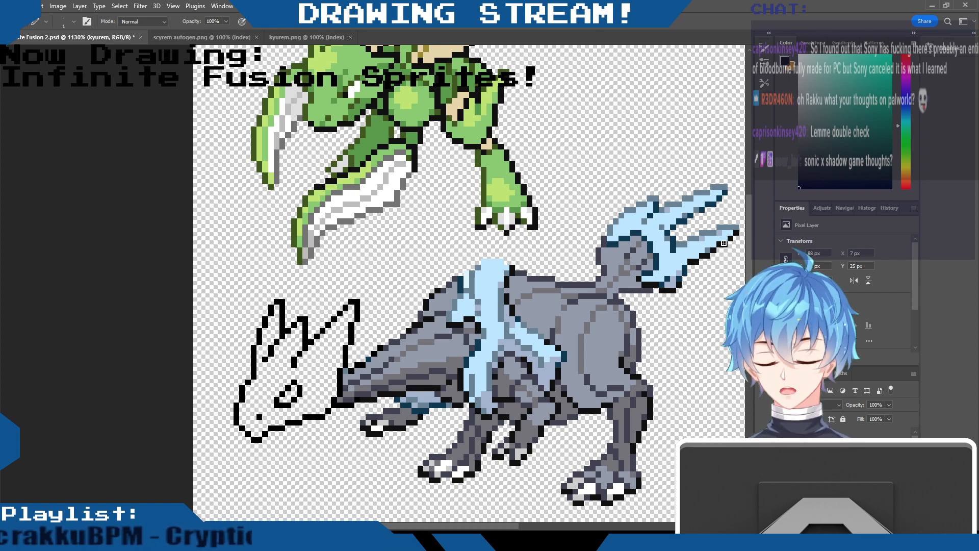
Darken the outline along the top of Kyurem's neck and touch up the pixels where it meets the sketched head
mouse_move(750, 199)
mouse_down()
mouse_move(747, 221)
mouse_move(748, 209)
mouse_up()
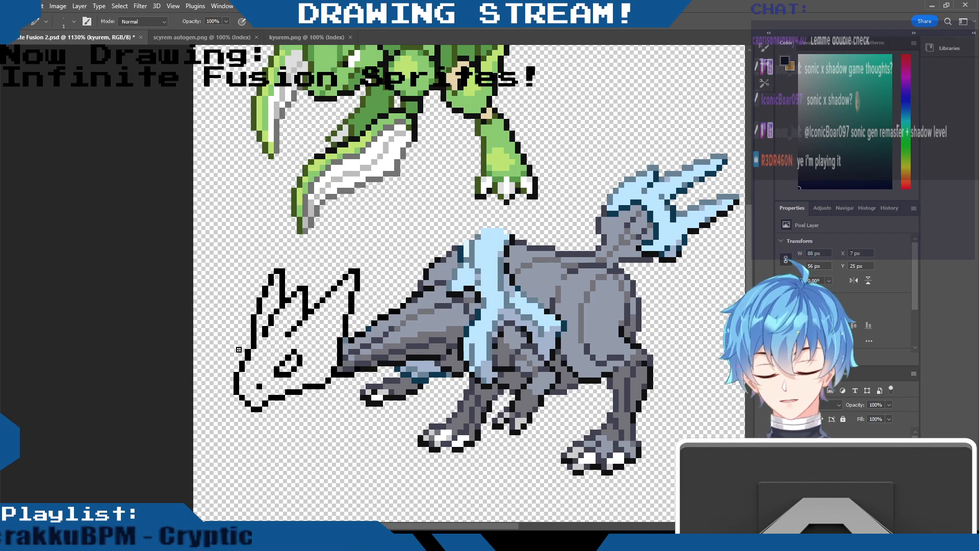
click(352, 335)
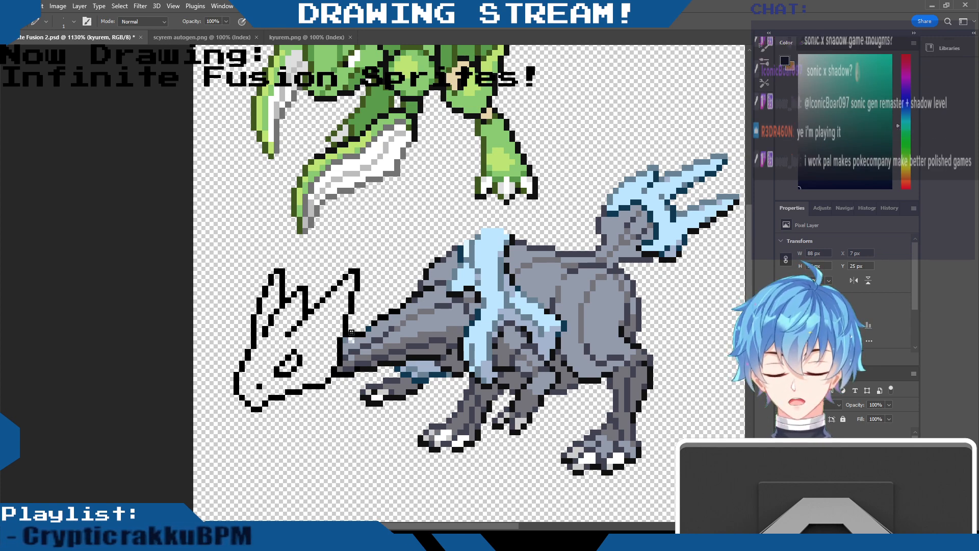
click(351, 340)
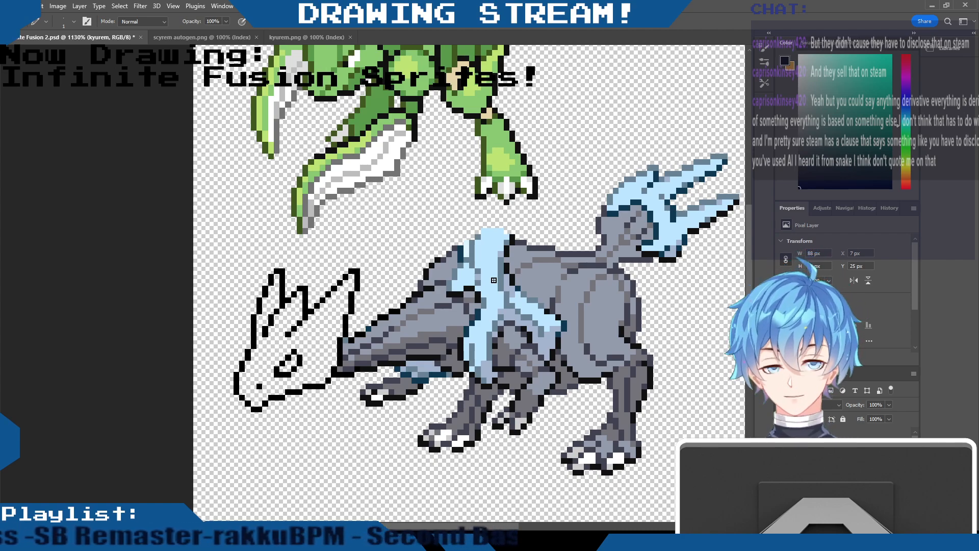
Erase the upper part of the light-blue ice marking over Kyurem's shoulders
scroll(443, 388, right, 5)
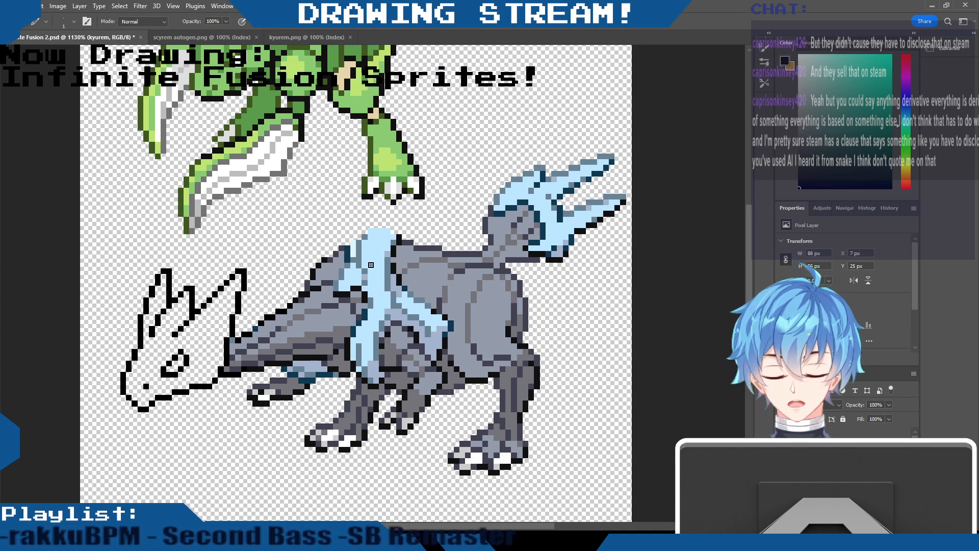
mouse_move(369, 233)
mouse_down()
mouse_move(389, 240)
mouse_move(397, 226)
mouse_move(399, 238)
mouse_move(351, 258)
mouse_move(377, 237)
mouse_move(350, 276)
mouse_up()
click(398, 238)
mouse_move(349, 282)
mouse_down()
mouse_move(362, 275)
mouse_move(368, 301)
mouse_move(355, 287)
mouse_move(393, 243)
mouse_move(387, 272)
mouse_up()
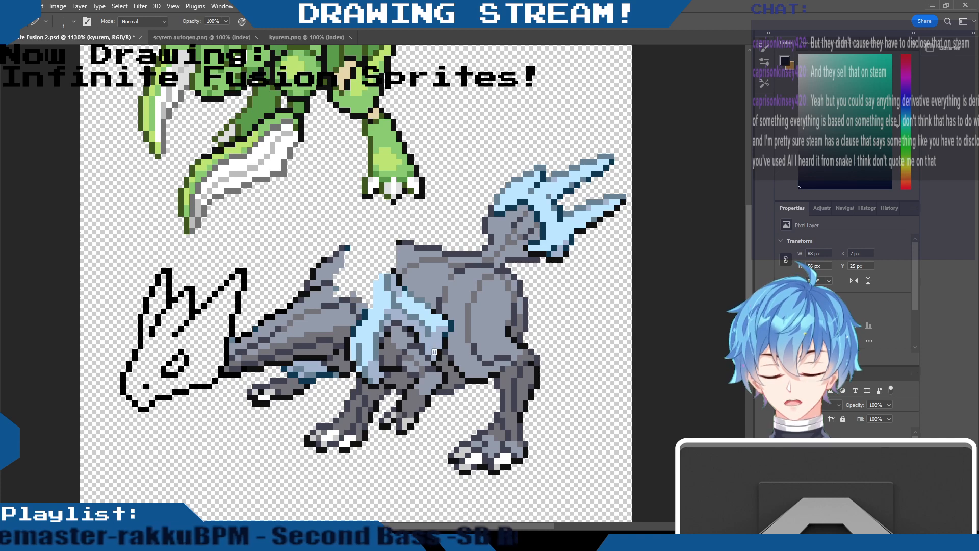
Draw black lines across the top and middle of the erased shoulder gap and erase more of the ice marking below
drag(355, 242, 394, 242)
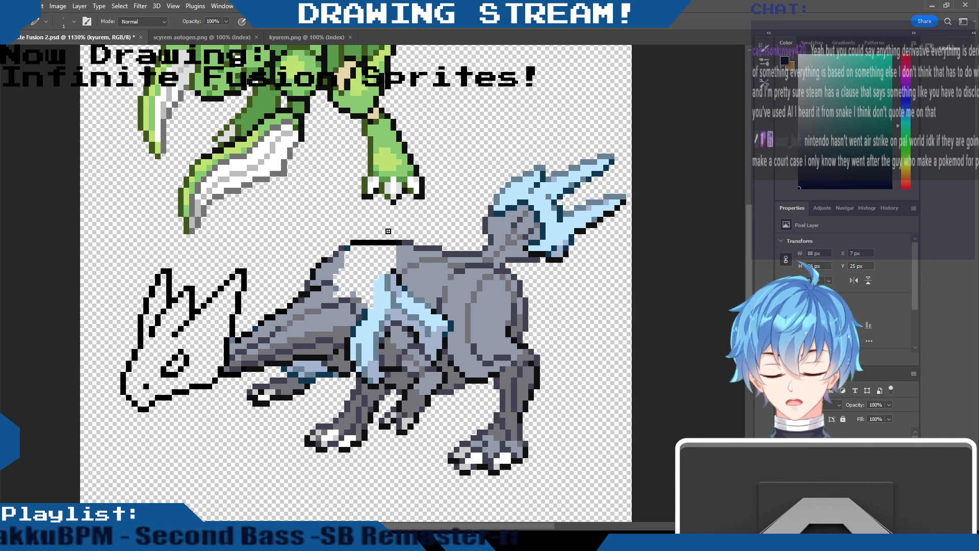
drag(341, 277, 393, 267)
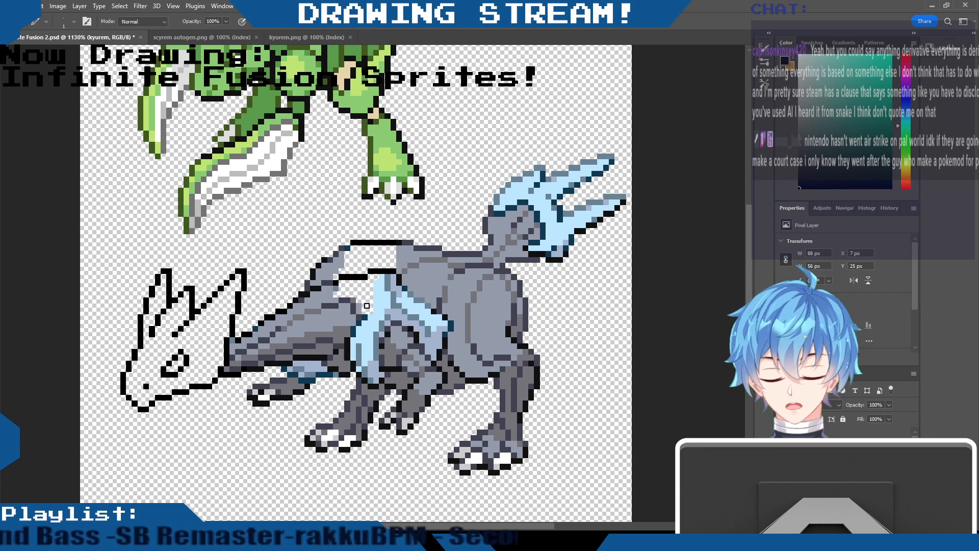
mouse_move(379, 288)
mouse_down()
mouse_move(391, 279)
mouse_move(381, 298)
mouse_move(394, 294)
mouse_move(381, 307)
mouse_move(375, 297)
mouse_up()
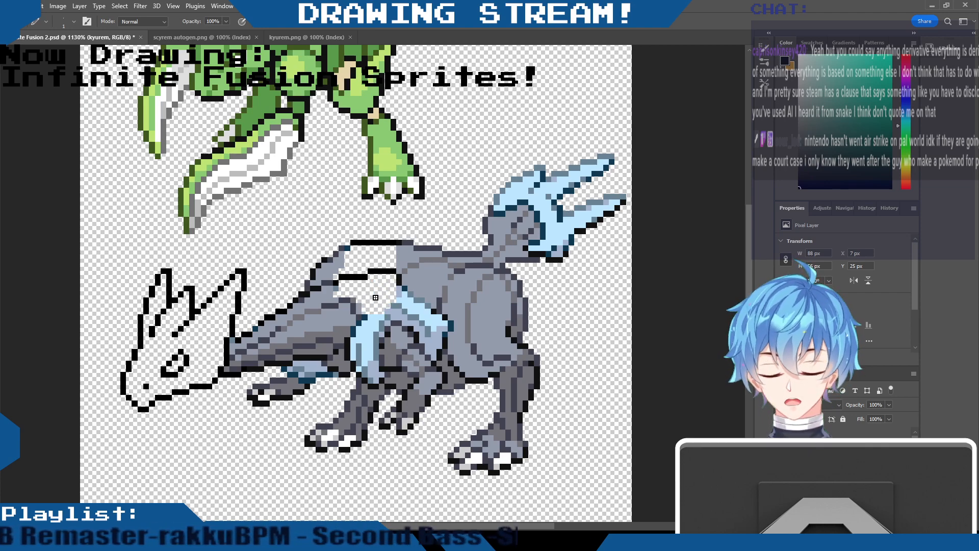
drag(401, 272, 405, 272)
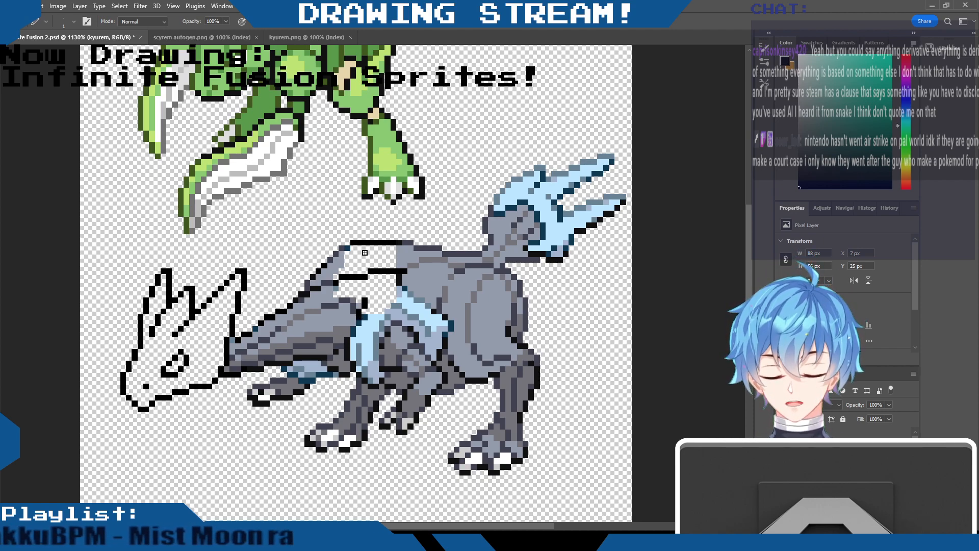
Outline a long wing rising diagonally from Kyurem's shoulder with black pixels and reshape its tip into a narrow rounded end
mouse_move(359, 316)
mouse_down()
mouse_move(375, 267)
mouse_move(409, 220)
mouse_move(494, 158)
mouse_move(476, 172)
mouse_move(445, 260)
mouse_move(373, 309)
mouse_up()
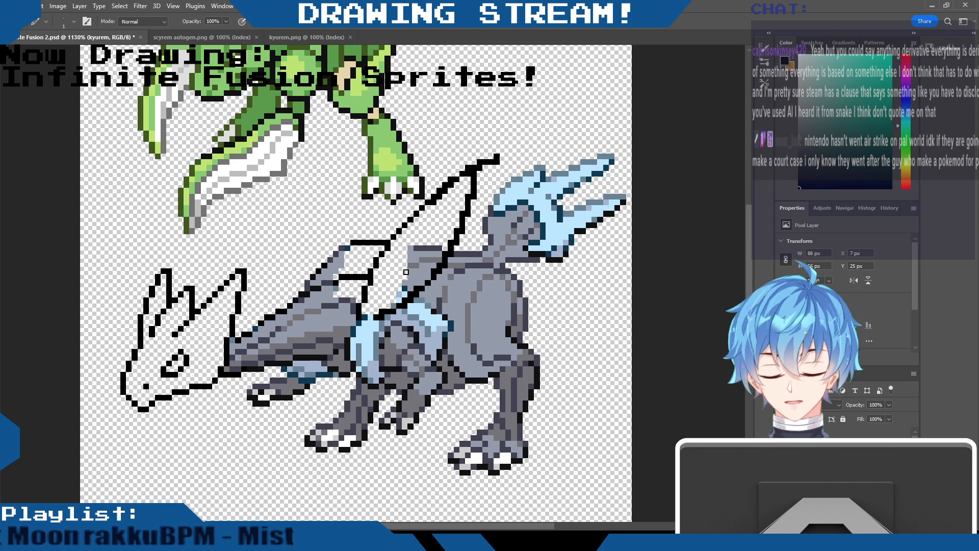
drag(492, 162, 469, 165)
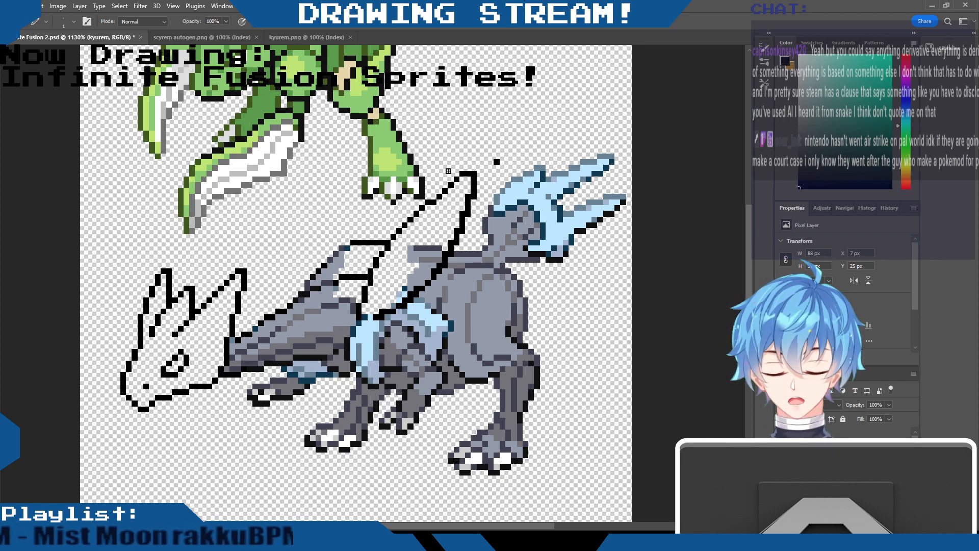
mouse_move(438, 204)
mouse_down()
mouse_move(460, 167)
mouse_move(439, 167)
mouse_move(428, 203)
mouse_move(459, 168)
mouse_up()
click(428, 202)
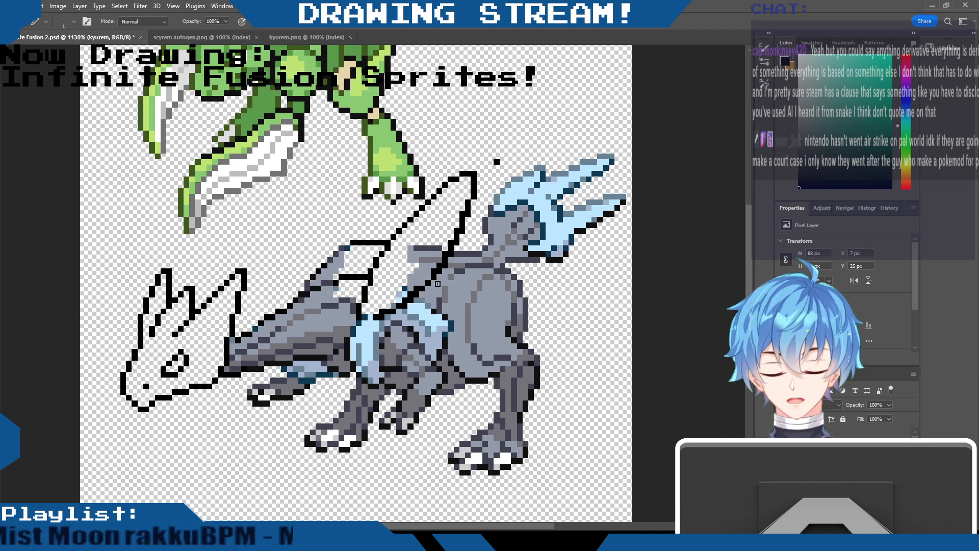
Outline a rounded lobe across Kyurem's flank below the wing, and erase the stray pixel and the grey back pixels inside the wing
mouse_move(403, 307)
mouse_down()
mouse_move(428, 284)
mouse_move(486, 269)
mouse_move(460, 314)
mouse_move(421, 327)
mouse_move(398, 316)
mouse_up()
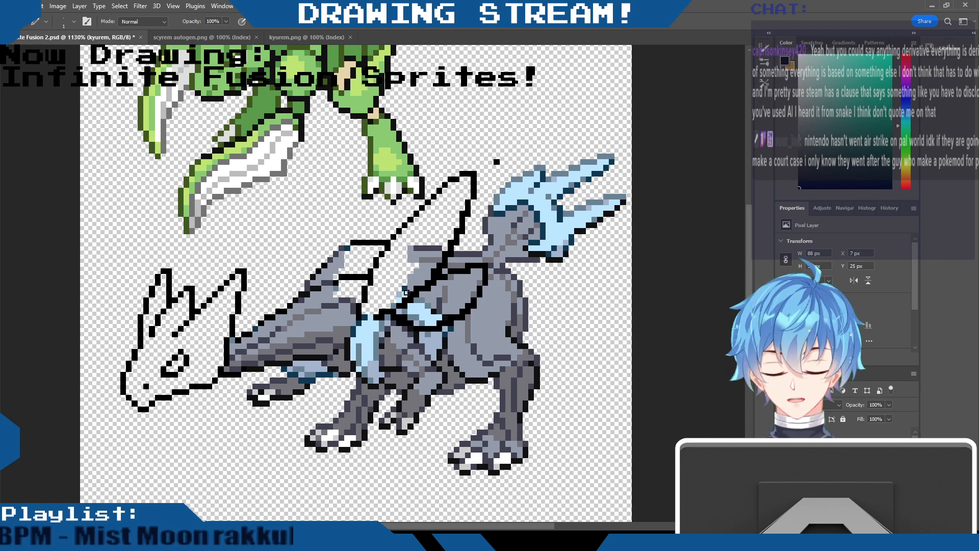
click(496, 162)
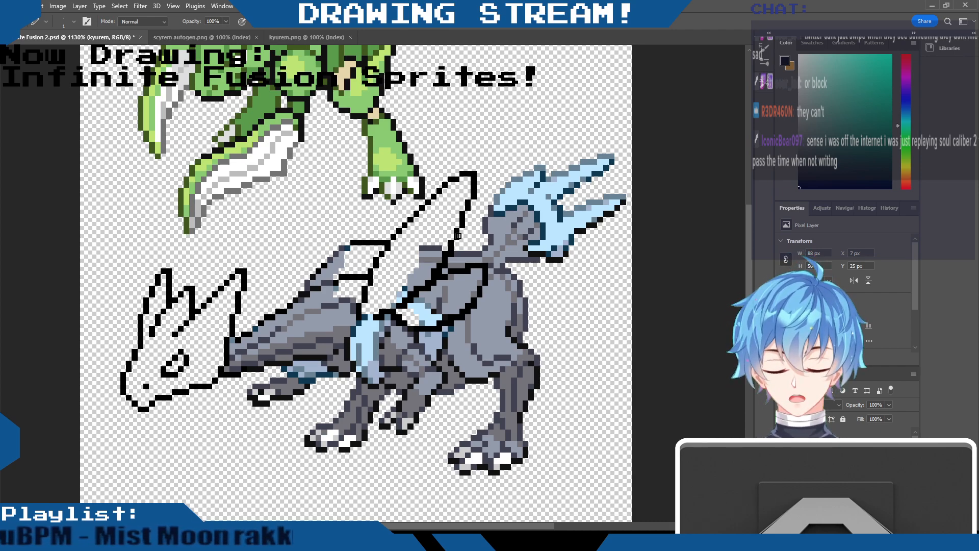
mouse_move(434, 272)
mouse_down()
mouse_move(411, 294)
mouse_move(398, 283)
mouse_up()
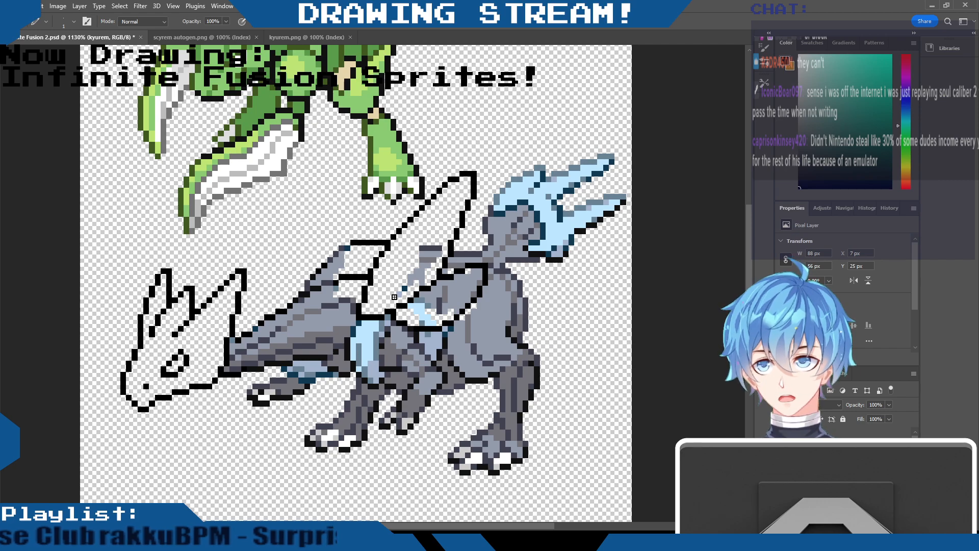
mouse_move(426, 245)
mouse_down()
mouse_move(414, 273)
mouse_move(438, 249)
mouse_move(413, 273)
mouse_move(437, 254)
mouse_move(427, 273)
mouse_move(396, 294)
mouse_up()
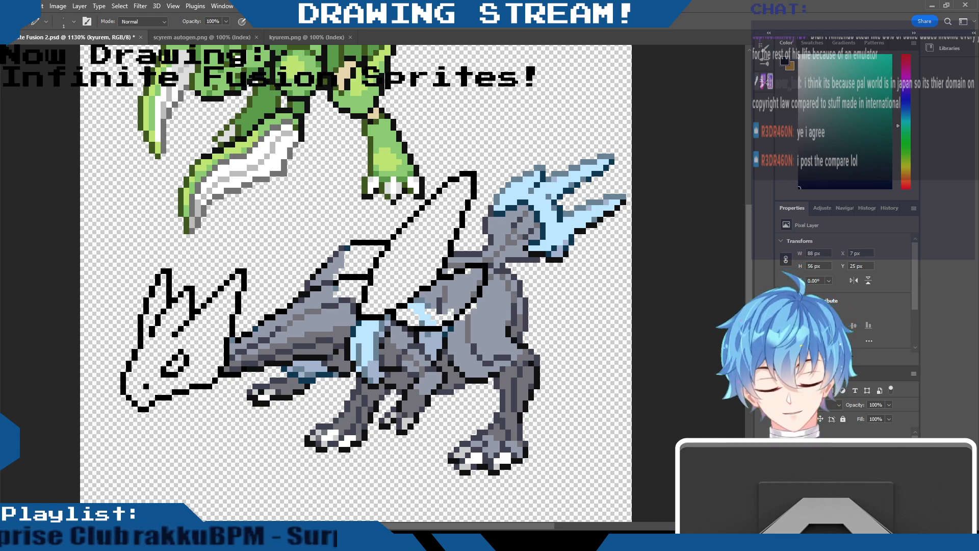
Hide the Scyther reference layer and outline a second long wing rising from the upper shoulder in front of the first wing
click(783, 467)
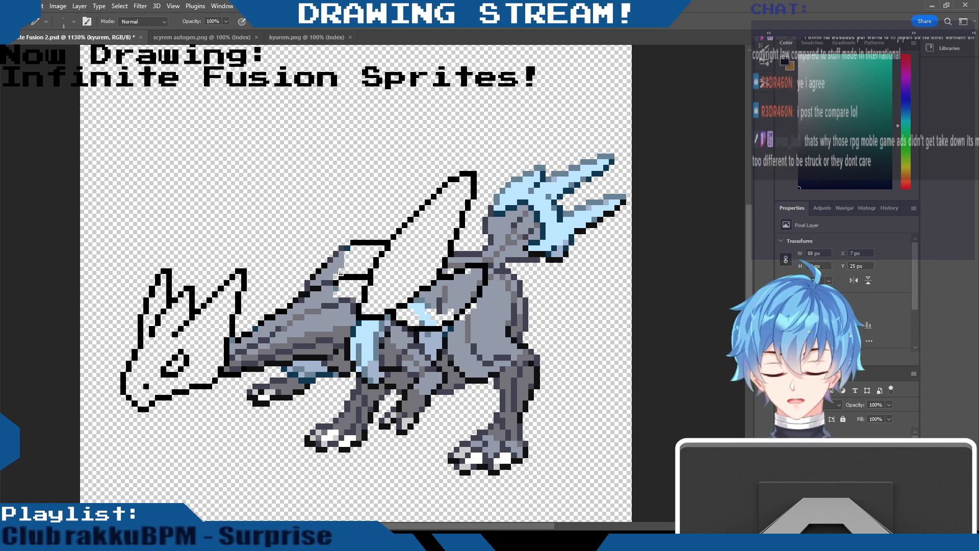
mouse_move(313, 269)
mouse_down()
mouse_move(344, 213)
mouse_move(417, 159)
mouse_move(375, 230)
mouse_up()
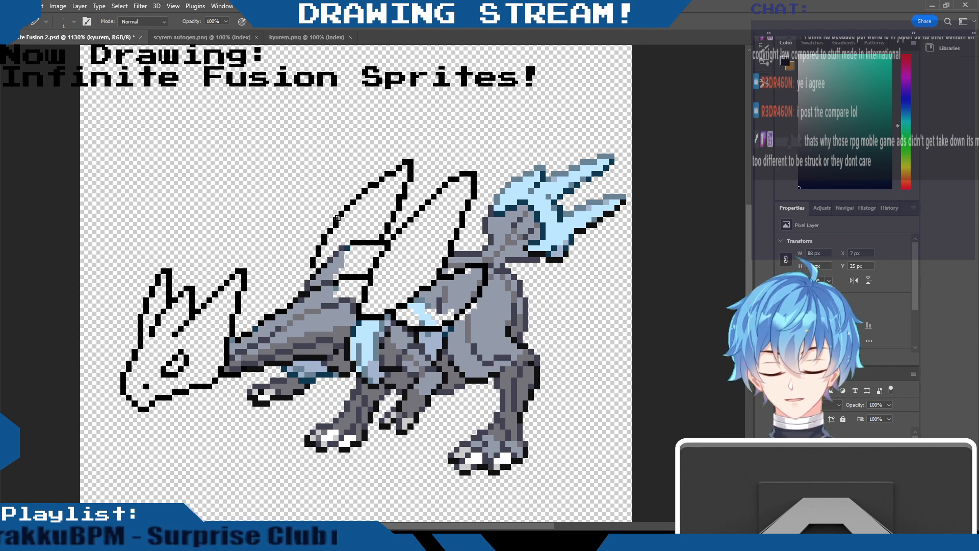
mouse_move(385, 184)
mouse_down()
mouse_move(397, 170)
mouse_move(380, 175)
mouse_move(401, 159)
mouse_up()
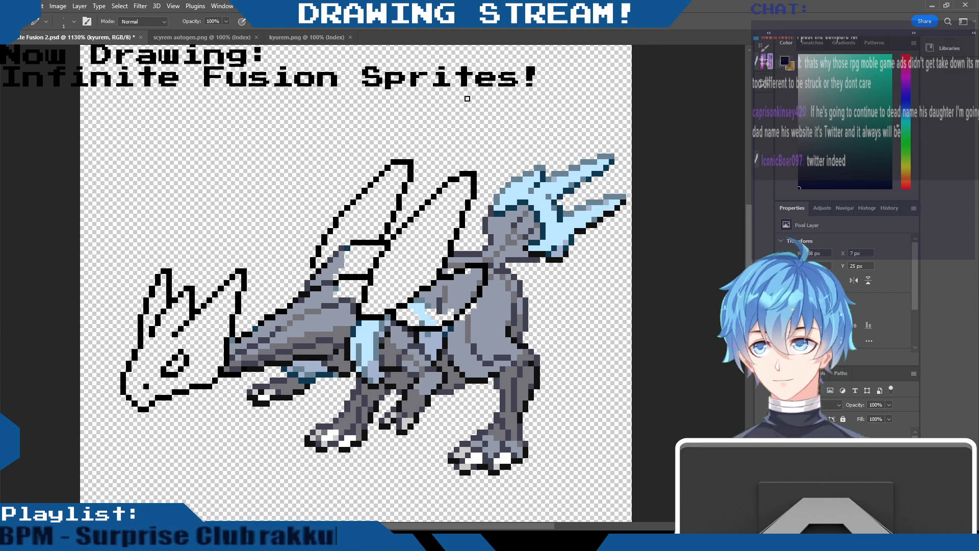
Move the Kyurem layer to X 2 px, Y 24 px and erase its tail with the light-blue ice spikes
key(v)
drag(520, 246, 491, 239)
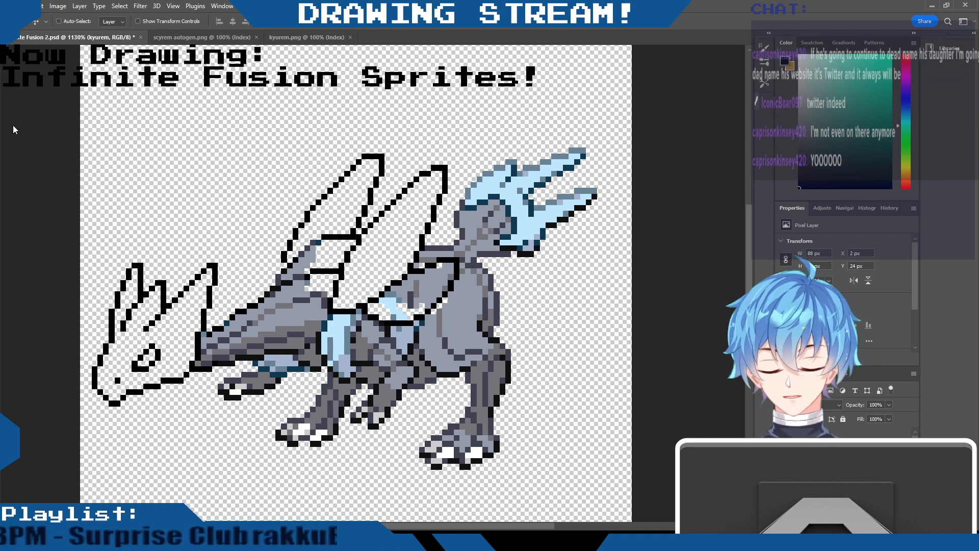
key(b)
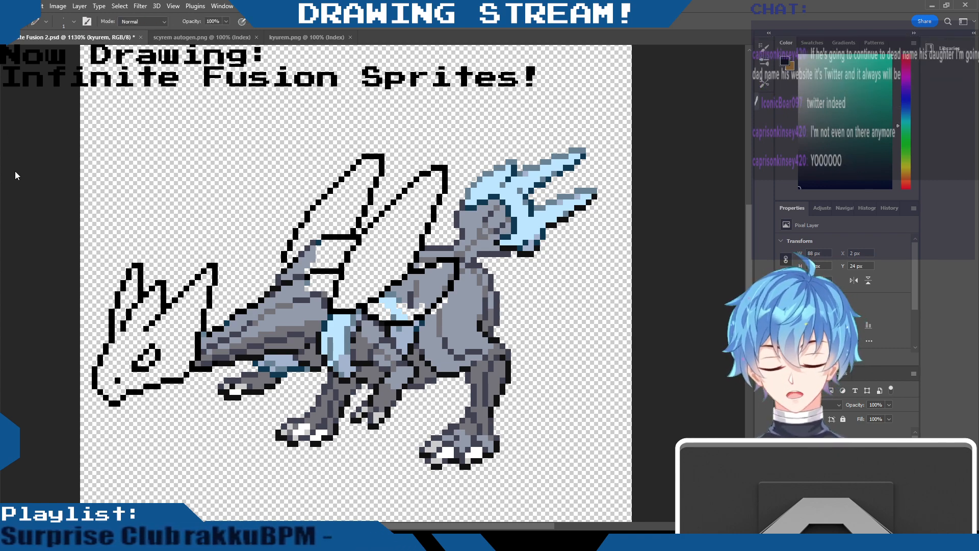
mouse_move(460, 242)
mouse_down()
mouse_move(472, 178)
mouse_move(459, 218)
mouse_move(473, 226)
mouse_move(497, 167)
mouse_move(527, 147)
mouse_move(471, 238)
mouse_move(522, 166)
mouse_move(515, 185)
mouse_move(552, 167)
mouse_move(487, 224)
mouse_move(502, 236)
mouse_move(508, 221)
mouse_move(503, 255)
mouse_move(554, 199)
mouse_move(550, 178)
mouse_move(549, 189)
mouse_move(589, 162)
mouse_move(527, 236)
mouse_move(606, 188)
mouse_move(533, 245)
mouse_up()
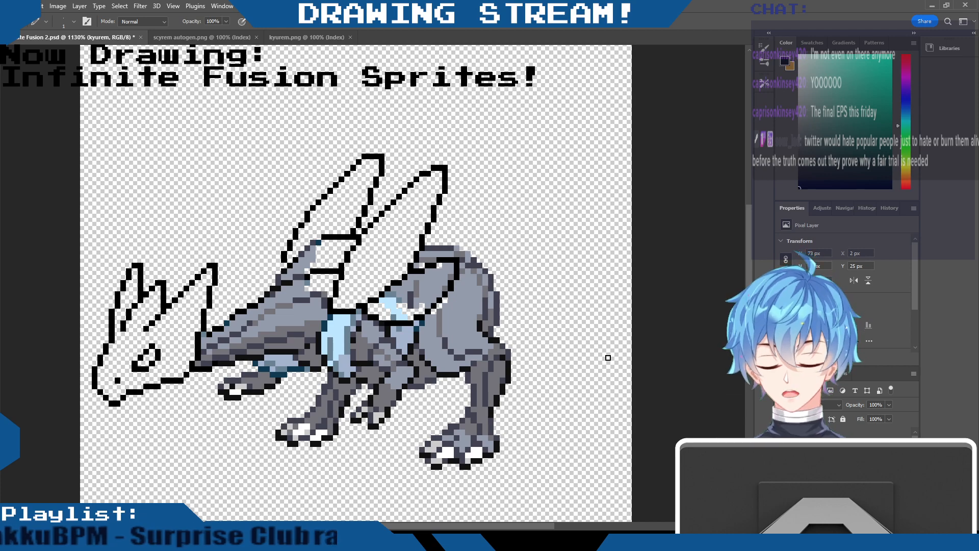
Draw a segmented insect tail curving from the rump down behind the hind leg, ending in a tapered segment
mouse_move(457, 247)
mouse_down()
mouse_move(537, 272)
mouse_move(521, 272)
mouse_move(503, 329)
mouse_up()
mouse_move(544, 277)
mouse_down()
mouse_move(542, 338)
mouse_move(504, 330)
mouse_up()
mouse_move(557, 305)
mouse_down()
mouse_move(569, 343)
mouse_move(550, 403)
mouse_up()
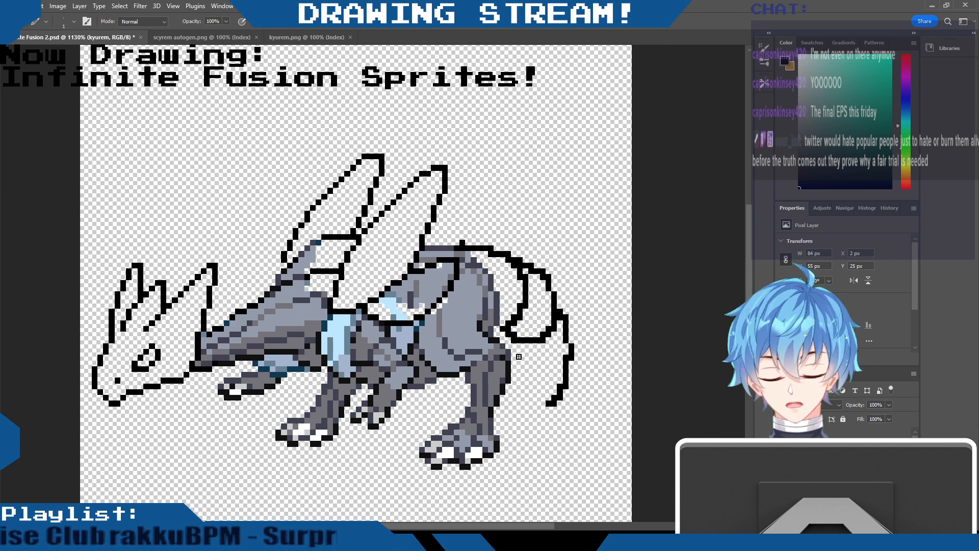
mouse_move(504, 332)
mouse_down()
mouse_move(534, 383)
mouse_move(553, 385)
mouse_move(558, 344)
mouse_move(531, 357)
mouse_move(537, 386)
mouse_move(554, 381)
mouse_move(570, 333)
mouse_move(538, 410)
mouse_move(544, 395)
mouse_move(565, 380)
mouse_up()
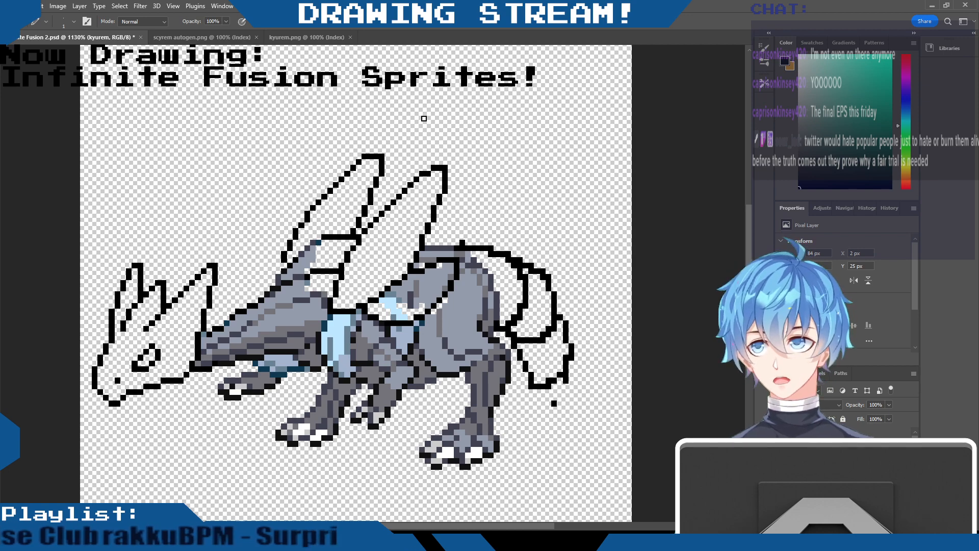
Clean up the tail outline by removing stray pixels, thinning doubled corners and narrowing the last segment
click(462, 241)
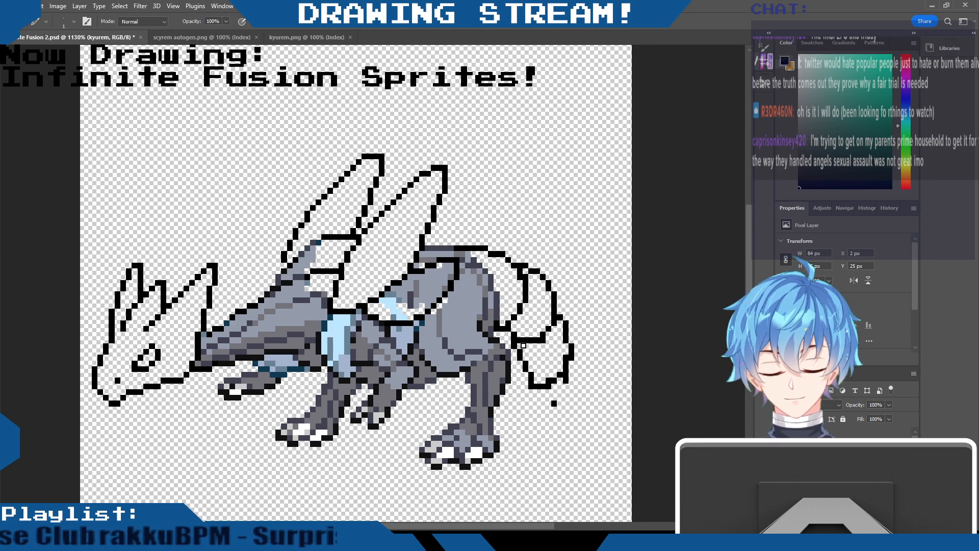
click(531, 386)
click(554, 403)
click(566, 381)
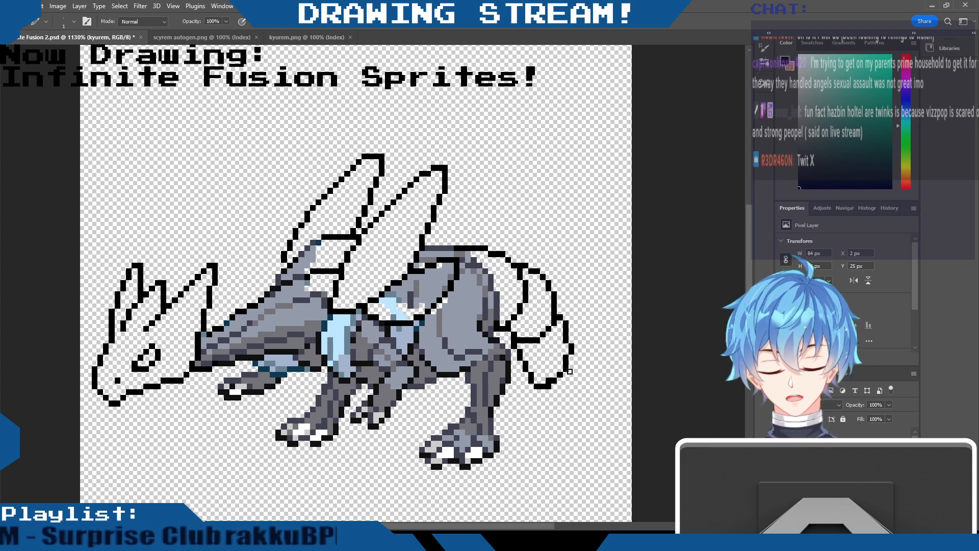
click(550, 379)
drag(572, 347, 573, 352)
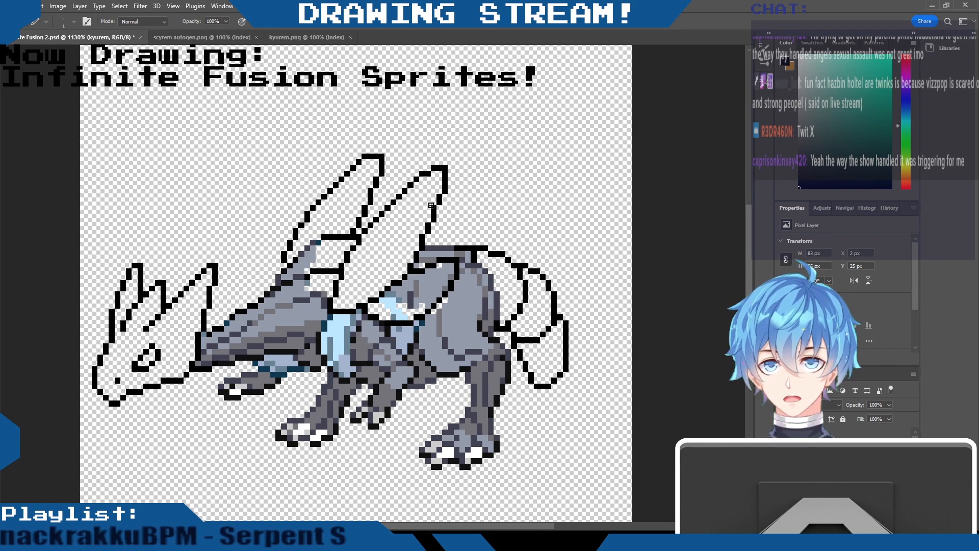
Draw a black outline along the rear of the back and add four spikes from the rump down the tail
mouse_move(434, 240)
mouse_down()
mouse_move(423, 242)
mouse_move(454, 238)
mouse_up()
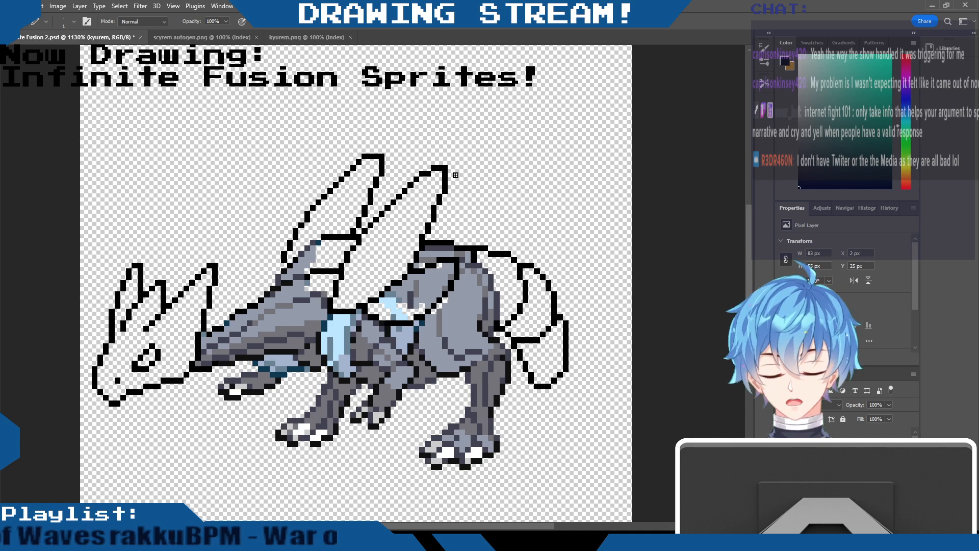
mouse_move(452, 238)
mouse_down()
mouse_move(496, 204)
mouse_move(477, 244)
mouse_move(503, 250)
mouse_move(550, 225)
mouse_move(551, 264)
mouse_move(584, 270)
mouse_move(549, 287)
mouse_move(567, 300)
mouse_move(559, 304)
mouse_move(599, 316)
mouse_move(569, 329)
mouse_move(603, 317)
mouse_up()
click(583, 311)
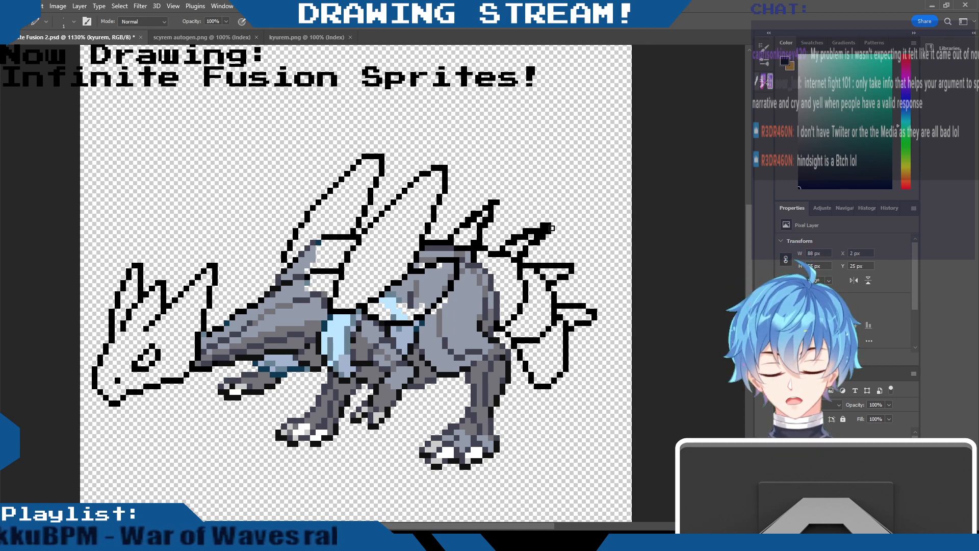
Thin and shorten the two upper back spikes, cleaning out their filled tips and bases
click(549, 226)
click(543, 227)
click(550, 233)
click(537, 237)
click(526, 237)
click(515, 243)
click(526, 254)
click(497, 204)
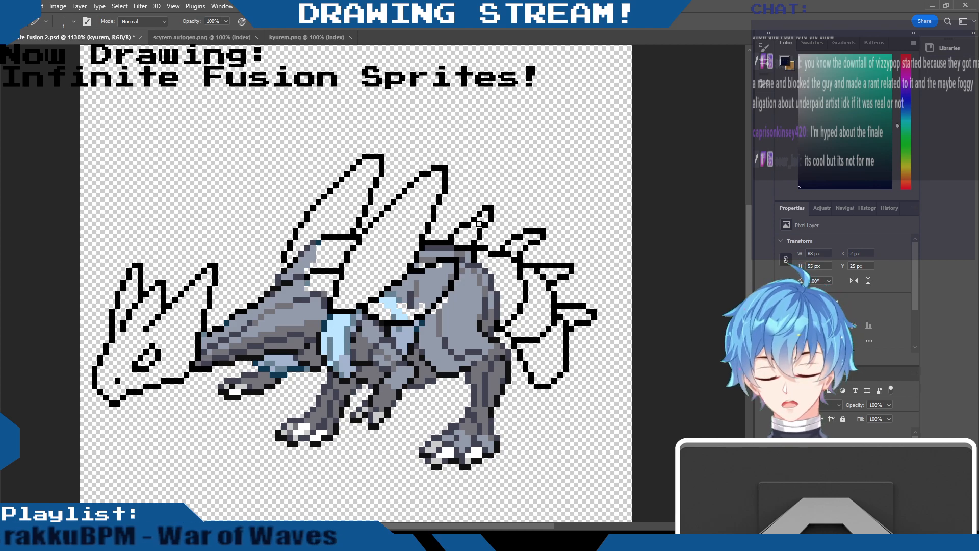
Draw an inner line parallel to the front edge of the rear wing, tidy its tip, and save the document
mouse_move(347, 305)
mouse_down()
mouse_move(389, 220)
mouse_move(438, 163)
mouse_up()
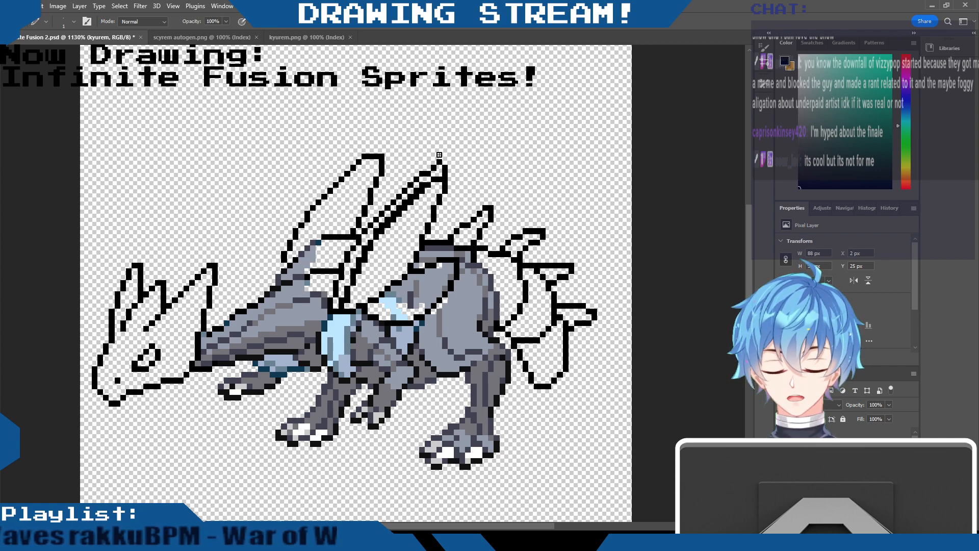
click(441, 167)
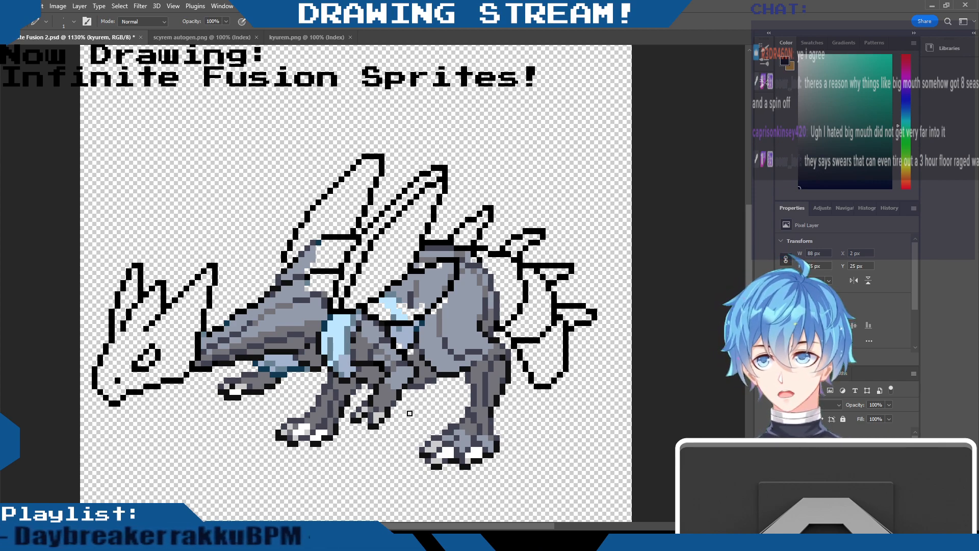
key(ctrl+s)
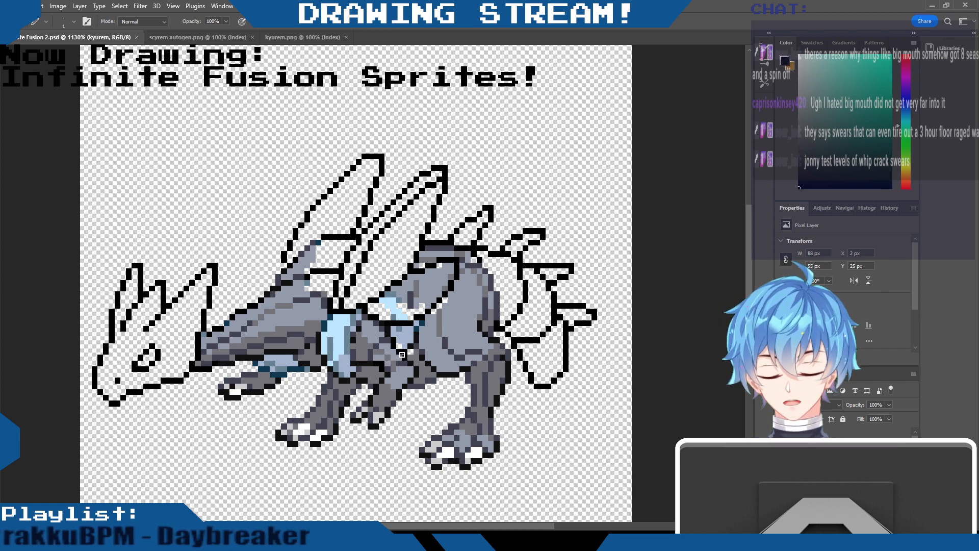
Show the Scyther reference layer and sketch a blocky upper arm with a long scythe blade pointing down from Kyurem's front body
key(ctrl+v)
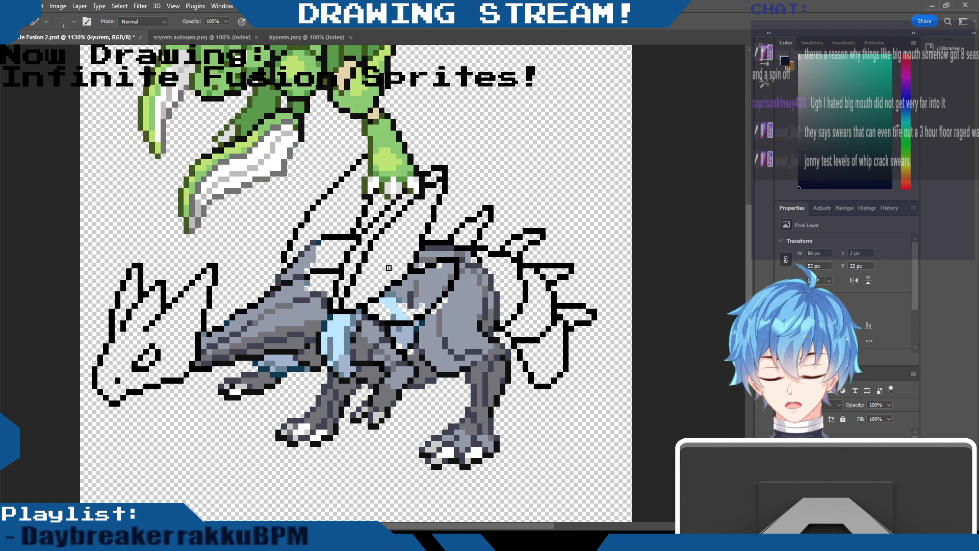
mouse_move(331, 314)
mouse_down()
mouse_move(318, 348)
mouse_move(333, 363)
mouse_move(374, 351)
mouse_move(374, 321)
mouse_move(378, 333)
mouse_move(369, 362)
mouse_move(341, 325)
mouse_move(330, 355)
mouse_move(373, 322)
mouse_move(352, 346)
mouse_move(386, 352)
mouse_move(383, 362)
mouse_move(383, 350)
mouse_move(326, 363)
mouse_up()
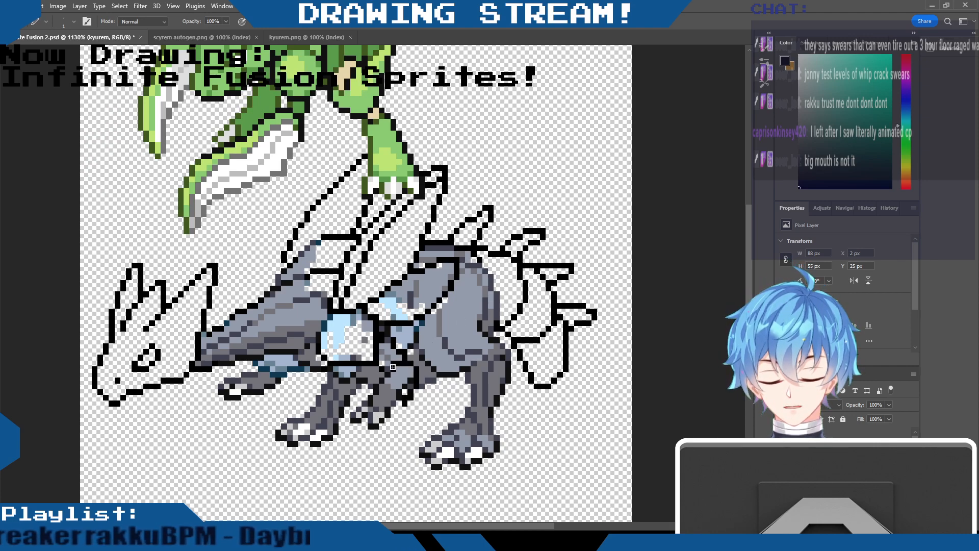
drag(342, 421, 319, 495)
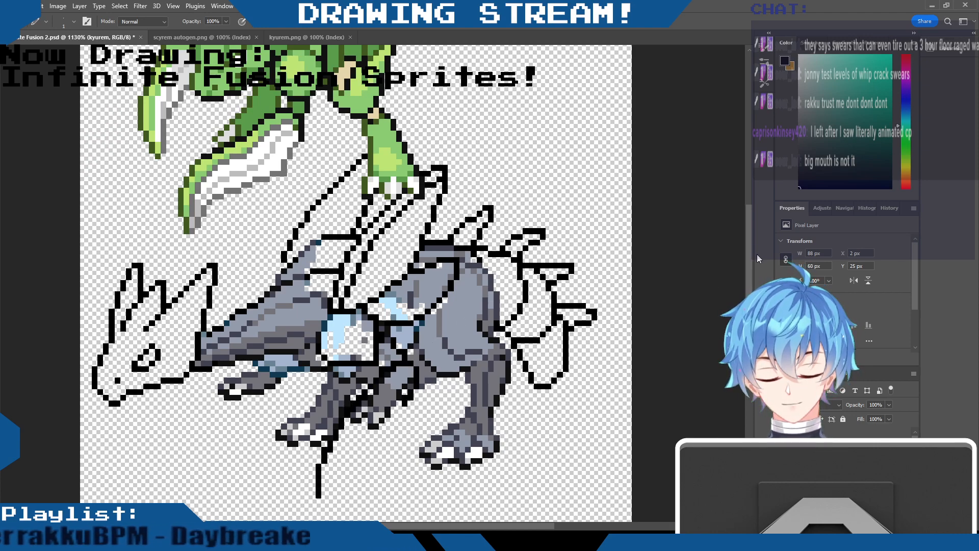
scroll(748, 265, down, 3)
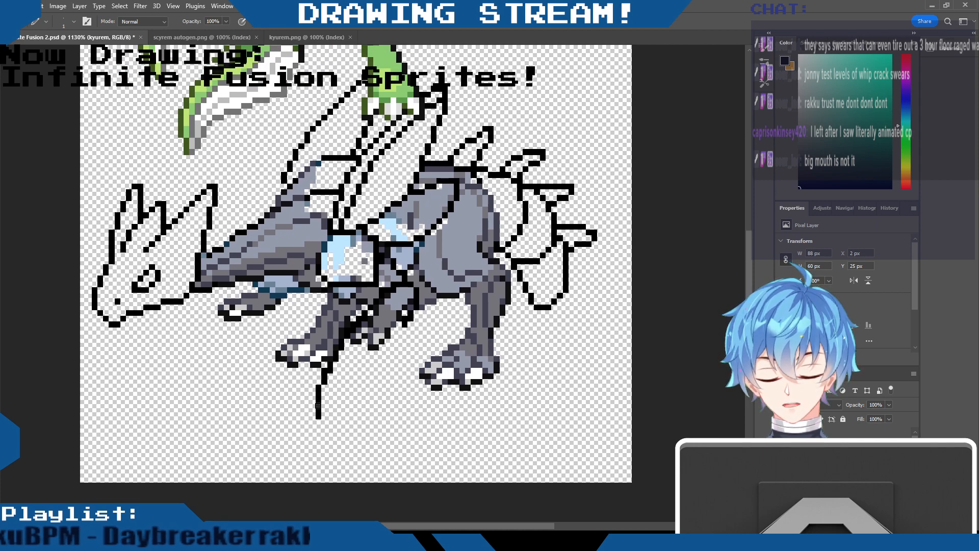
mouse_move(317, 402)
mouse_down()
mouse_move(323, 457)
mouse_move(333, 419)
mouse_move(388, 375)
mouse_move(413, 337)
mouse_move(416, 307)
mouse_up()
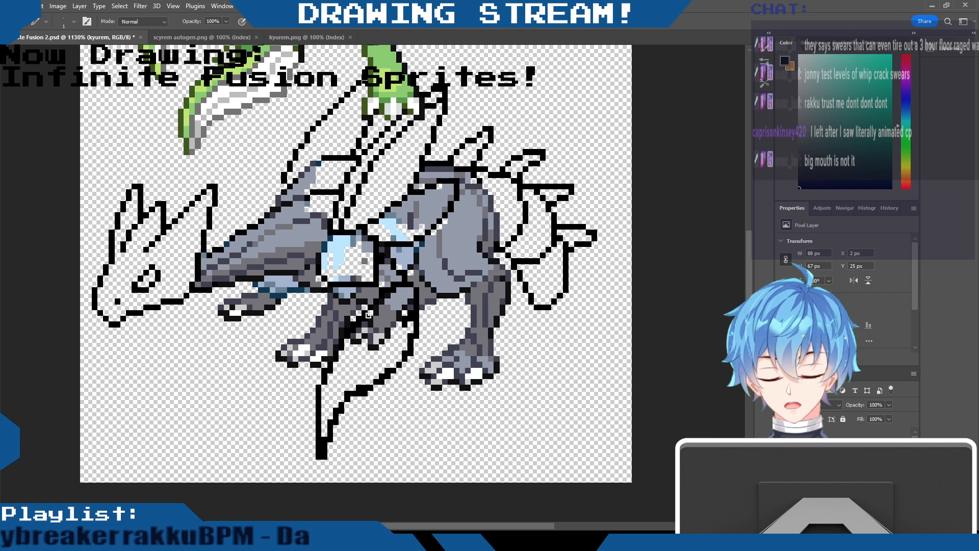
Erase the small foreleg overlapping the scythe, round the upper arm's corner, and shorten and thin the blade's tip
mouse_move(352, 342)
mouse_down()
mouse_move(394, 298)
mouse_move(371, 347)
mouse_up()
click(376, 347)
drag(376, 272, 366, 278)
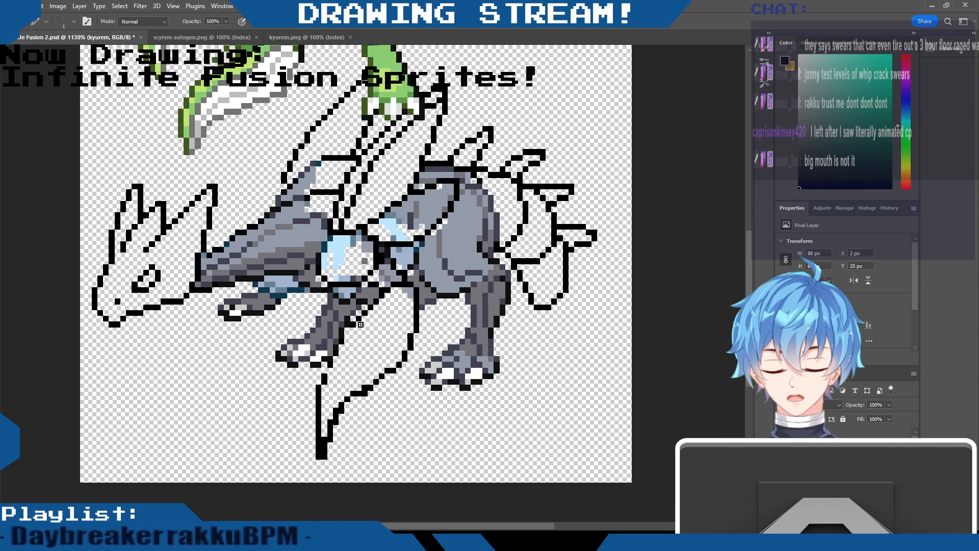
drag(319, 451, 332, 438)
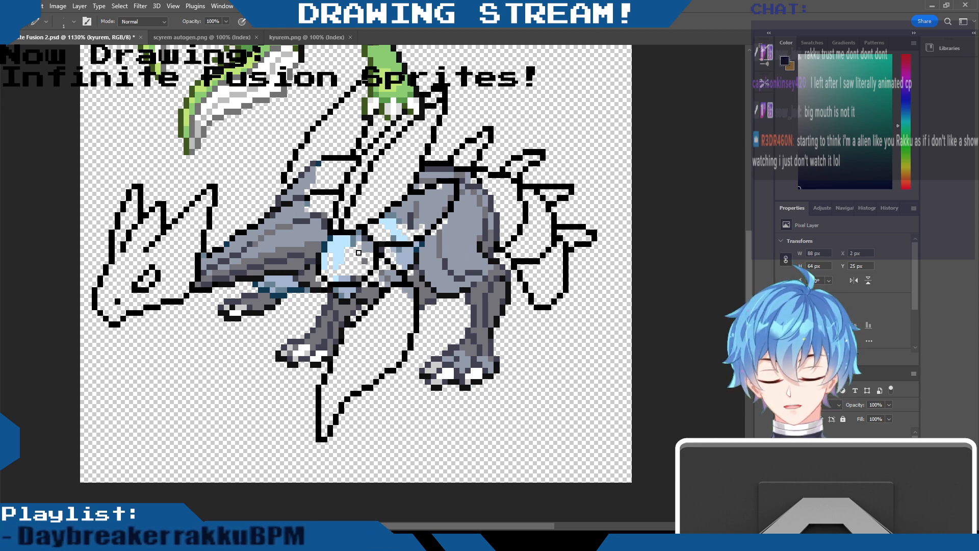
Erase the remaining light-blue and grey pixels inside the sketched upper arm, and remove Kyurem's small front arm beneath the neck
mouse_move(335, 254)
mouse_down()
mouse_move(324, 261)
mouse_move(342, 278)
mouse_up()
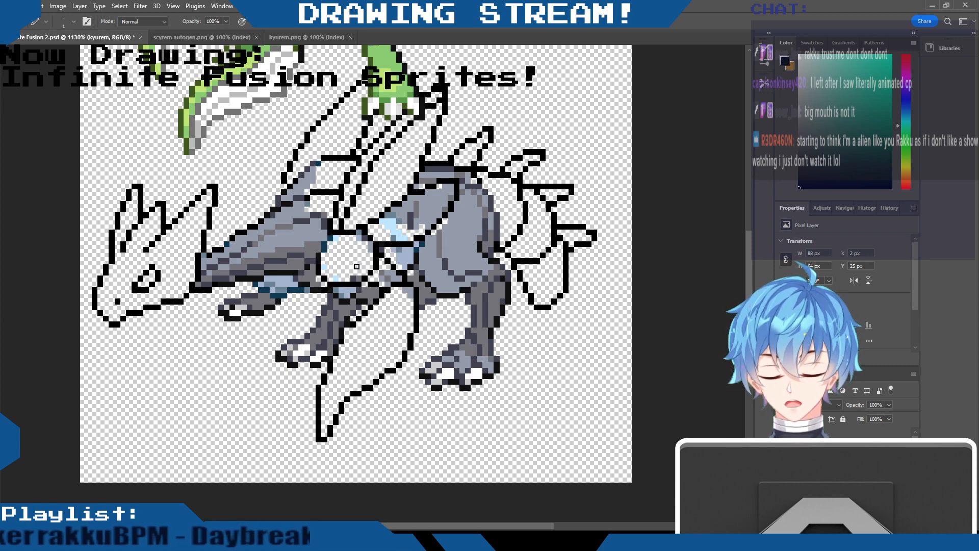
click(336, 278)
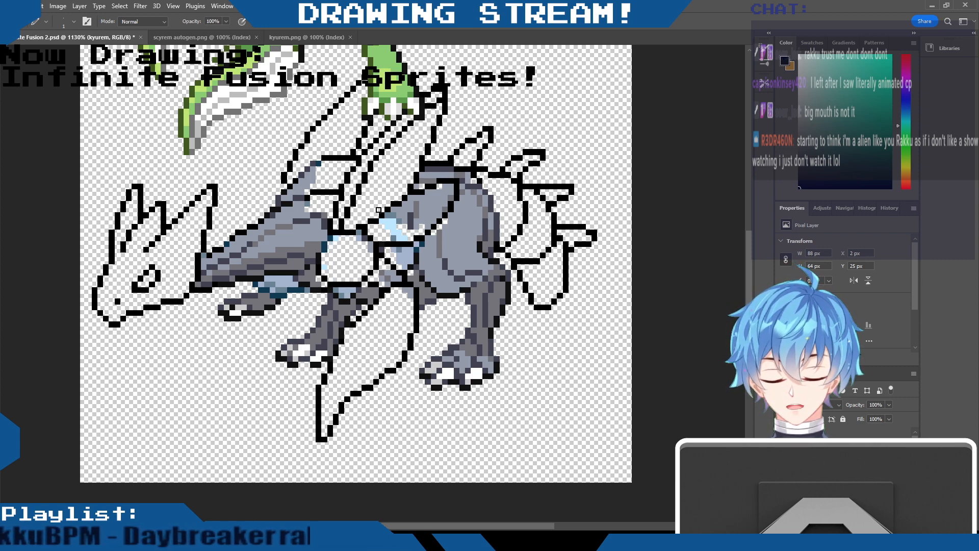
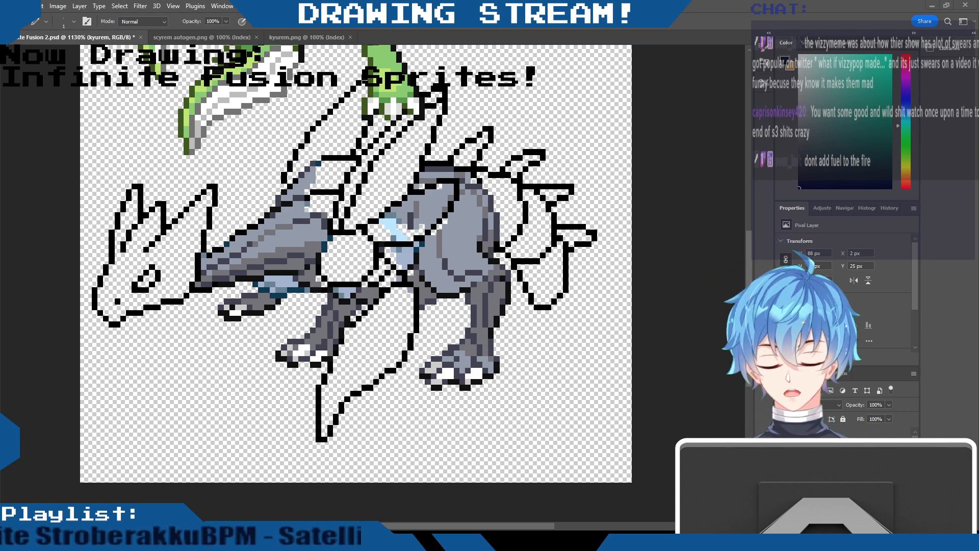
mouse_move(275, 301)
mouse_down()
mouse_move(302, 292)
mouse_move(252, 287)
mouse_move(265, 299)
mouse_move(246, 310)
mouse_move(265, 287)
mouse_move(222, 307)
mouse_up()
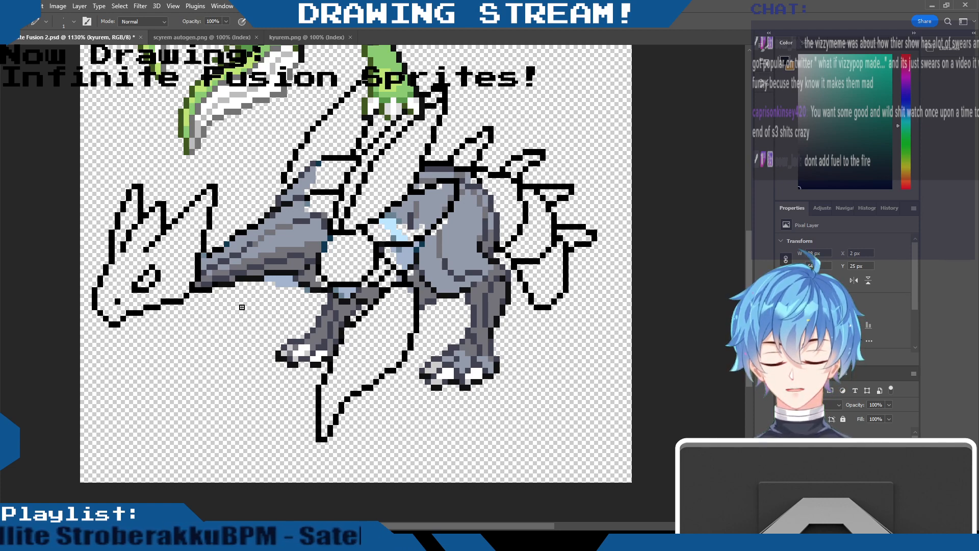
Sketch a second curved scythe blade pointing down from beneath the neck and thin its front edge
mouse_move(259, 280)
mouse_down()
mouse_move(224, 308)
mouse_move(181, 377)
mouse_move(175, 416)
mouse_move(204, 375)
mouse_move(309, 293)
mouse_move(305, 274)
mouse_up()
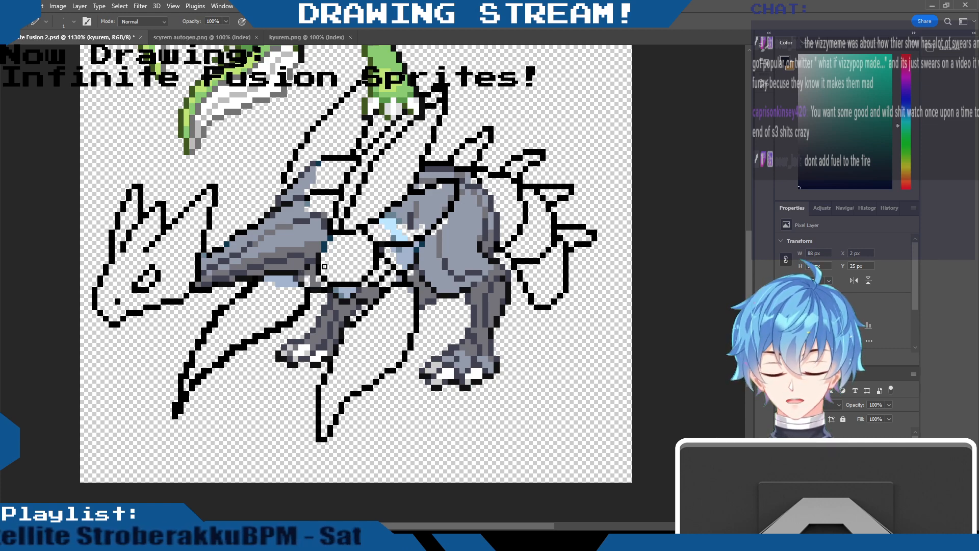
drag(311, 305, 286, 328)
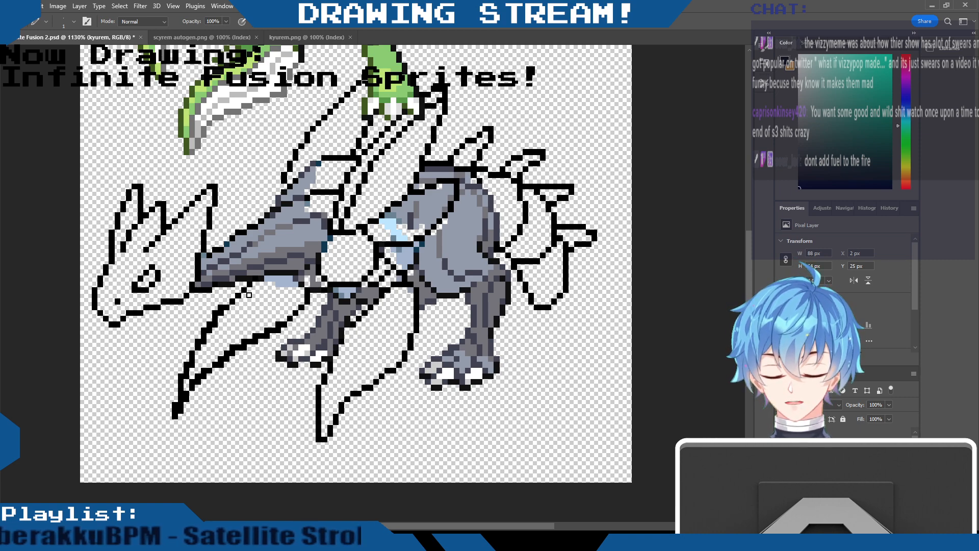
drag(216, 312, 206, 340)
click(221, 307)
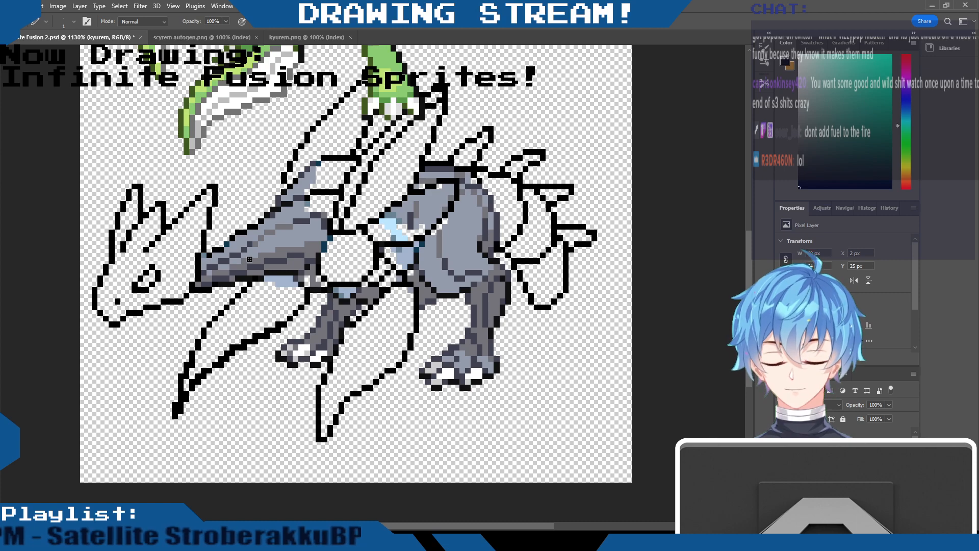
Thin the rear edge of the blade beneath the neck to a single-pixel line, then shorten and close its tip
click(278, 324)
click(267, 329)
click(255, 335)
click(244, 340)
click(232, 346)
click(224, 354)
click(215, 359)
click(200, 371)
click(195, 379)
click(187, 386)
click(182, 392)
click(179, 411)
drag(178, 419, 180, 396)
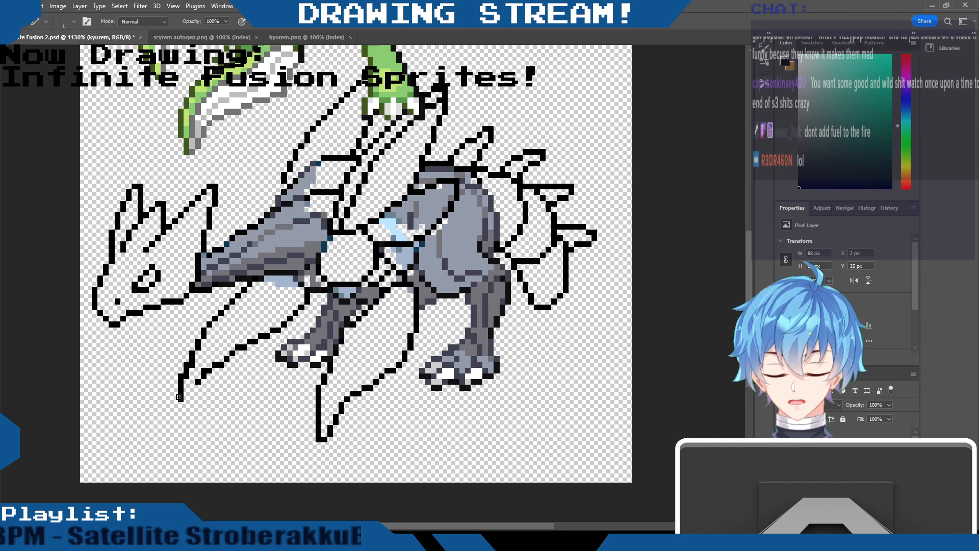
click(186, 398)
drag(192, 392, 197, 385)
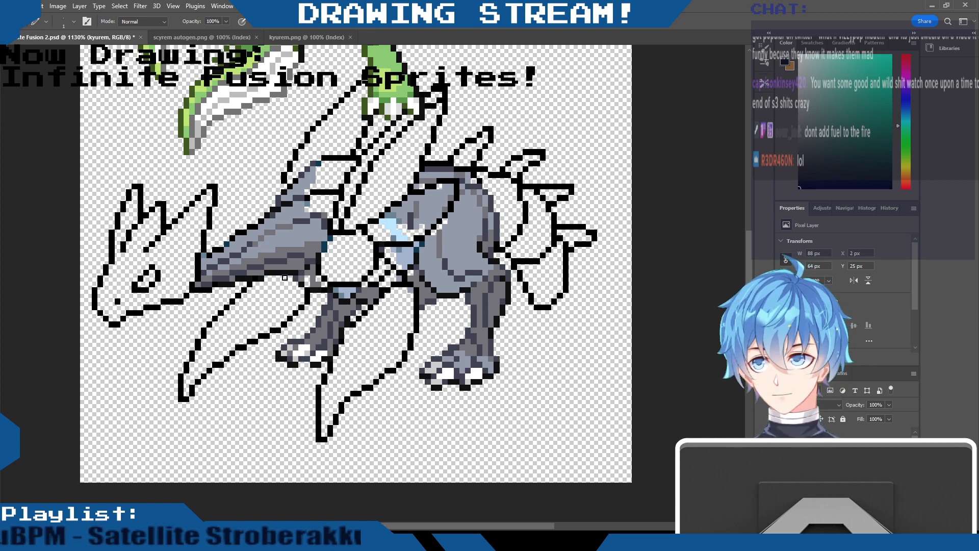
Draw inner contour lines following the curved edges inside both scythe blades
mouse_move(749, 281)
mouse_down()
mouse_move(744, 261)
mouse_move(746, 274)
mouse_up()
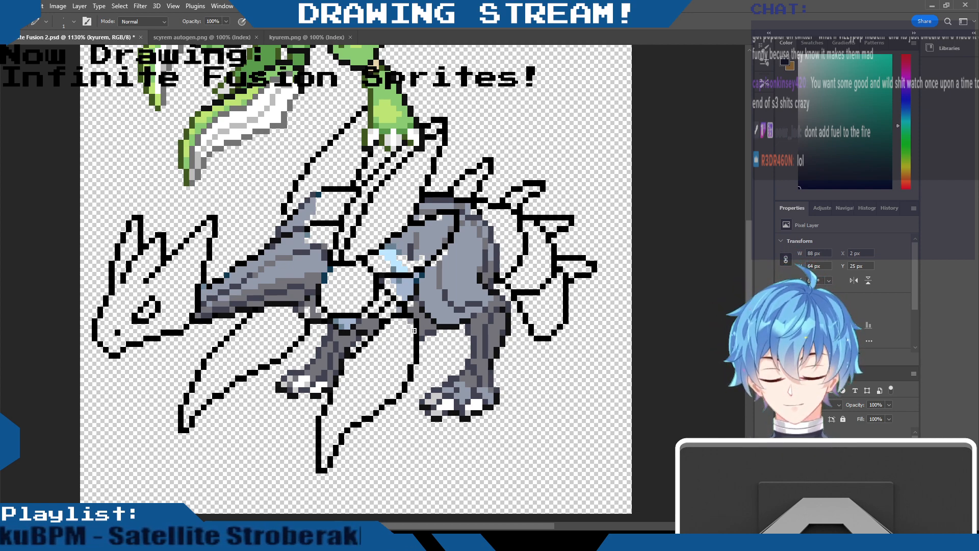
mouse_move(410, 330)
mouse_down()
mouse_move(354, 377)
mouse_move(330, 429)
mouse_up()
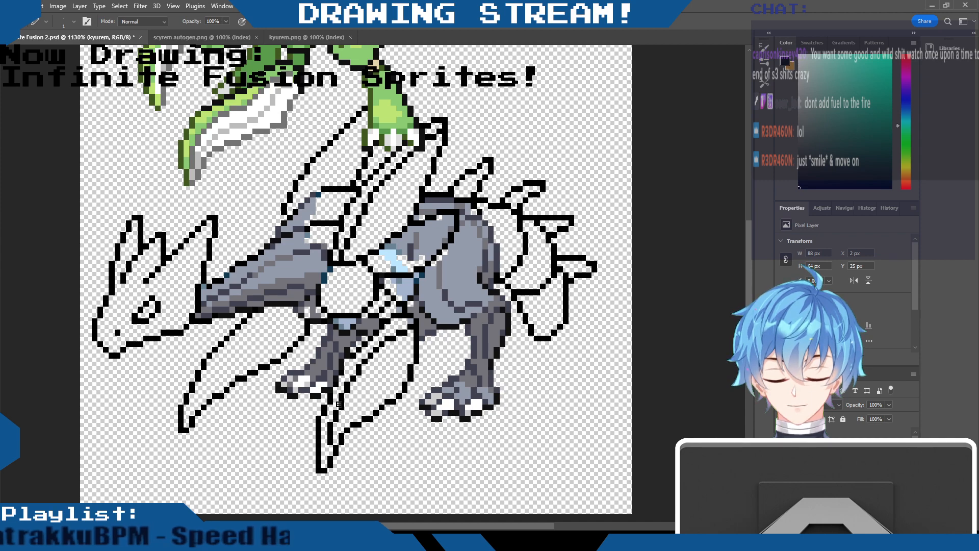
mouse_move(272, 310)
mouse_down()
mouse_move(220, 366)
mouse_move(198, 411)
mouse_up()
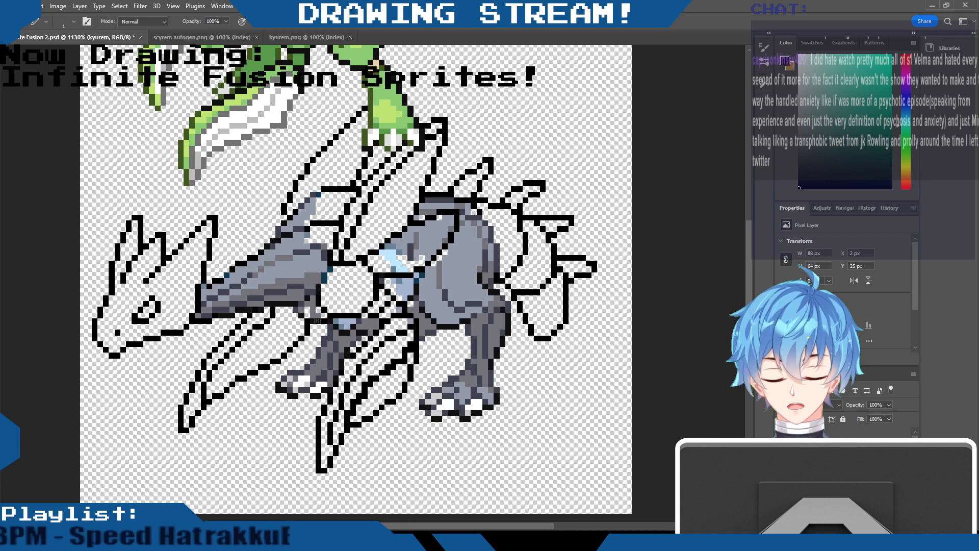
drag(221, 386, 290, 322)
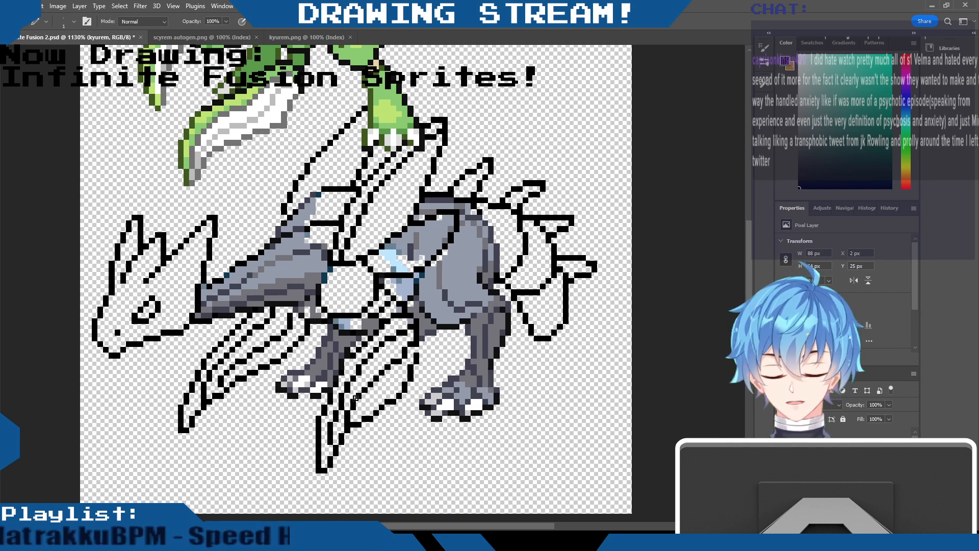
Erase shading lines on Kyurem's neck and divide it into segments with curved black lines
mouse_move(748, 289)
mouse_down()
mouse_move(748, 249)
mouse_move(742, 278)
mouse_up()
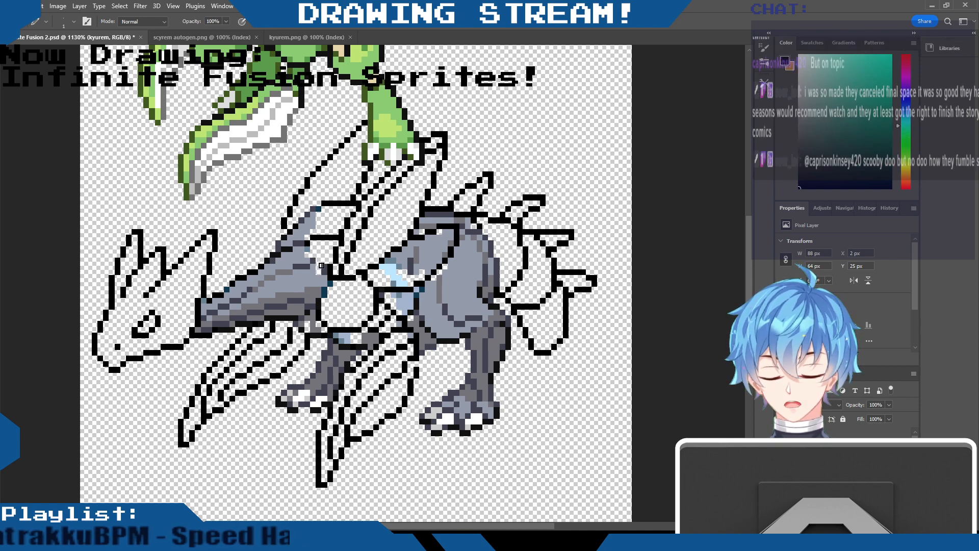
mouse_move(293, 268)
mouse_down()
mouse_move(256, 287)
mouse_move(299, 258)
mouse_up()
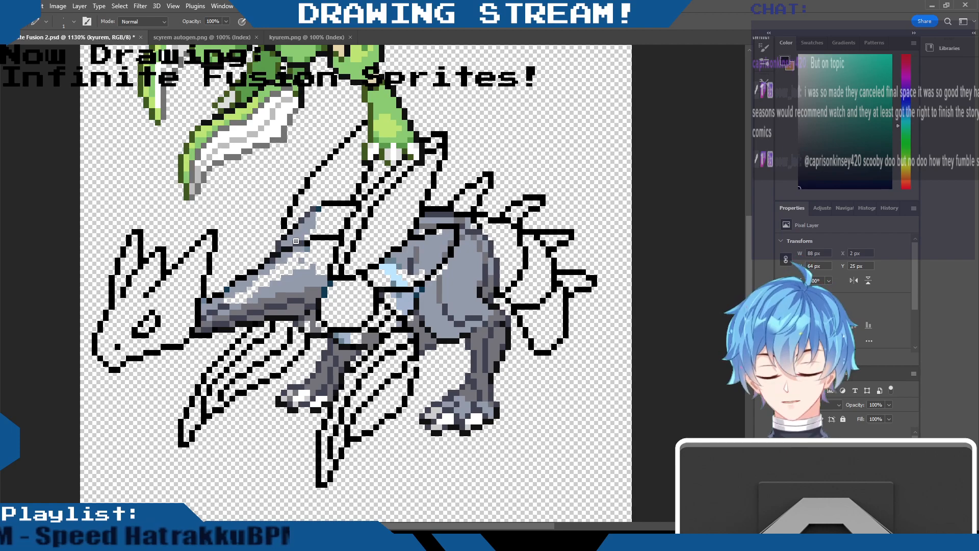
mouse_move(259, 277)
mouse_down()
mouse_move(272, 284)
mouse_move(272, 307)
mouse_up()
drag(288, 254, 314, 278)
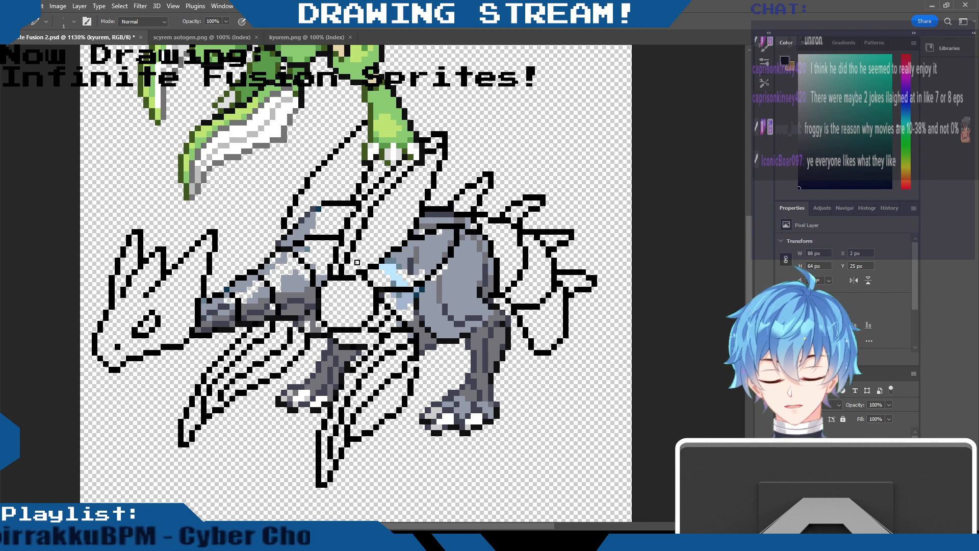
Shorten and round the lower end of the tail outline
scroll(357, 263, up, 5)
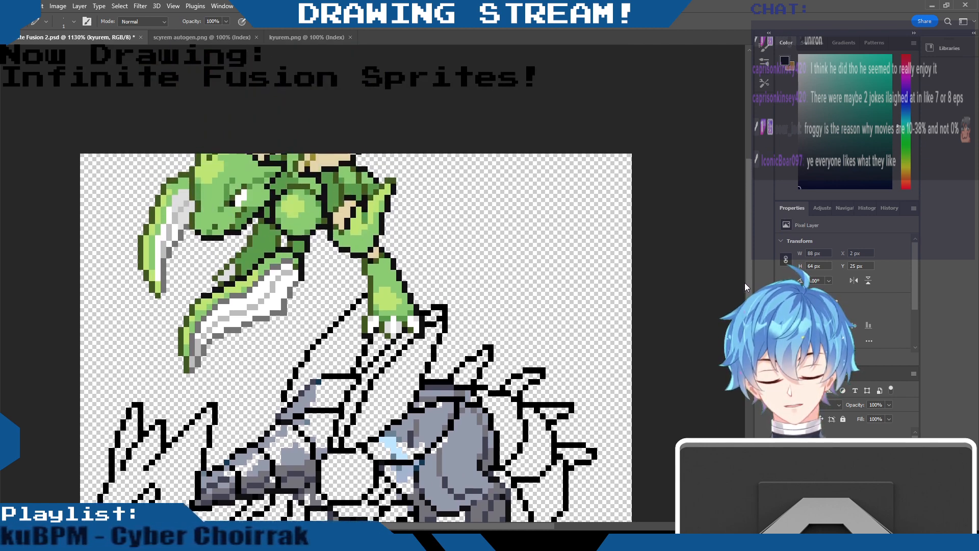
scroll(537, 422, down, 2)
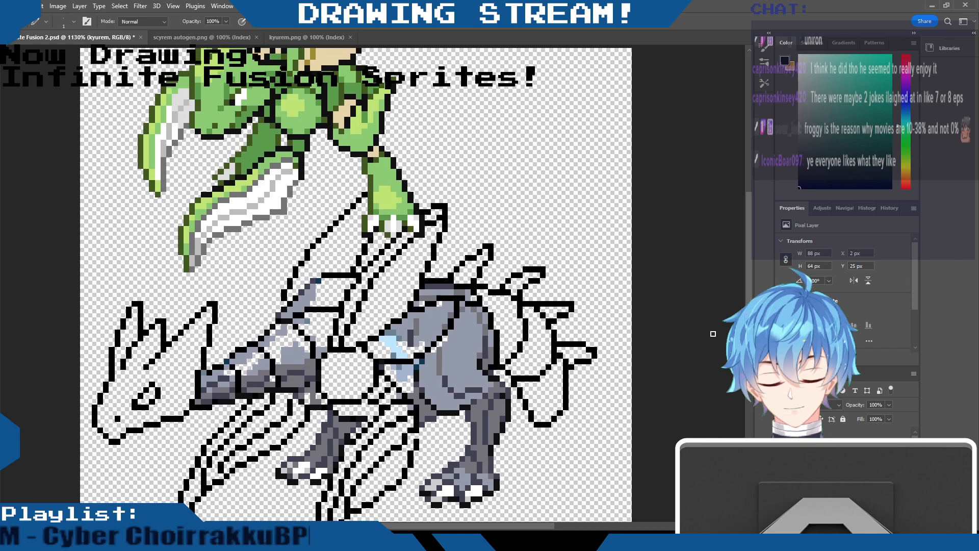
mouse_move(537, 423)
mouse_down()
mouse_move(561, 414)
mouse_move(560, 395)
mouse_move(566, 401)
mouse_up()
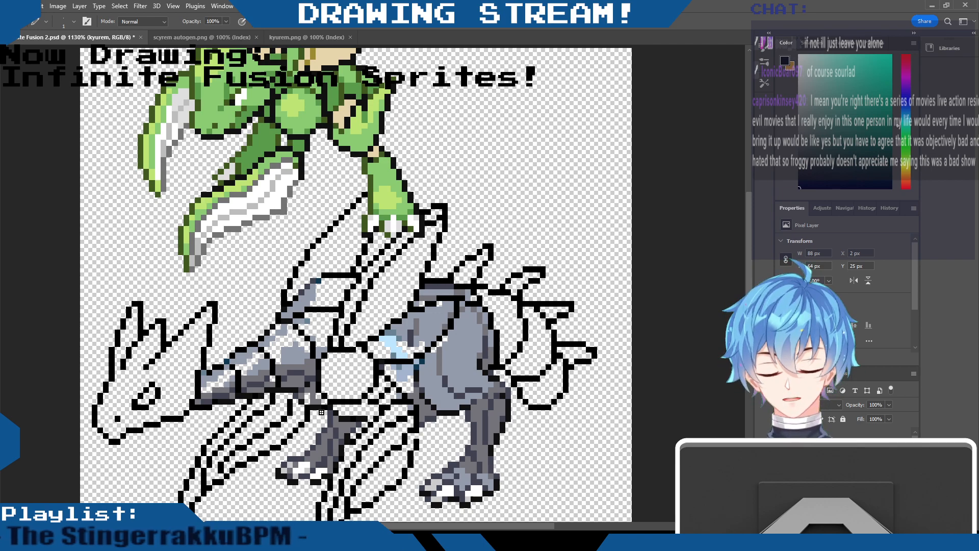
mouse_move(383, 68)
mouse_down()
mouse_move(459, 76)
mouse_move(477, 61)
mouse_up()
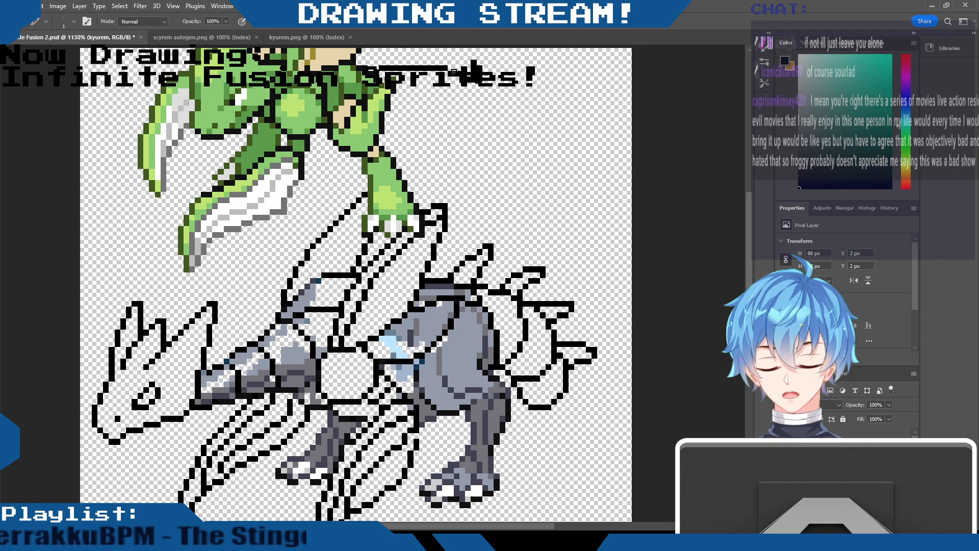
key(ctrl+z)
key(ctrl+z)
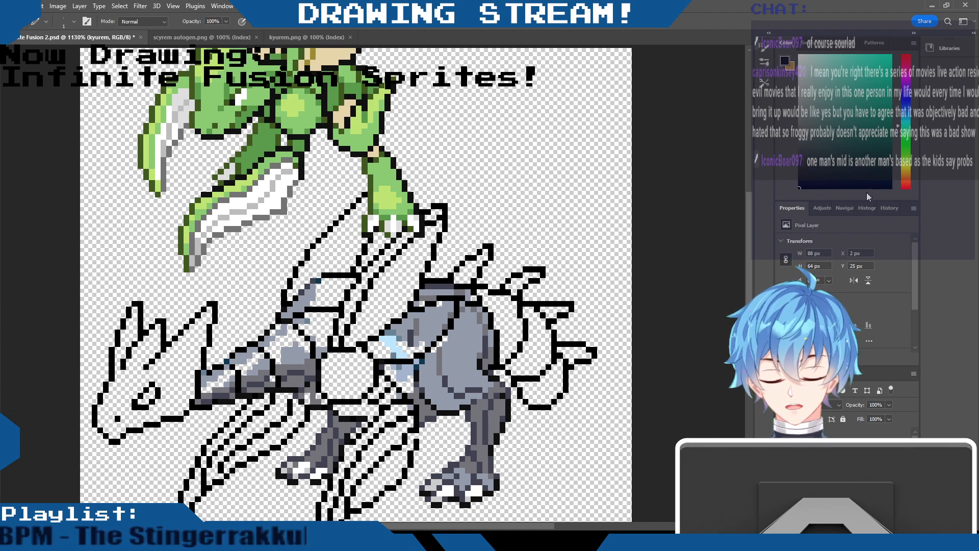
Hide the Scyther reference layer and erase the grey pixels inside the collar shape above the base of the neck
click(782, 460)
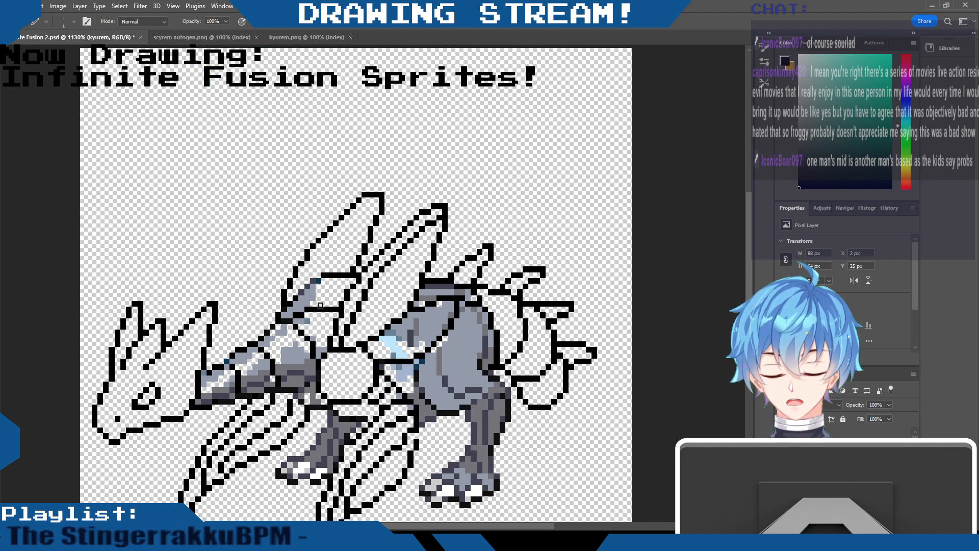
drag(315, 292, 293, 310)
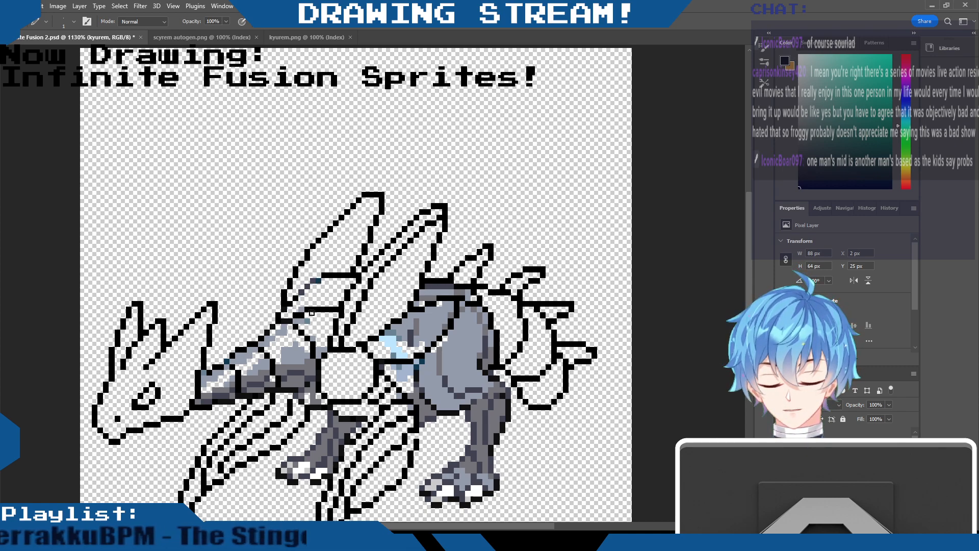
click(307, 320)
drag(324, 349, 321, 350)
click(313, 340)
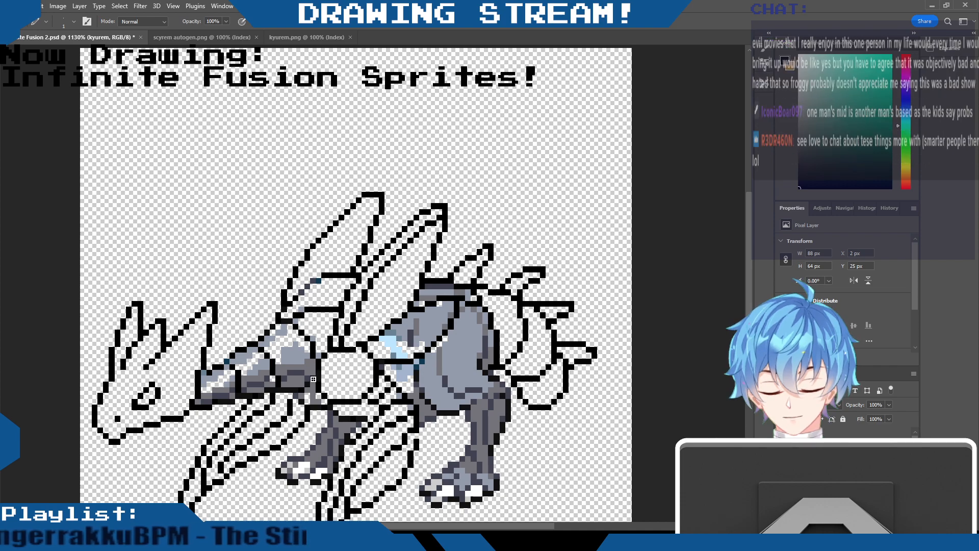
Erase the grey shading inside the neck segments up to the head and complete their black outline
mouse_move(310, 369)
mouse_down()
mouse_move(281, 368)
mouse_move(285, 380)
mouse_move(295, 375)
mouse_move(283, 333)
mouse_move(262, 343)
mouse_move(295, 346)
mouse_up()
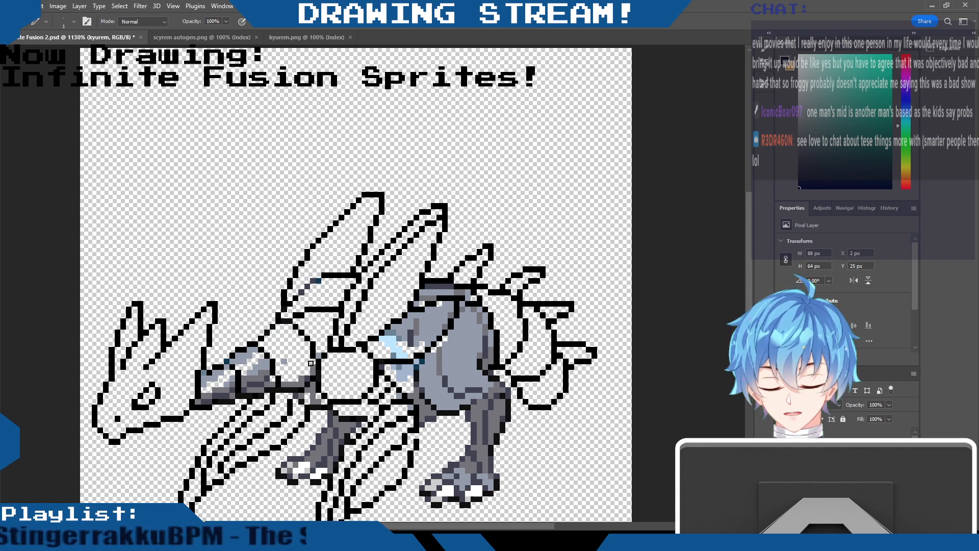
mouse_move(306, 383)
mouse_down()
mouse_move(284, 361)
mouse_move(282, 380)
mouse_move(274, 372)
mouse_move(250, 374)
mouse_up()
click(284, 361)
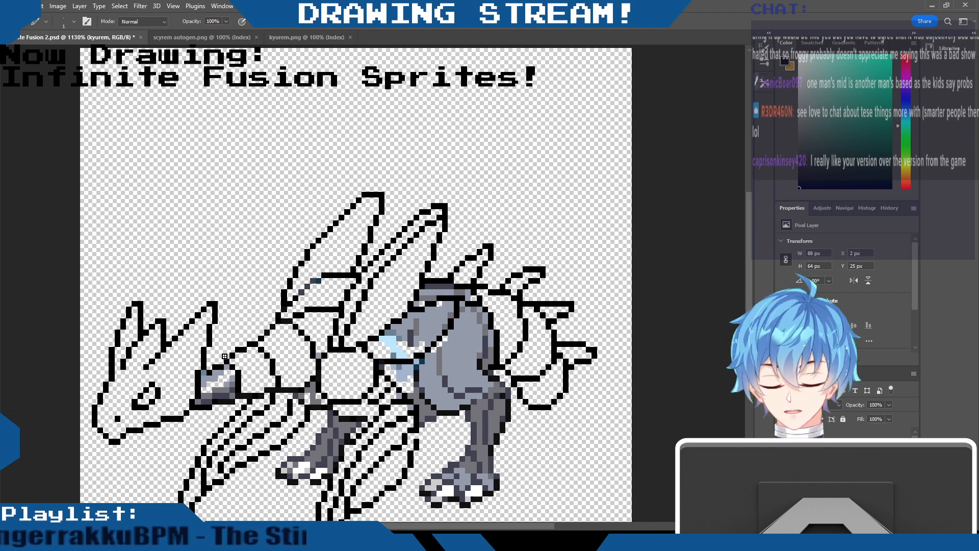
mouse_move(203, 402)
mouse_down()
mouse_move(217, 380)
mouse_move(219, 396)
mouse_move(232, 388)
mouse_move(207, 376)
mouse_move(225, 389)
mouse_move(225, 362)
mouse_up()
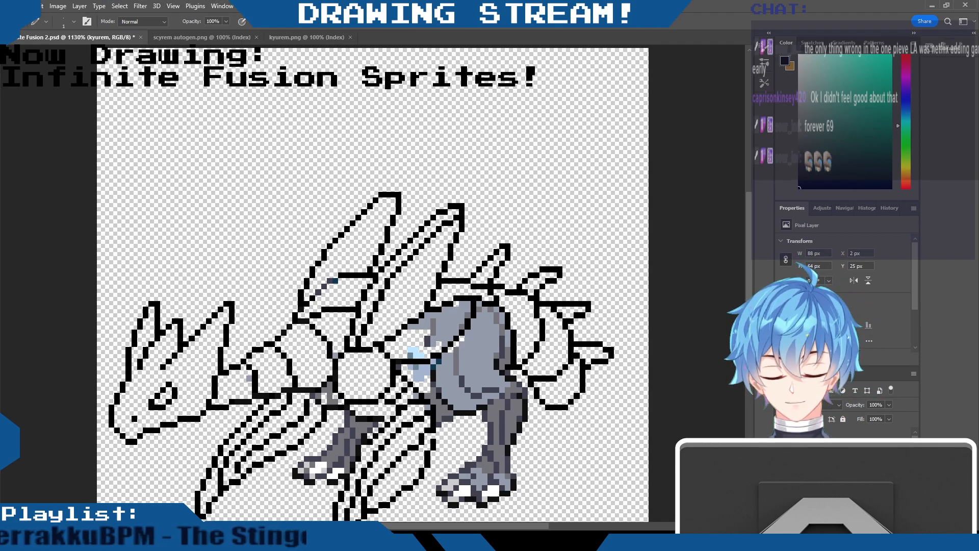
Blacken the collar's blue edge pixels, clear the grey and light-blue shading from the torso, and close the belly outline
click(950, 9)
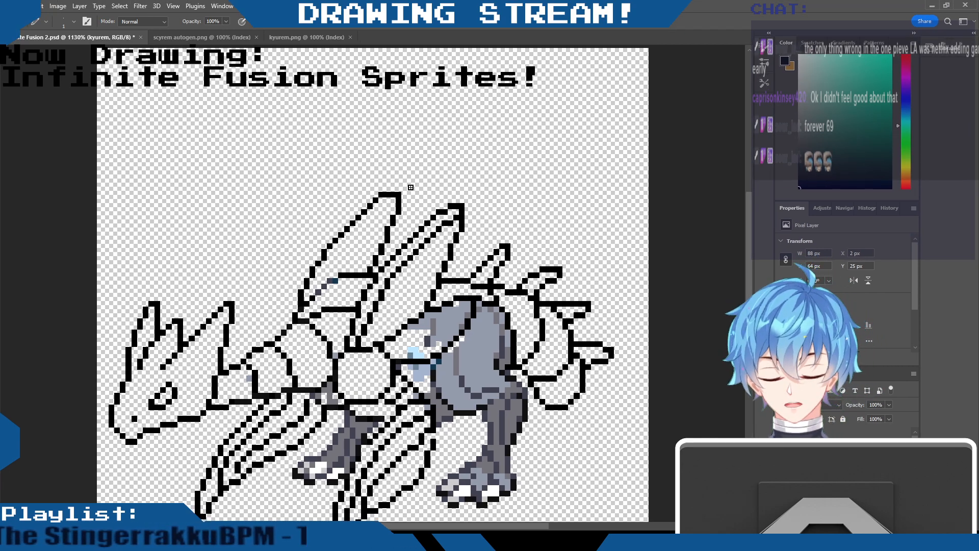
drag(335, 281, 316, 290)
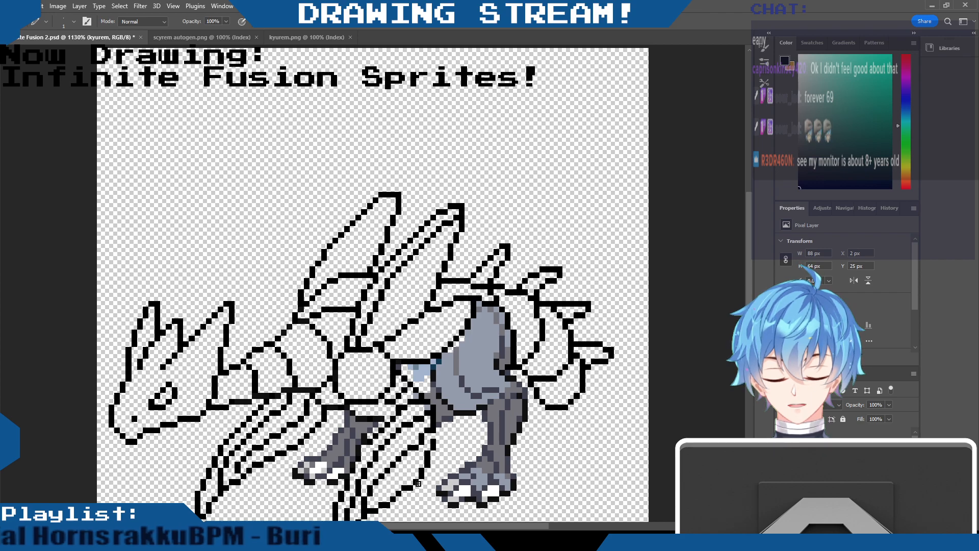
mouse_move(407, 363)
mouse_down()
mouse_move(399, 366)
mouse_move(428, 373)
mouse_move(417, 396)
mouse_up()
drag(434, 361, 438, 355)
drag(433, 389, 440, 418)
click(433, 392)
click(427, 407)
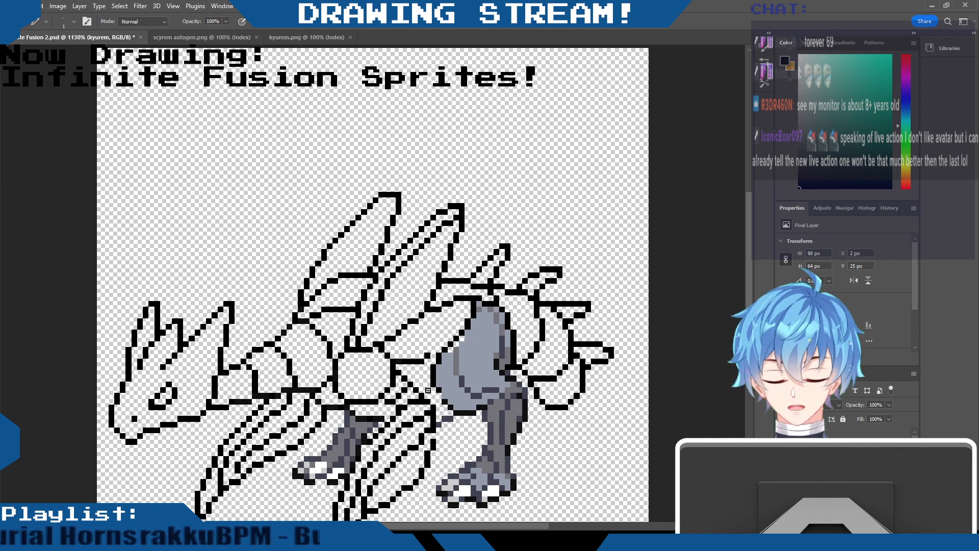
drag(446, 419, 433, 437)
click(439, 424)
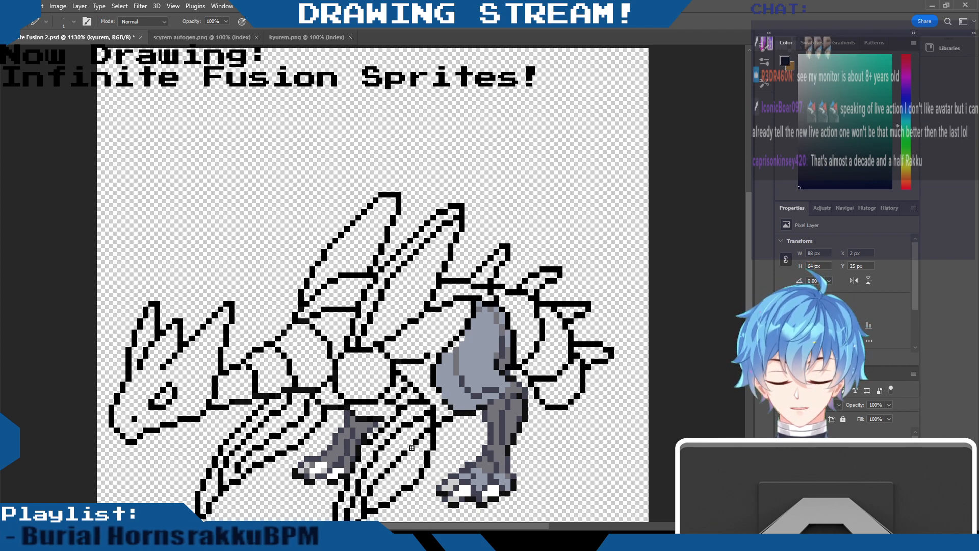
Clear the grey fill from the front leg and lower hind leg, outline them in black, and save the document
drag(748, 253, 752, 269)
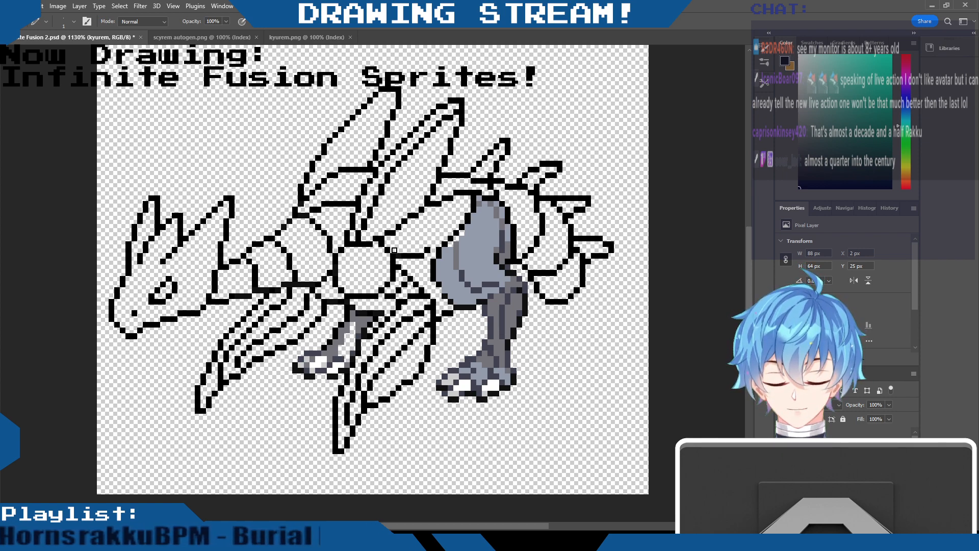
mouse_move(358, 328)
mouse_down()
mouse_move(352, 314)
mouse_move(364, 323)
mouse_move(330, 358)
mouse_up()
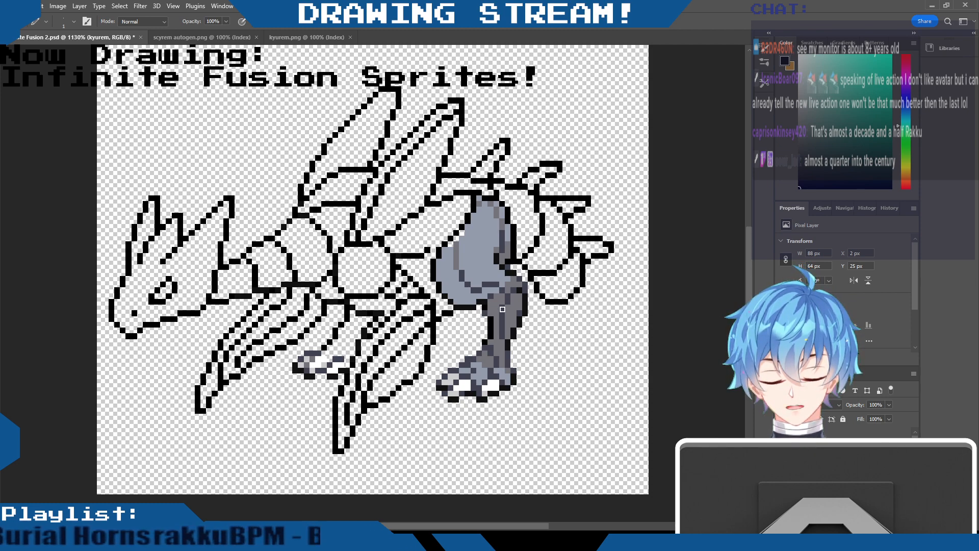
drag(490, 347, 495, 361)
mouse_move(506, 306)
mouse_down()
mouse_move(501, 333)
mouse_move(508, 301)
mouse_up()
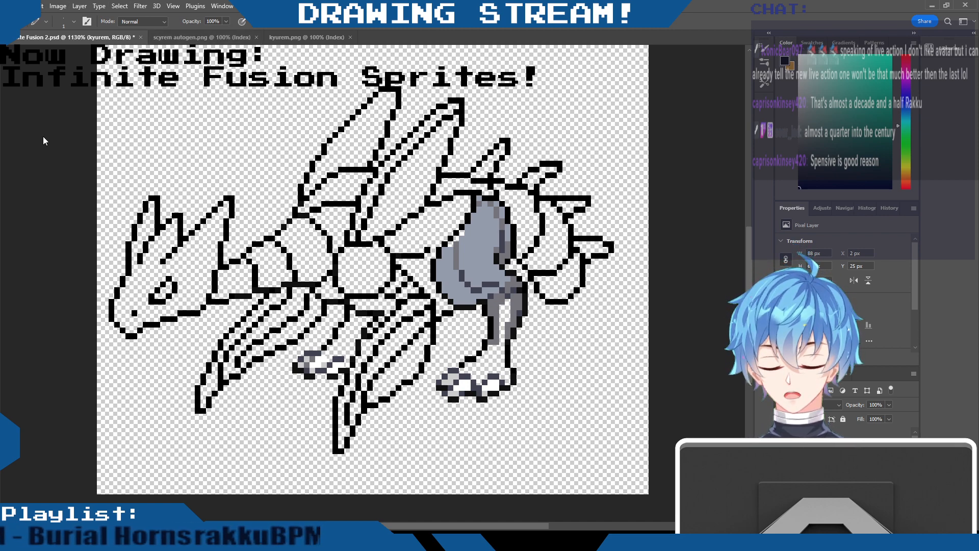
key(ctrl+s)
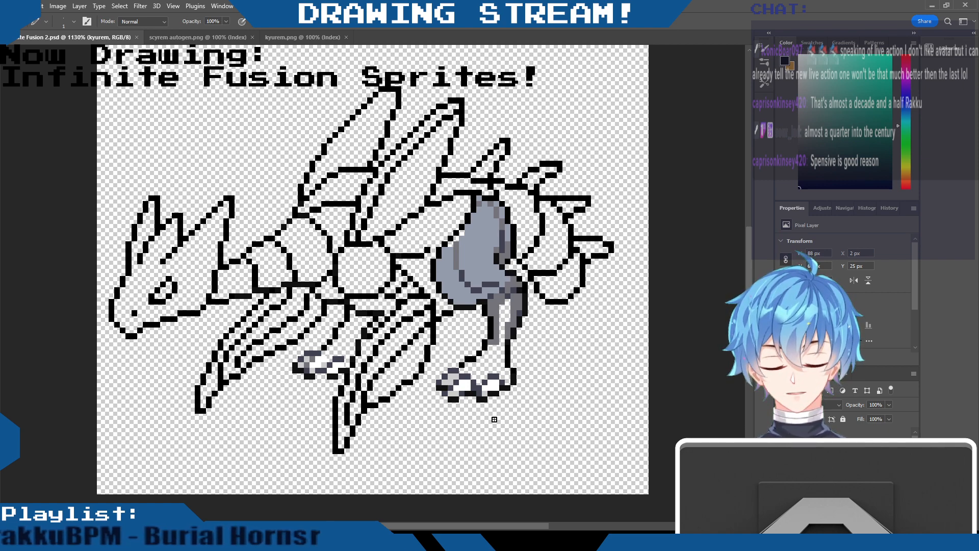
Erase the remaining grey from the hind leg and thigh and complete their black outline
click(494, 343)
drag(509, 336, 507, 317)
mouse_move(482, 206)
mouse_down()
mouse_move(498, 251)
mouse_move(481, 200)
mouse_move(501, 226)
mouse_move(499, 219)
mouse_move(497, 261)
mouse_move(506, 230)
mouse_move(498, 206)
mouse_move(507, 248)
mouse_move(508, 227)
mouse_move(490, 216)
mouse_up()
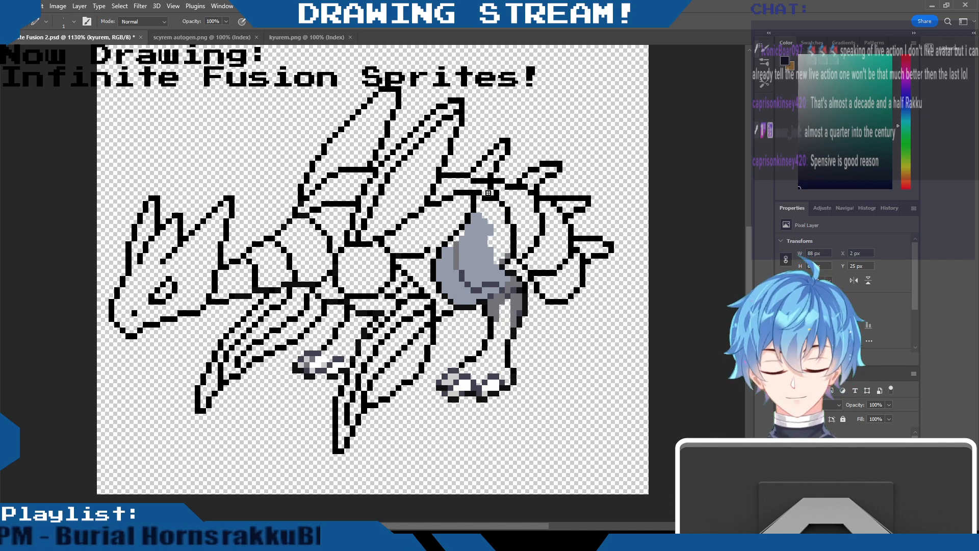
mouse_move(489, 218)
mouse_down()
mouse_move(479, 242)
mouse_move(476, 218)
mouse_move(440, 263)
mouse_move(459, 286)
mouse_move(466, 240)
mouse_move(470, 253)
mouse_move(486, 227)
mouse_move(449, 278)
mouse_move(456, 299)
mouse_move(489, 249)
mouse_move(472, 300)
mouse_move(490, 291)
mouse_move(509, 246)
mouse_move(501, 291)
mouse_move(504, 278)
mouse_move(520, 292)
mouse_move(493, 301)
mouse_move(493, 313)
mouse_move(515, 288)
mouse_move(510, 325)
mouse_move(505, 279)
mouse_up()
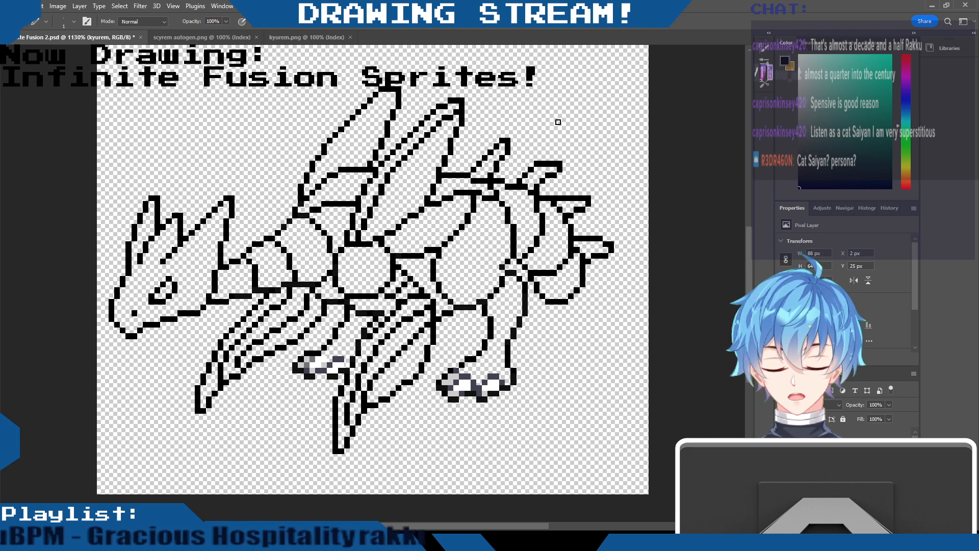
drag(513, 527, 484, 531)
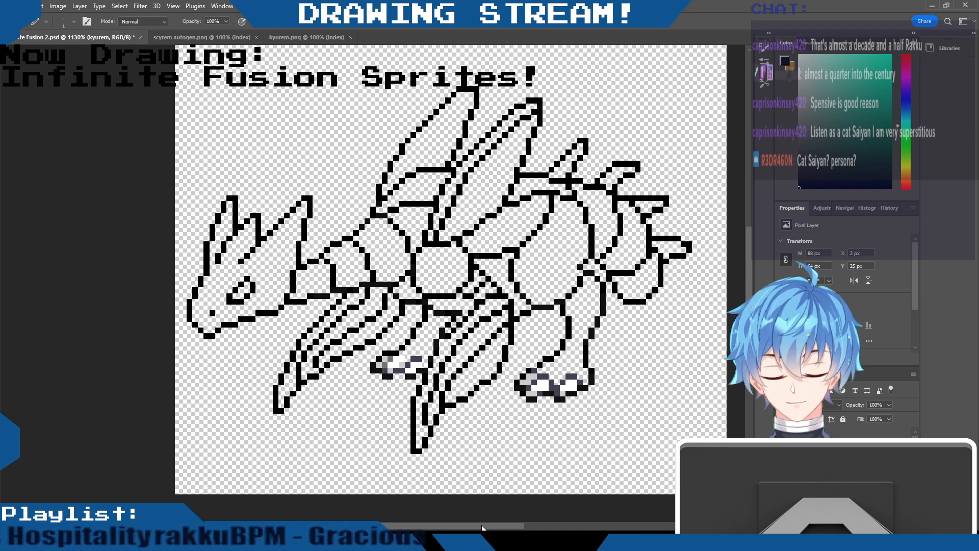
mouse_move(519, 522)
mouse_down()
mouse_move(534, 526)
mouse_move(523, 520)
mouse_up()
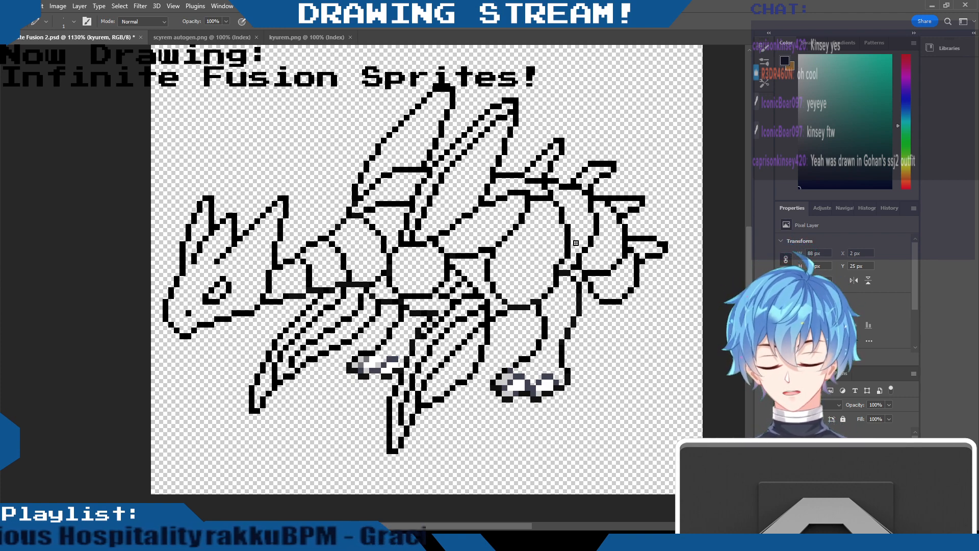
Draw a lower jaw line beneath the head, reduce the front foot to black line art, and save the document
mouse_move(250, 316)
mouse_down()
mouse_move(221, 337)
mouse_move(190, 329)
mouse_up()
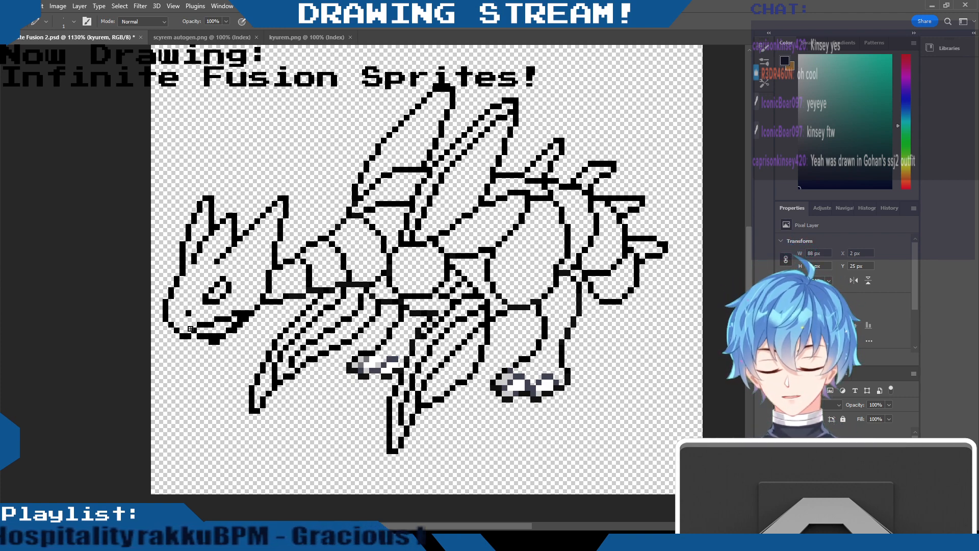
key(ctrl+z)
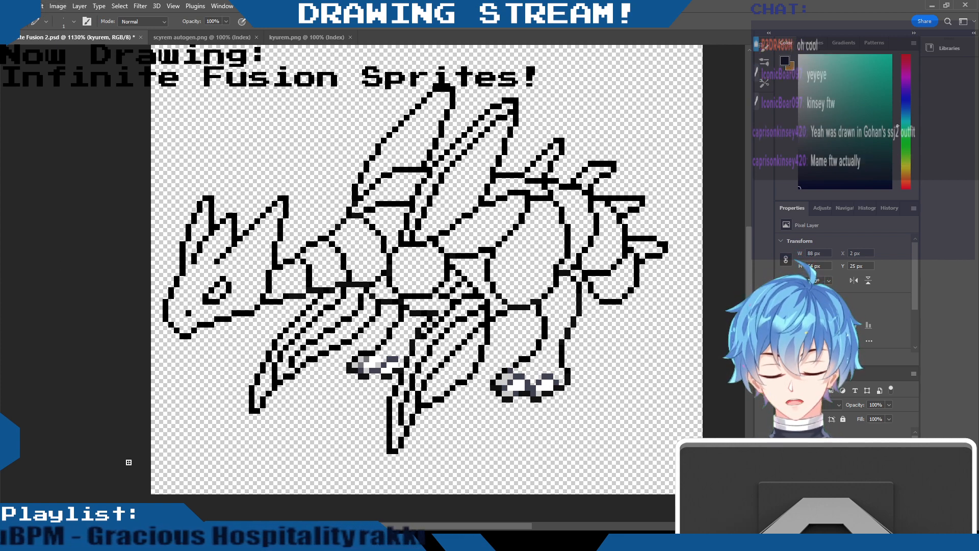
mouse_move(241, 312)
mouse_down()
mouse_move(263, 295)
mouse_move(249, 322)
mouse_move(213, 341)
mouse_move(192, 351)
mouse_move(179, 339)
mouse_up()
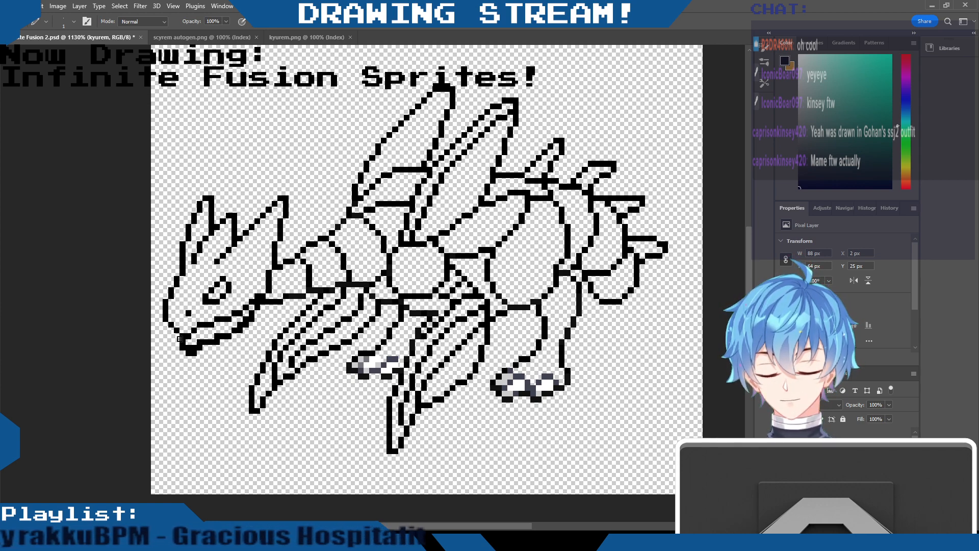
key(ctrl+z)
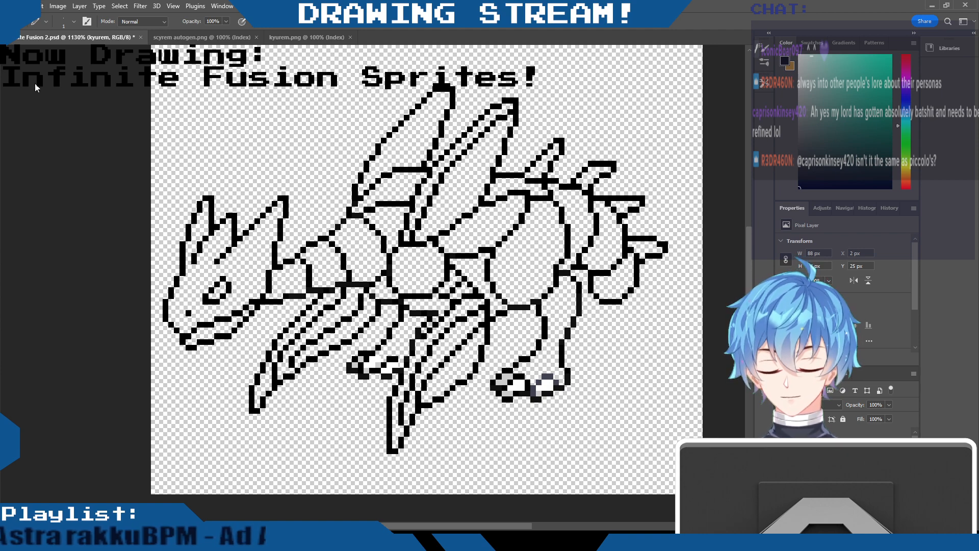
key(ctrl+s)
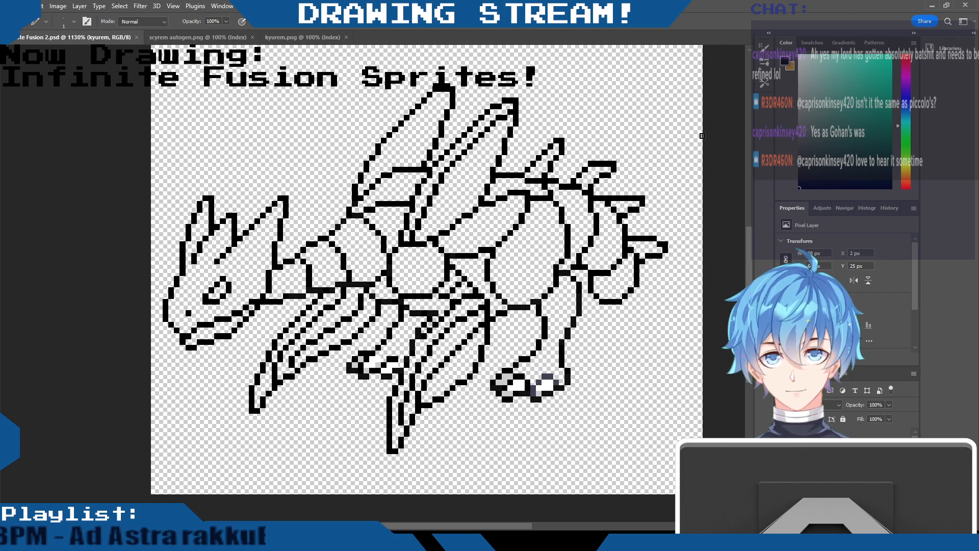
Bring the coloured Scyther sprite into view and move it above the Kyurem line art's back, at X 30 px, Y 0 px
drag(750, 250, 748, 216)
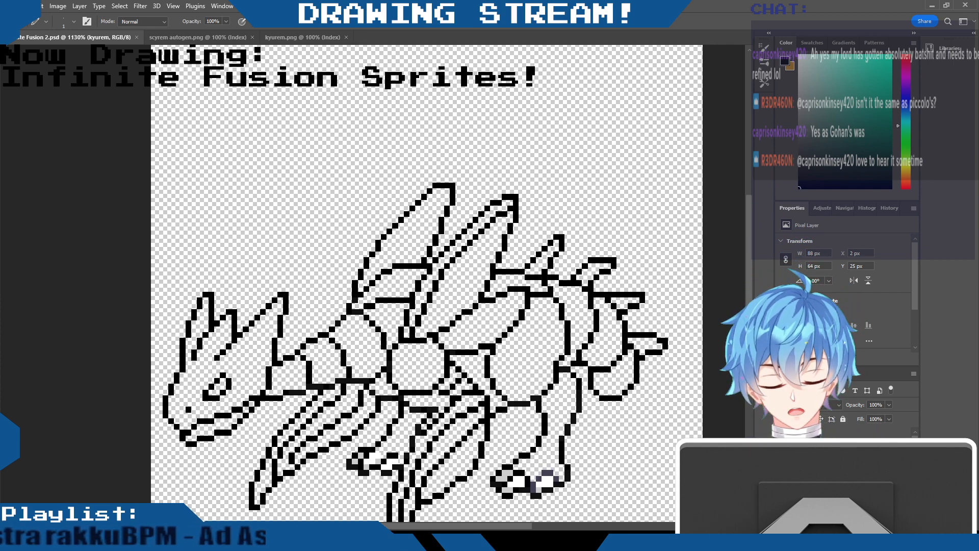
key(ctrl+v)
key(v)
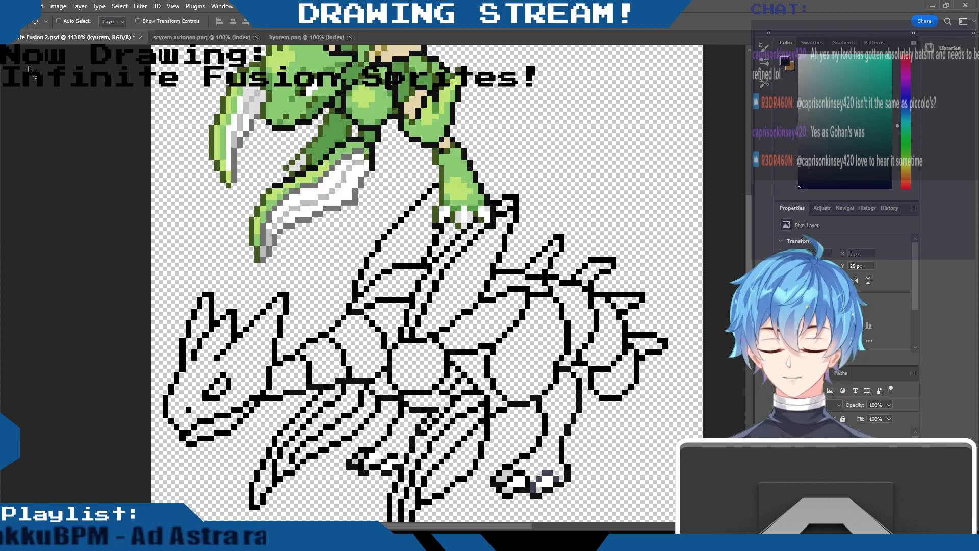
drag(410, 106, 585, 139)
key(ctrl+z)
key(ctrl+z)
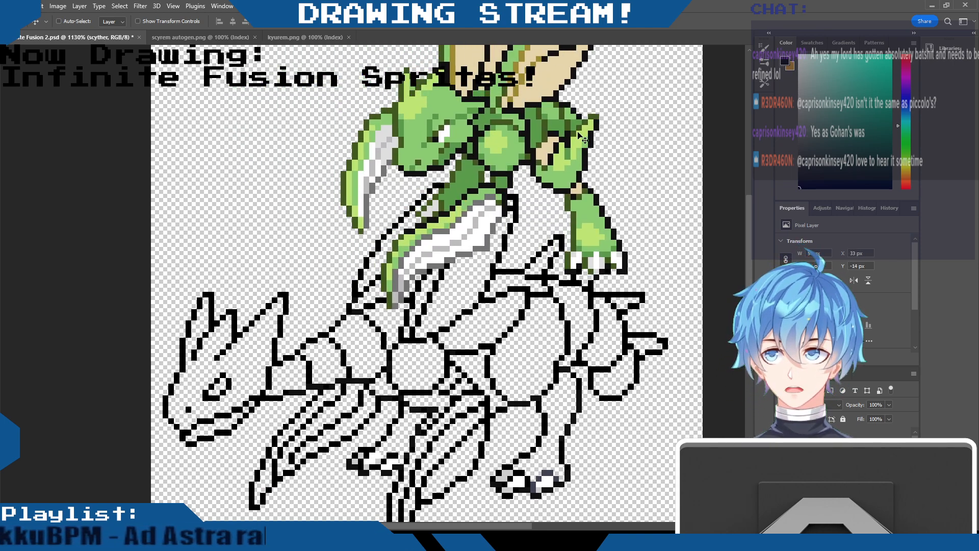
drag(556, 131, 539, 219)
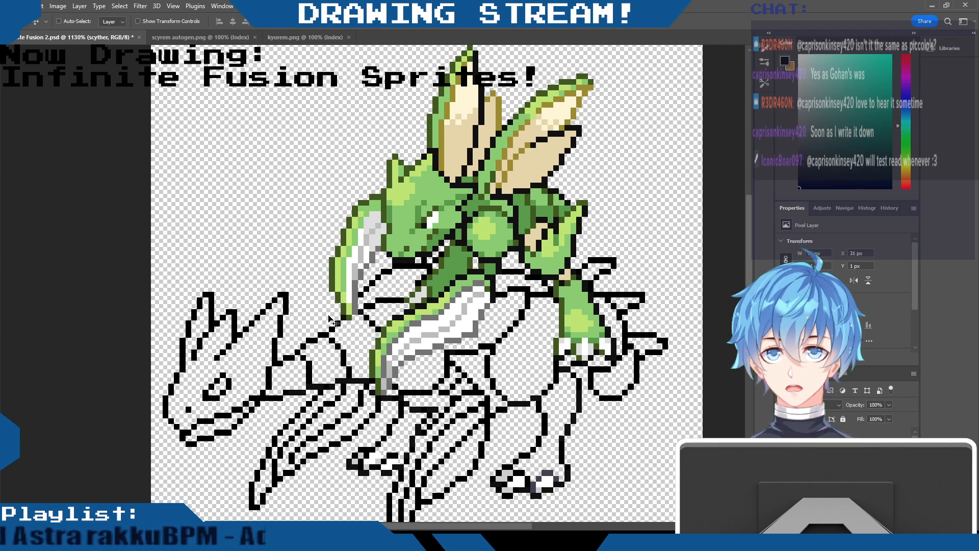
mouse_move(515, 206)
mouse_down()
mouse_move(357, 214)
mouse_move(342, 202)
mouse_move(348, 191)
mouse_move(398, 191)
mouse_move(515, 130)
mouse_move(513, 149)
mouse_move(458, 203)
mouse_move(506, 140)
mouse_move(540, 126)
mouse_move(497, 224)
mouse_move(488, 203)
mouse_move(533, 138)
mouse_move(547, 133)
mouse_up()
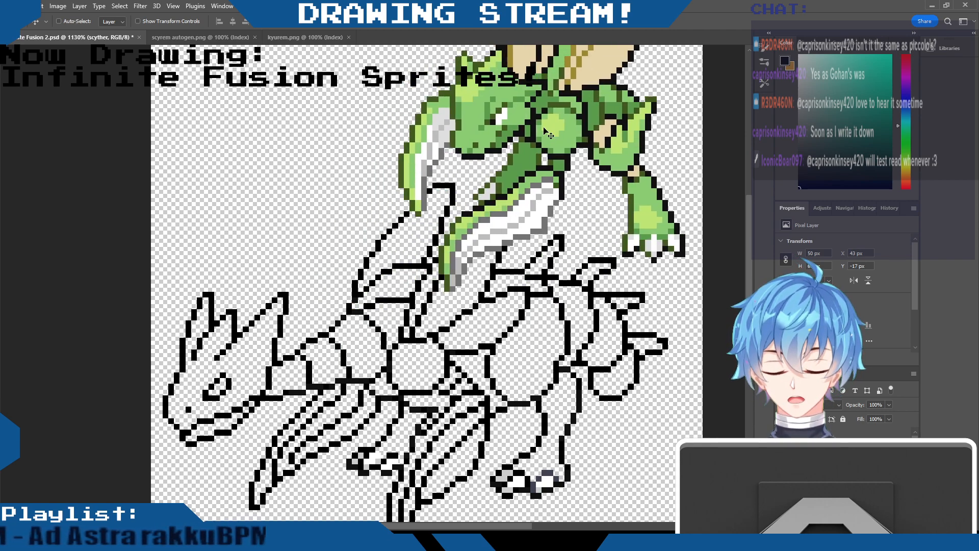
drag(563, 118, 501, 222)
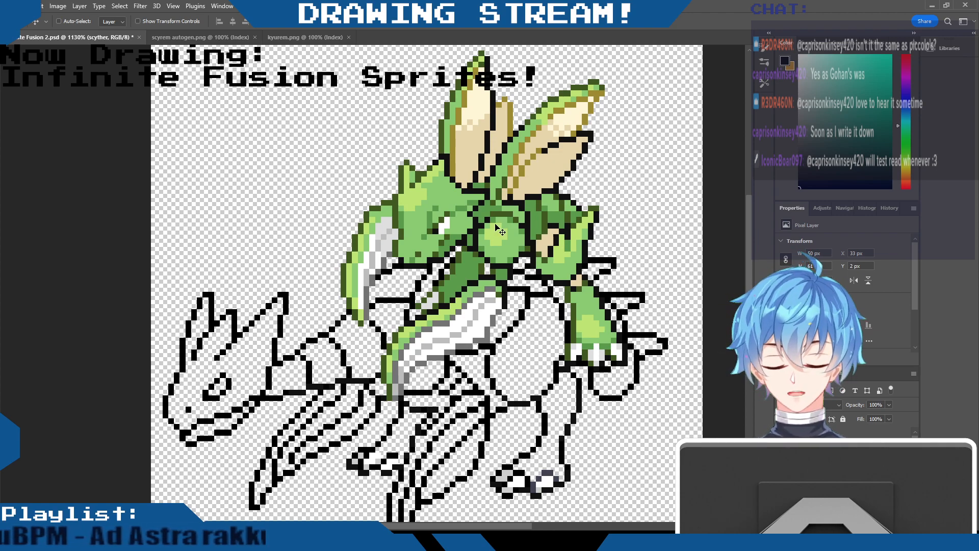
drag(495, 214, 471, 202)
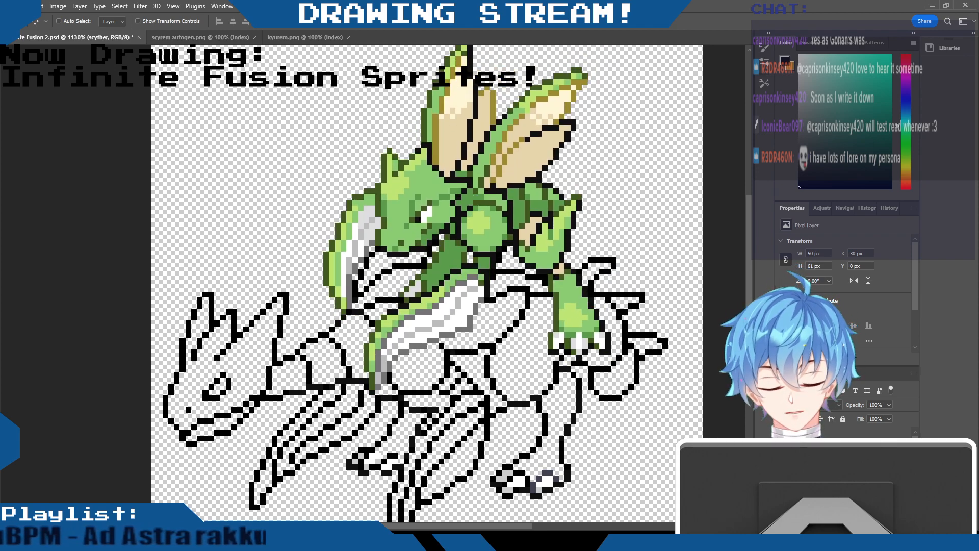
Create a layer named scyther palette and paint a swatch of the Scyther's lightest green in the canvas's empty upper-left area
key(ctrl+alt+shift+n)
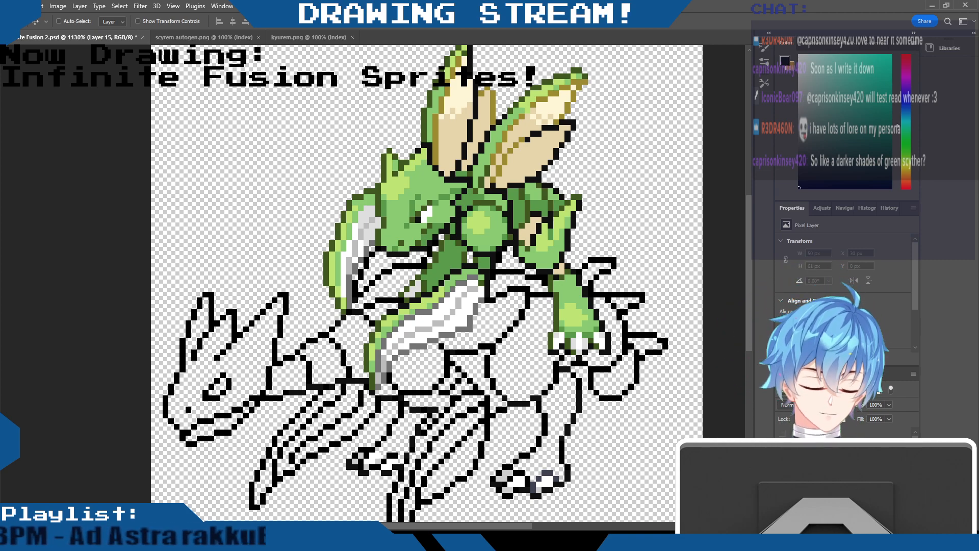
click(839, 485)
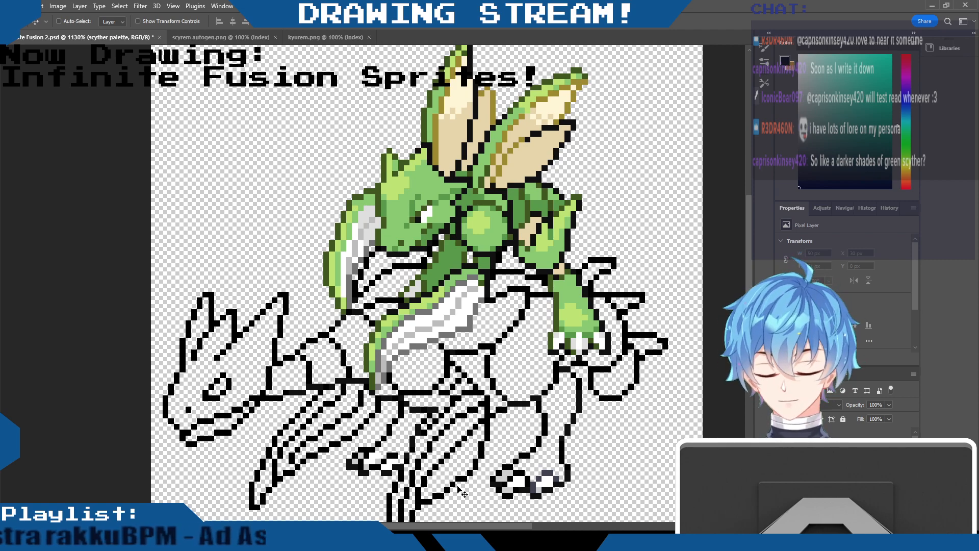
drag(747, 243, 743, 217)
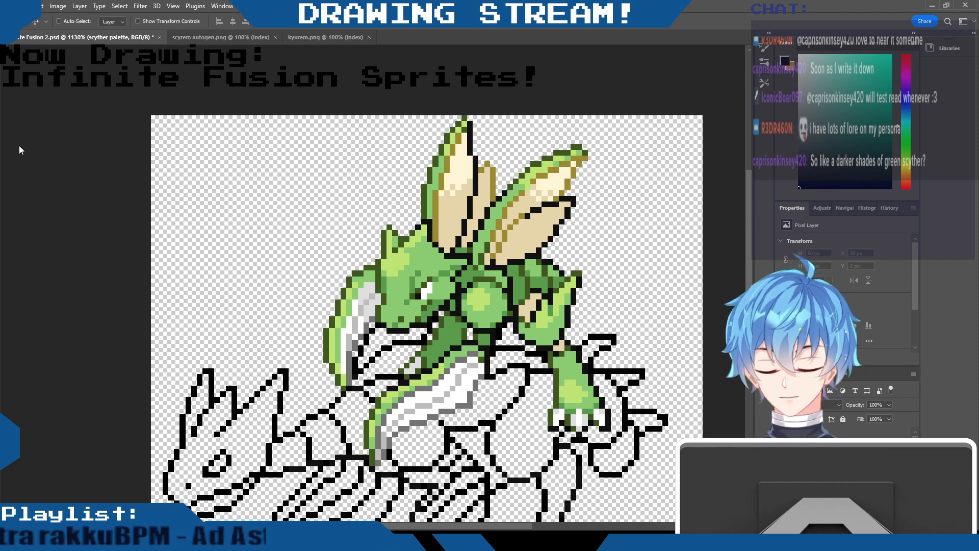
key(b)
key(i)
click(406, 248)
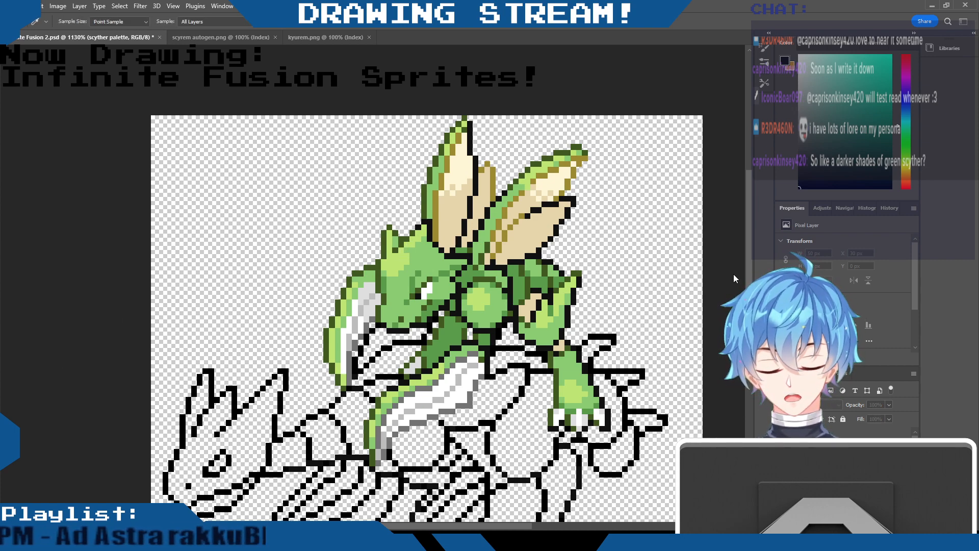
key(b)
drag(194, 147, 206, 152)
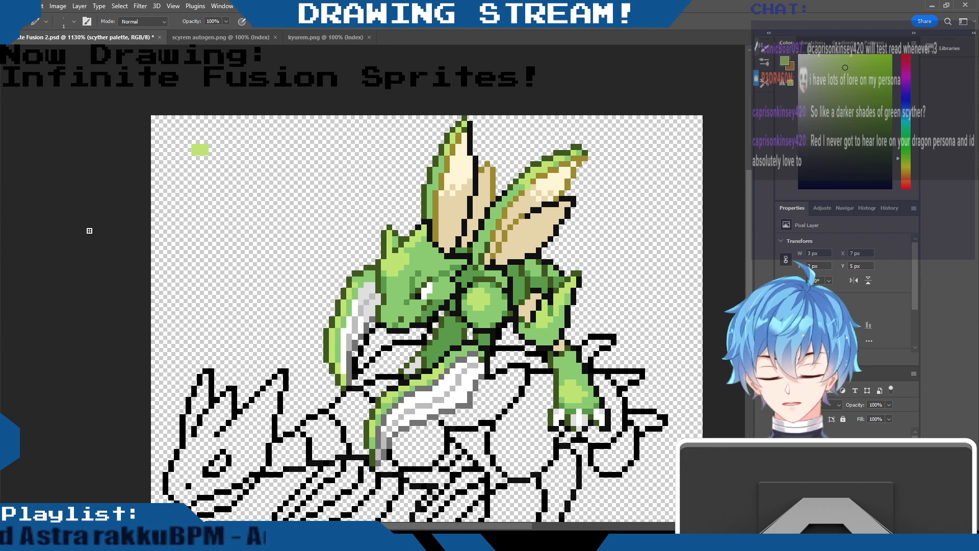
Sample the Scyther's mid green, dark green and darkest olive green, and stack their swatches beneath the light green one
key(i)
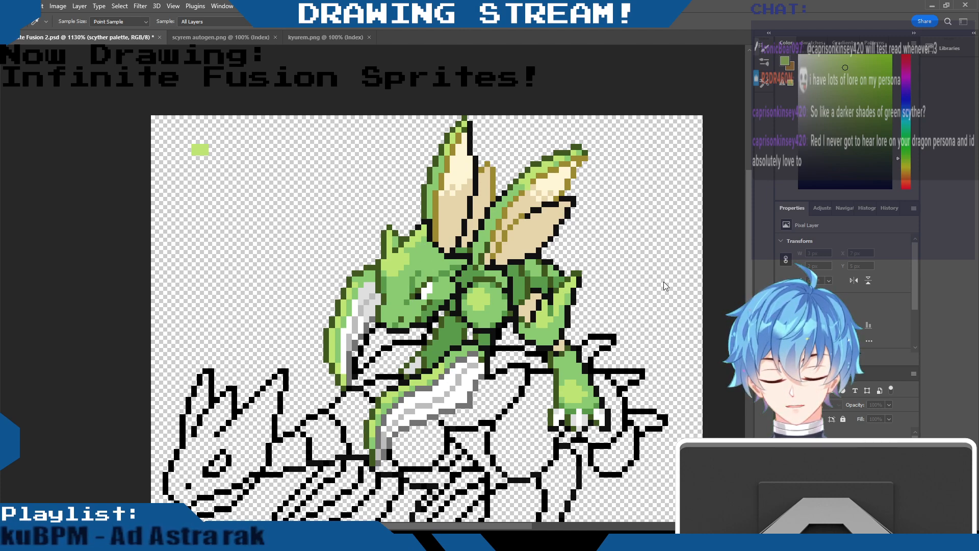
alt+click(541, 333)
drag(194, 158, 206, 158)
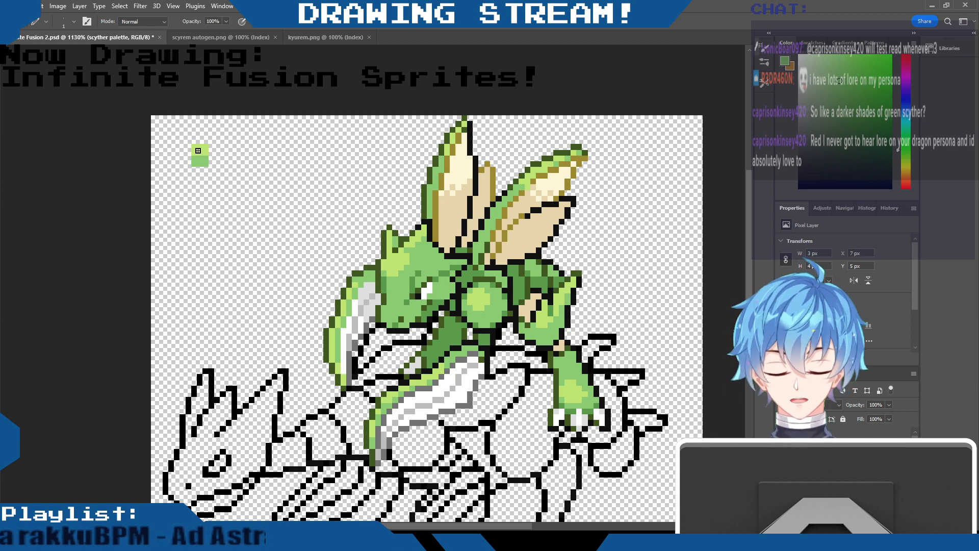
key(i)
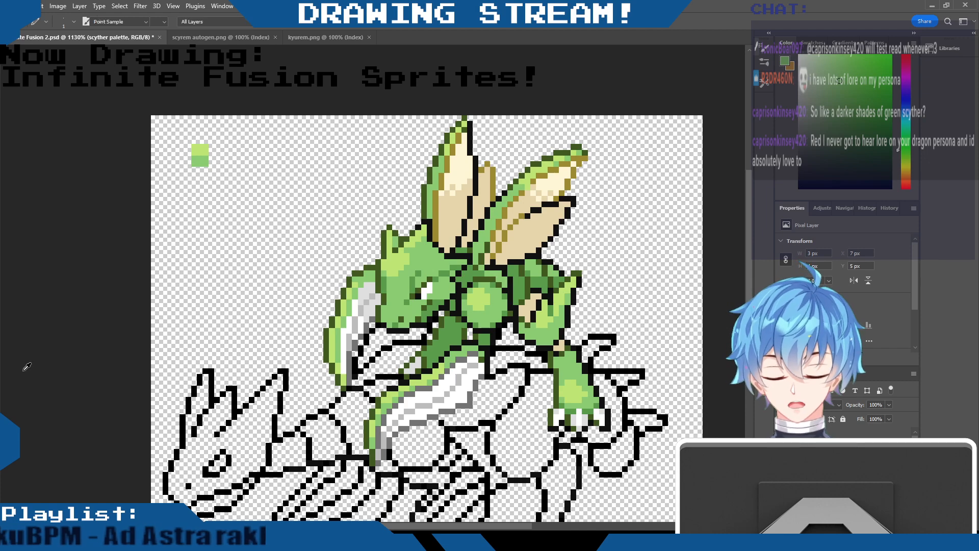
key(b)
drag(196, 171, 206, 175)
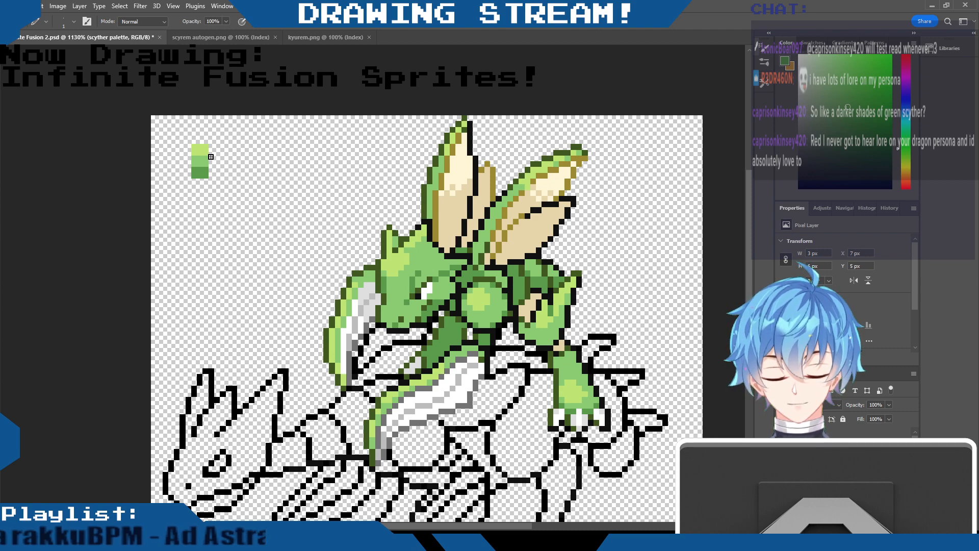
key(i)
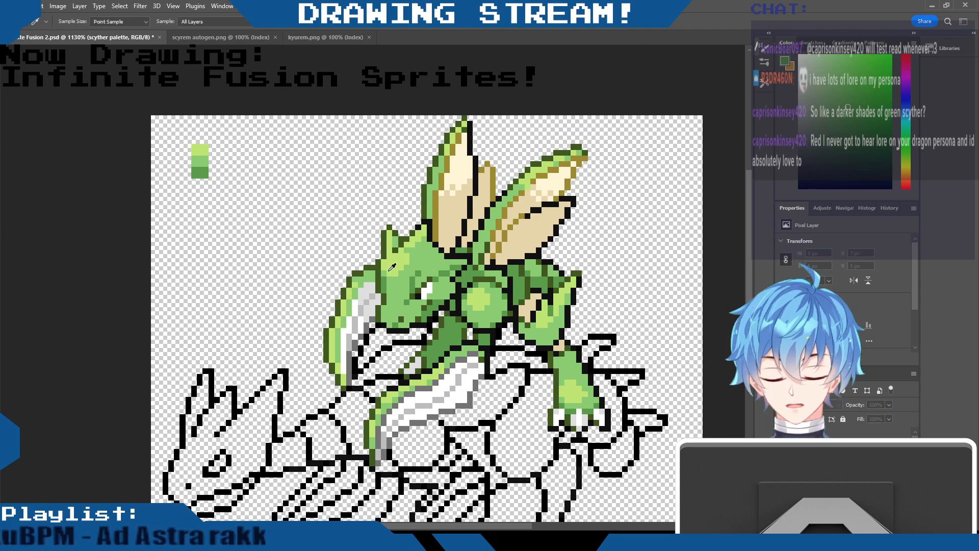
alt+click(378, 283)
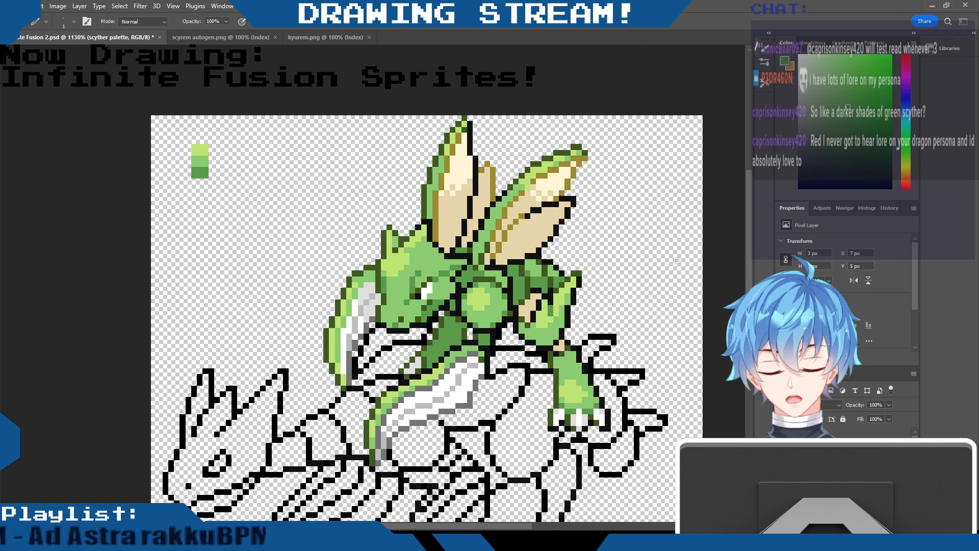
drag(206, 185, 196, 181)
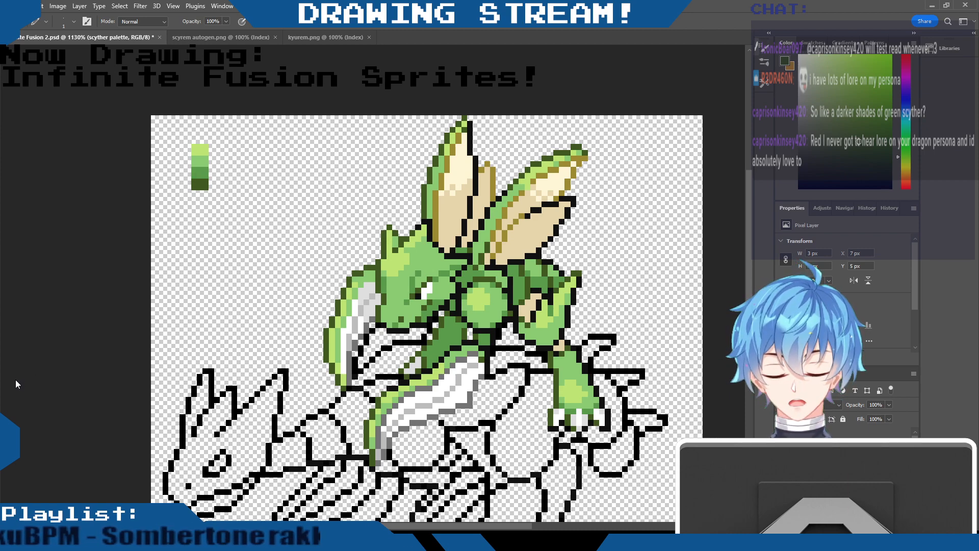
Sample the wings' cream, tan and dark gold, and stack their swatches in a second column beside the greens
key(i)
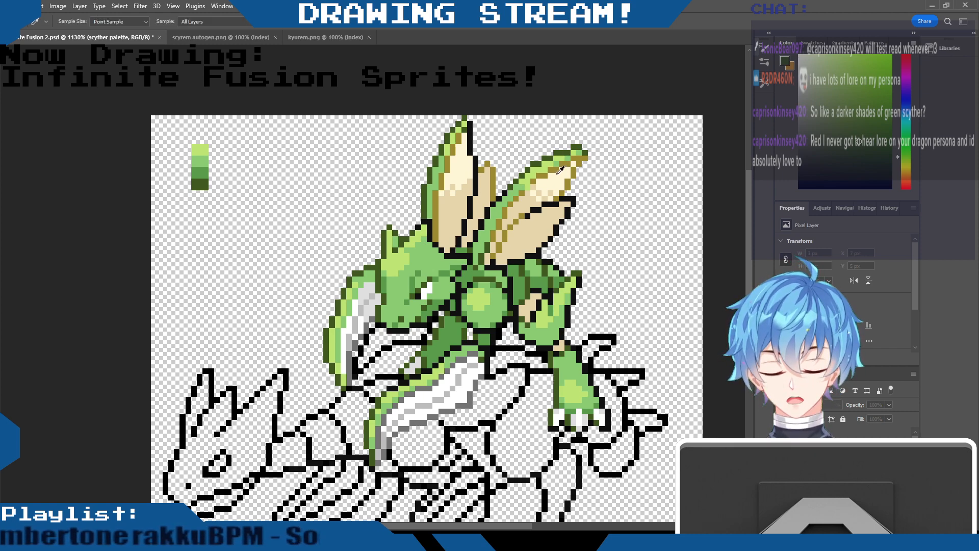
alt+click(720, 273)
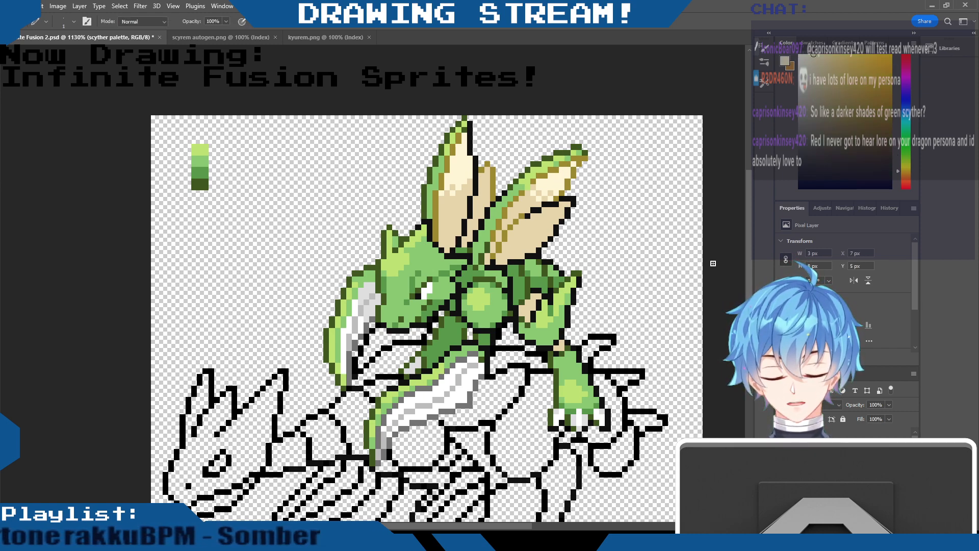
drag(223, 147, 236, 148)
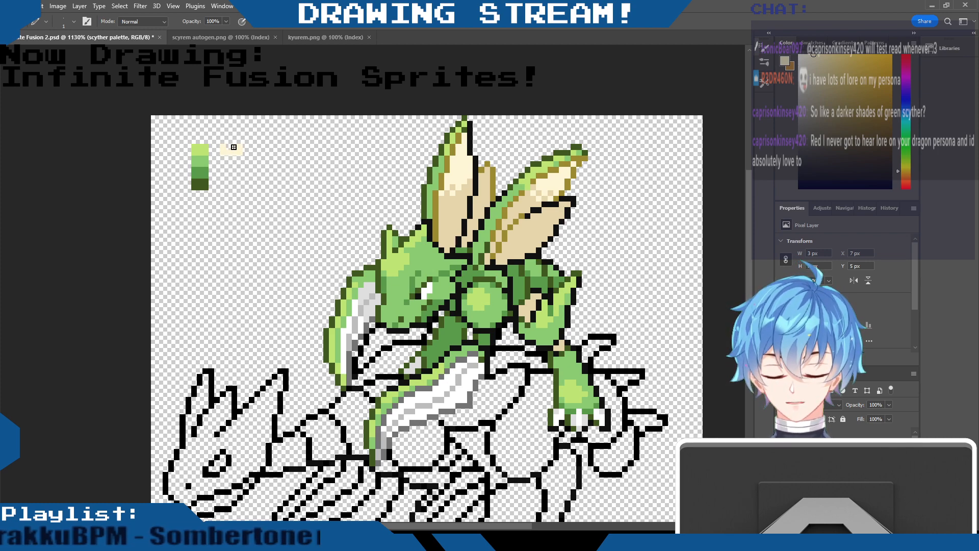
key(ctrl+z)
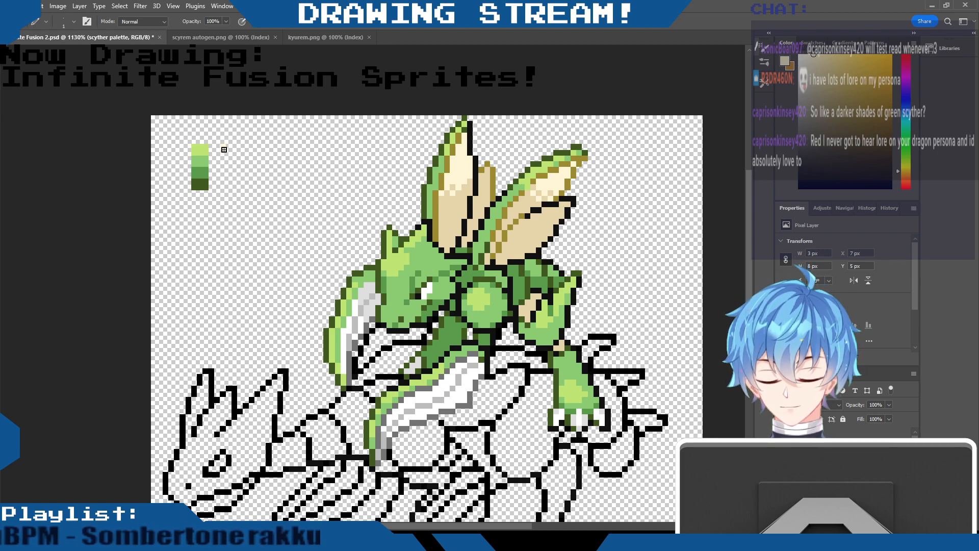
drag(235, 149, 224, 150)
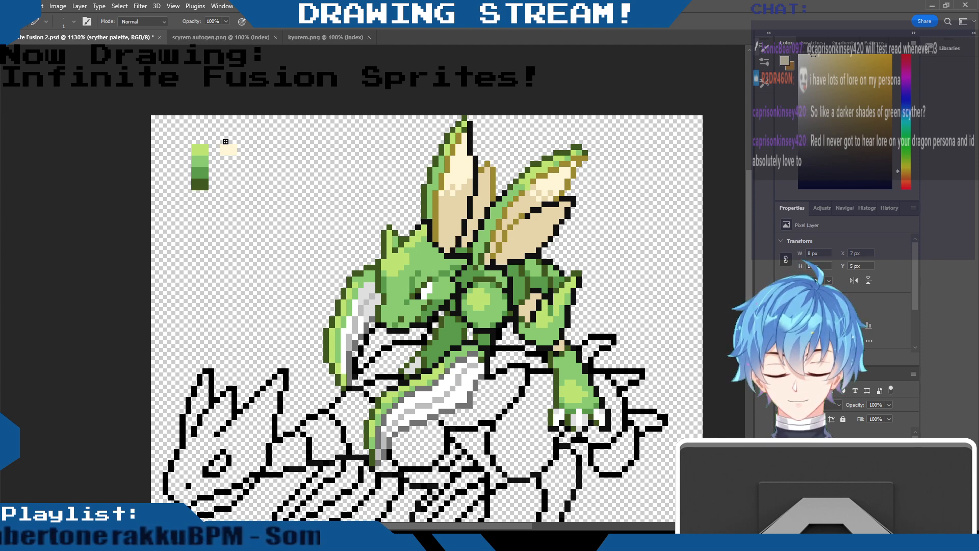
key(i)
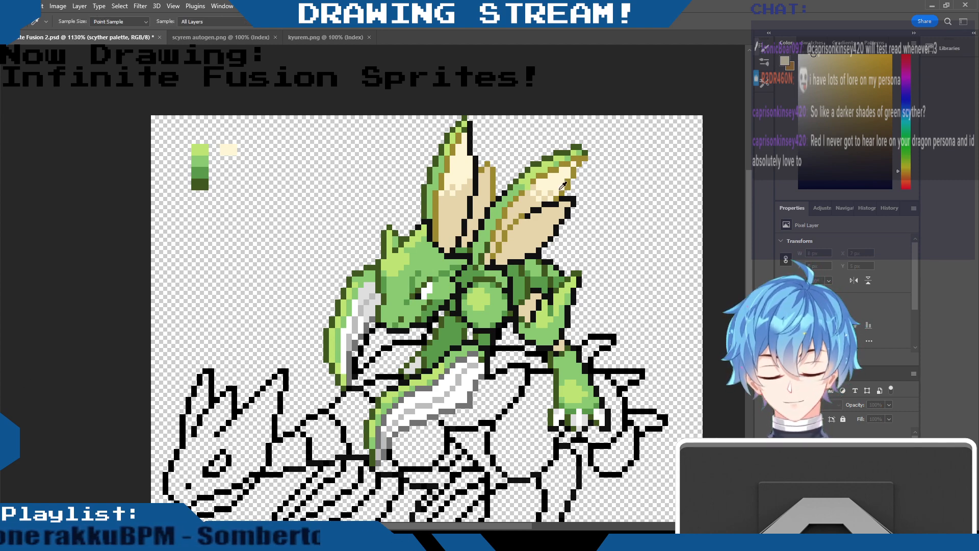
key(b)
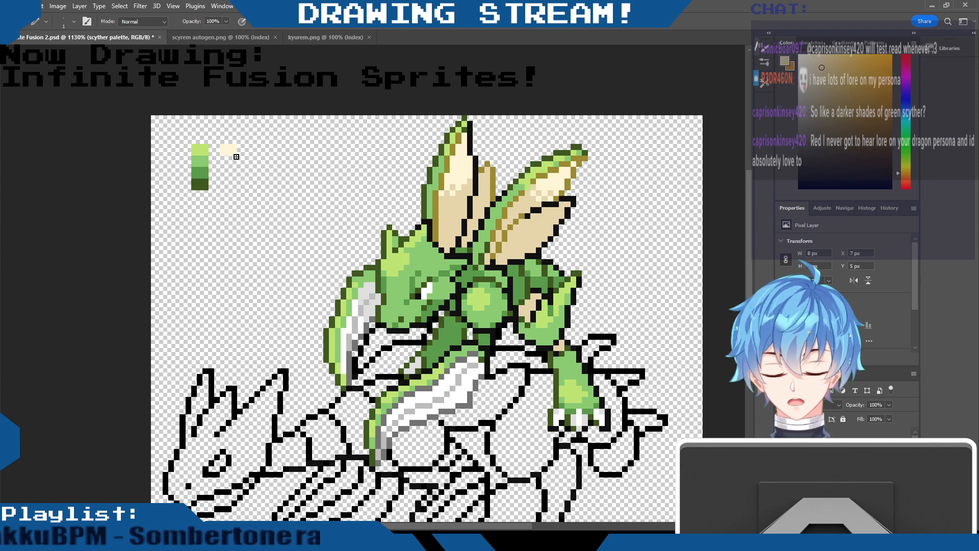
click(224, 162)
drag(231, 164, 225, 157)
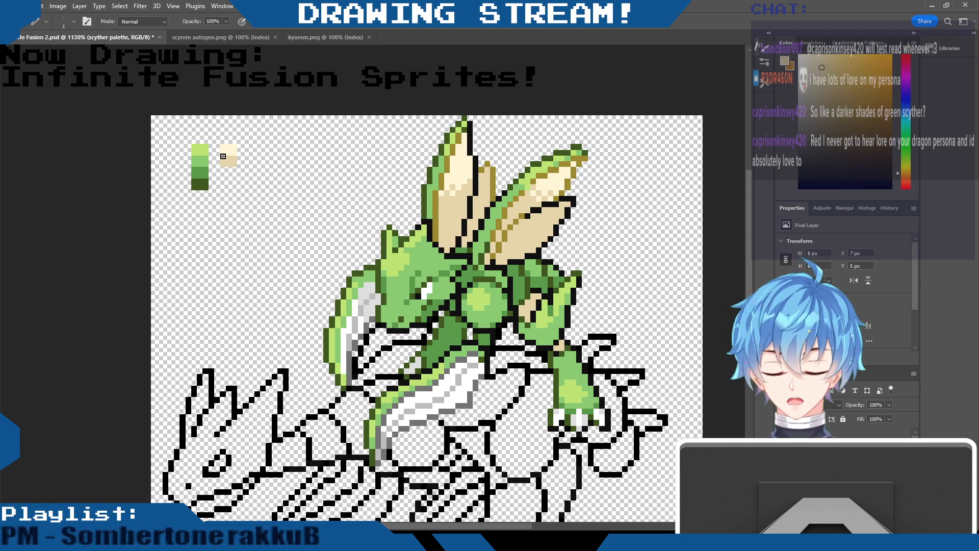
key(i)
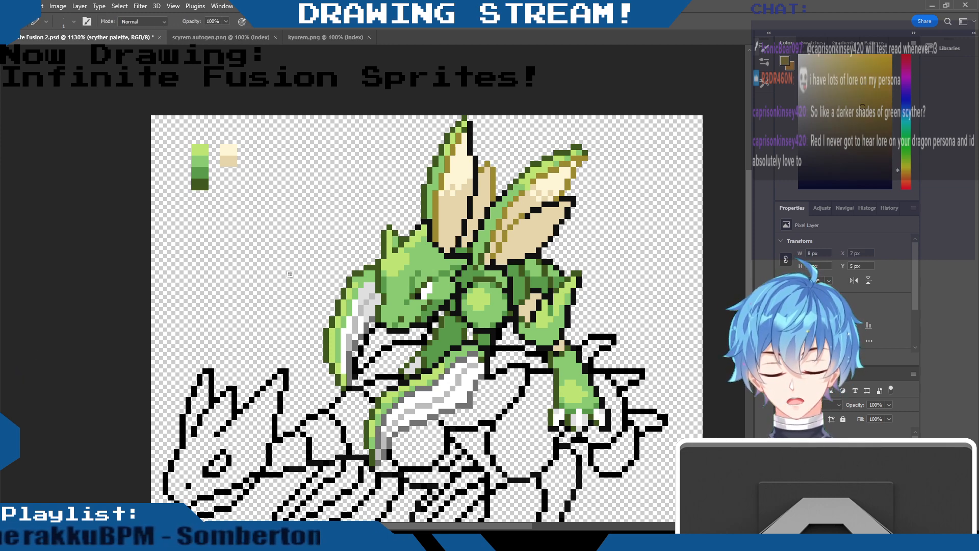
mouse_move(223, 172)
mouse_down()
mouse_move(233, 175)
mouse_move(223, 166)
mouse_up()
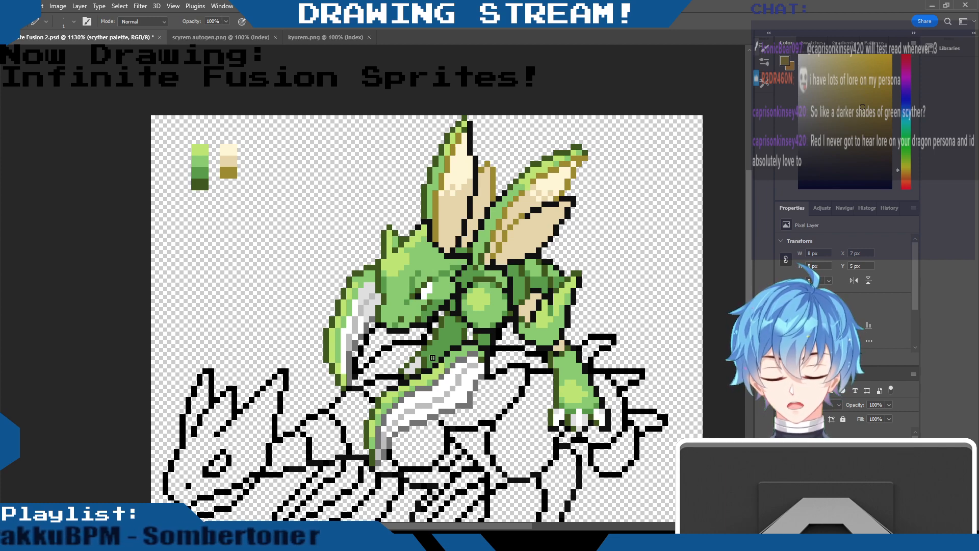
Sample the Scyther's white and light grey, and stack their swatches in a third palette column beside the wing colours
key(i)
click(430, 284)
key(b)
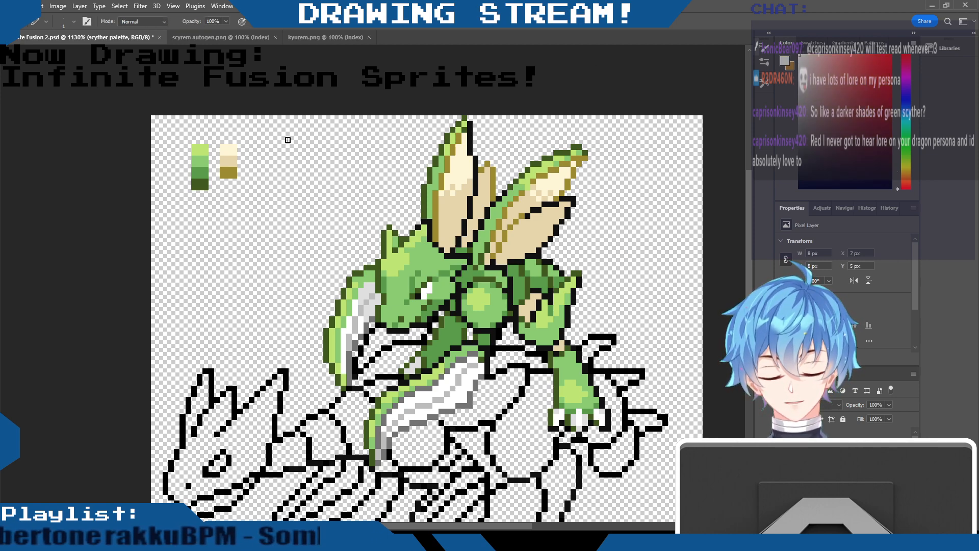
drag(253, 152, 253, 145)
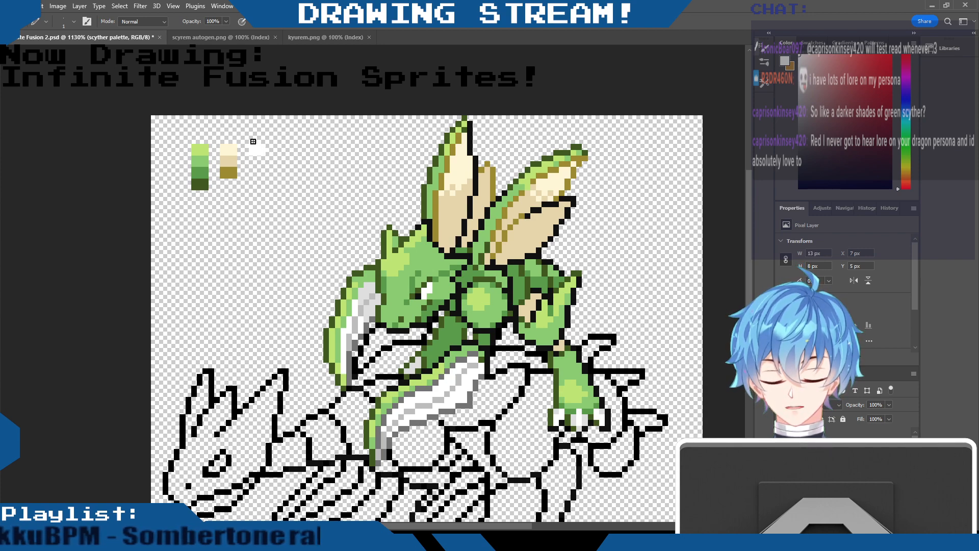
key(i)
key(b)
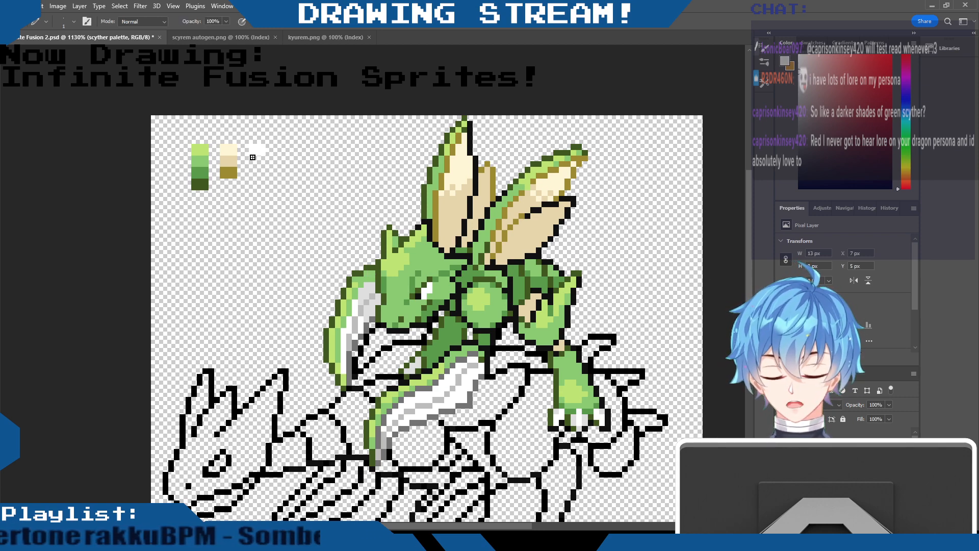
drag(253, 158, 263, 159)
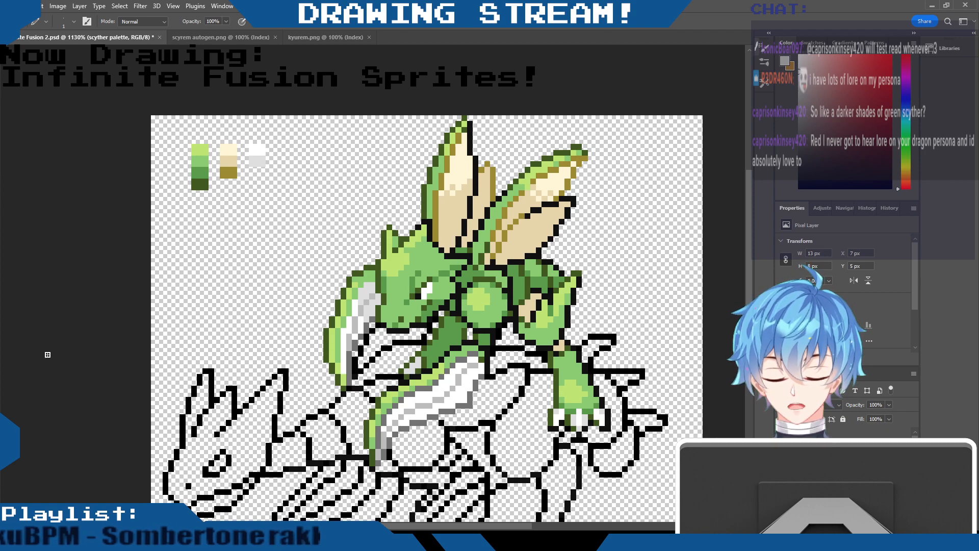
Sample the blades' mid grey and dark grey, add their swatches beneath the light grey one, and save the document
key(i)
key(b)
drag(253, 169, 258, 169)
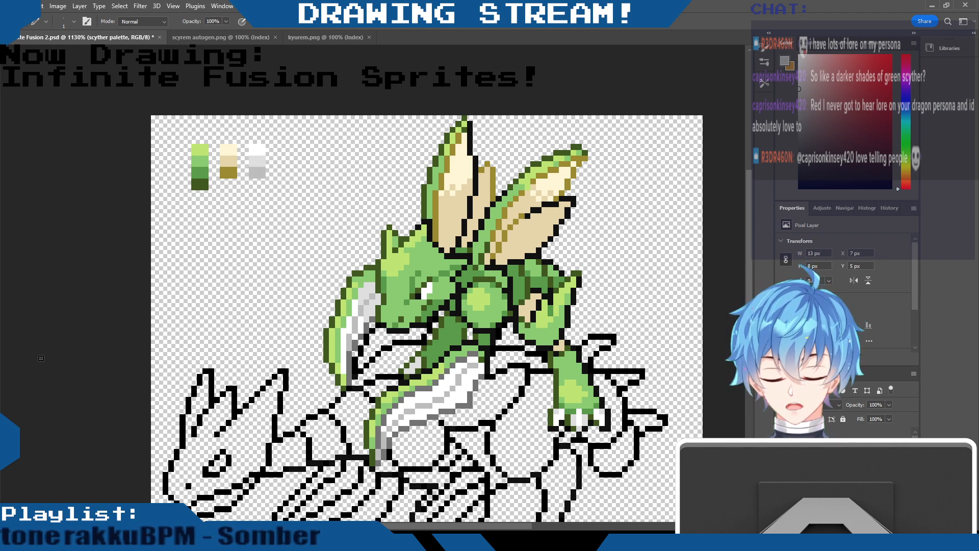
key(i)
alt+click(351, 358)
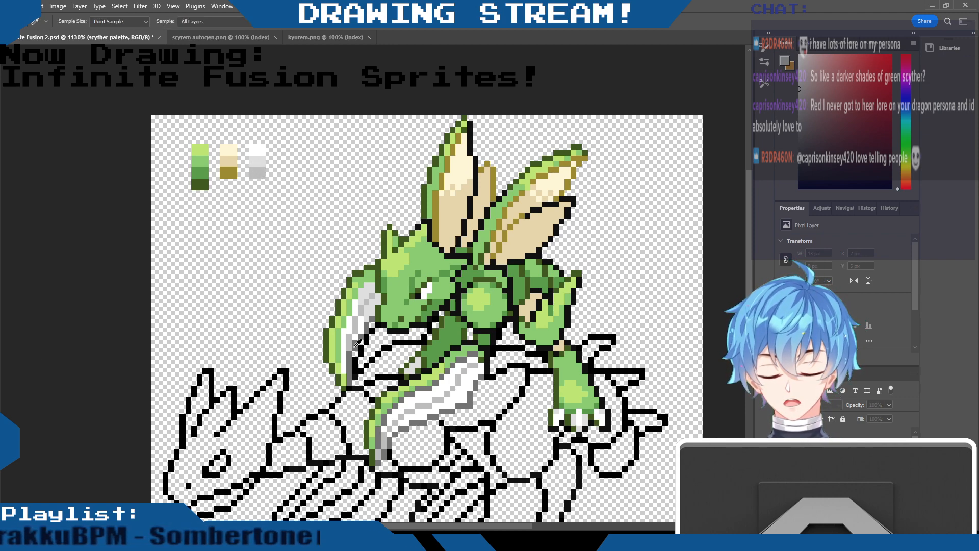
drag(252, 181, 262, 184)
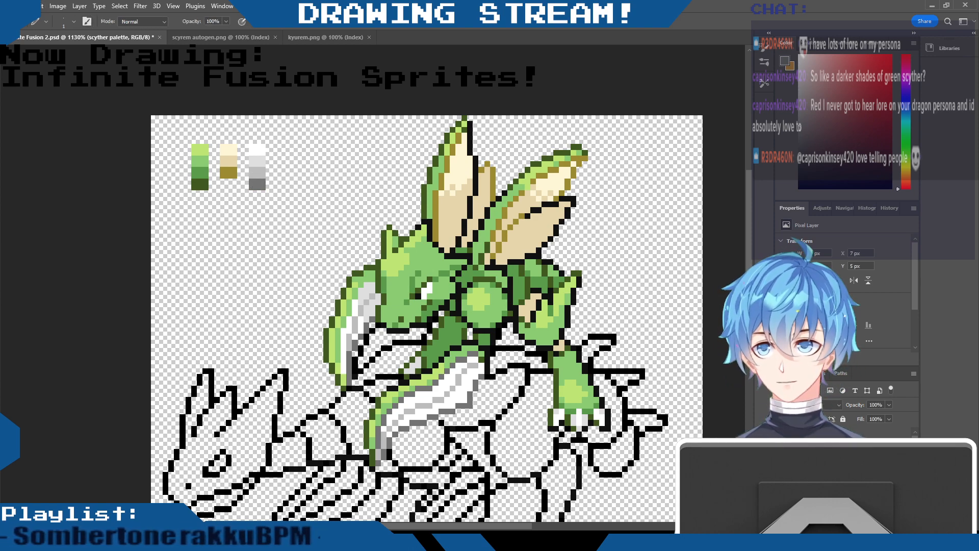
key(ctrl+s)
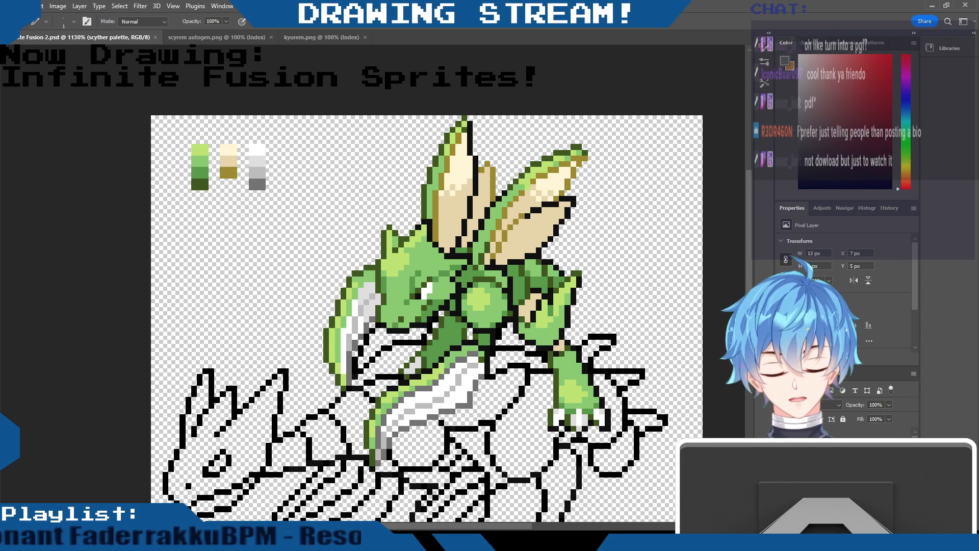
Hide the coloured Scyther sprite and move the palette swatches down above the line art, to X 11 px, Y 21 px
click(761, 459)
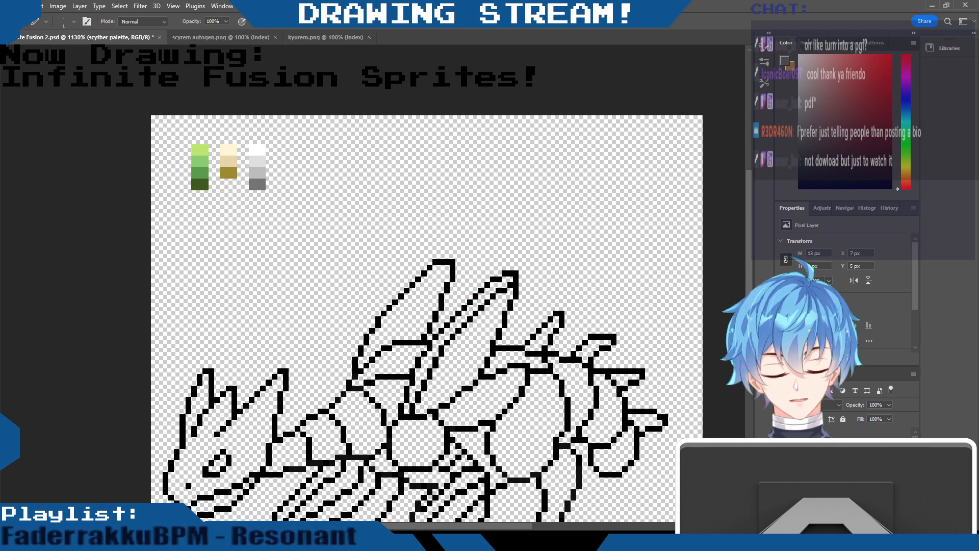
drag(750, 212, 743, 246)
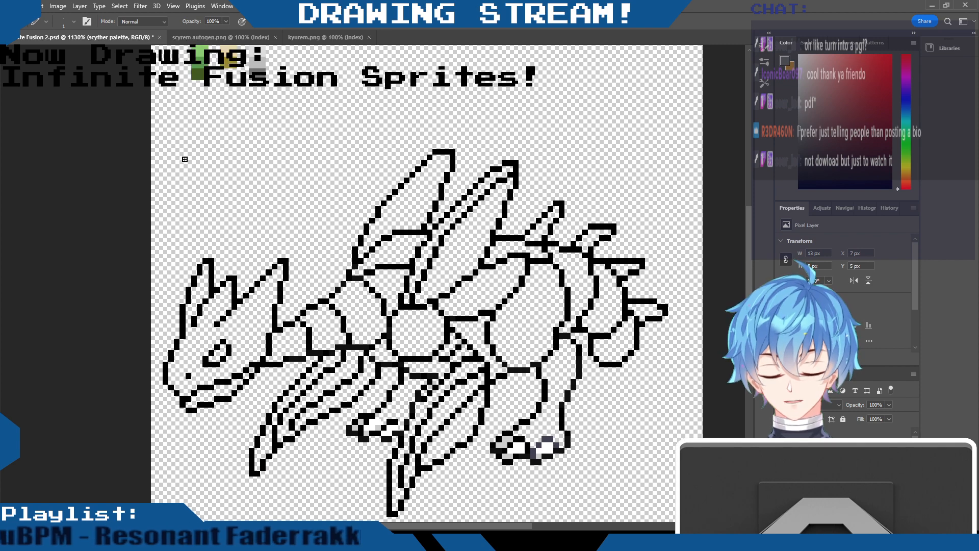
click(15, 71)
drag(591, 288, 591, 334)
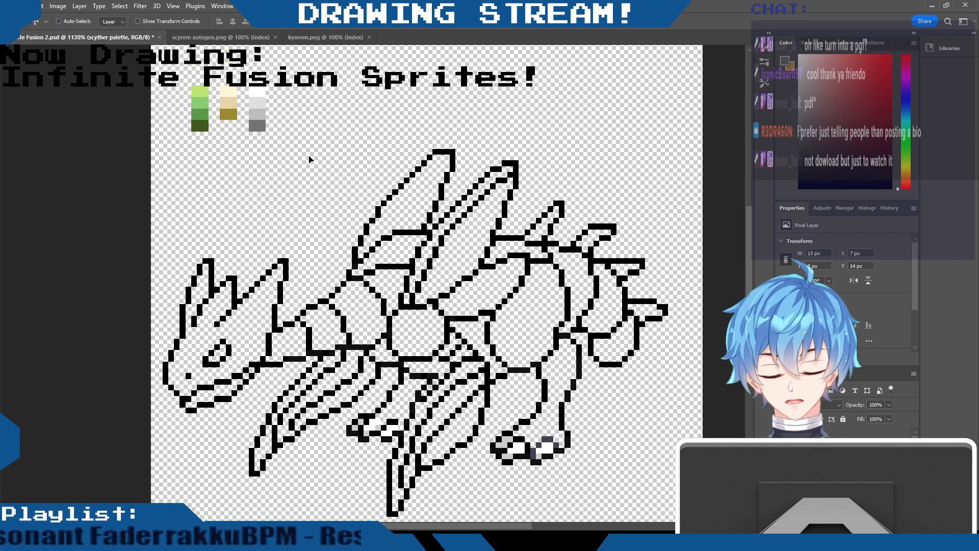
drag(306, 153, 329, 199)
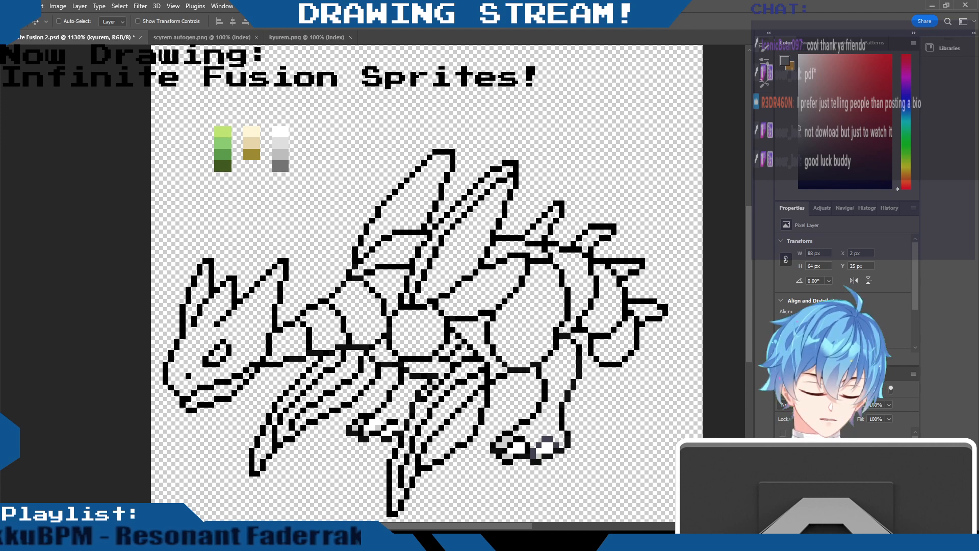
Rename the kyurem line art layer to scyrem
key(Return)
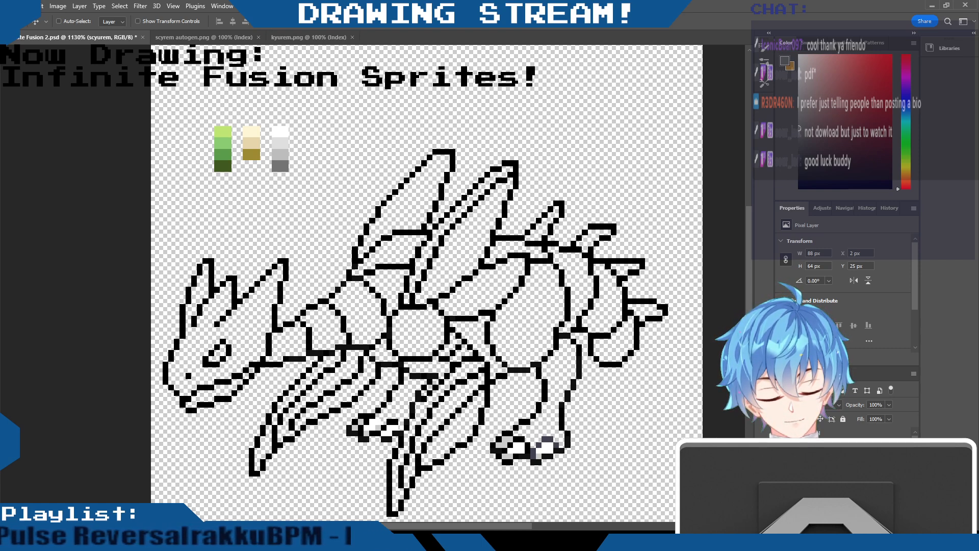
key(Return)
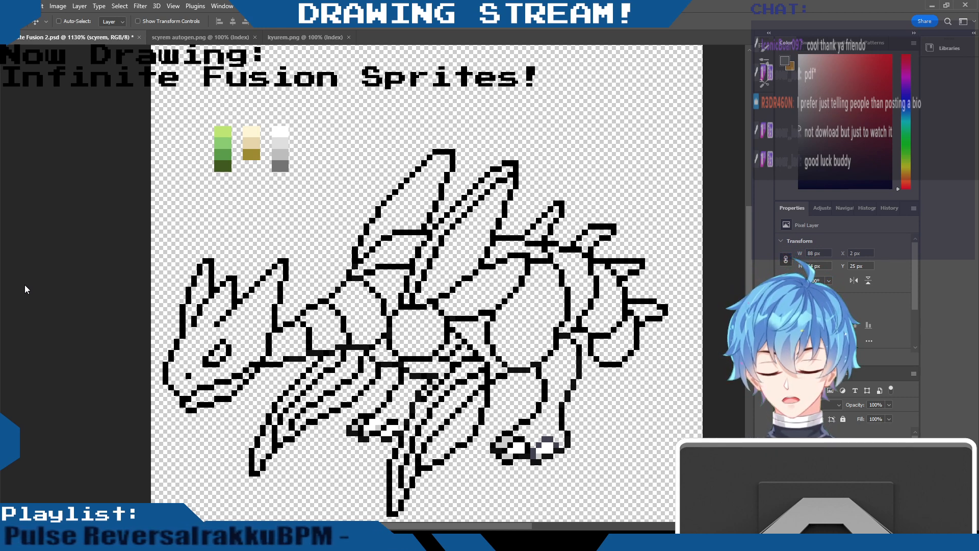
key(i)
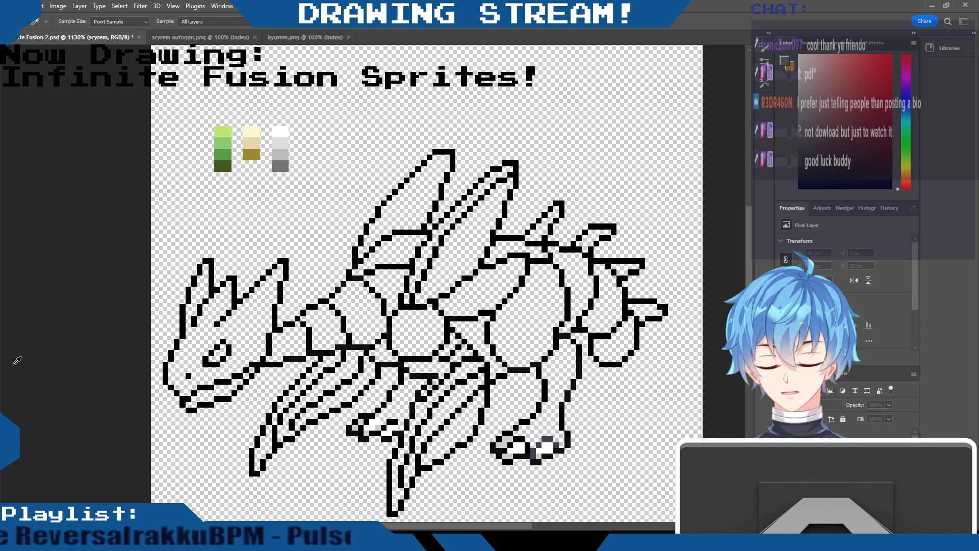
key(v)
Show the coloured Scyther sprite again and move the scyther palette swatches close to the canvas's left edge
click(837, 480)
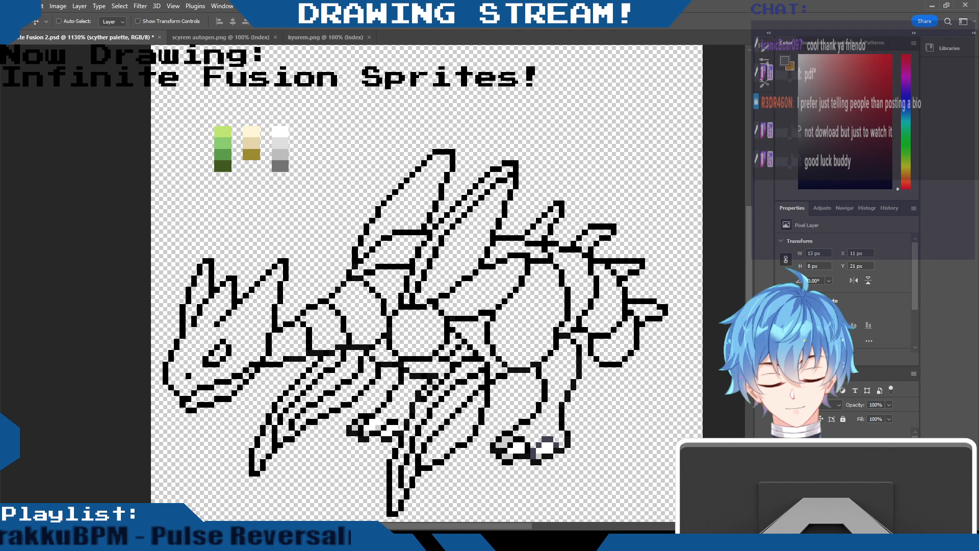
click(783, 480)
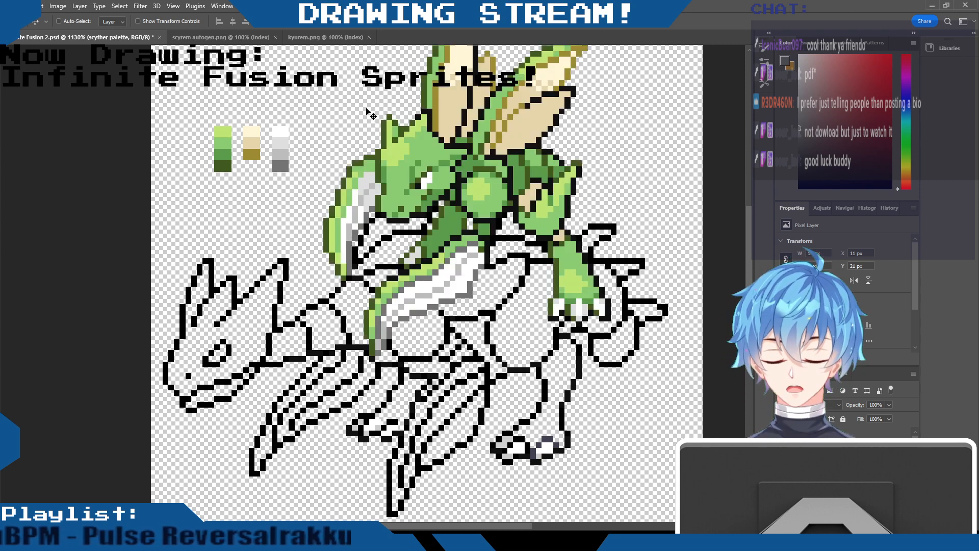
drag(559, 166, 508, 176)
Move the coloured Scyther sprite to the canvas's upper-right corner, at X 46 px, Y -12 px
click(837, 480)
drag(628, 172, 732, 92)
key(Left)
key(Left)
key(Down)
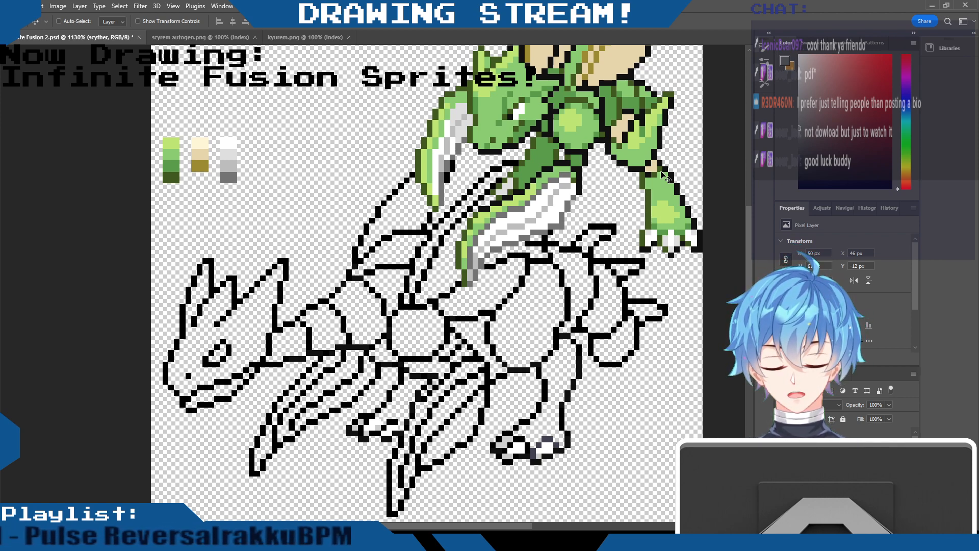
key(i)
key(v)
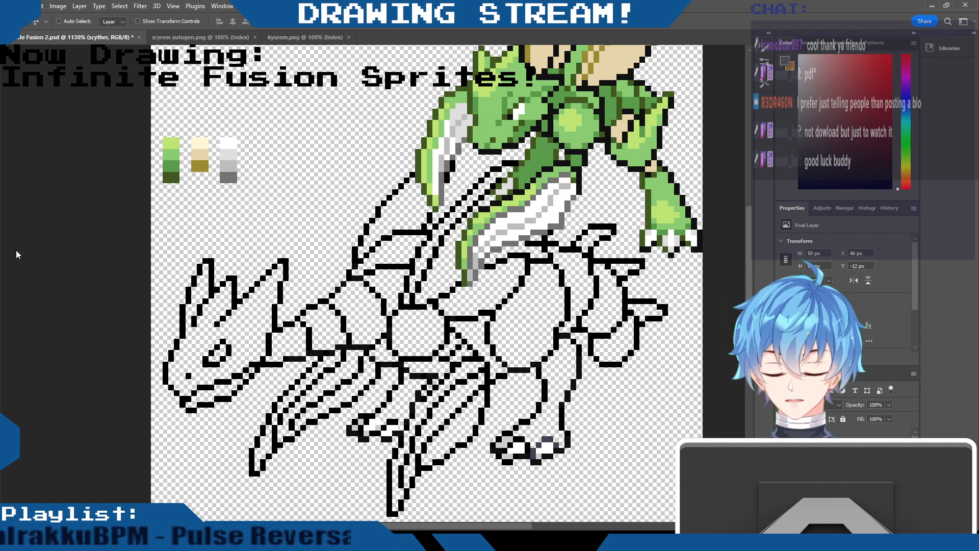
key(i)
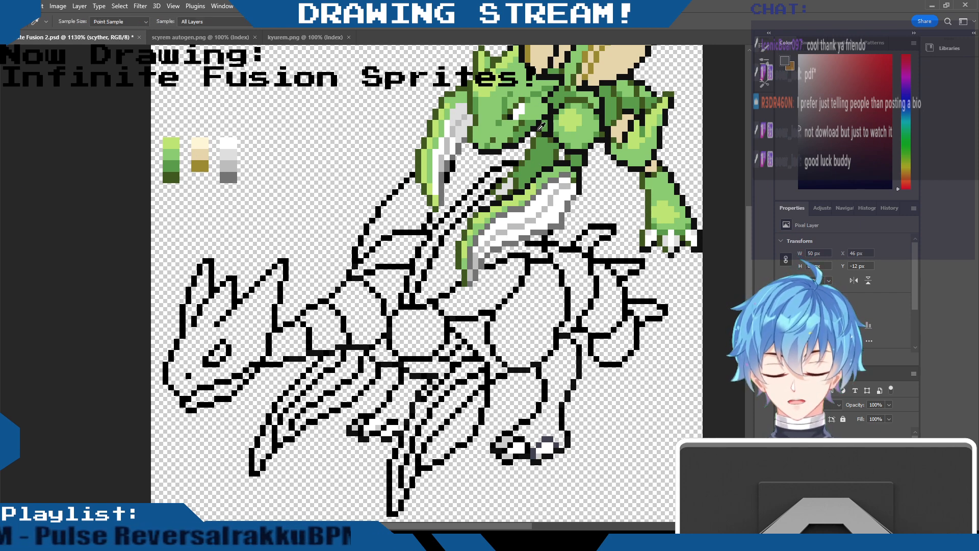
click(511, 132)
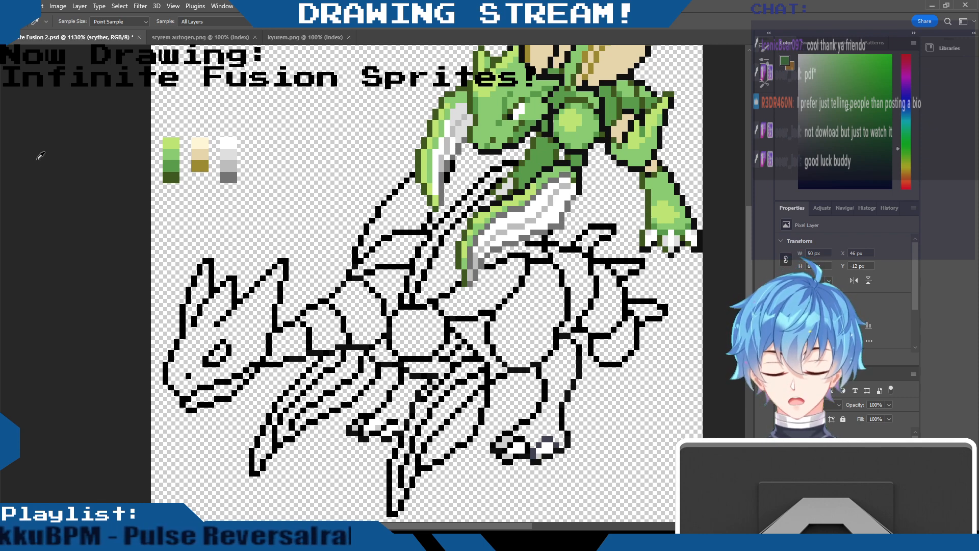
Fill the line art's head and the three neck segments behind it with the palette's mid green, using the Paint Bucket
click(18, 229)
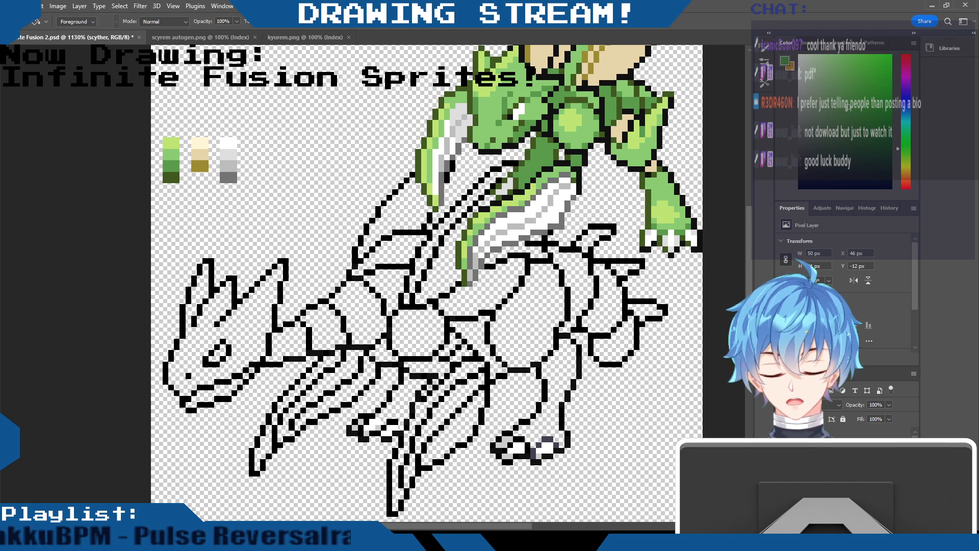
key(i)
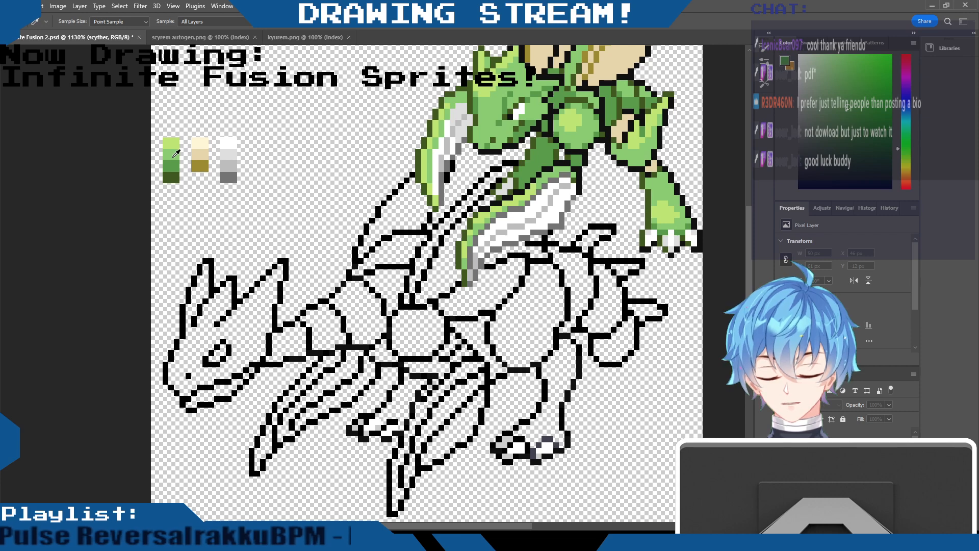
key(g)
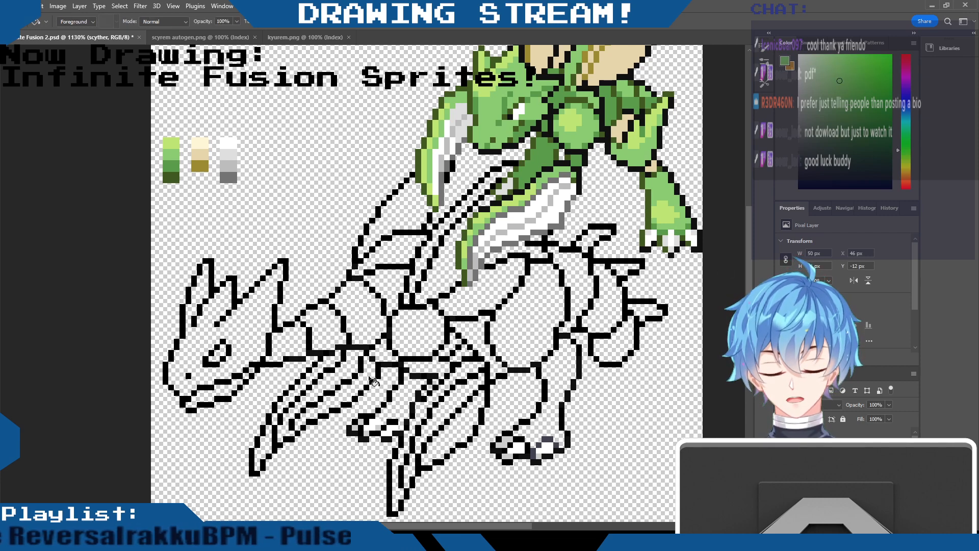
click(256, 335)
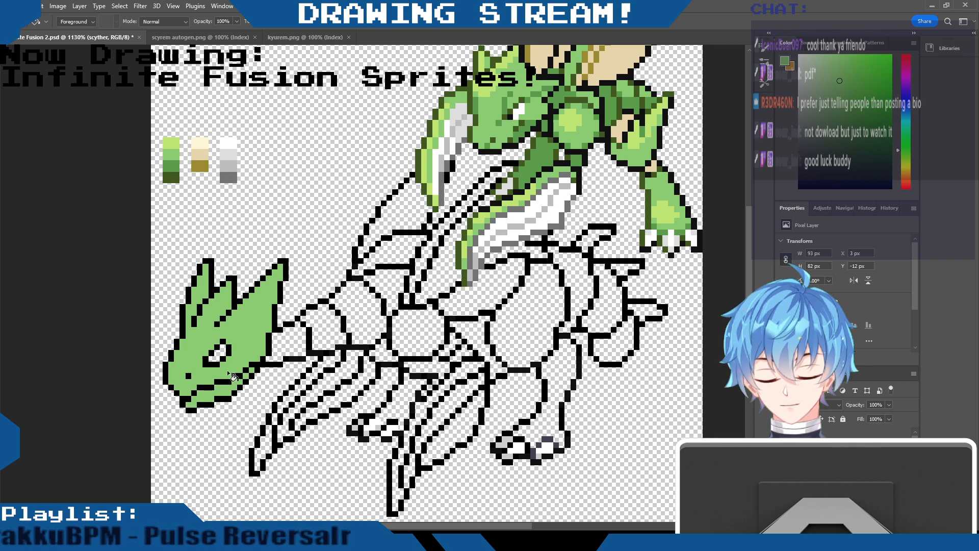
click(293, 342)
click(336, 312)
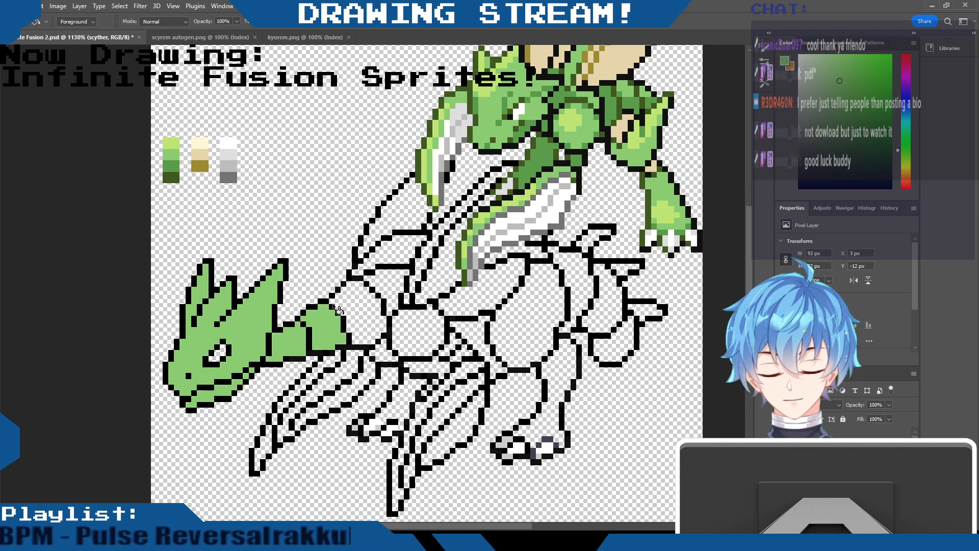
click(363, 297)
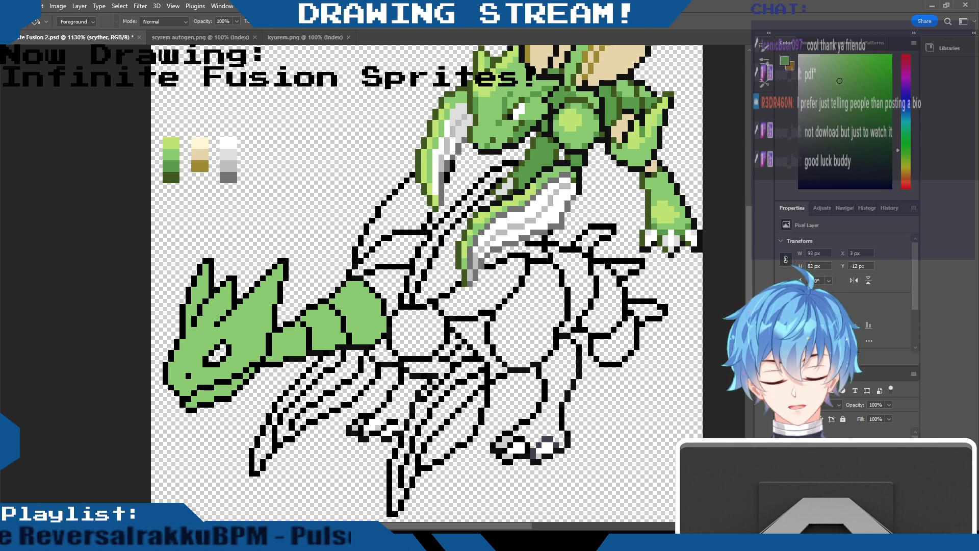
Undo the light green fills on the dragon's head and neck, and move the Scyther reference sprite up and away from the lineart
key(ctrl+z)
key(ctrl+z)
key(ctrl+z)
key(ctrl+z)
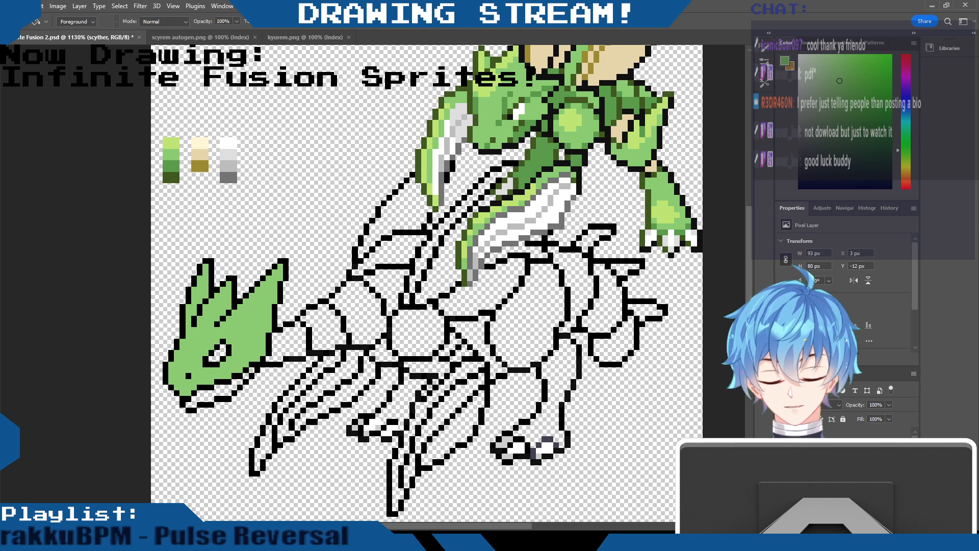
key(ctrl+z)
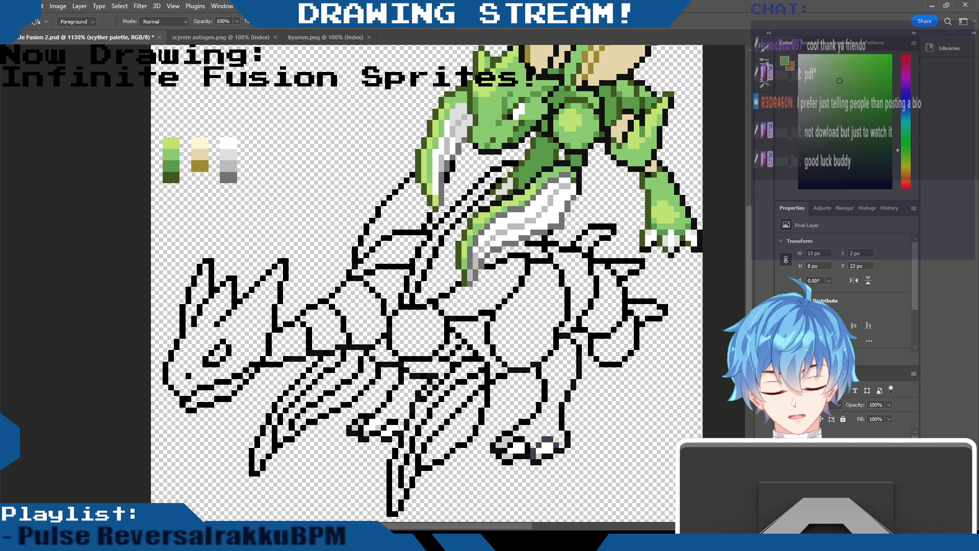
key(v)
drag(577, 123, 469, 72)
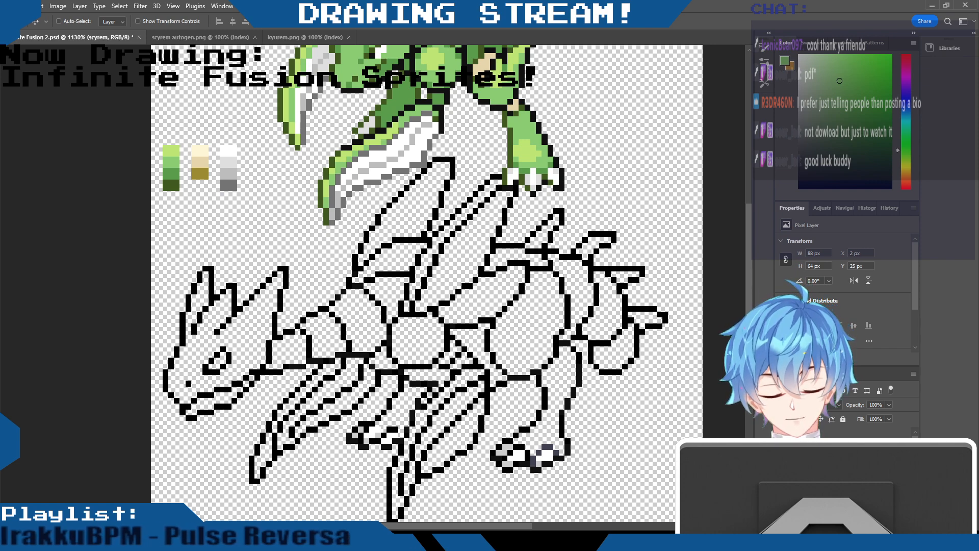
Fill the dragon's head, lower jaw and neck segments with light green on the scyrem lineart layer
key(g)
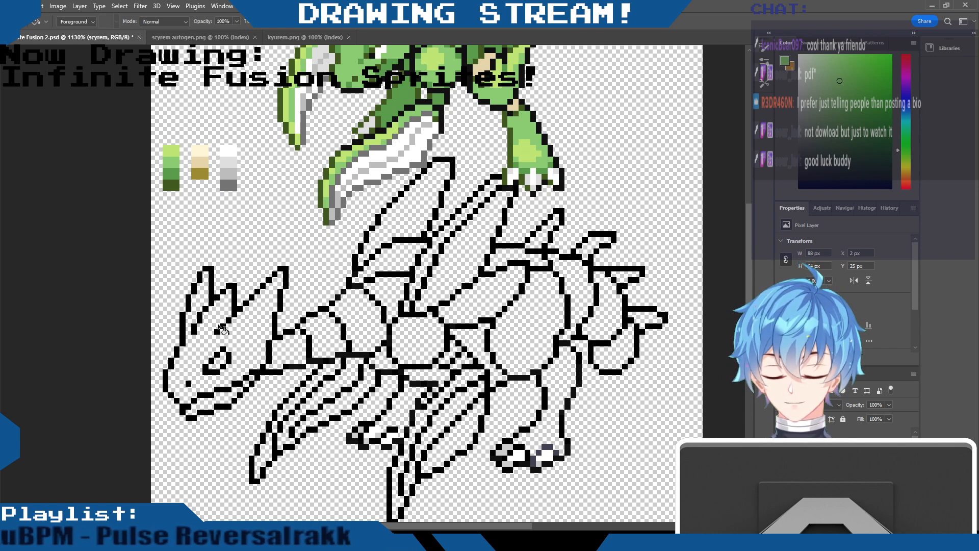
click(260, 364)
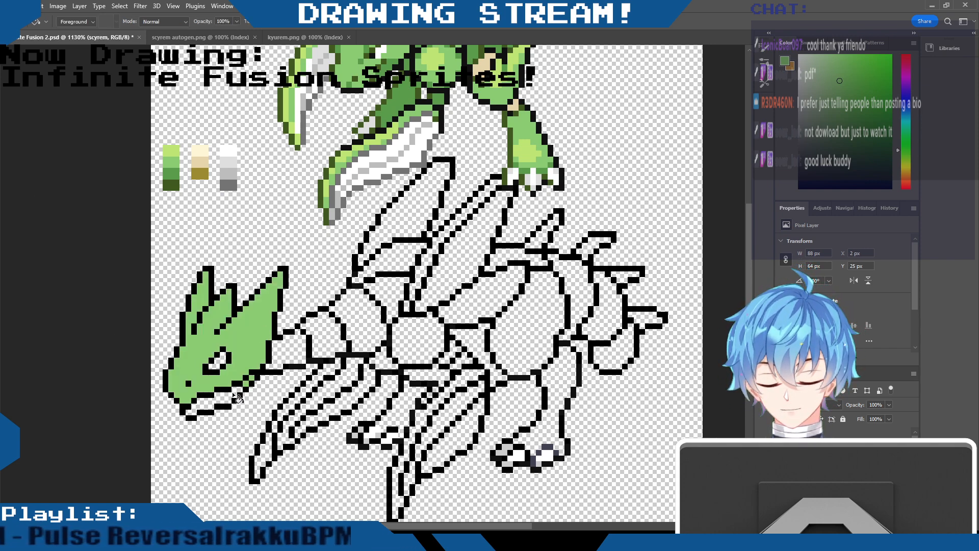
click(214, 404)
click(328, 341)
click(357, 316)
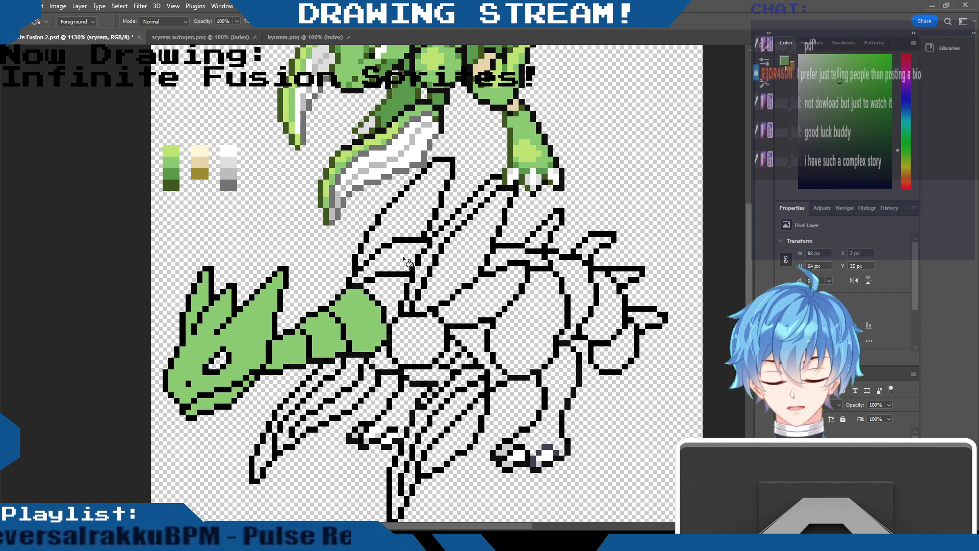
Fill the round shoulder and the back sections around the wing bases with light green
click(399, 252)
click(416, 336)
click(515, 261)
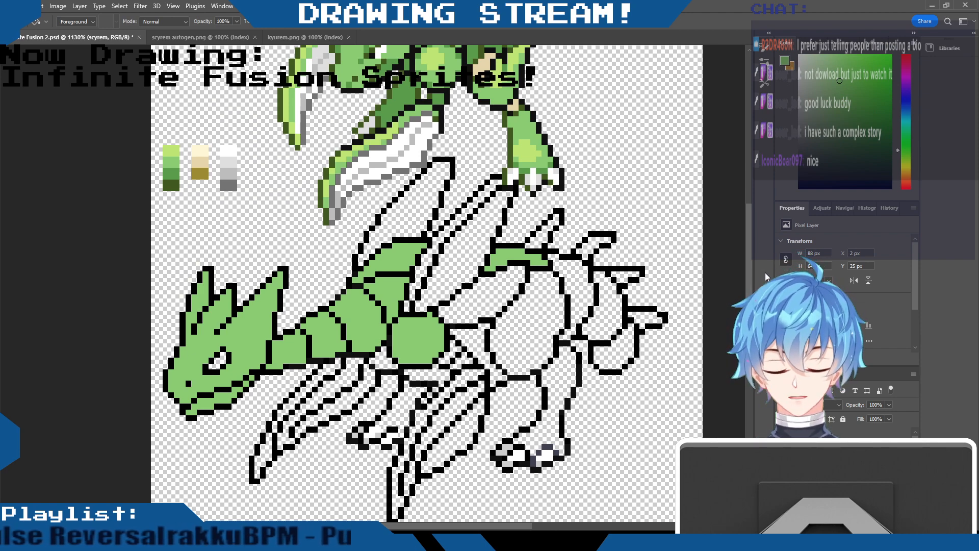
Fill the outer edge strips of both scythe arms with light green
scroll(474, 149, up, 3)
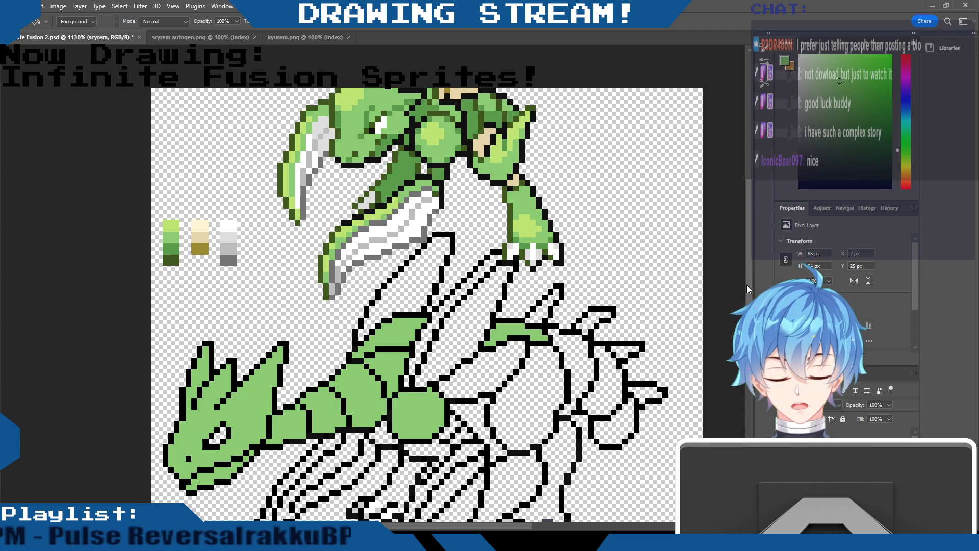
scroll(661, 291, down, 3)
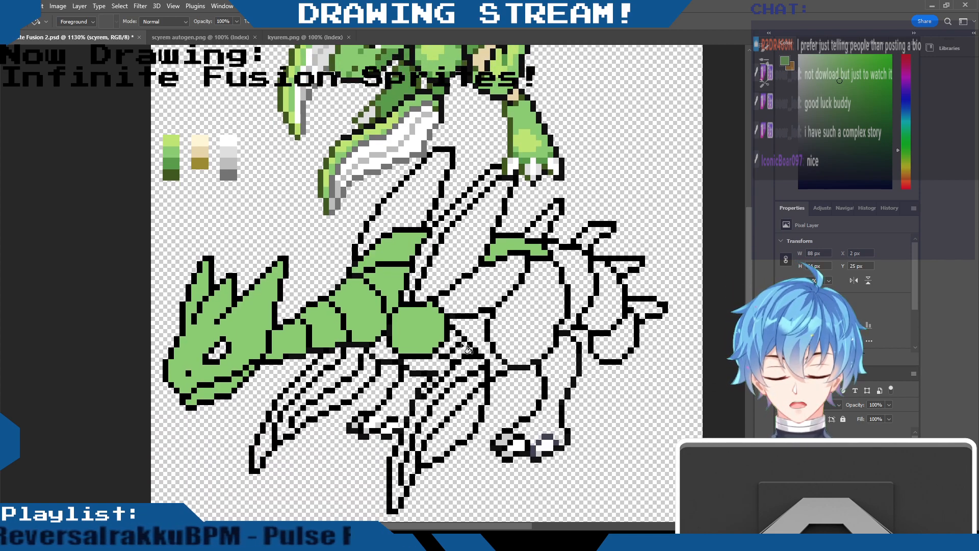
click(390, 453)
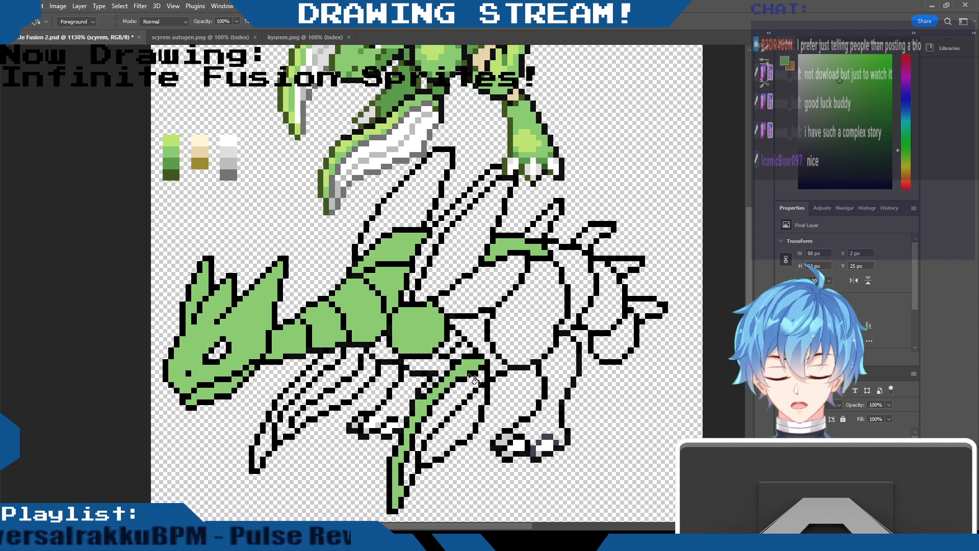
click(329, 372)
click(271, 438)
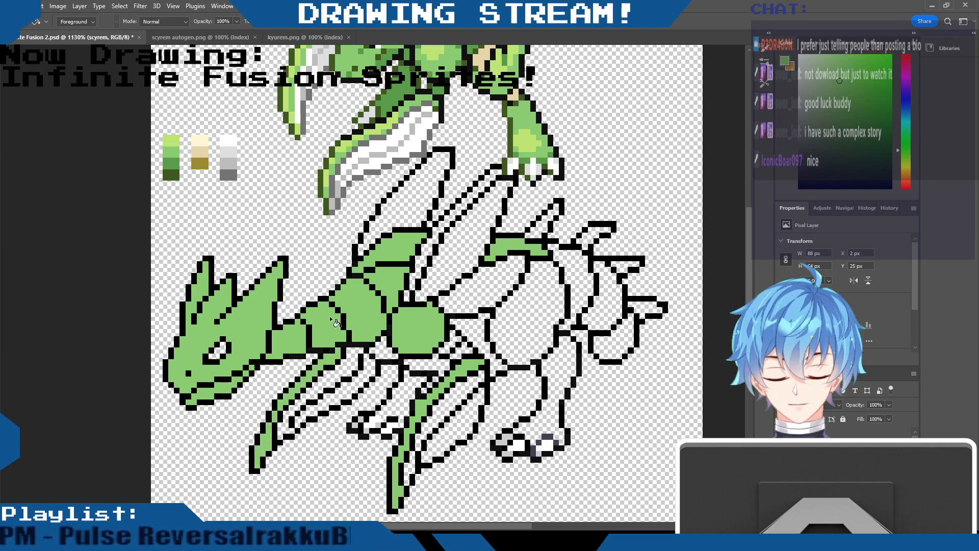
Draw a one-pixel near-black inner line along the left wing to separate its leading-edge strip
click(800, 188)
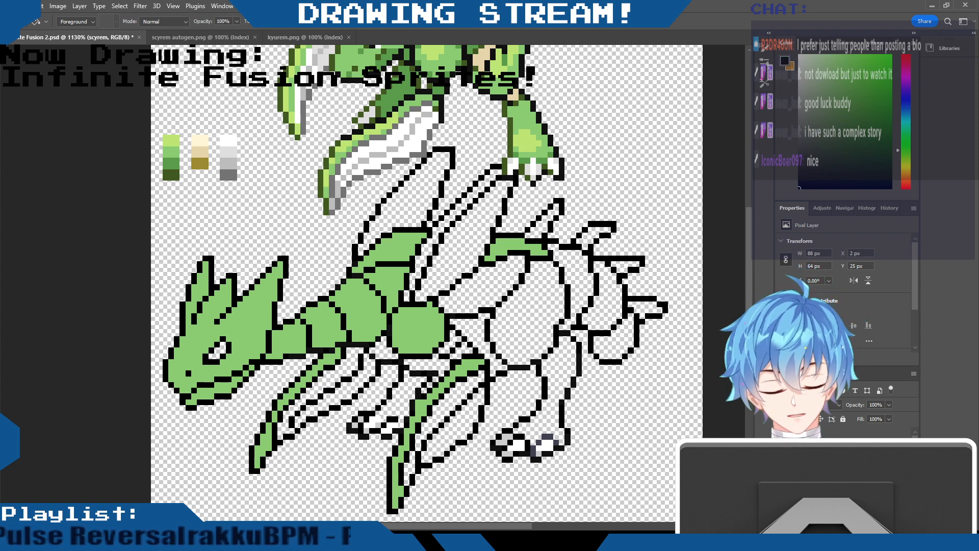
click(18, 174)
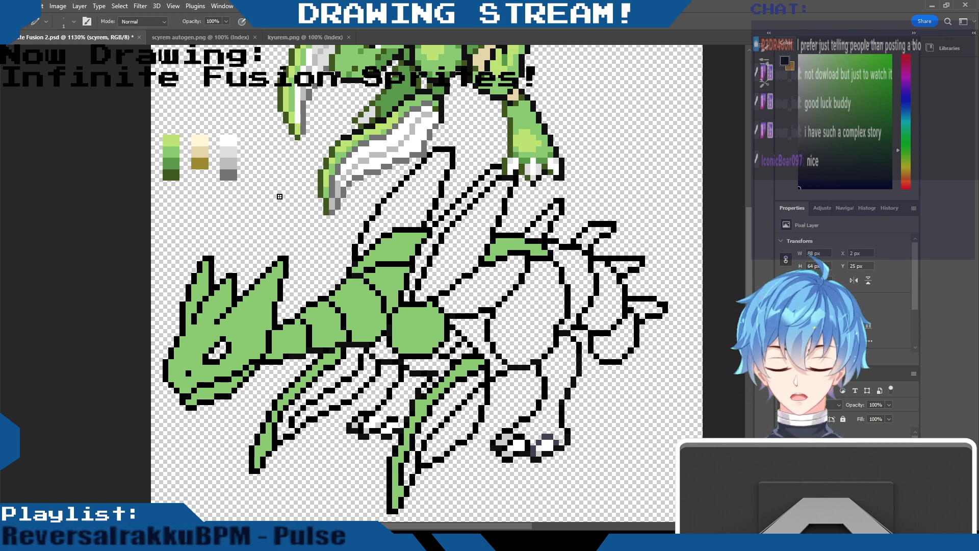
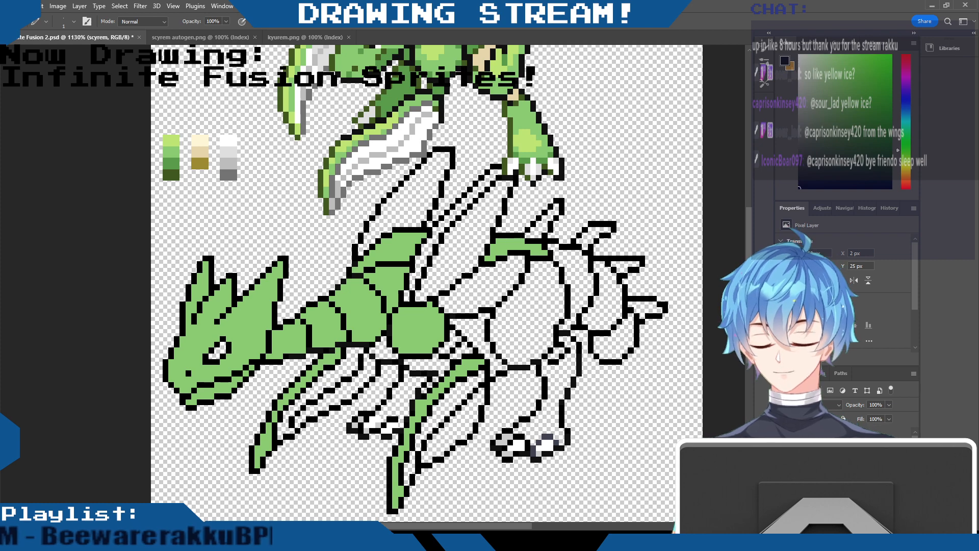
scroll(483, 334, up, 5)
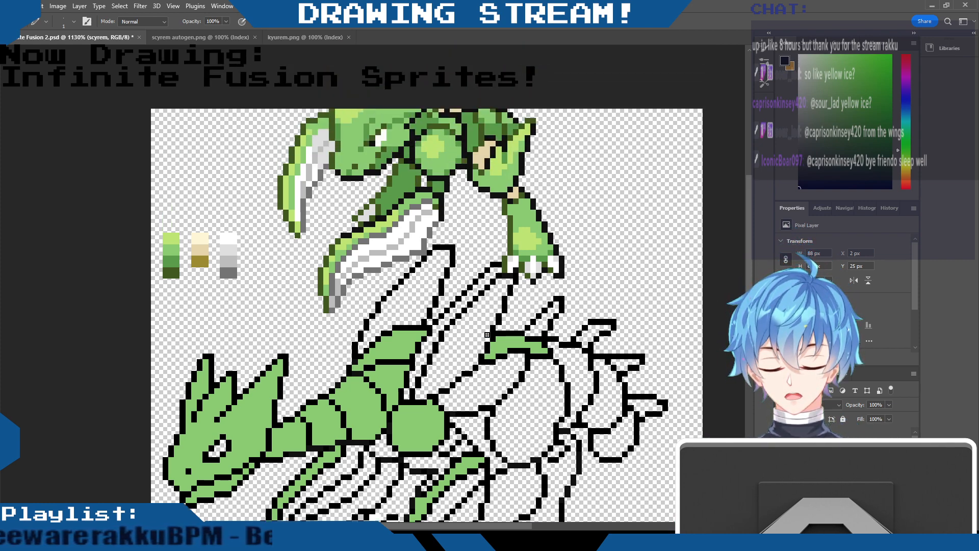
scroll(483, 335, down, 6)
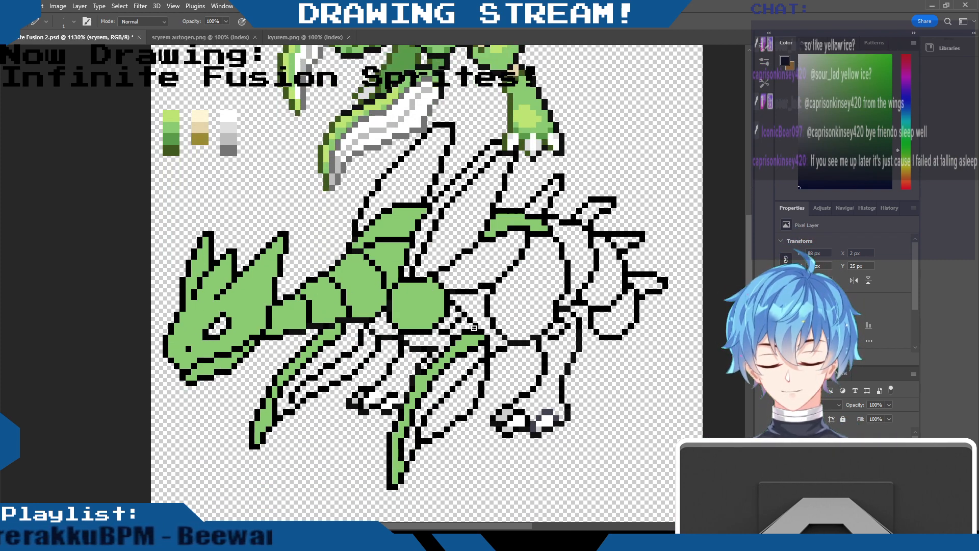
scroll(472, 327, up, 10)
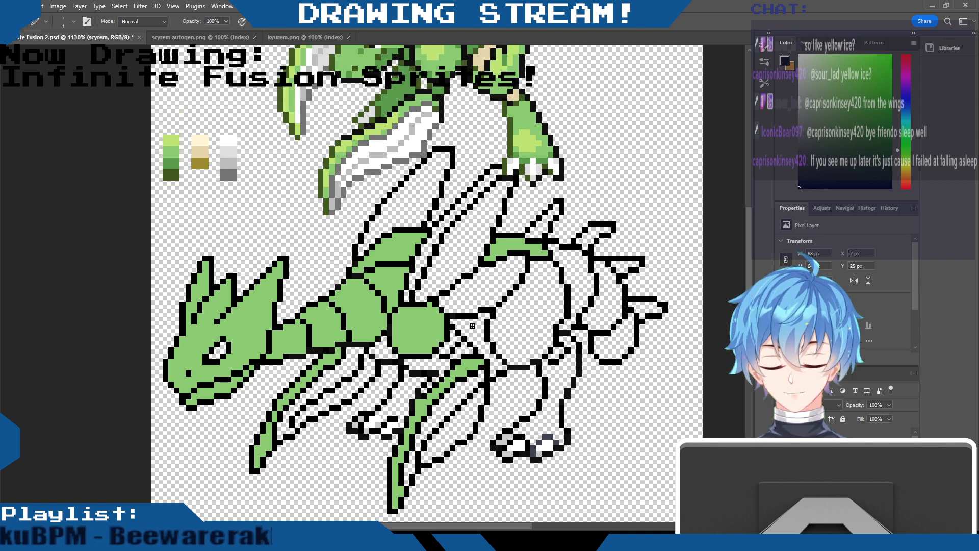
scroll(470, 324, down, 11)
scroll(470, 324, down, 2)
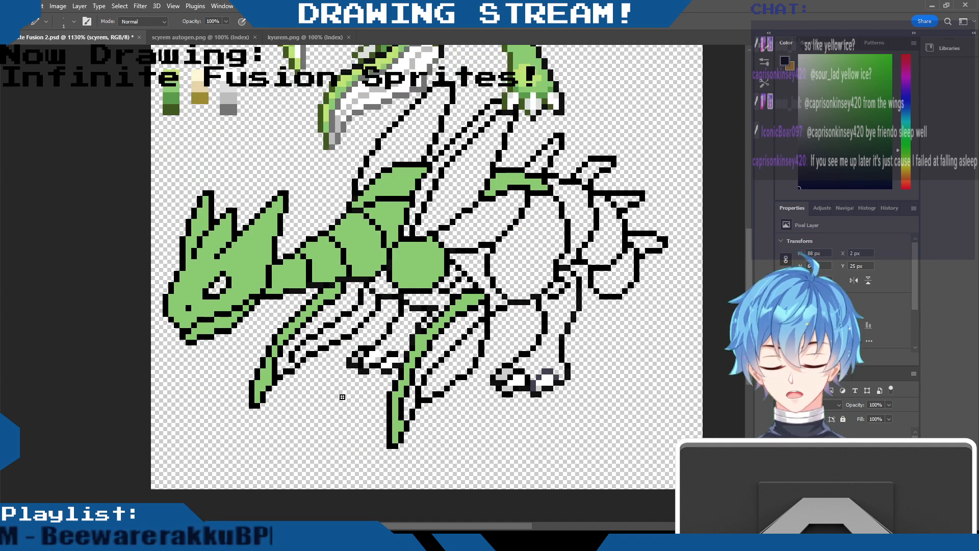
scroll(340, 369, up, 1)
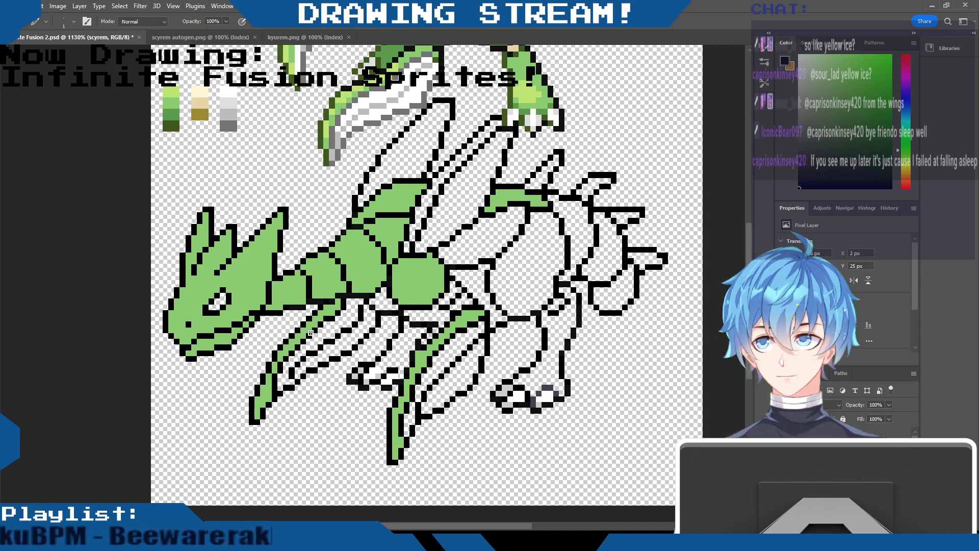
scroll(474, 273, up, 4)
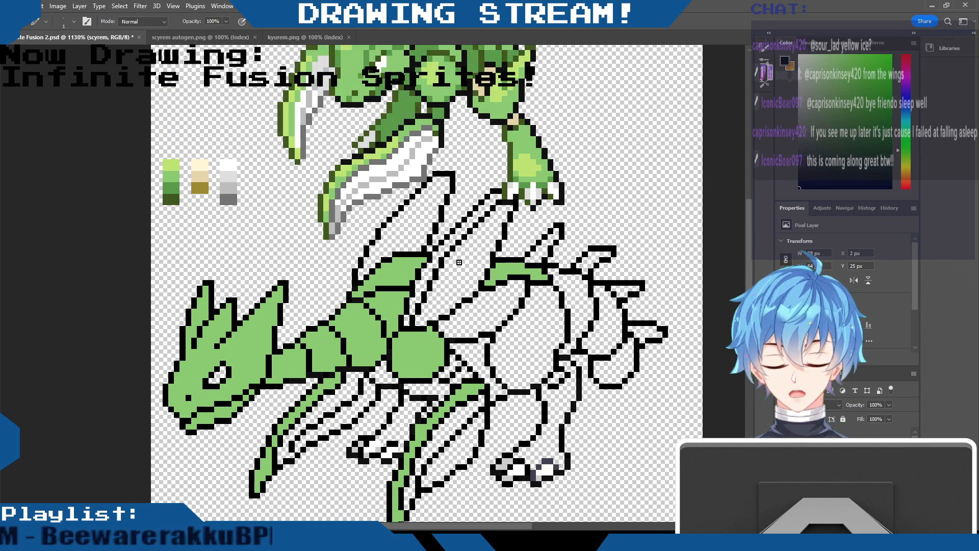
scroll(462, 264, up, 1)
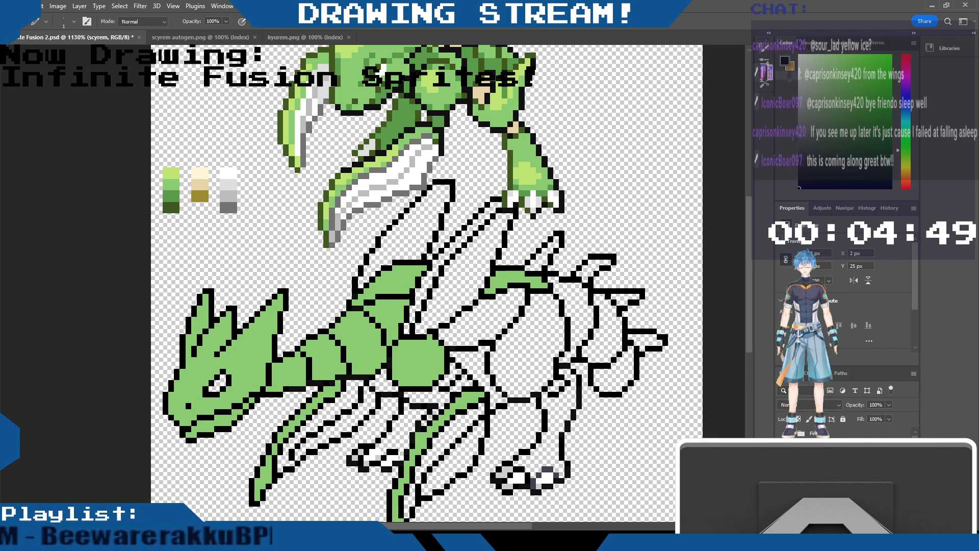
mouse_move(749, 207)
mouse_down()
mouse_move(749, 196)
mouse_move(748, 229)
mouse_move(757, 174)
mouse_move(753, 210)
mouse_up()
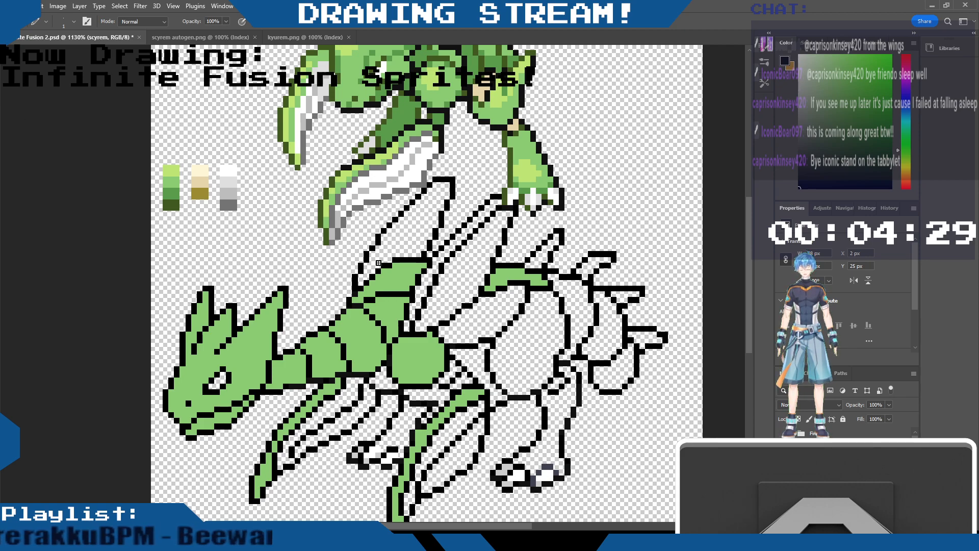
drag(378, 263, 443, 179)
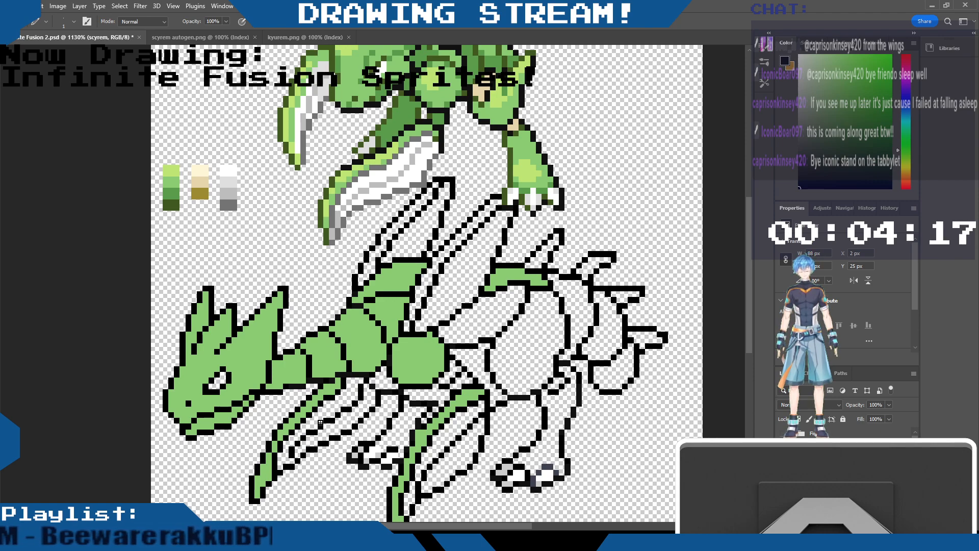
Sample the head's light green and fill the leading-edge strips of both wings with it
key(i)
click(250, 342)
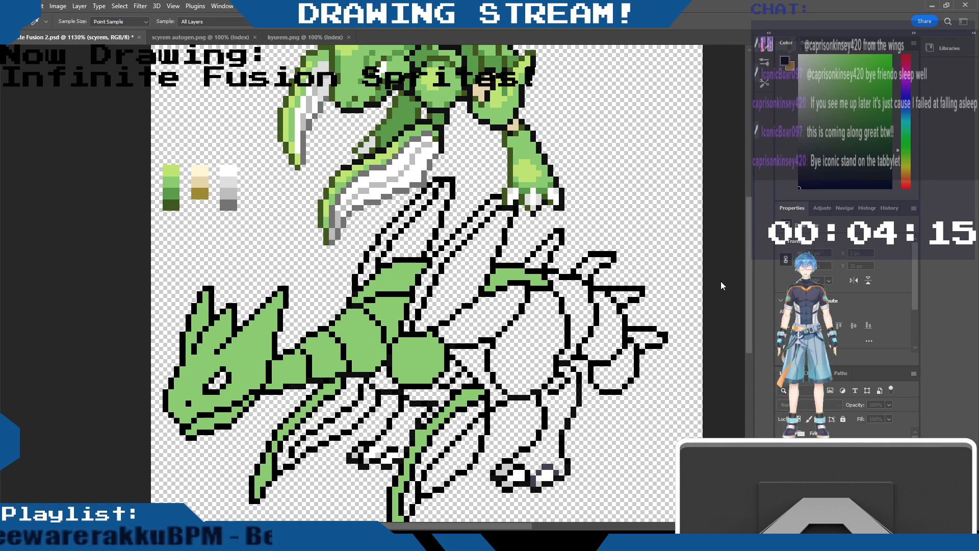
key(b)
key(g)
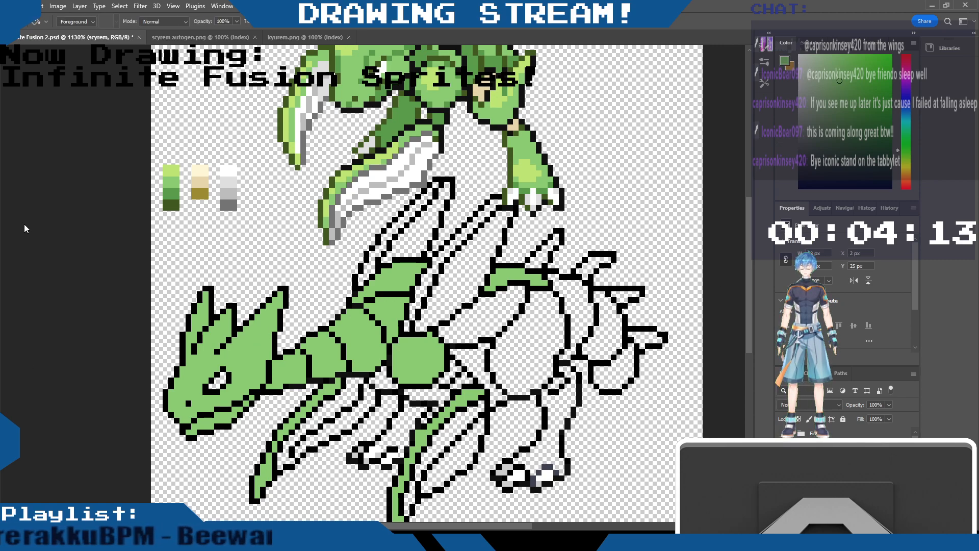
click(432, 197)
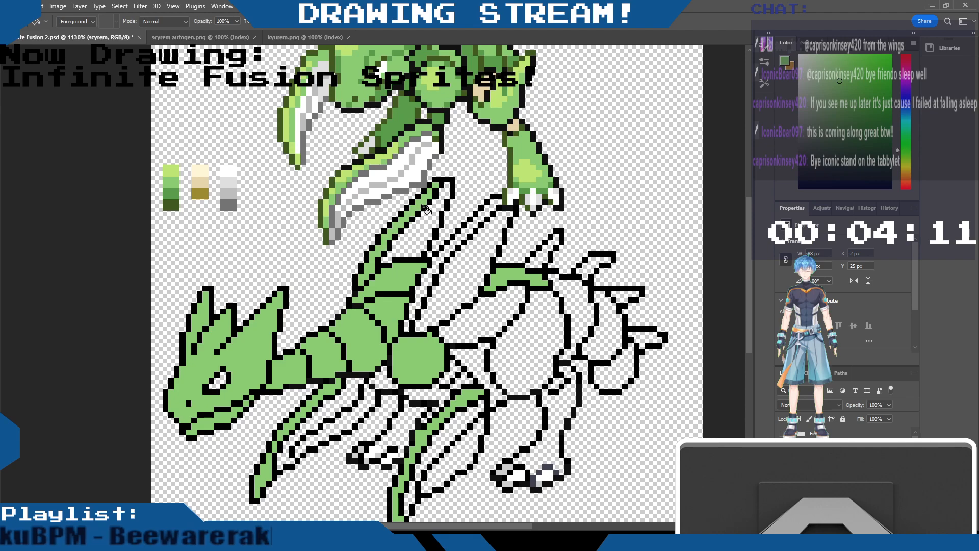
click(494, 202)
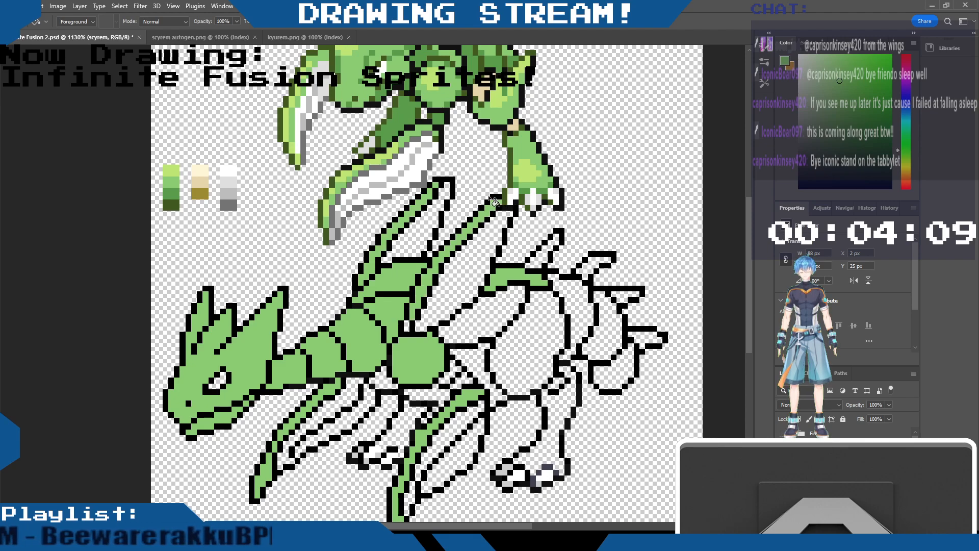
Hide the Scyther reference sprite, keeping the autogenerated fusion reference hidden as well
click(783, 474)
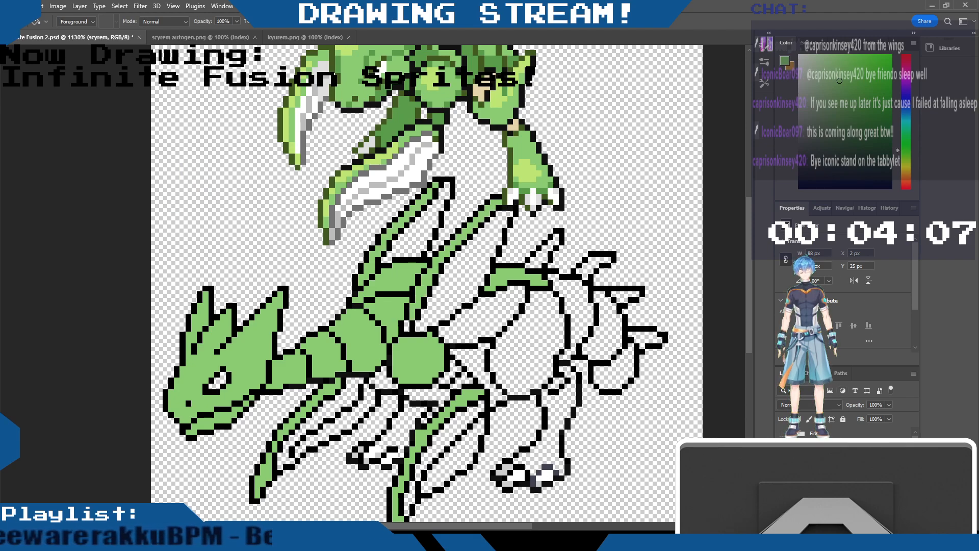
click(783, 475)
click(783, 488)
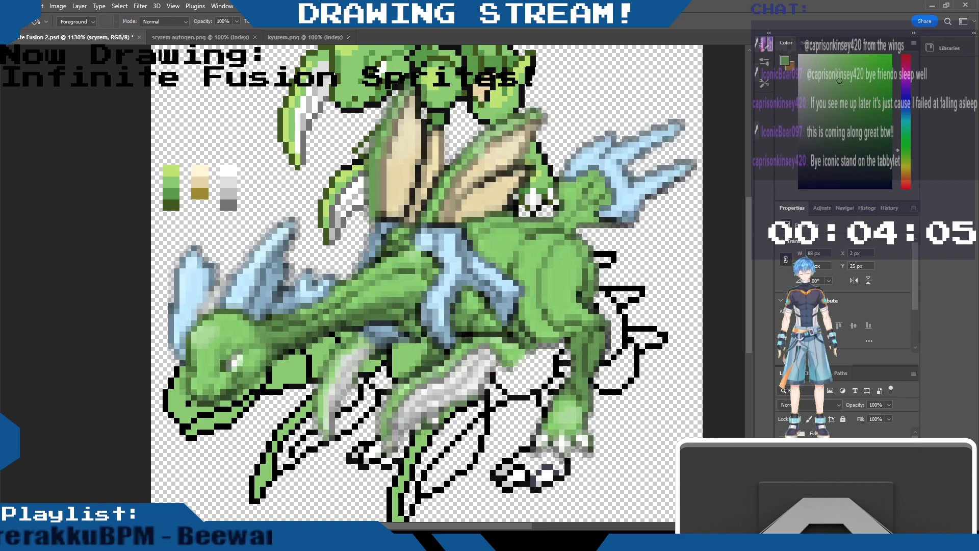
click(783, 489)
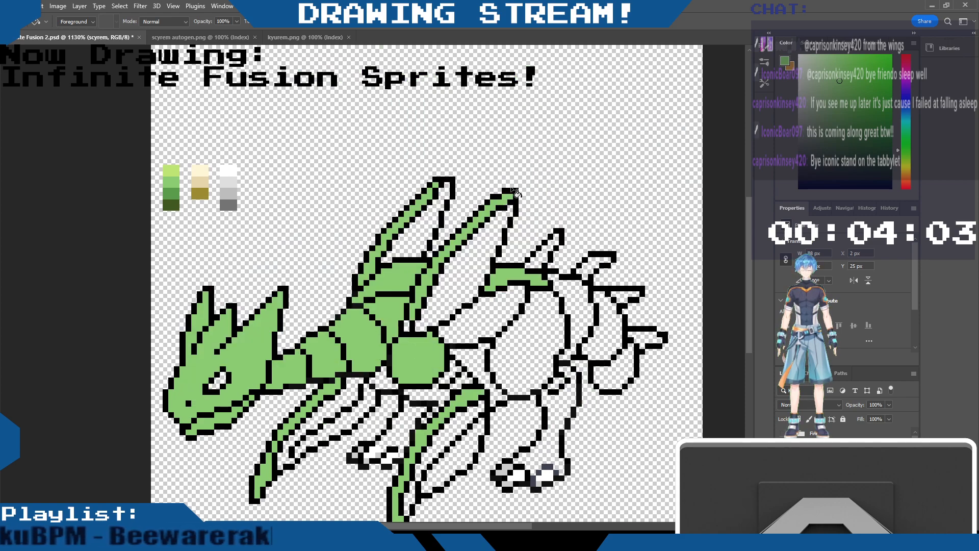
Fill the belly, haunch, hind leg and front leg with light green
click(482, 363)
click(537, 347)
click(544, 435)
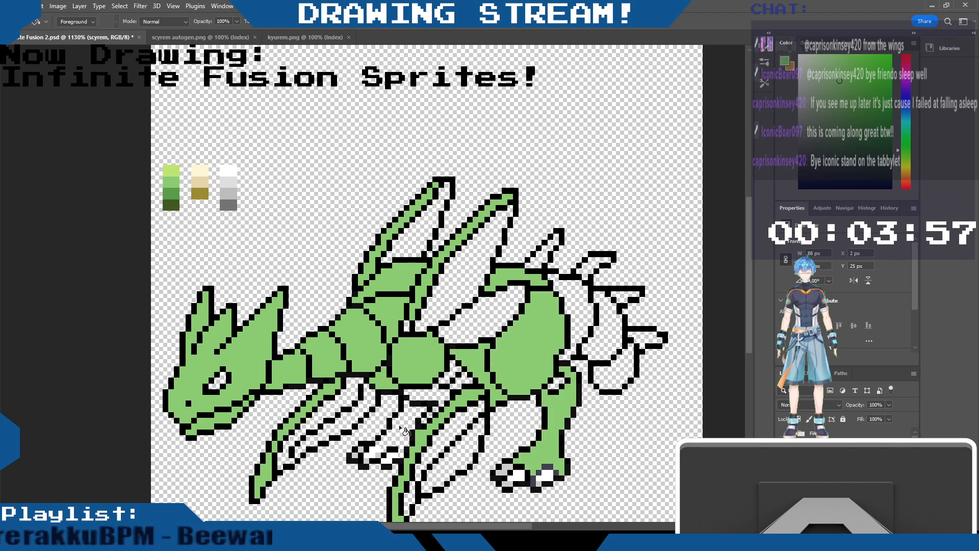
click(401, 420)
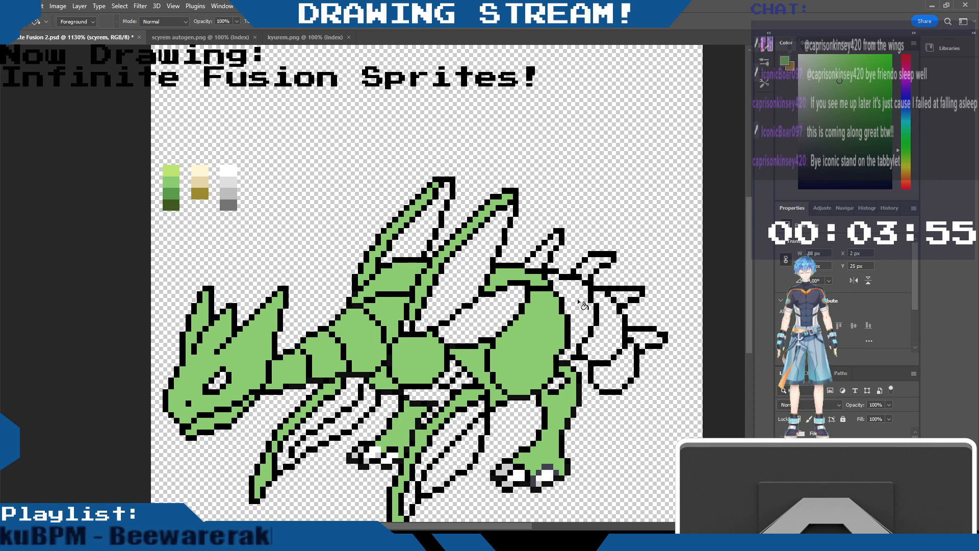
Fill the remaining rump and tail segments with light green, leaving the spikes unfilled
click(574, 326)
click(608, 327)
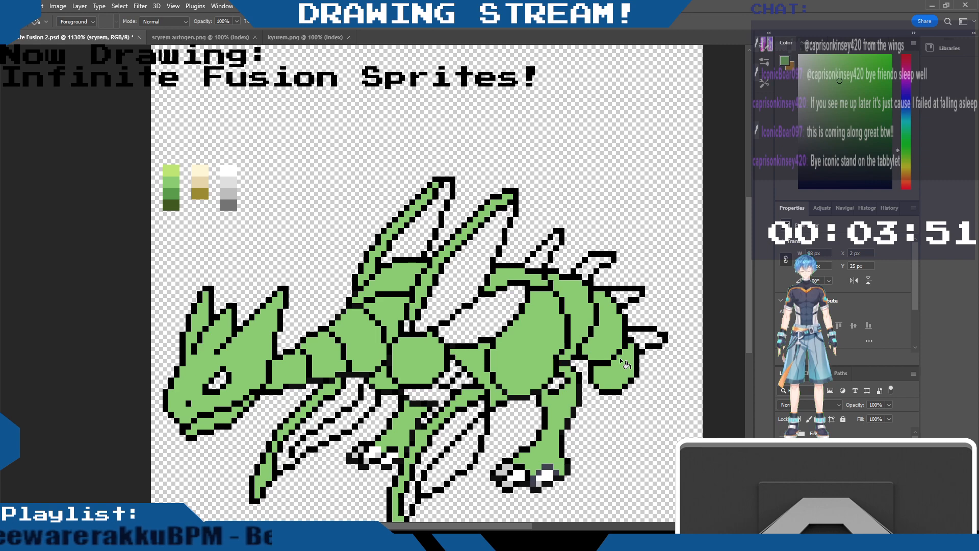
drag(749, 207, 747, 233)
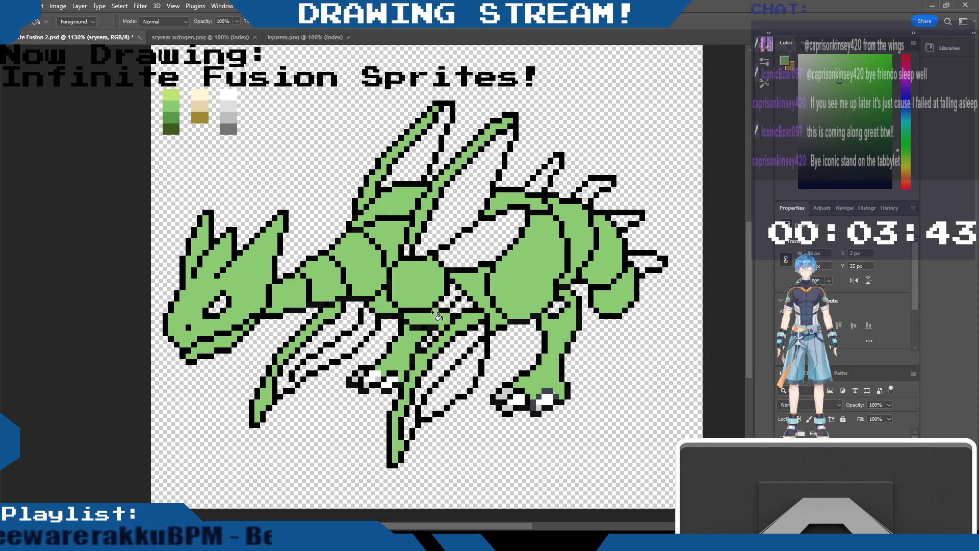
scroll(748, 273, up, 2)
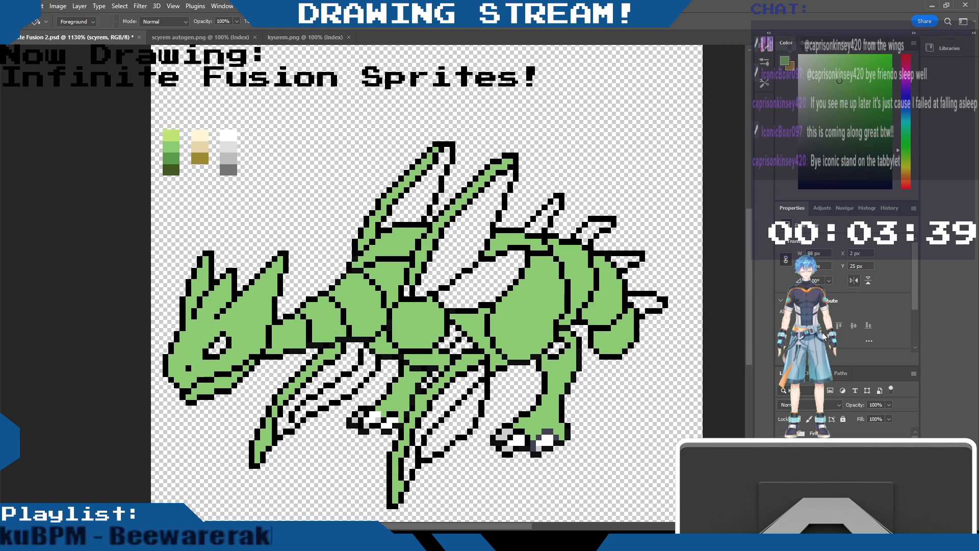
Show the Scyther reference sprite and sample the lightest cream from the palette for filling
click(784, 474)
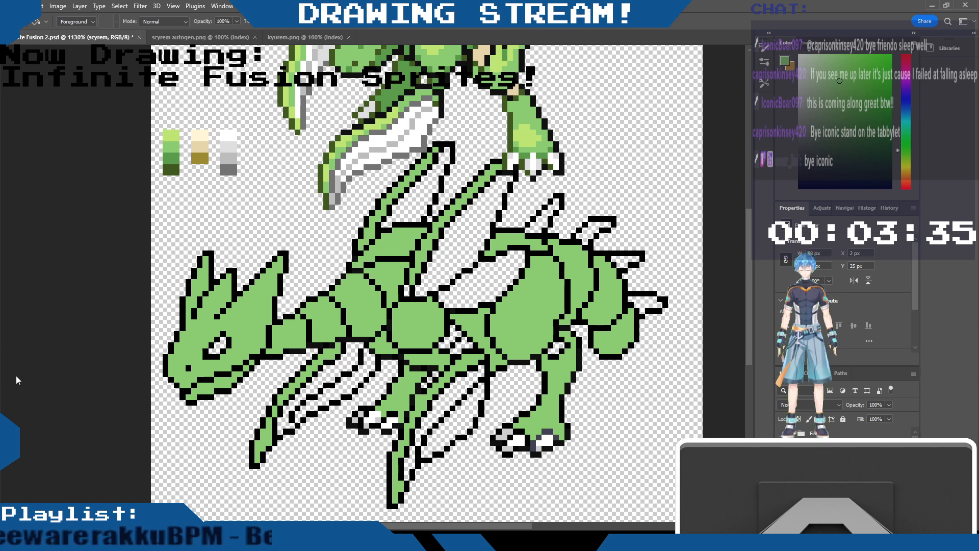
key(i)
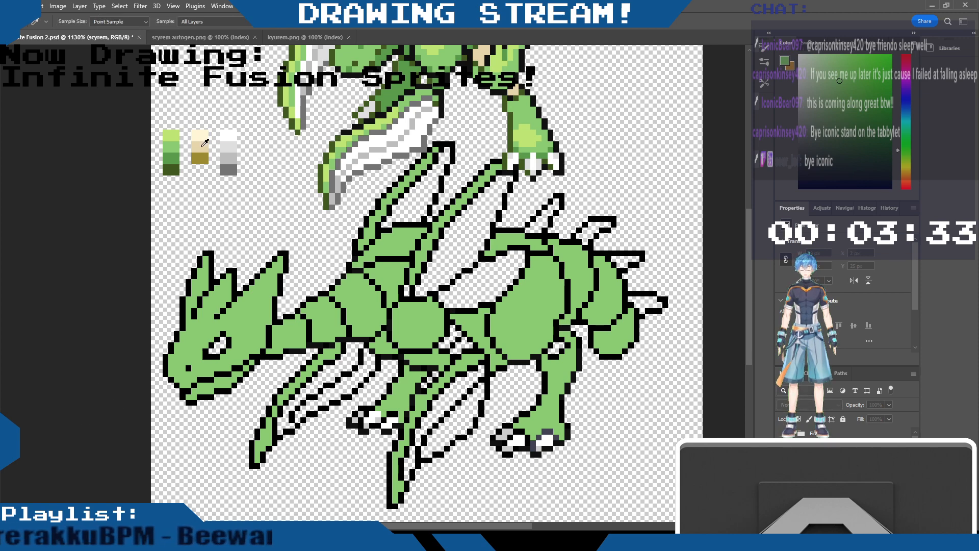
click(204, 133)
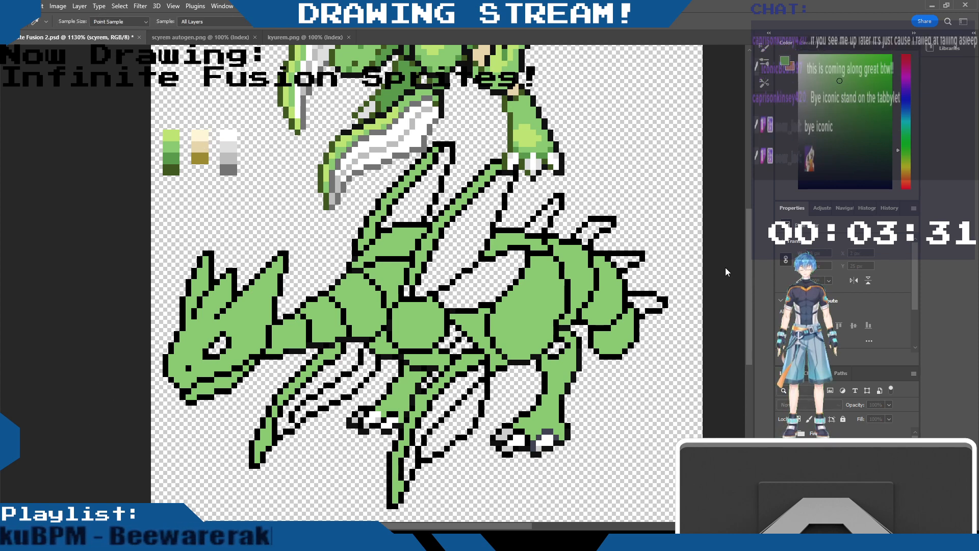
key(g)
Move the Scyther reference sprite down and to the right, to X 36 px and Y -5 px, so its wings show on the canvas
drag(749, 241, 750, 201)
click(816, 454)
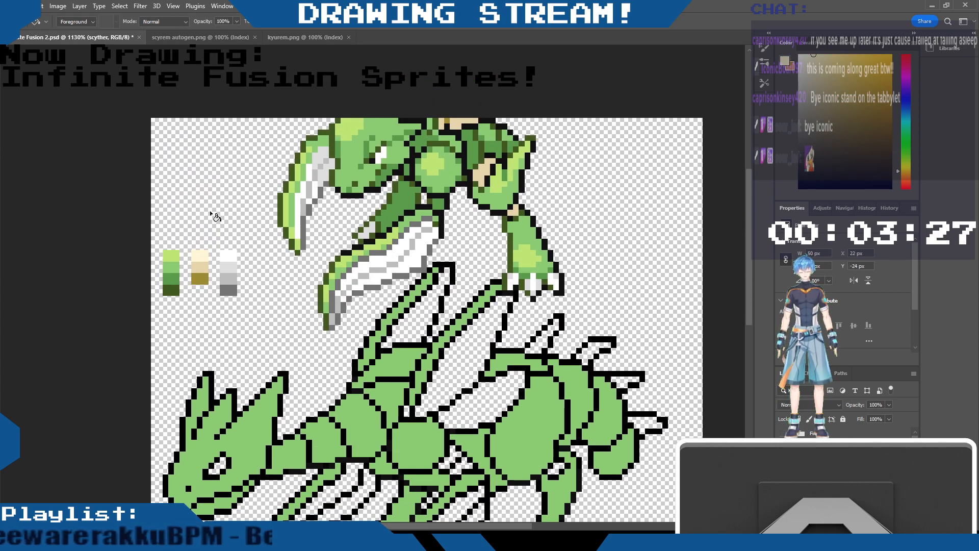
click(11, 69)
drag(504, 184, 585, 291)
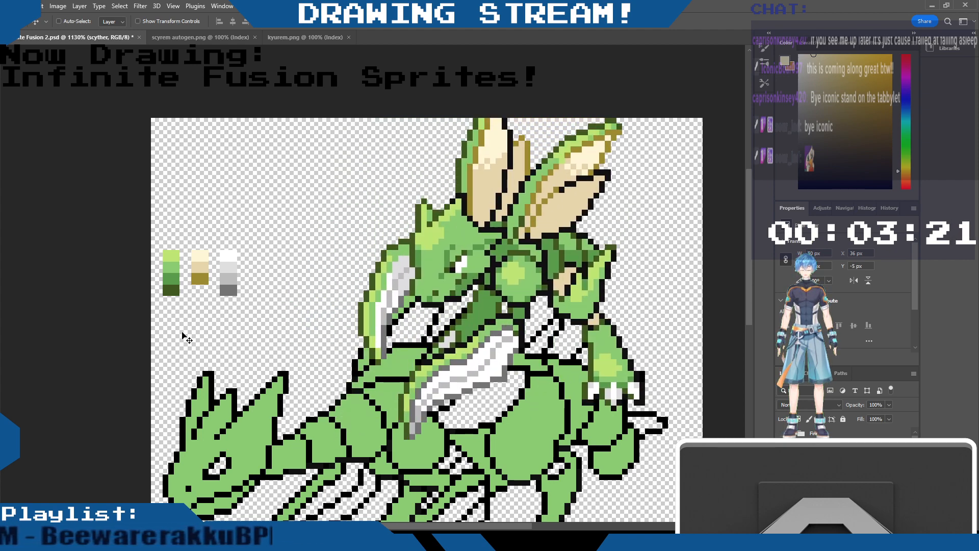
key(i)
key(v)
drag(747, 214, 752, 247)
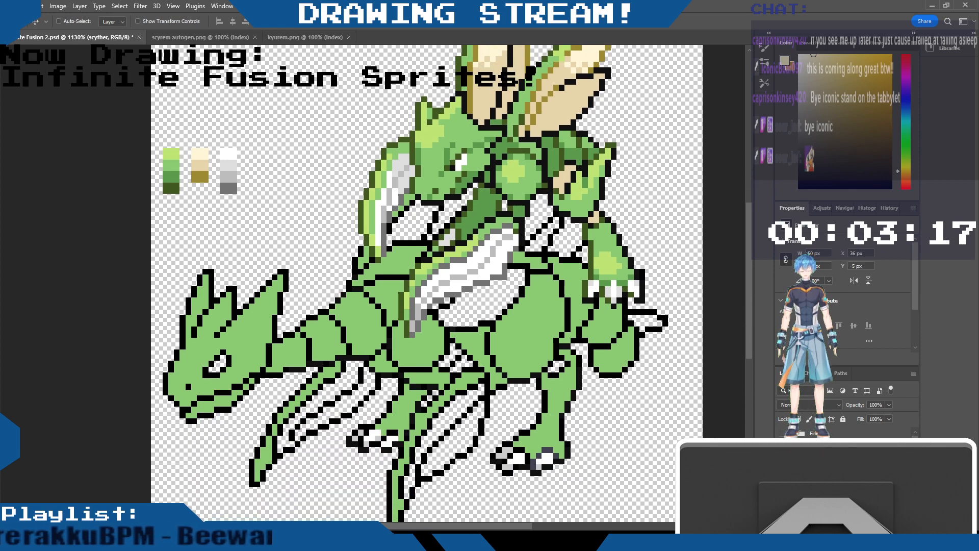
Hide the Scyther reference sprite and make the scyrem layer active for filling
click(782, 462)
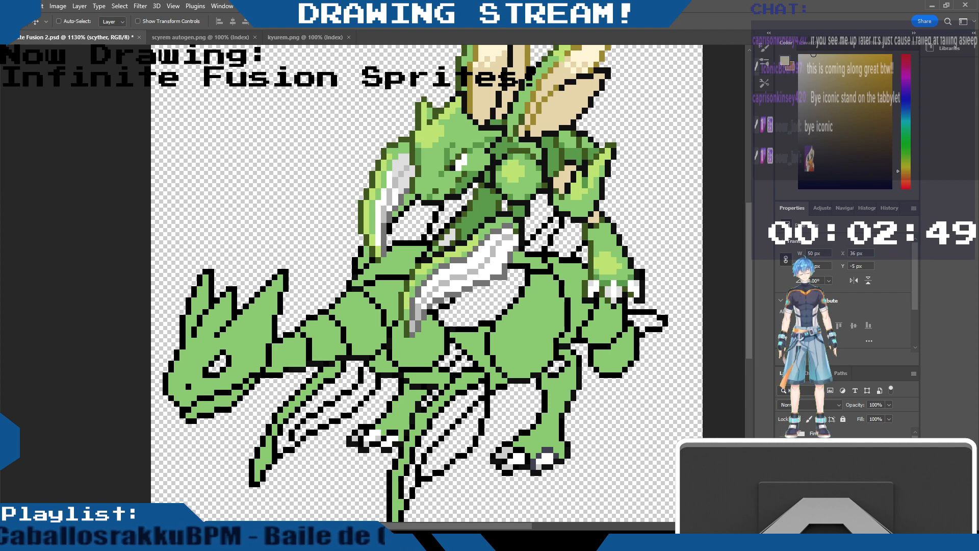
click(783, 472)
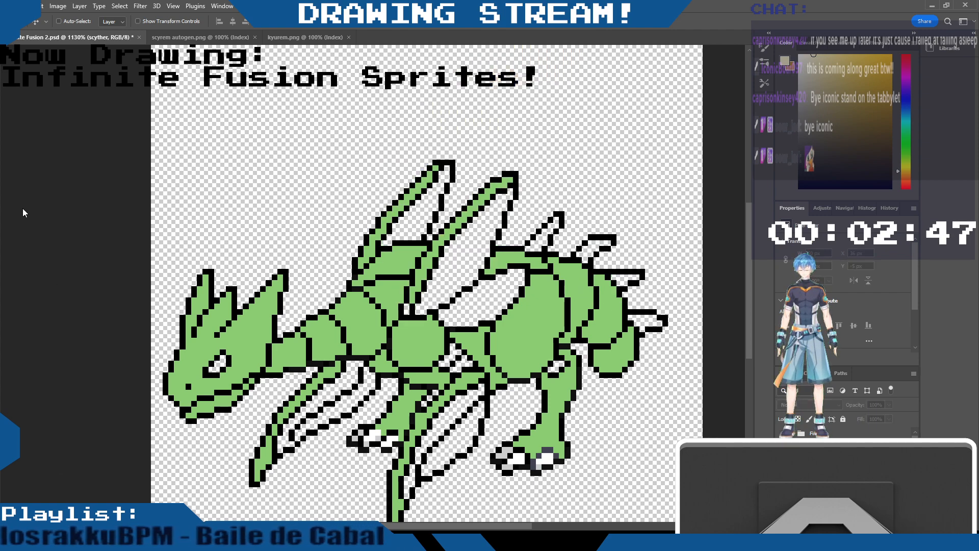
click(9, 227)
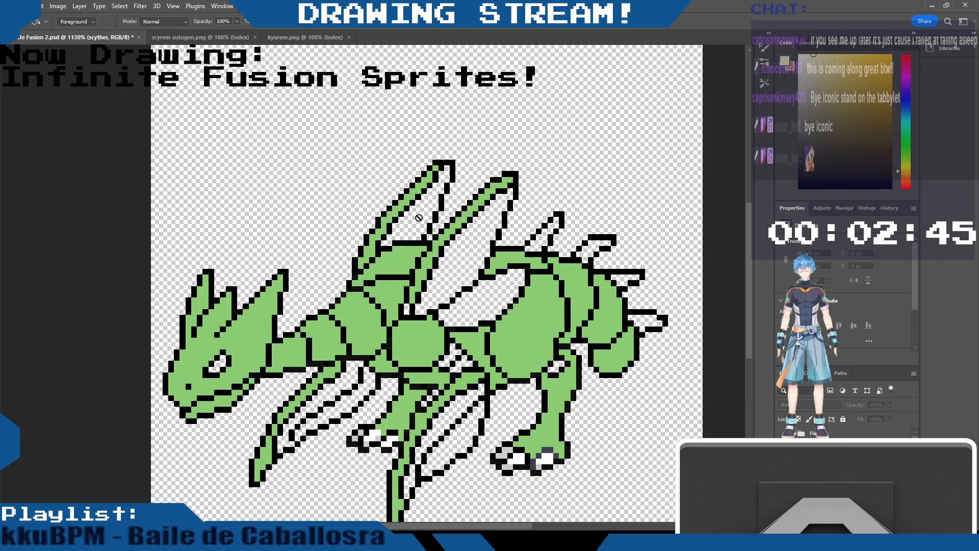
click(826, 456)
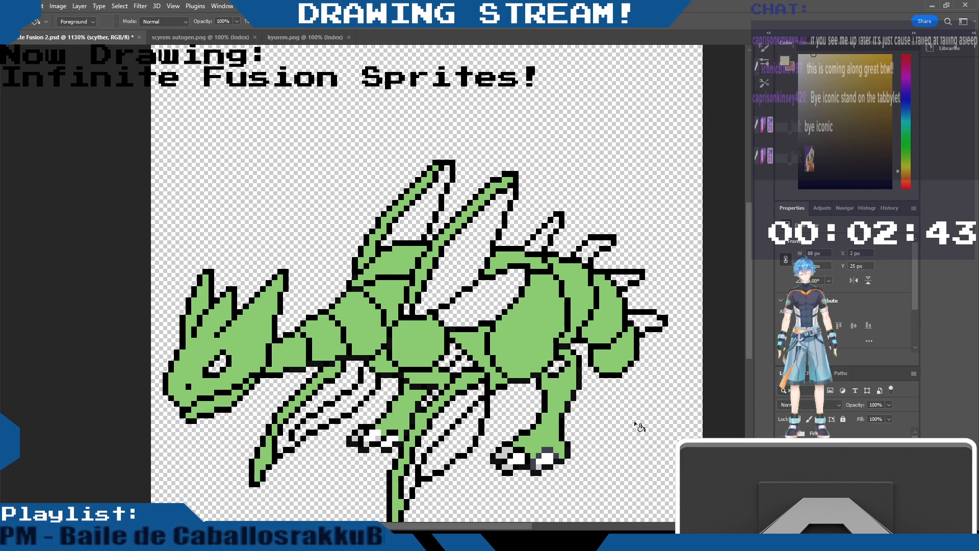
Fill the wing membranes, the gap above the hind leg and the small belly sections with light cream
click(417, 215)
click(472, 245)
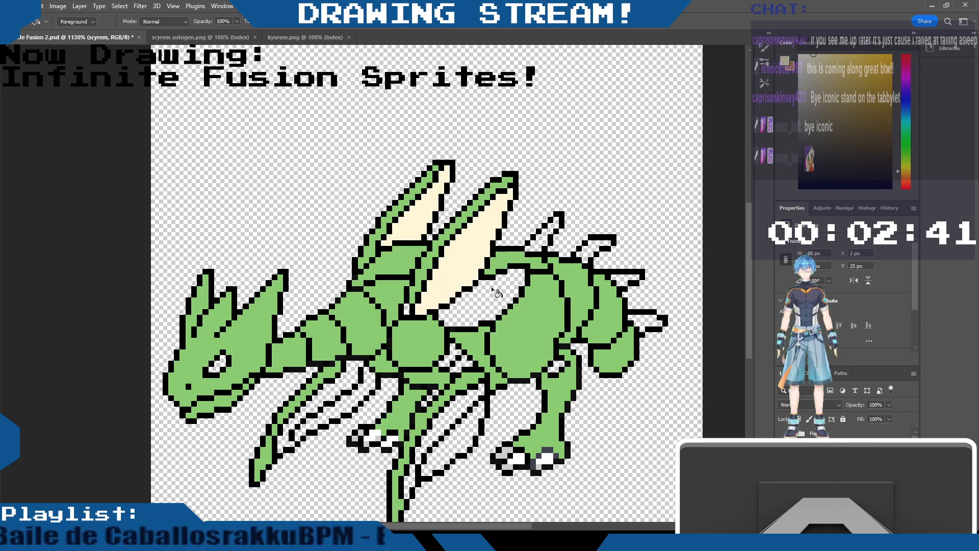
click(493, 302)
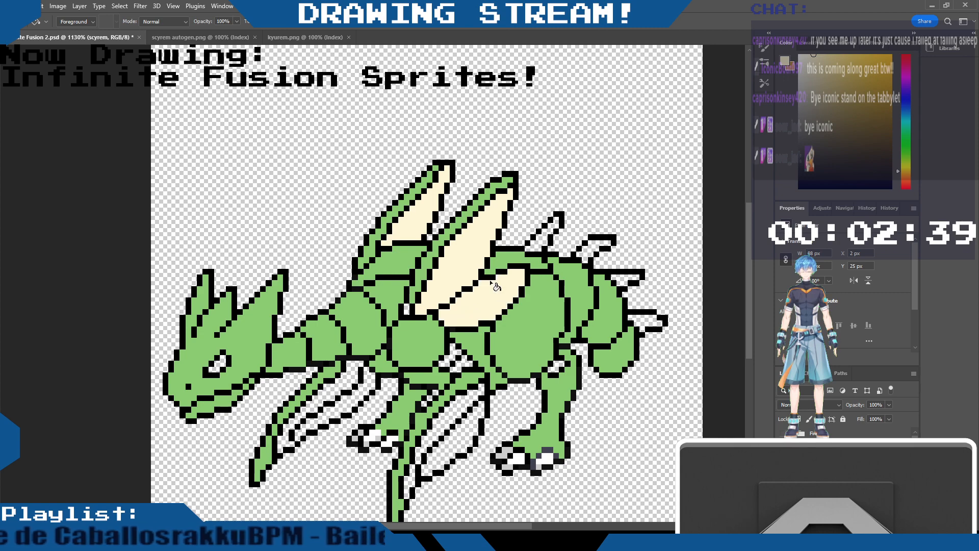
click(556, 367)
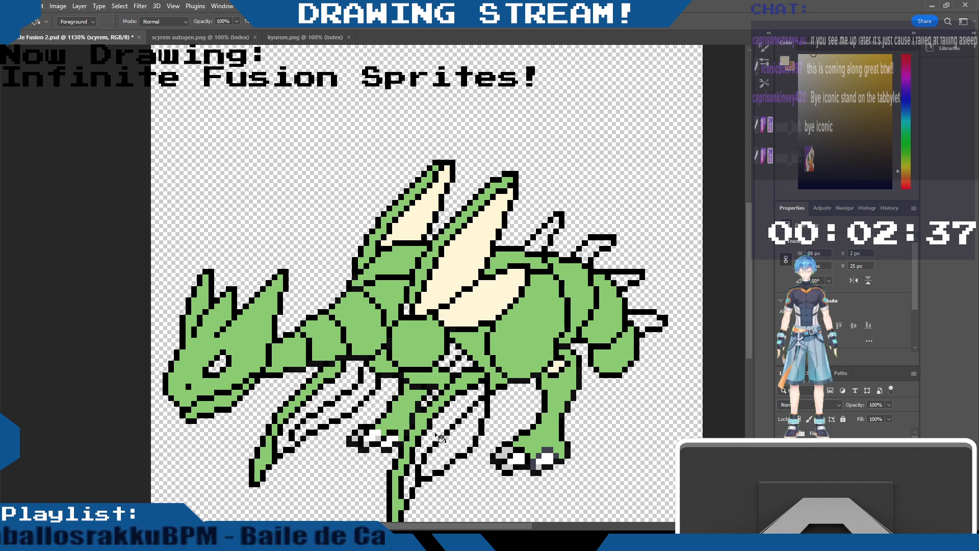
click(459, 359)
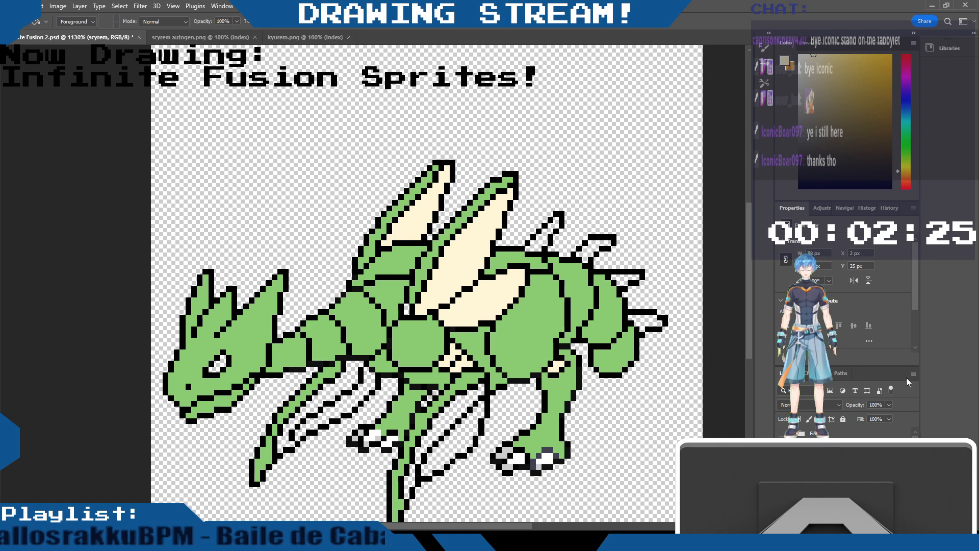
Sample the body's light green and fill the small empty gap at the base of the near wing
click(16, 377)
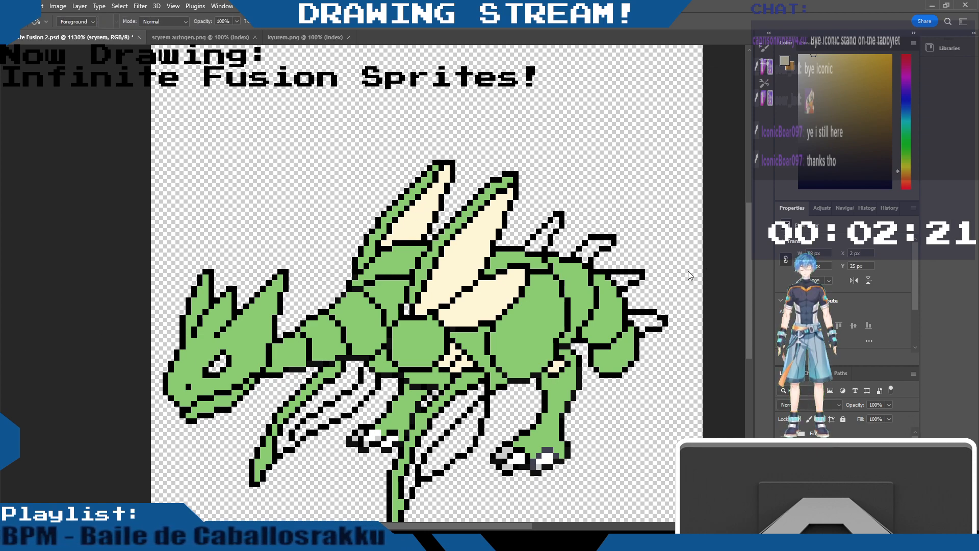
click(688, 275)
click(407, 309)
key(ctrl+z)
click(14, 371)
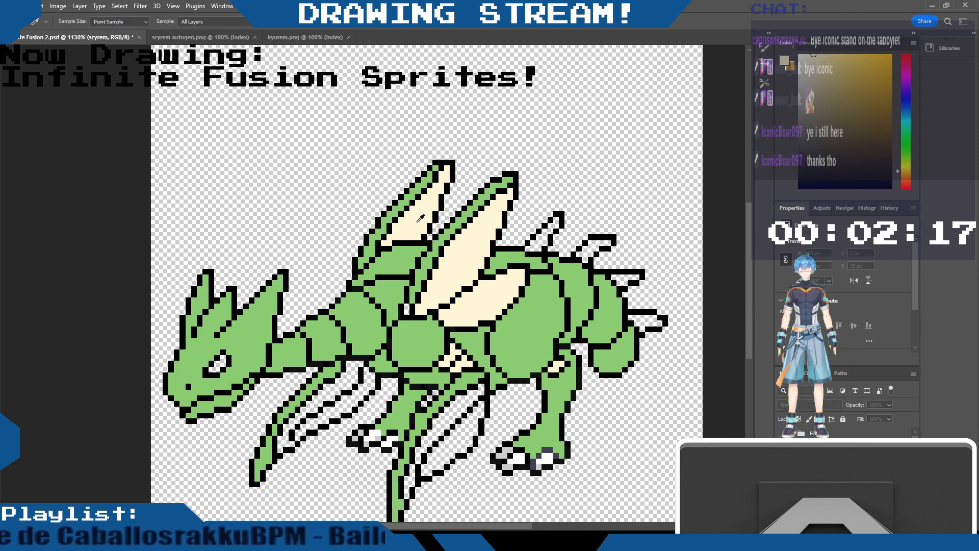
click(700, 277)
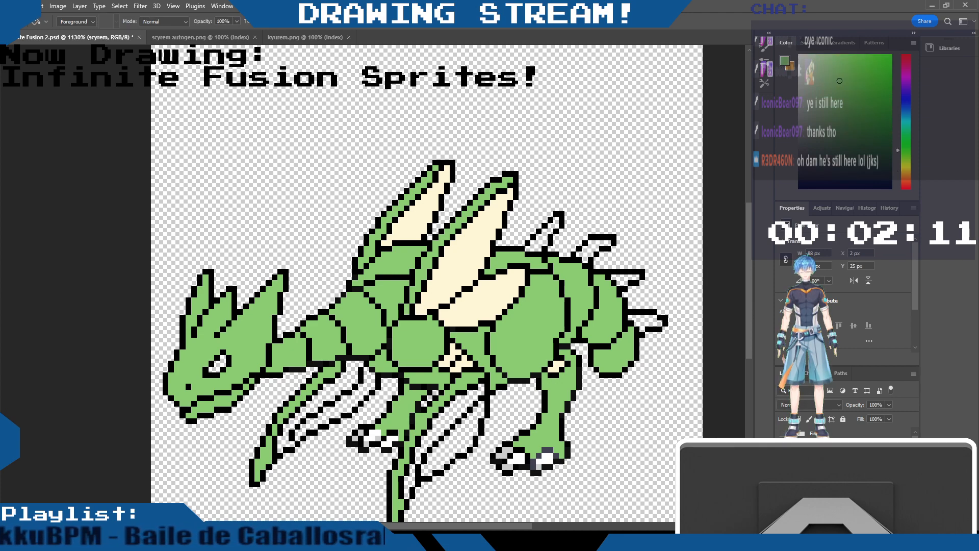
Show the palette swatches again, sample white and fill the back and tail spikes and the hind-foot claws with it
key(ctrl+z)
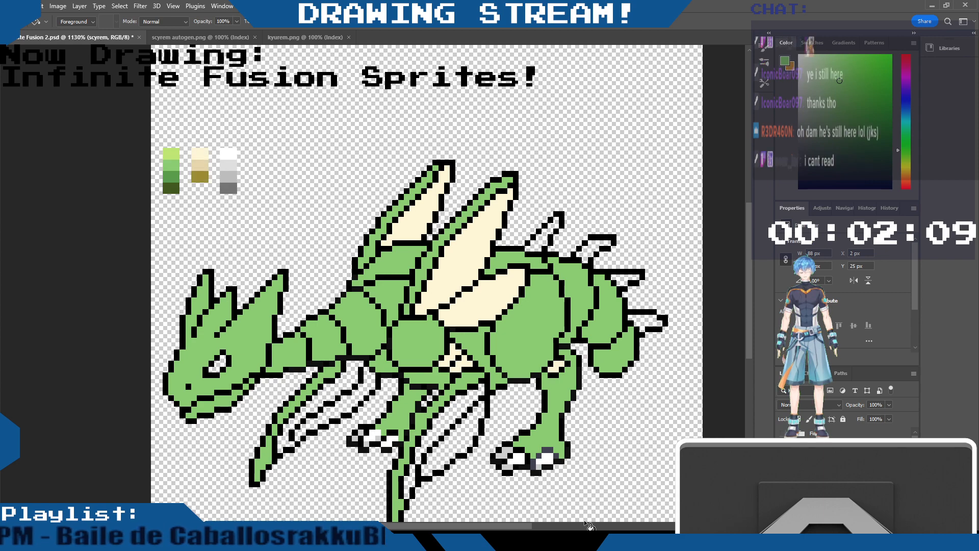
key(i)
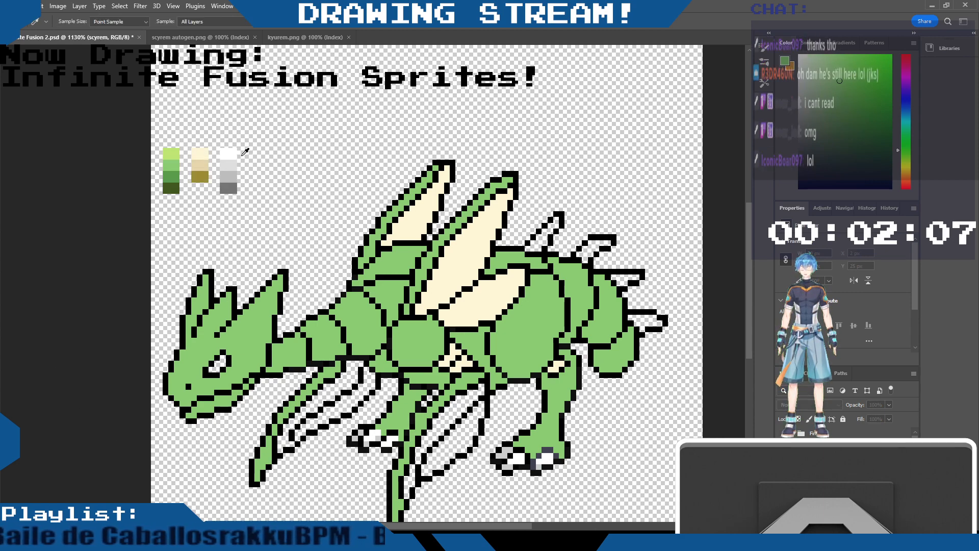
key(g)
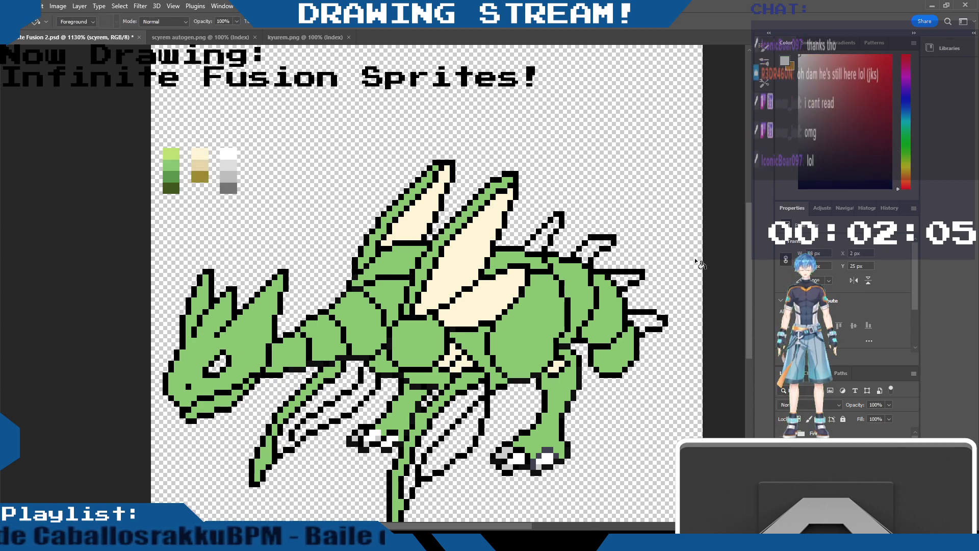
click(564, 236)
click(638, 275)
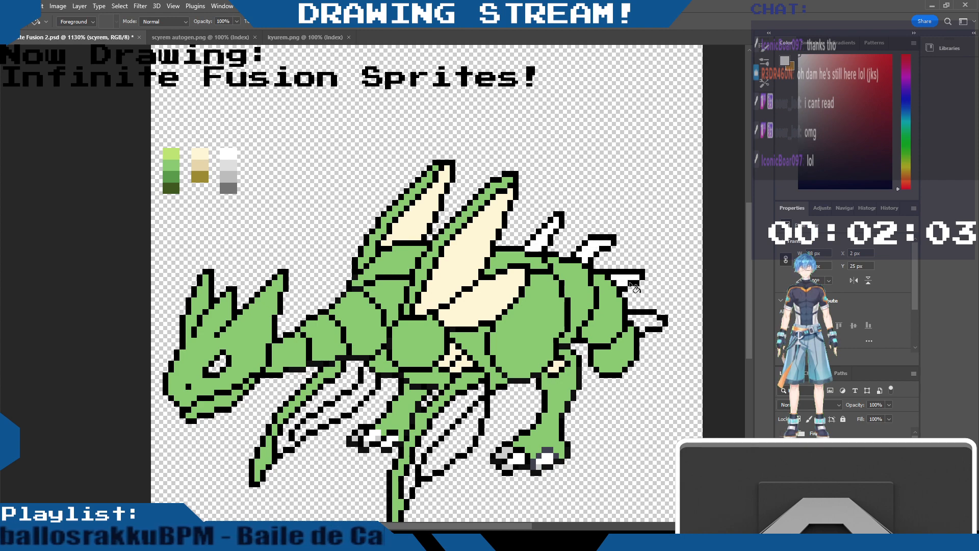
click(649, 323)
click(548, 462)
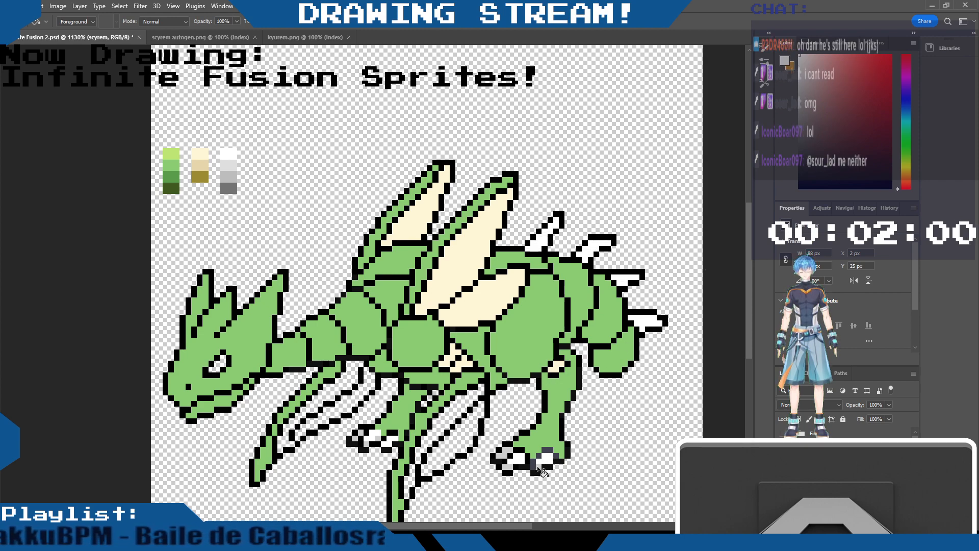
click(504, 453)
Fill all sections of both scythe blades with white, leaving their green edges
click(458, 421)
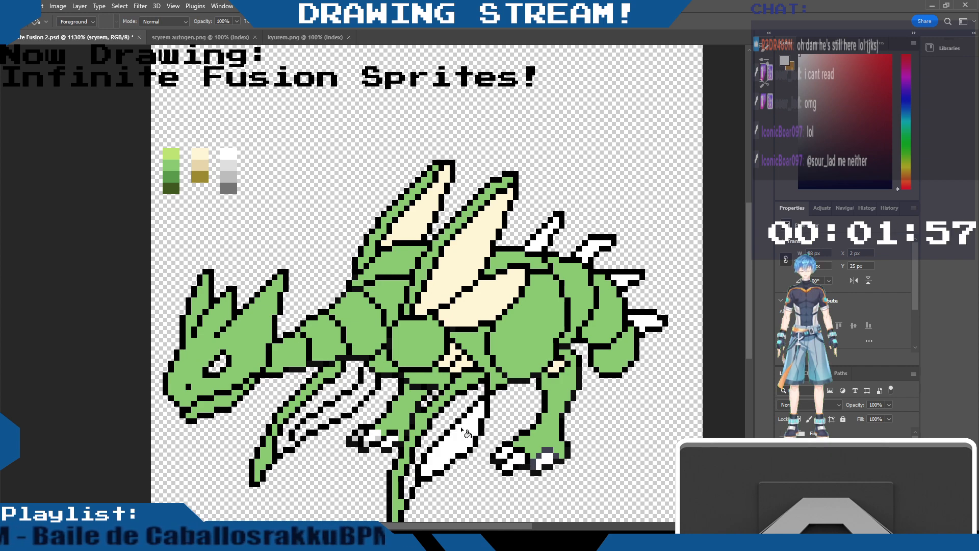
click(462, 416)
click(409, 485)
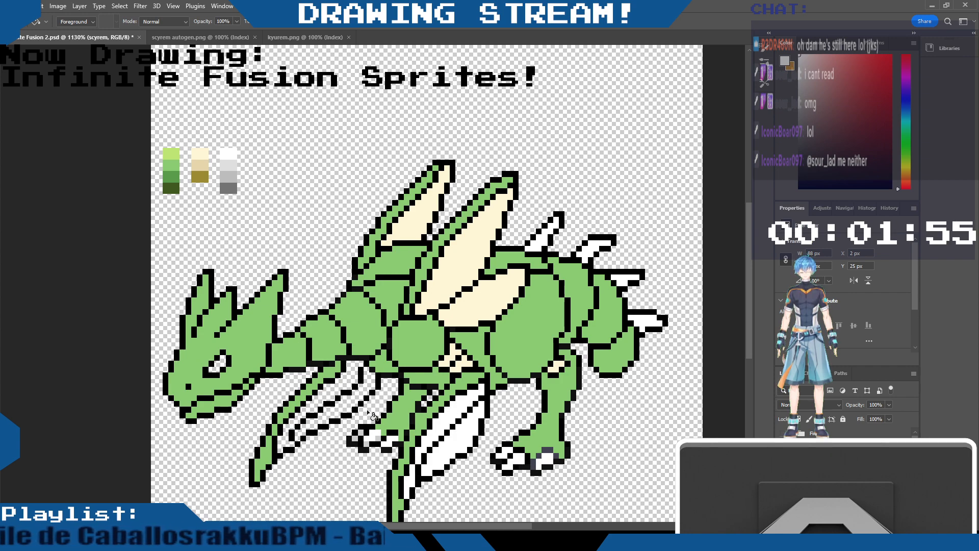
click(353, 405)
click(302, 426)
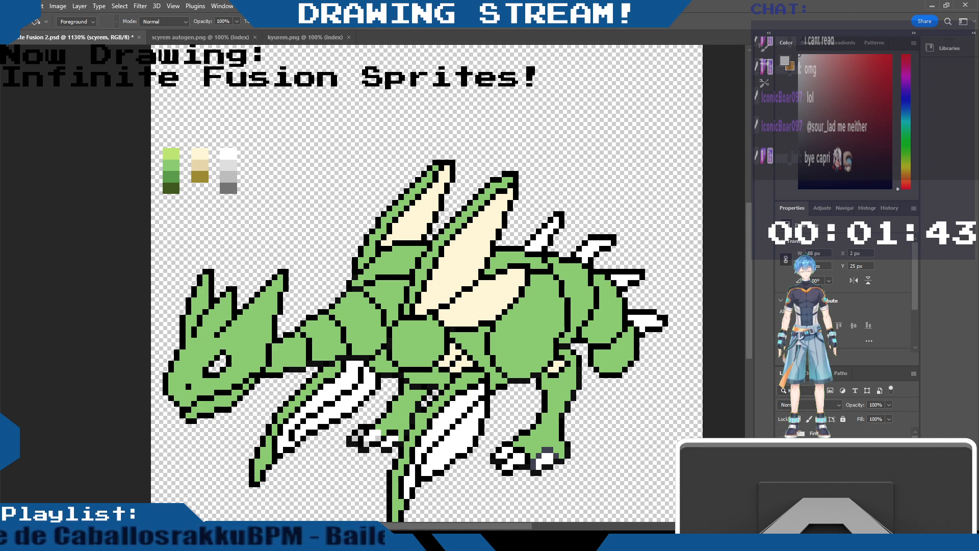
Show the Scyther reference sprite again and sample the light green from the palette
click(784, 464)
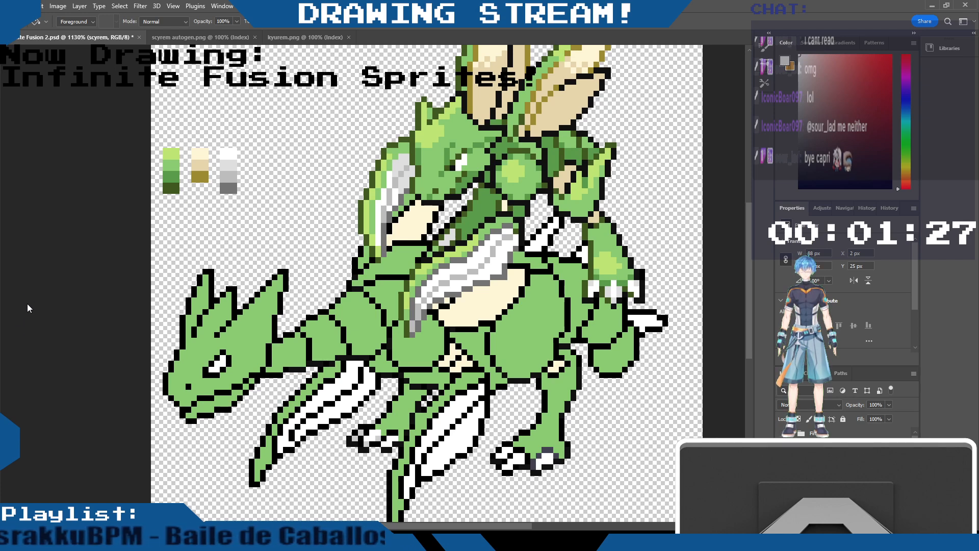
key(i)
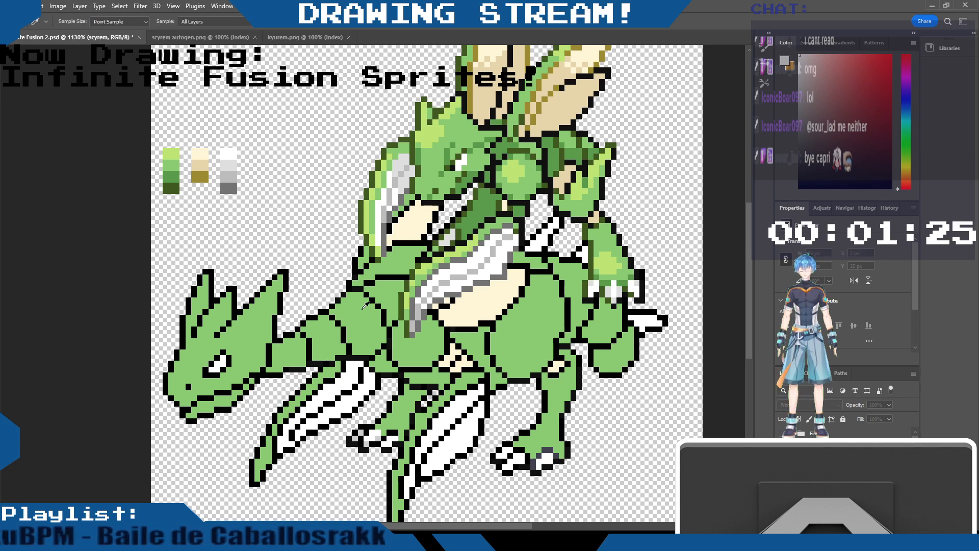
key(g)
alt+click(171, 166)
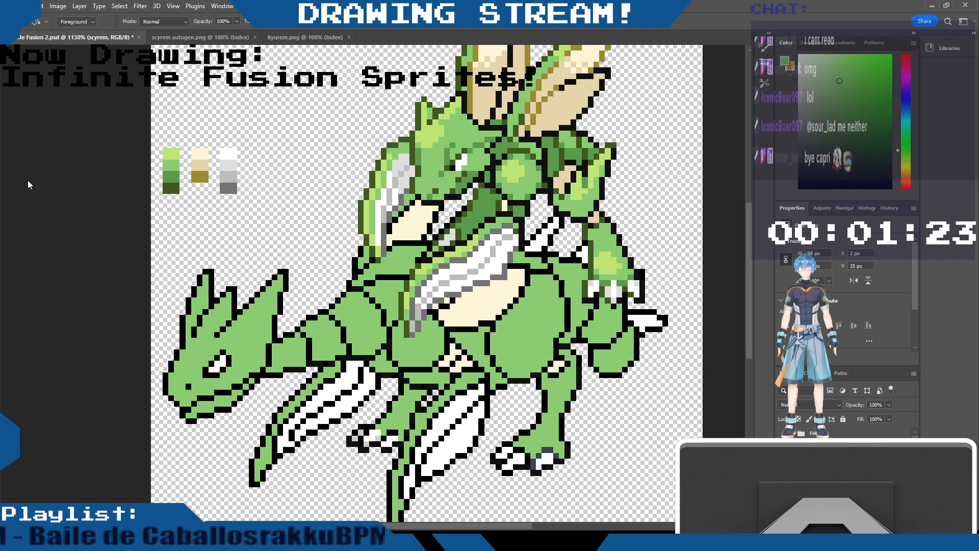
Repaint the fusion's eye as a slanted white shape without its black outline, undoing the last brush strokes
key(b)
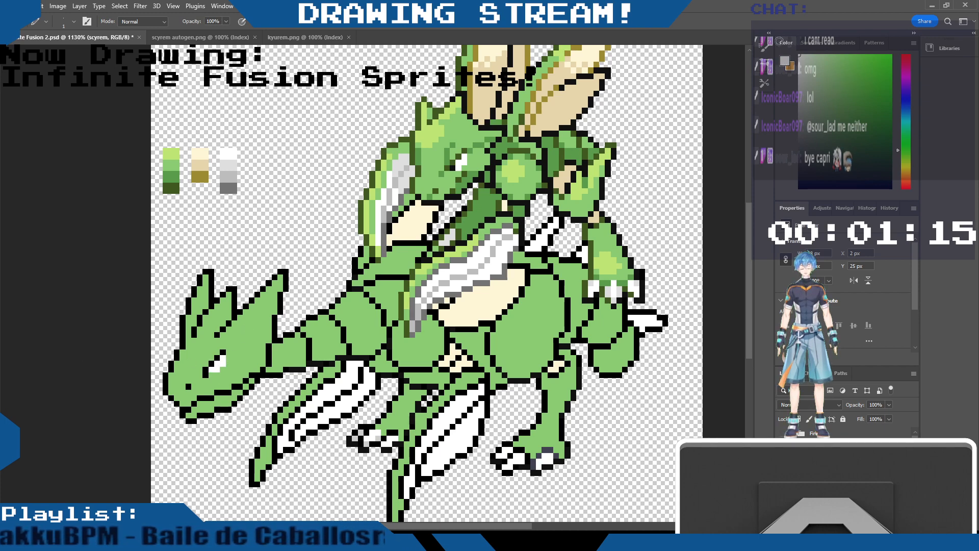
alt+click(219, 369)
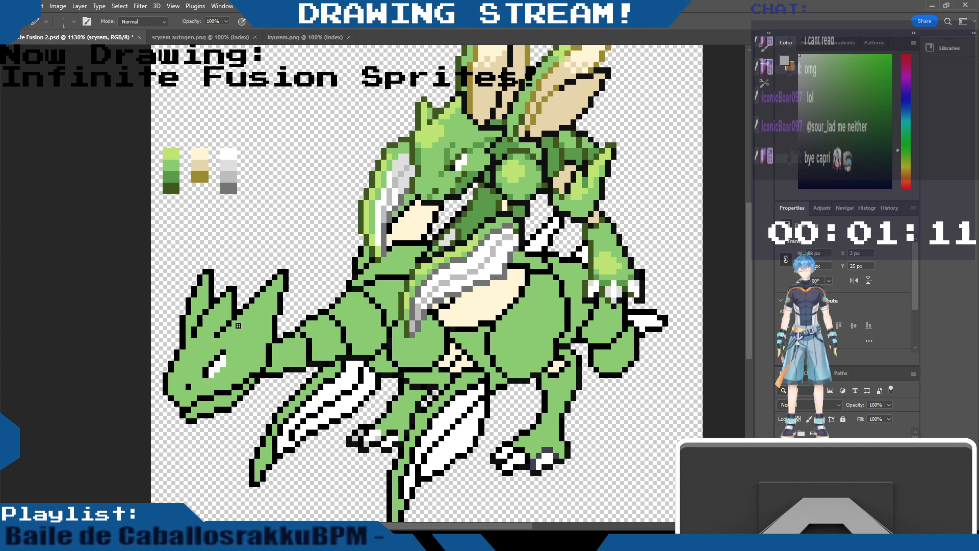
drag(217, 375, 223, 368)
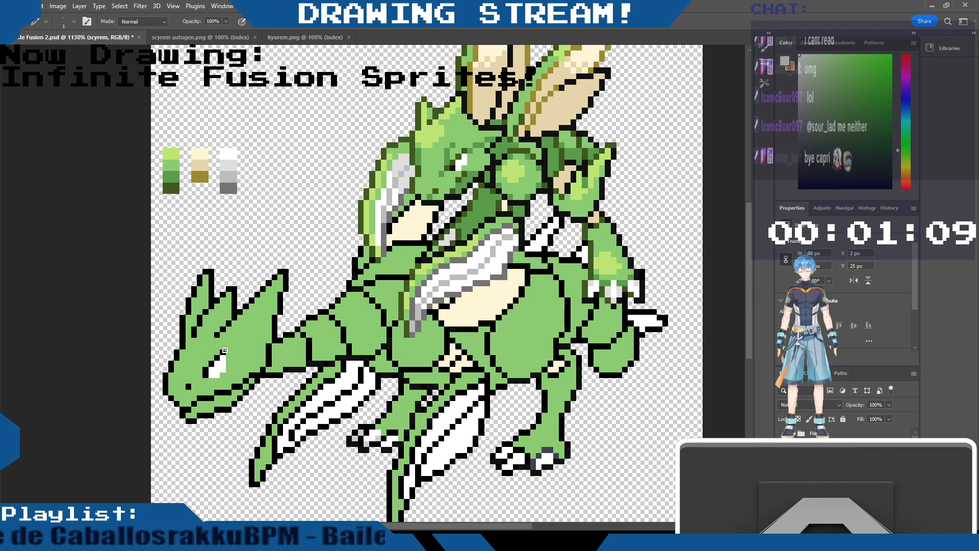
key(ctrl+z)
key(ctrl+z)
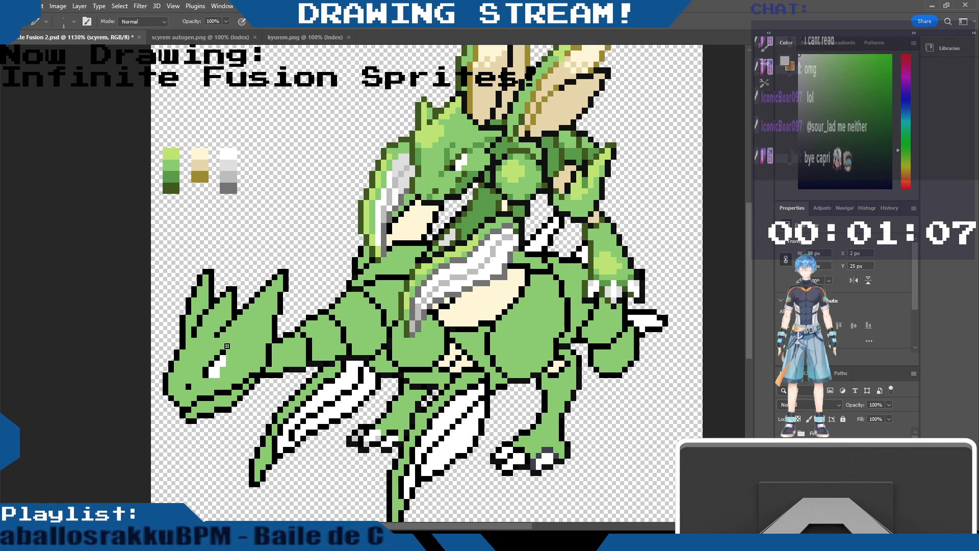
Detail the fusion's eye with black pixels and dark green pixels from the palette along the white shape's front edge
drag(846, 102, 691, 249)
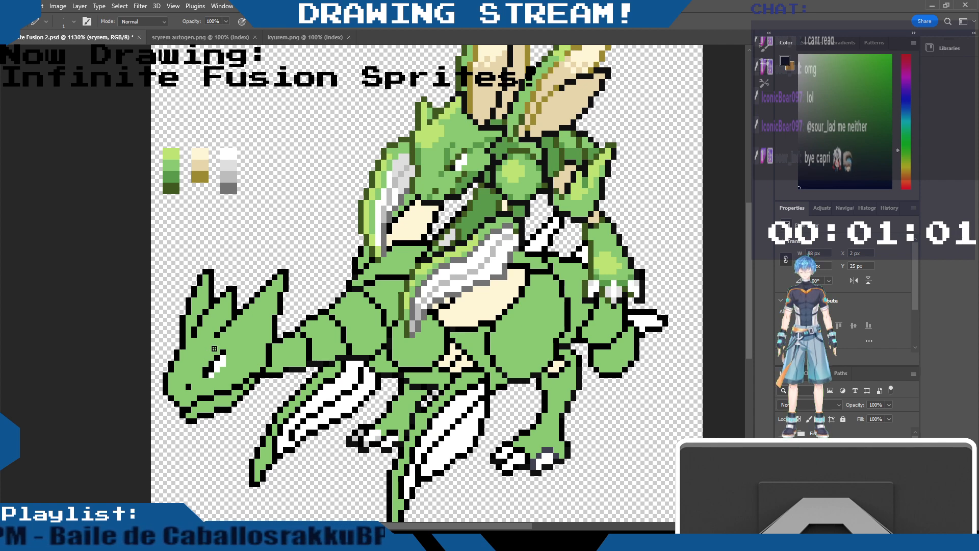
key(i)
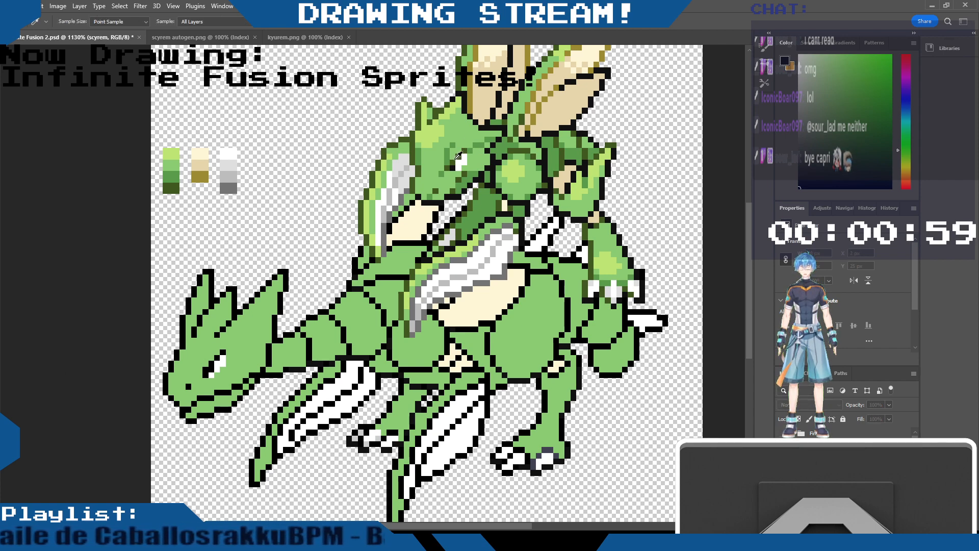
alt+click(171, 189)
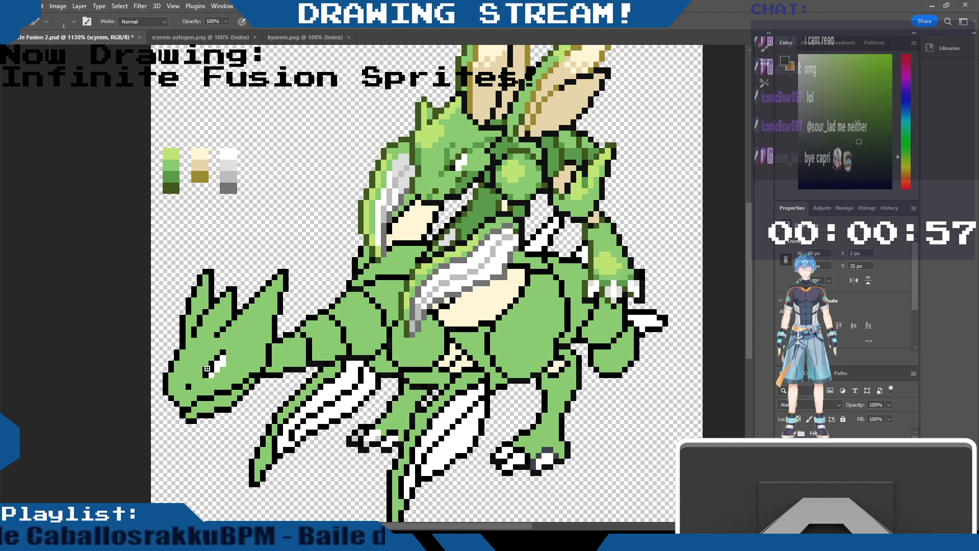
click(206, 368)
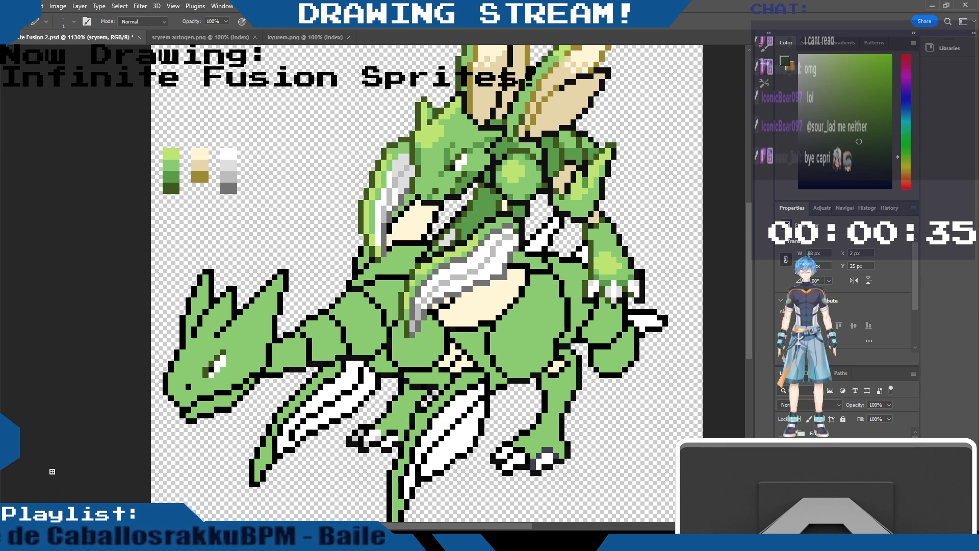
Sample dark grey from the palette and shade the upper edges of the hind-foot claws with it
key(i)
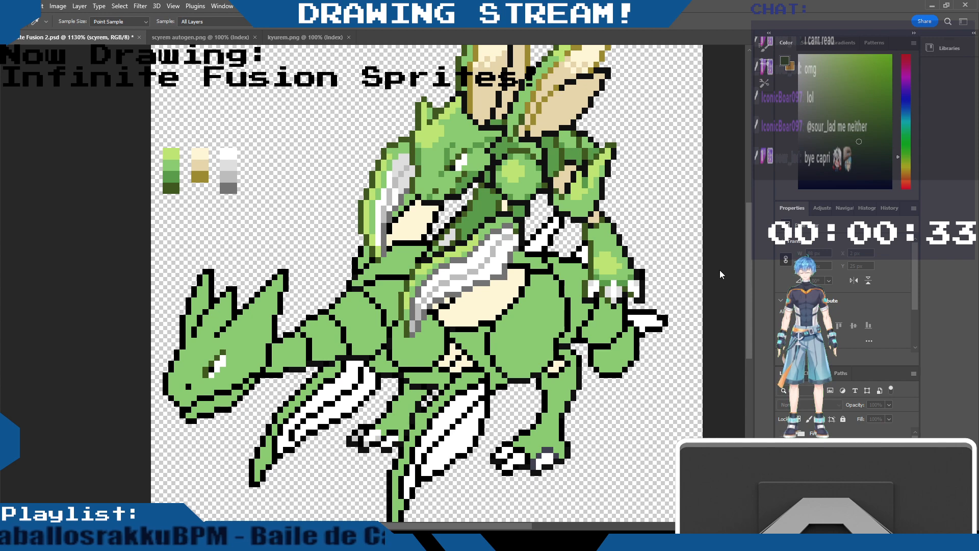
alt+click(229, 188)
mouse_move(533, 466)
mouse_down()
mouse_move(548, 449)
mouse_move(517, 448)
mouse_move(504, 460)
mouse_up()
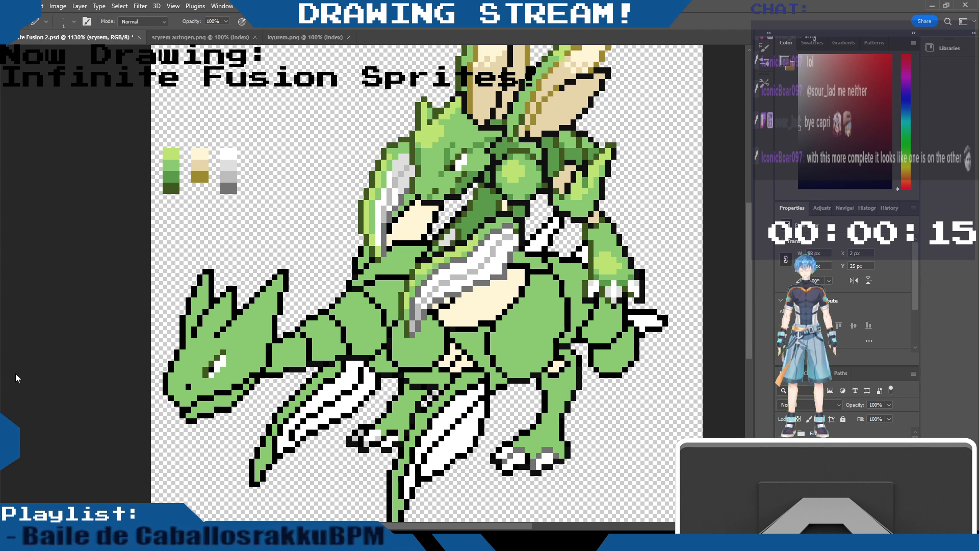
key(i)
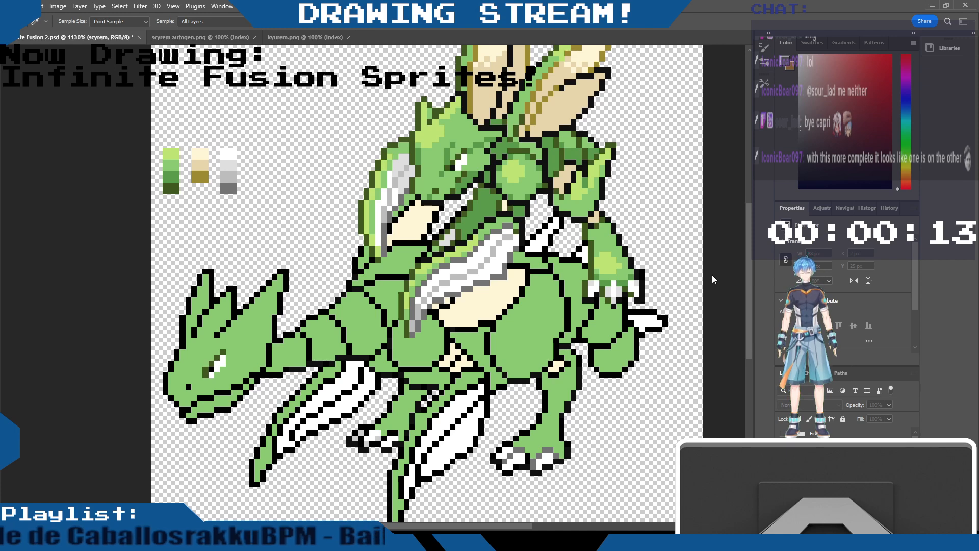
key(b)
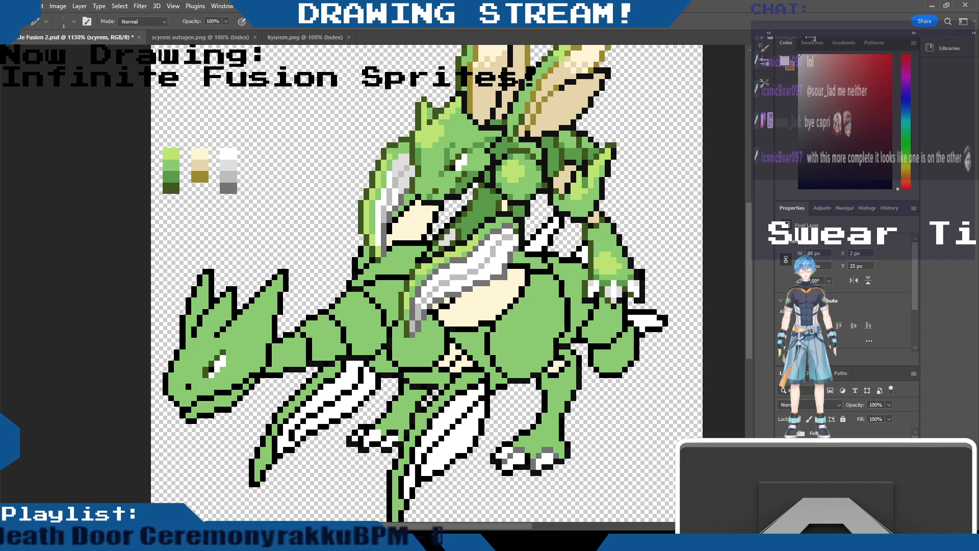
Hide the Scyther reference sprite, make the scyrem layer active again and save the document
click(826, 475)
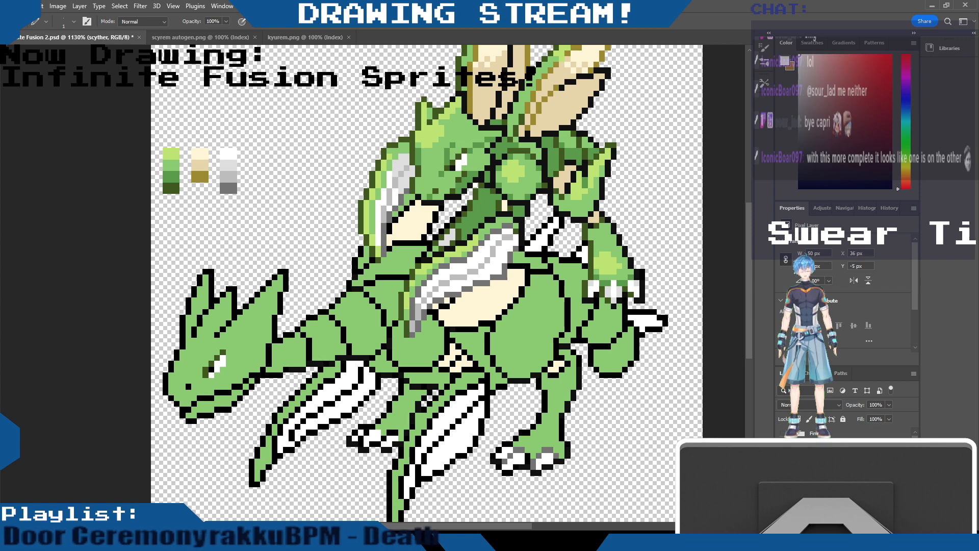
click(784, 474)
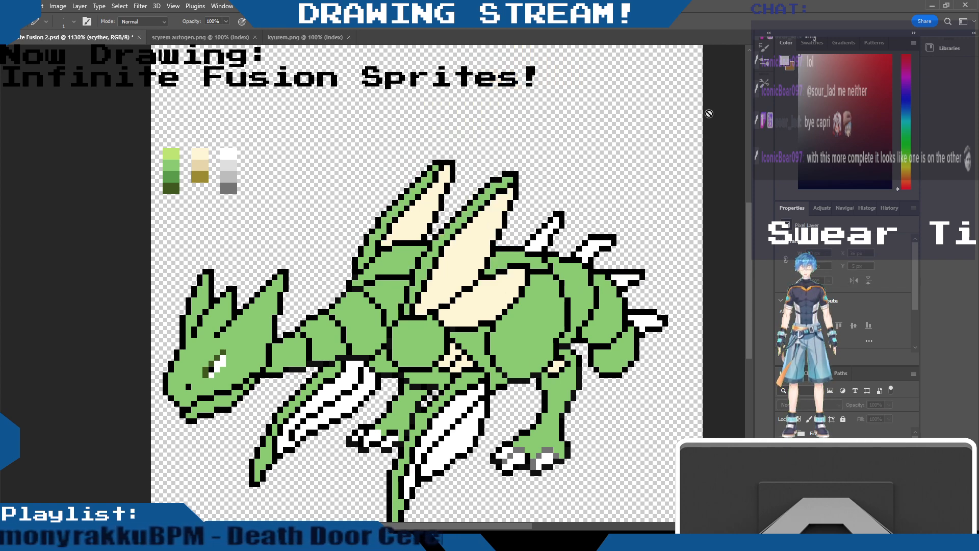
drag(513, 528, 490, 526)
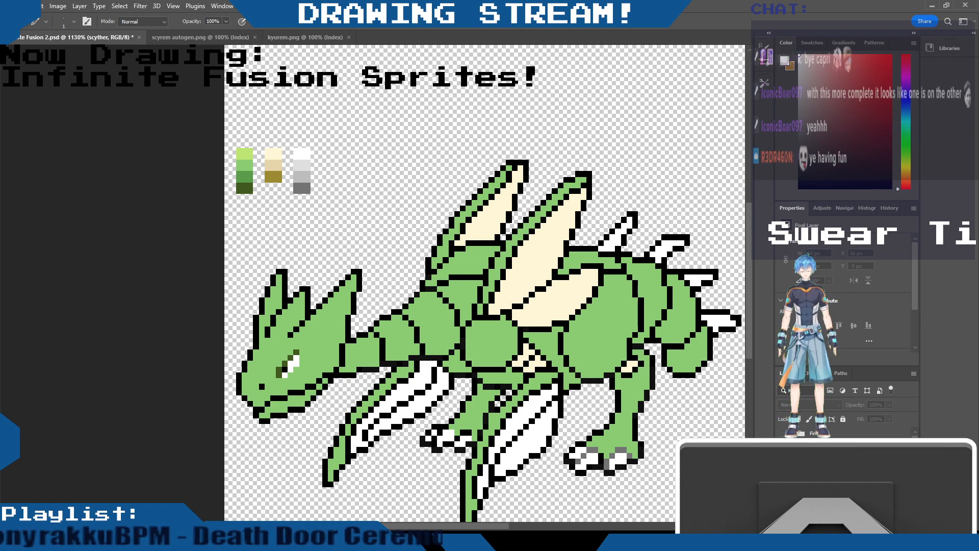
click(831, 475)
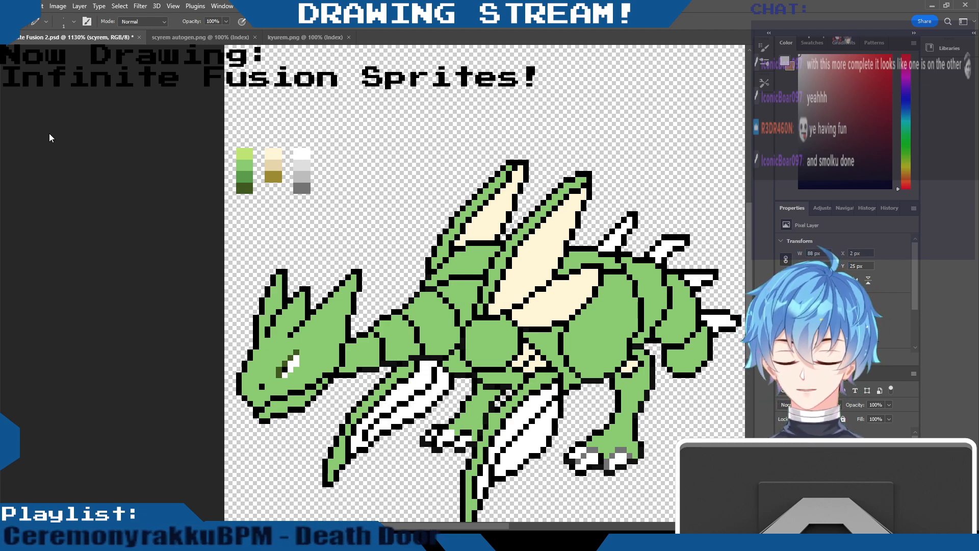
key(ctrl+s)
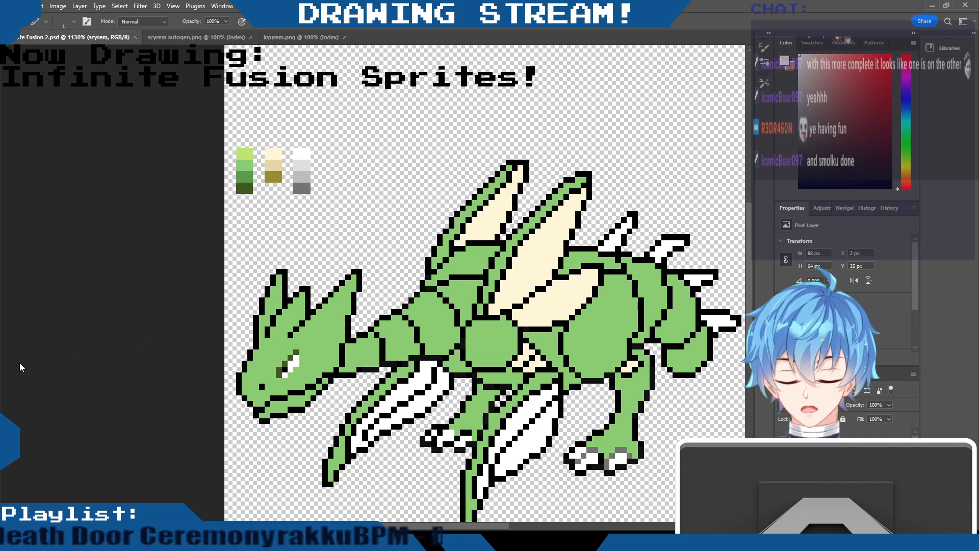
Sample dark green from the palette and recolour the black outline of the front horn, forehead and snout with it
key(i)
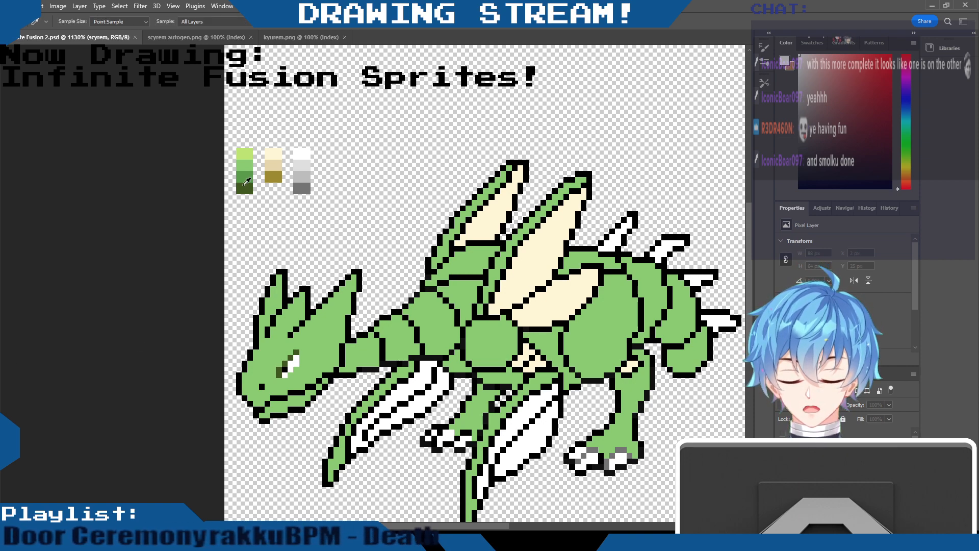
alt+click(244, 188)
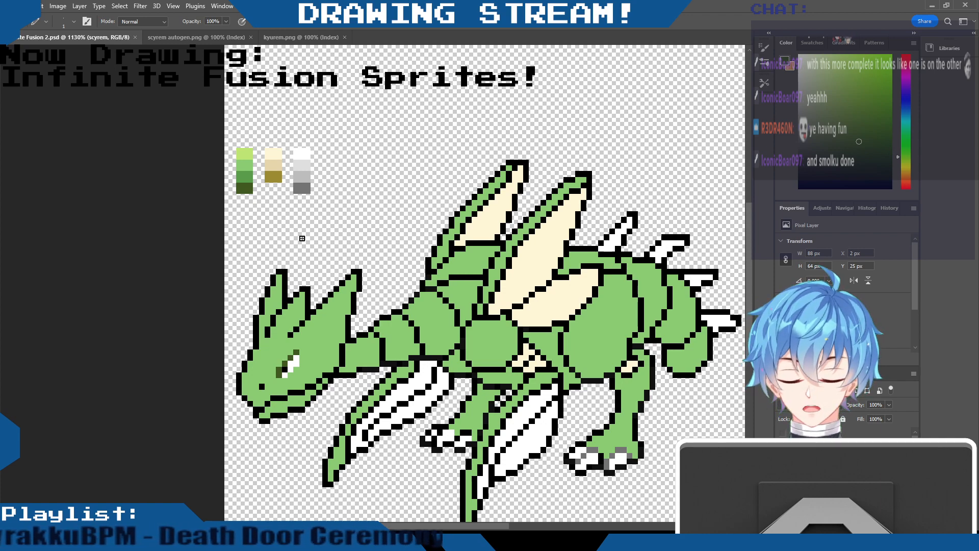
click(283, 271)
mouse_move(274, 277)
mouse_down()
mouse_move(241, 370)
mouse_move(244, 397)
mouse_up()
click(245, 396)
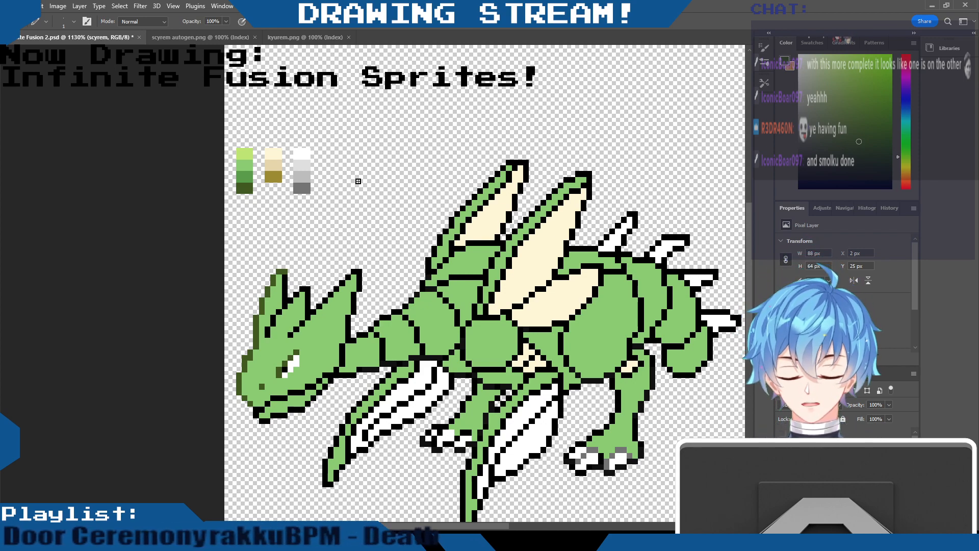
Sketch a diagonal light-direction arrow and undo it, then recolour the outlines of the other head horns and upper neck dark green
mouse_move(325, 86)
mouse_down()
mouse_move(392, 162)
mouse_move(389, 144)
mouse_move(390, 166)
mouse_move(361, 156)
mouse_up()
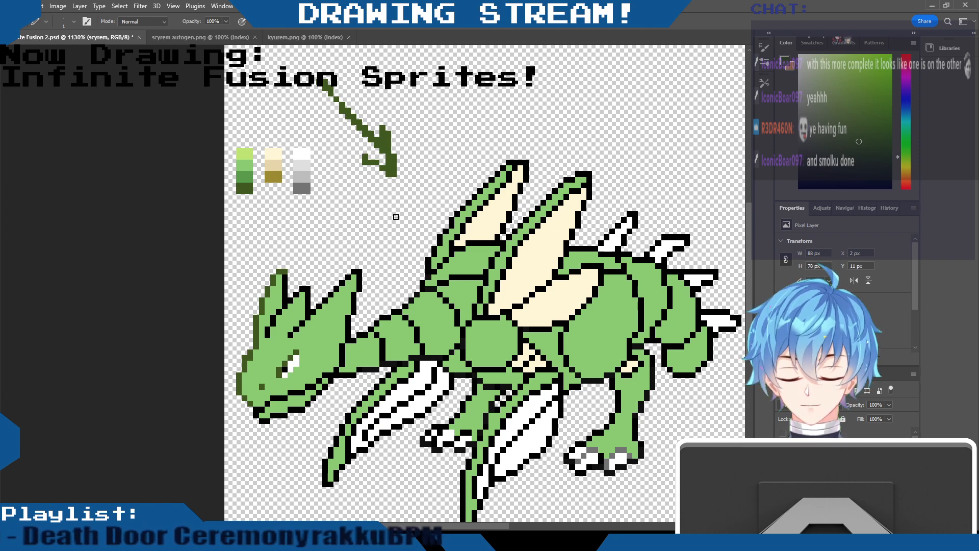
key(ctrl+z)
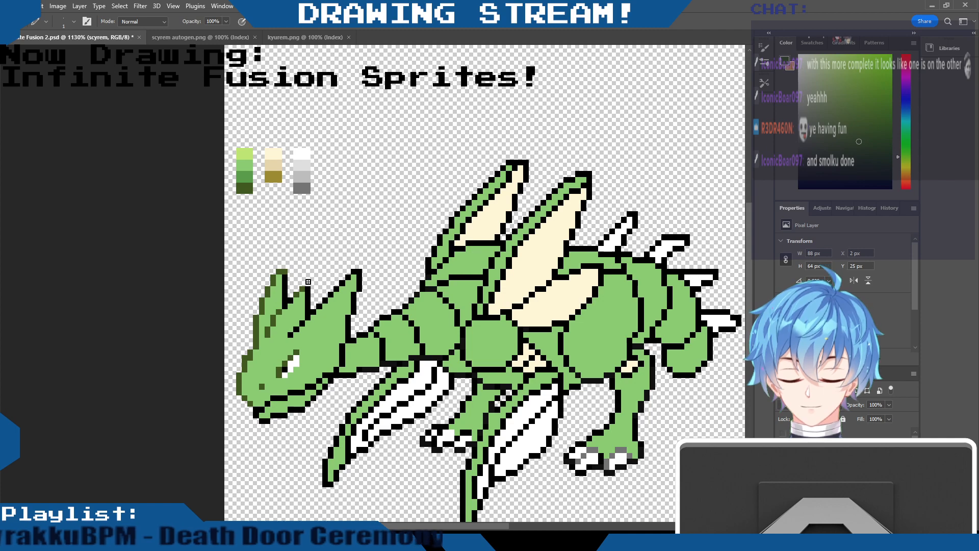
click(308, 288)
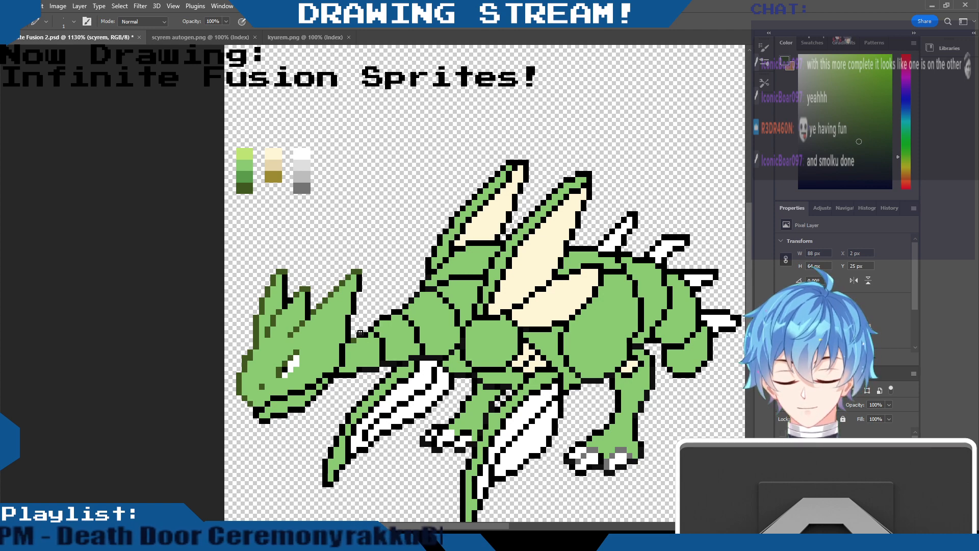
mouse_move(382, 343)
mouse_down()
mouse_move(380, 363)
mouse_move(357, 364)
mouse_up()
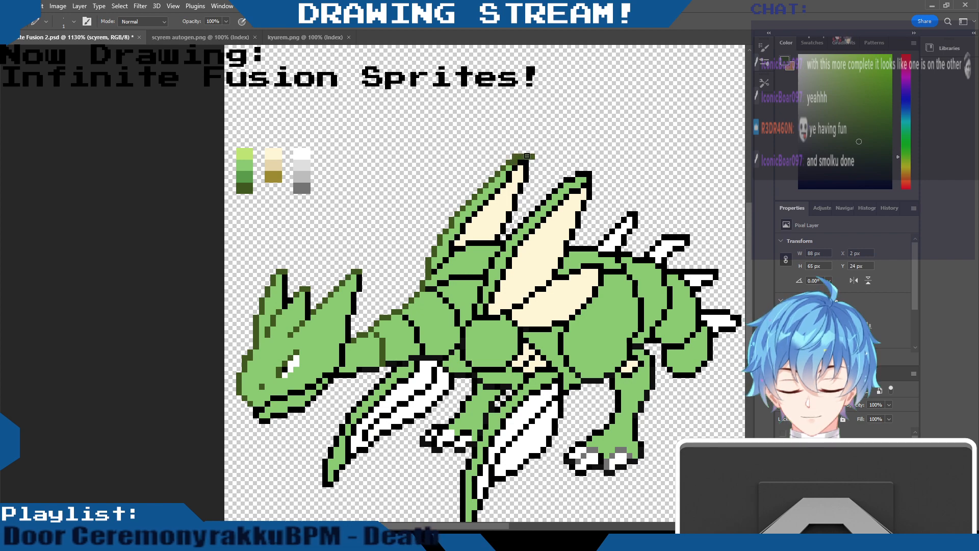
Recolour the upper outer edges of both wings dark green up to their tips, undoing the stray stroke
drag(510, 162, 521, 162)
click(526, 162)
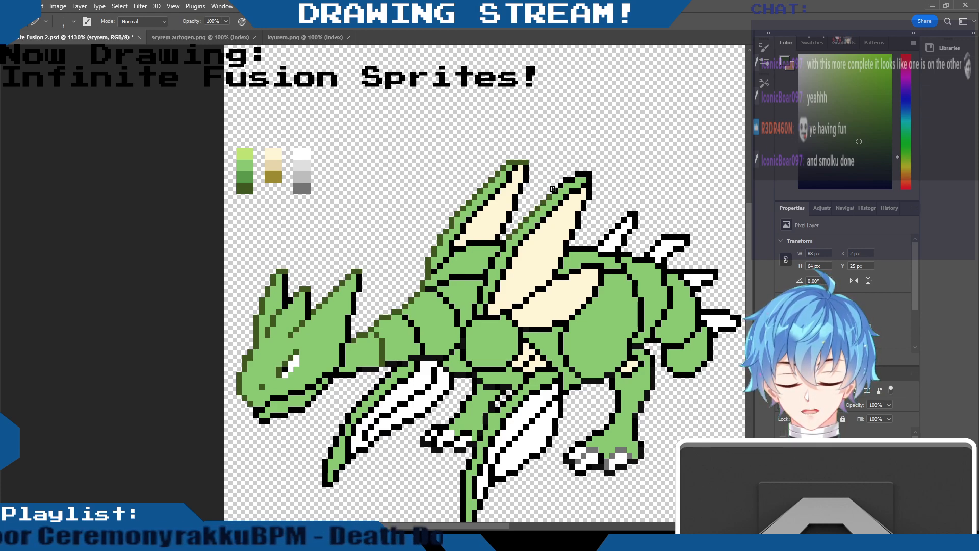
drag(582, 169, 589, 174)
key(ctrl+z)
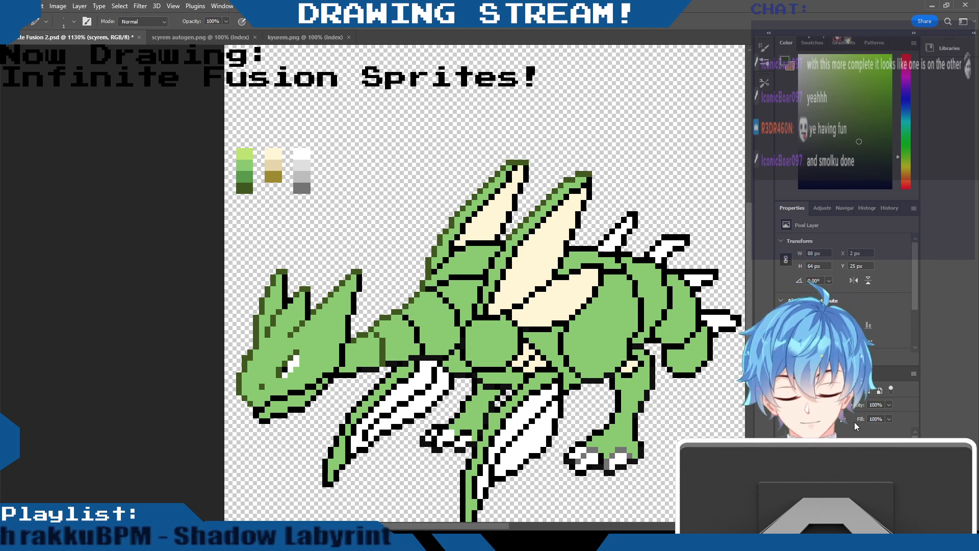
Show the Scyther reference sprite, hide the fusion and move the reference to the middle of the canvas
click(783, 454)
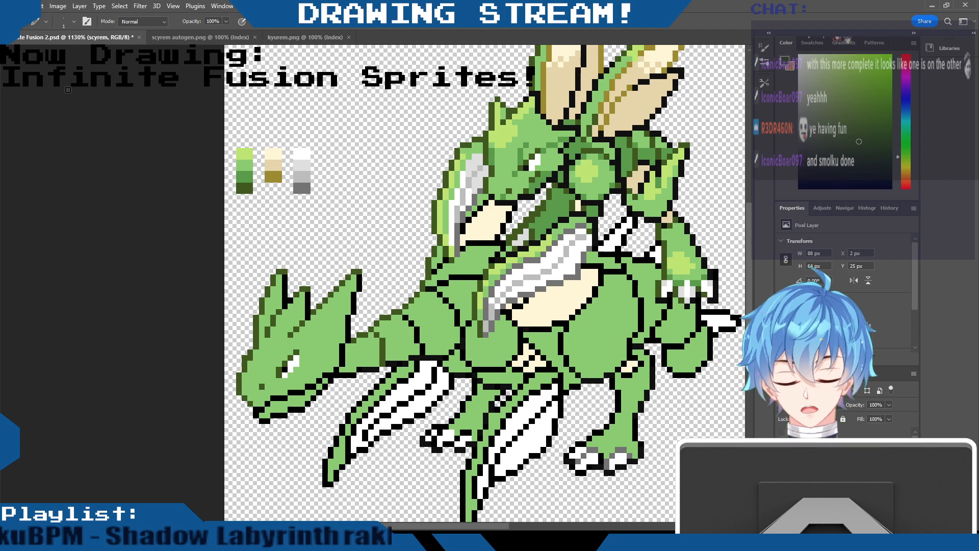
key(v)
mouse_move(579, 159)
mouse_down()
mouse_move(550, 166)
mouse_move(533, 155)
mouse_up()
key(ctrl+z)
drag(606, 134, 492, 153)
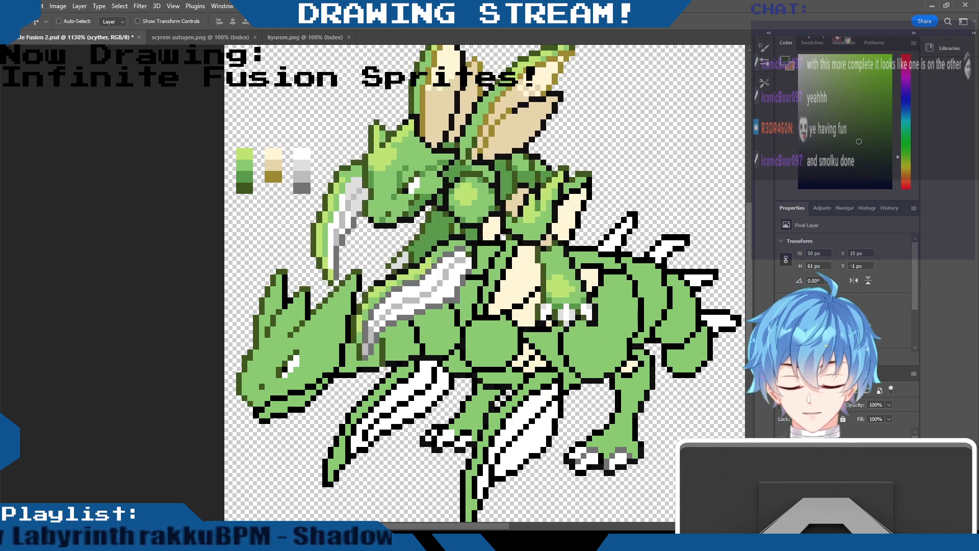
click(783, 474)
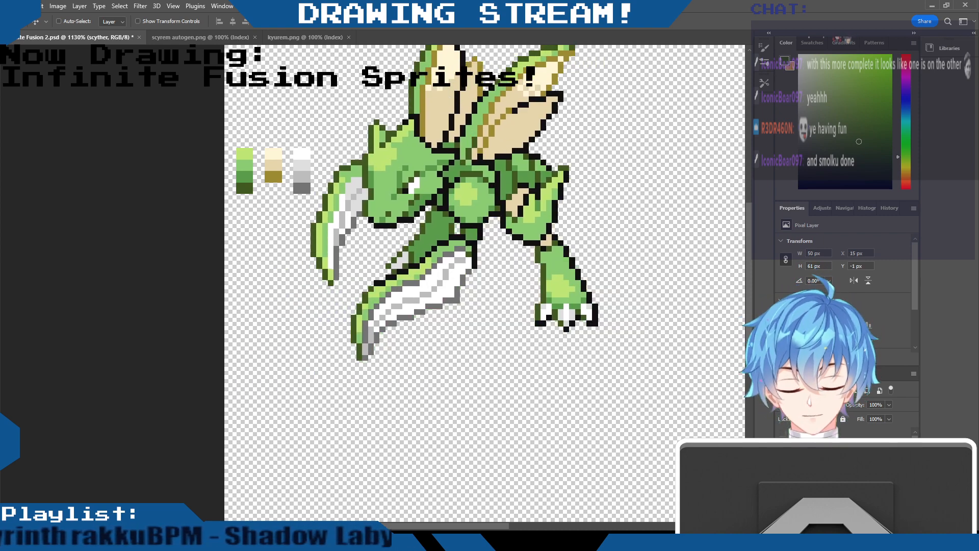
drag(488, 202, 509, 277)
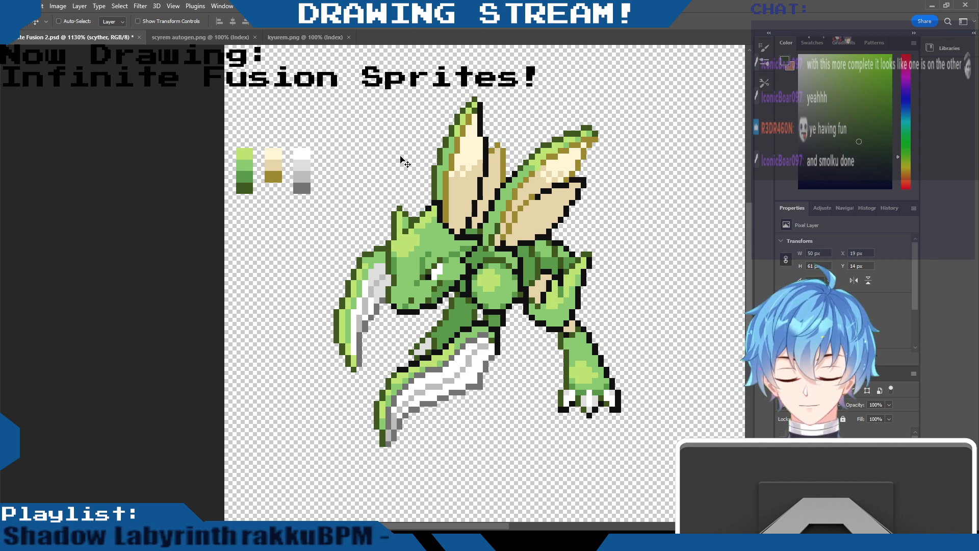
key(b)
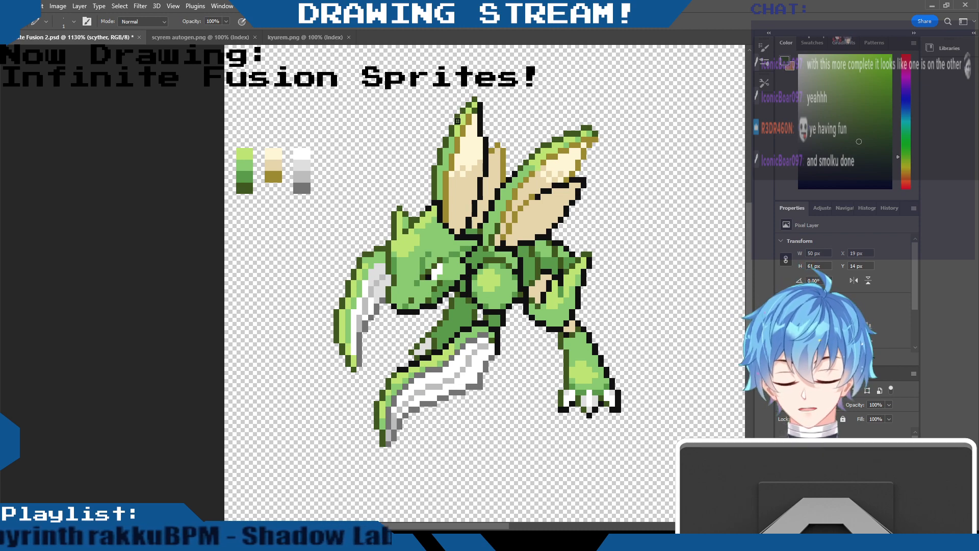
mouse_move(291, 75)
mouse_down()
mouse_move(350, 132)
mouse_move(345, 149)
mouse_move(319, 134)
mouse_up()
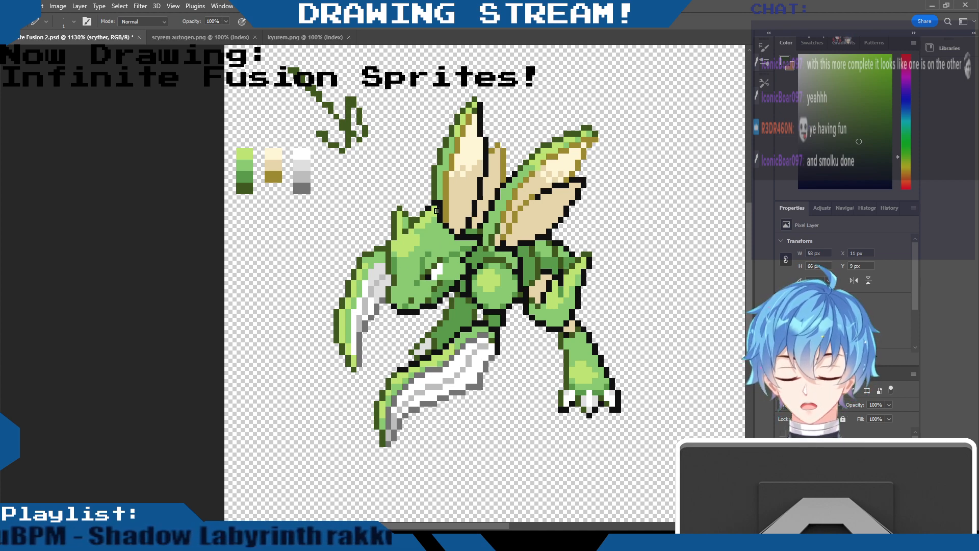
key(ctrl+z)
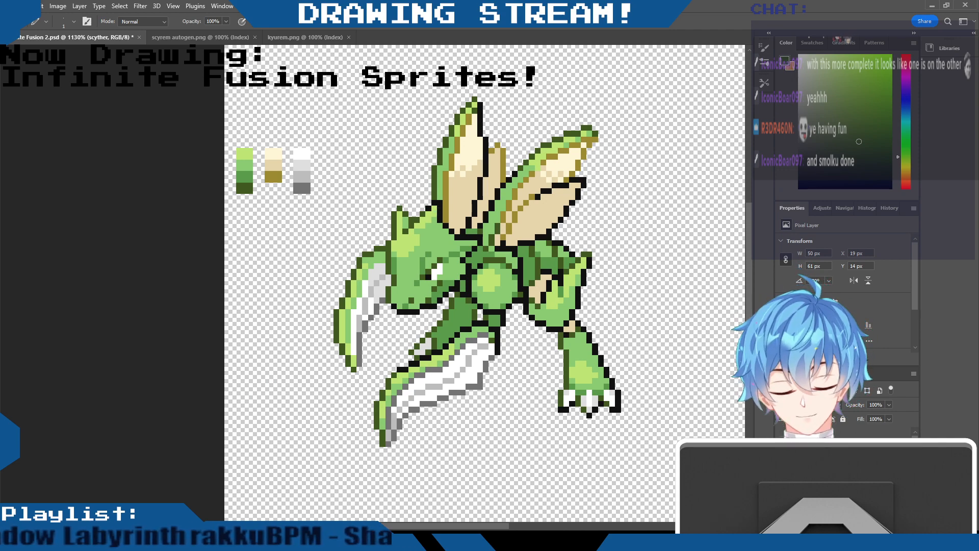
Show the fusion instead of the reference and recolour its body segment, mouth, hind-leg and far-scythe outlines dark green on the scyrem layer
click(782, 459)
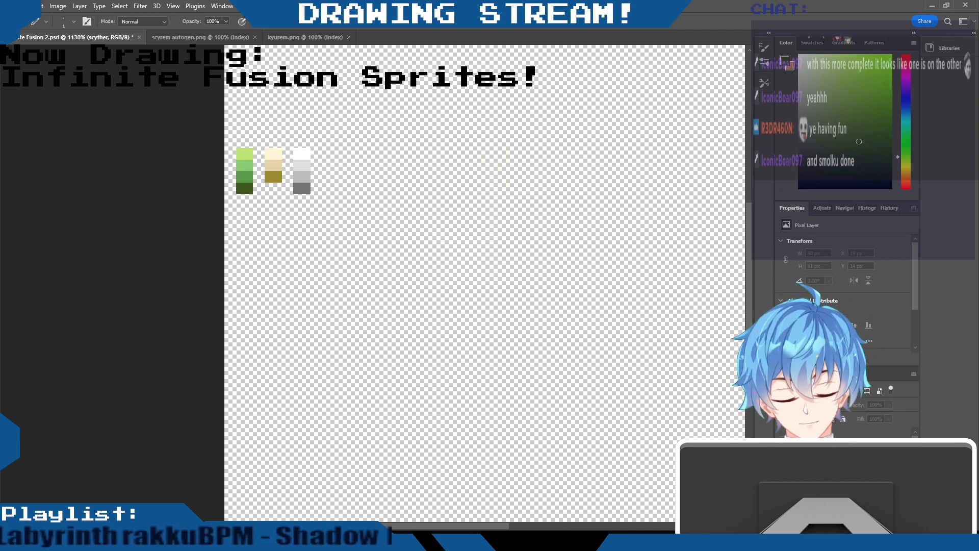
click(783, 459)
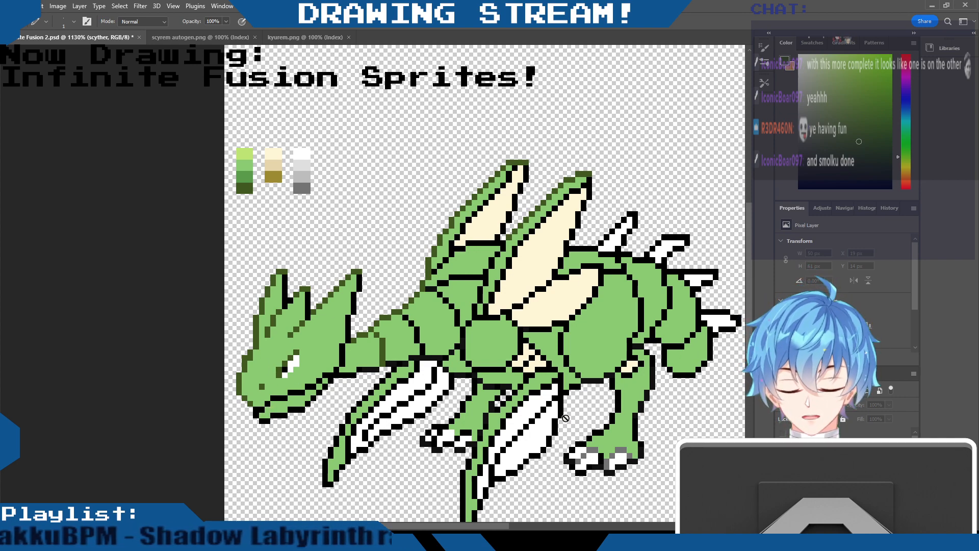
click(826, 477)
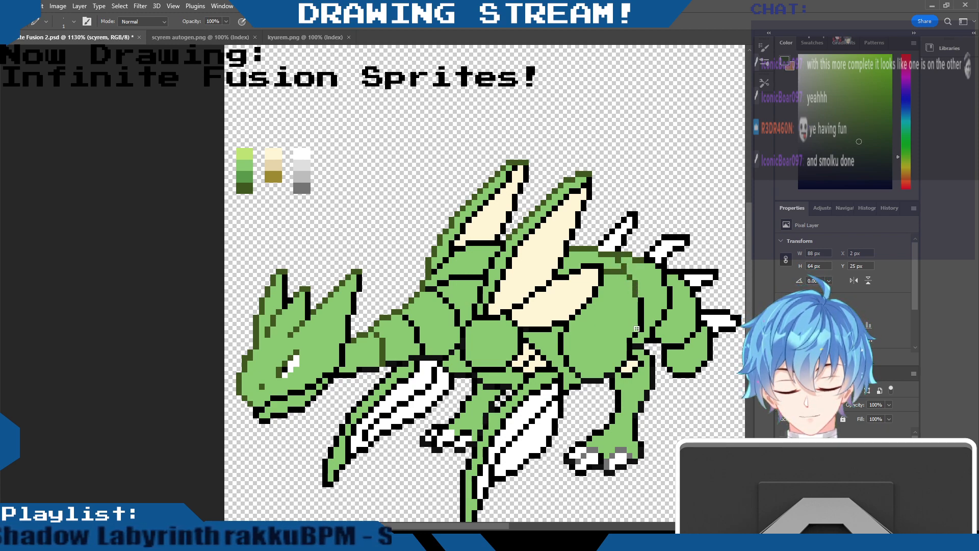
mouse_move(568, 326)
mouse_down()
mouse_move(562, 358)
mouse_move(571, 369)
mouse_up()
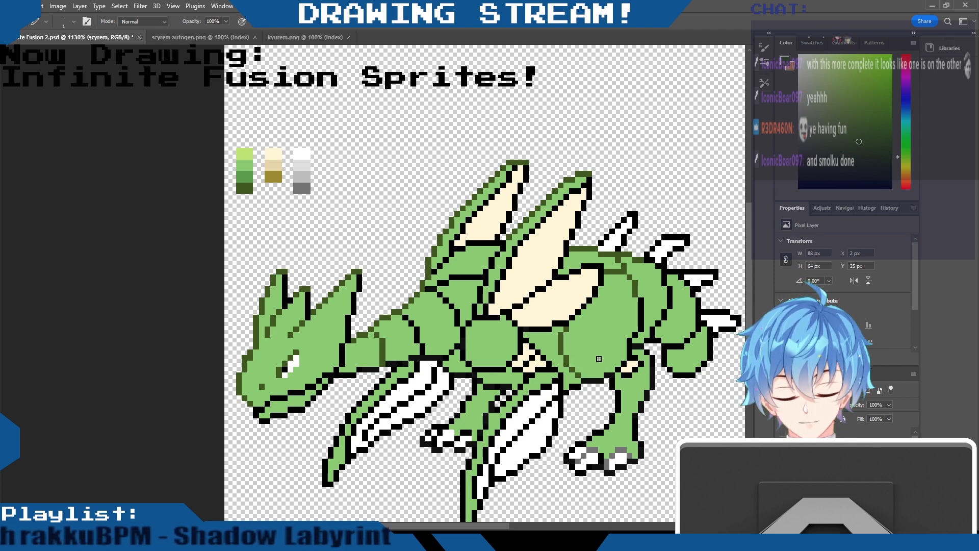
mouse_move(615, 379)
mouse_down()
mouse_move(627, 404)
mouse_move(619, 395)
mouse_move(588, 439)
mouse_up()
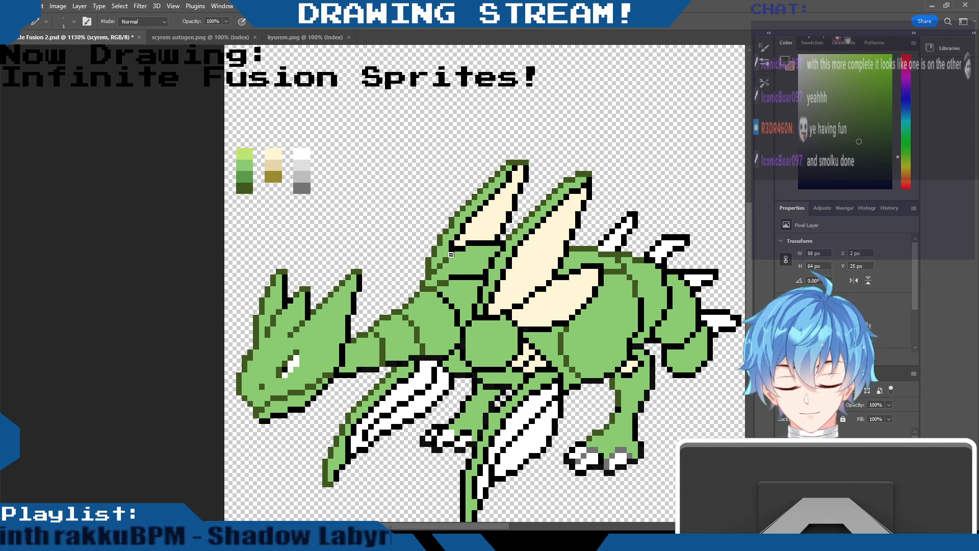
drag(451, 276, 478, 277)
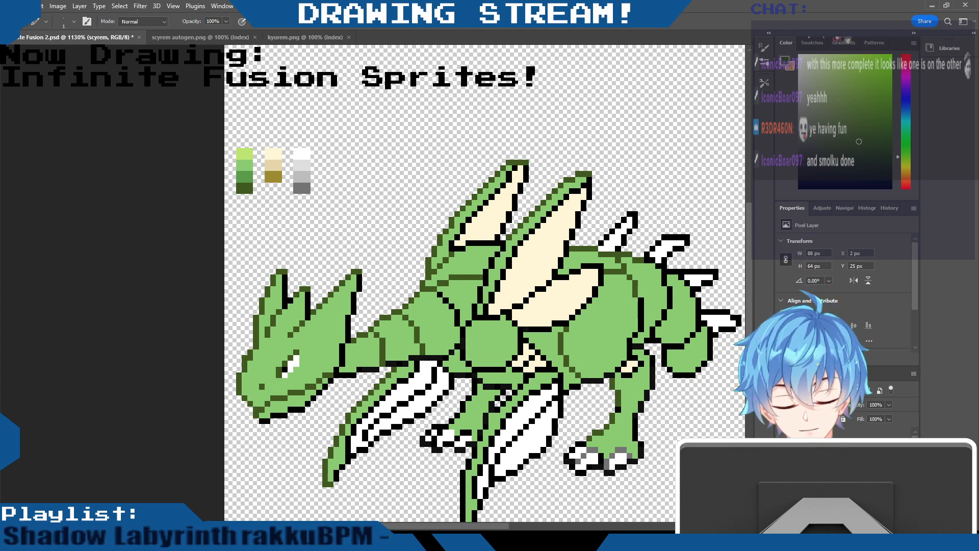
Compare the fusion with the Scyther reference, hide the reference and recolour the neck-base and shoulder-ball outlines dark green
click(783, 462)
click(783, 462)
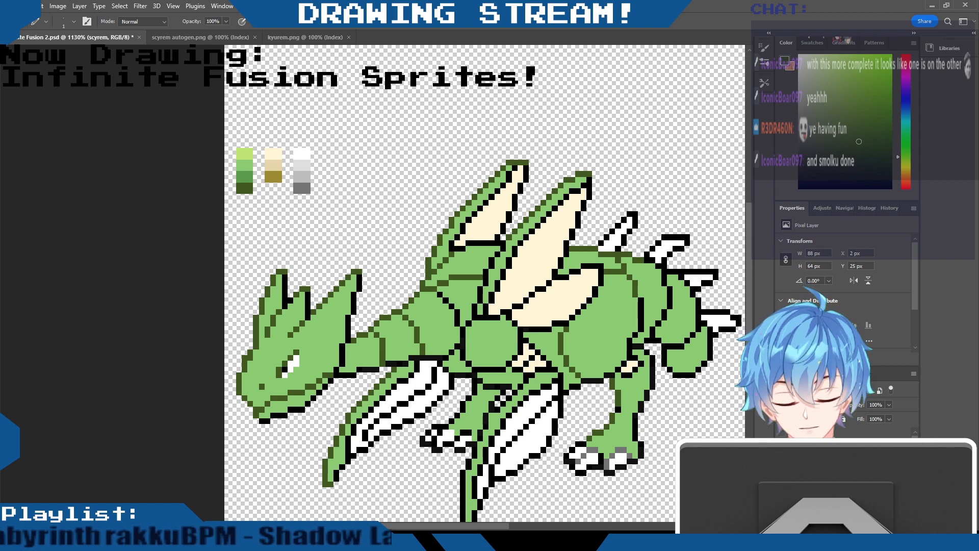
click(783, 462)
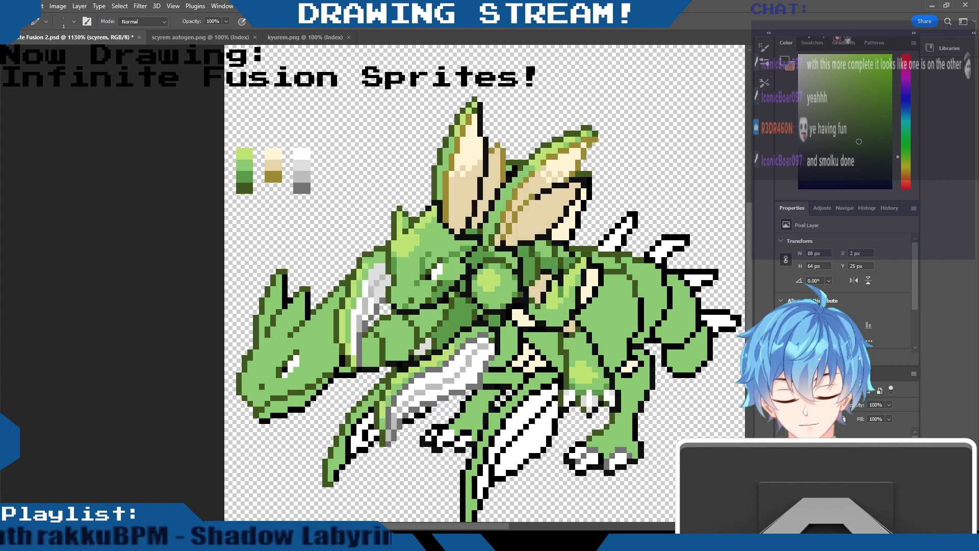
click(783, 462)
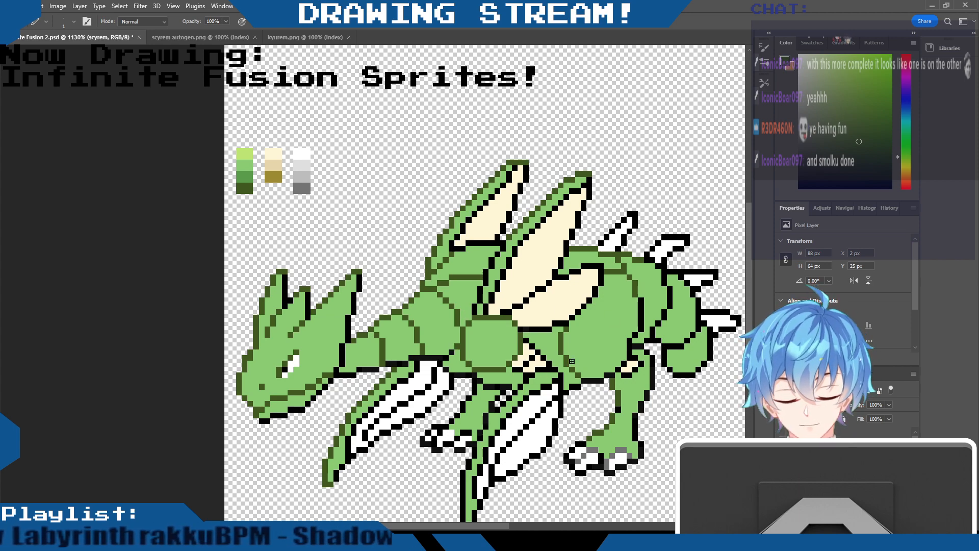
Recolour the near scythe's outer edge and the tail segment outlines dark green, undoing the stray scythe stroke
scroll(748, 250, down, 1)
scroll(748, 250, down, 1)
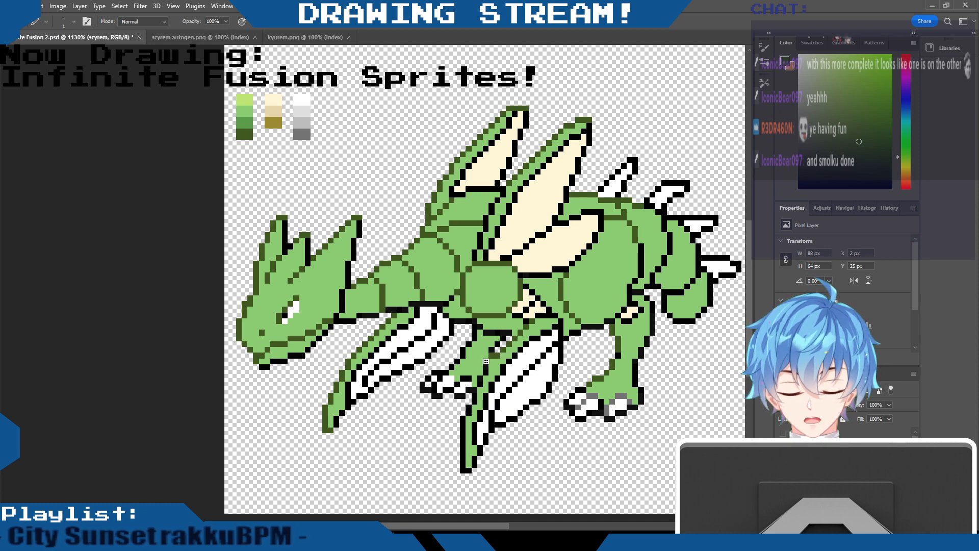
drag(475, 392, 462, 468)
key(ctrl+z)
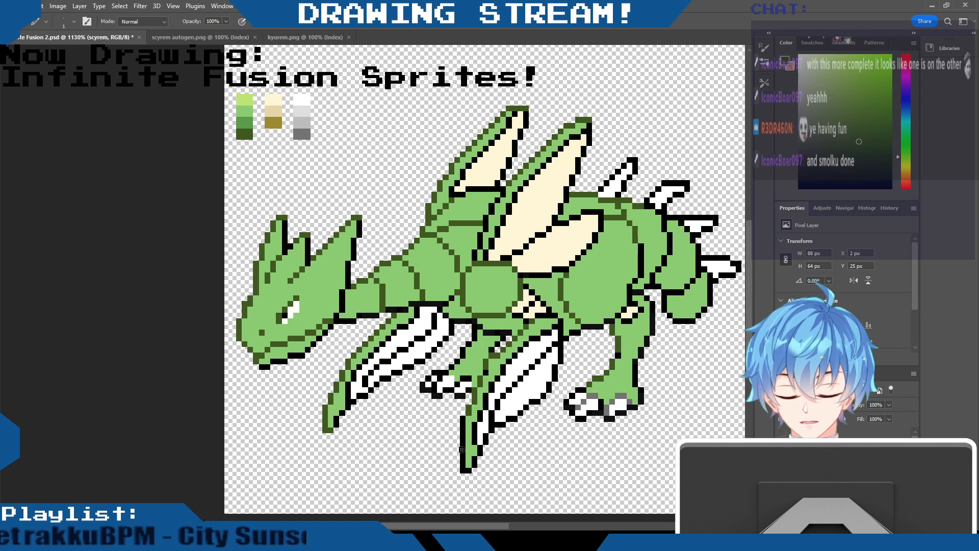
drag(464, 419, 467, 468)
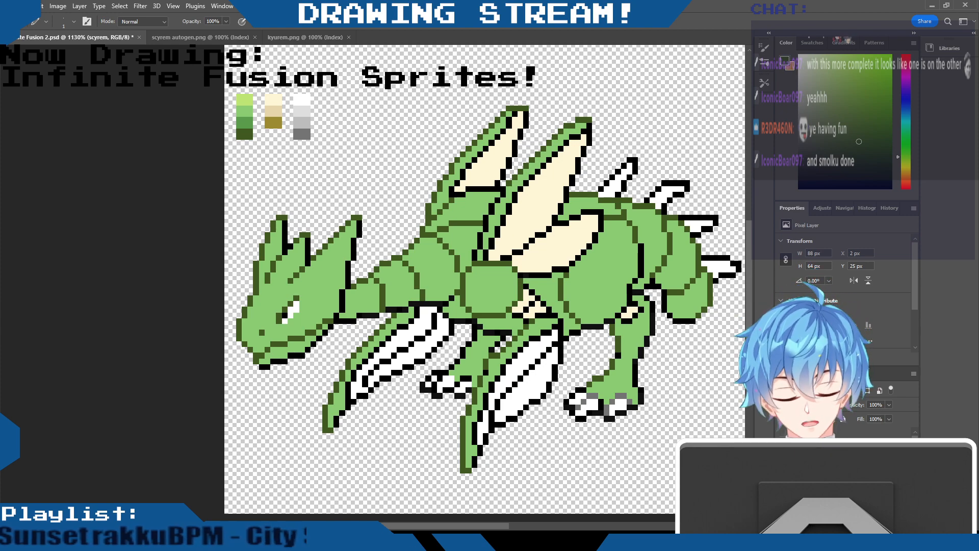
Show the Scyther reference, undo the accidental move of the fusion and place the scyther layer over the canvas's left edge, clear of the fusion's wings
click(783, 474)
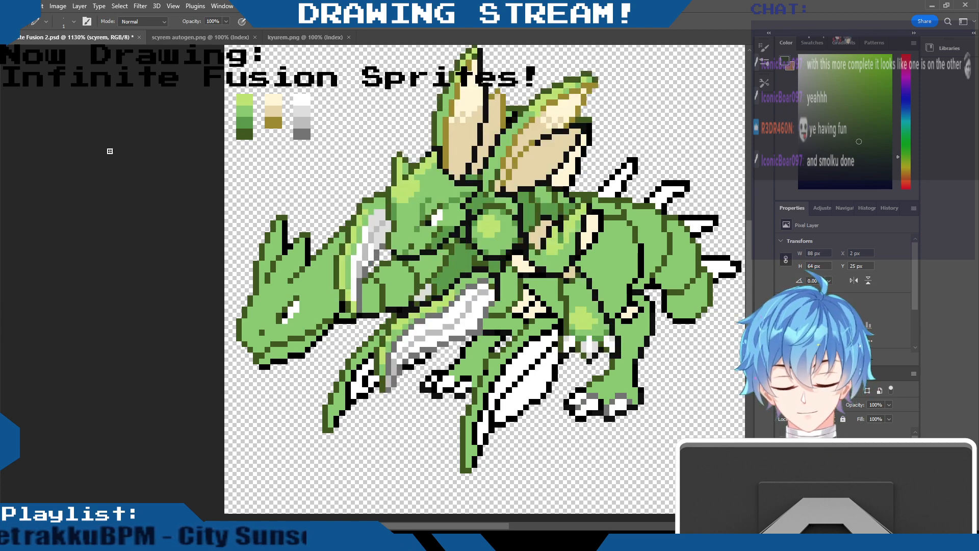
key(v)
drag(551, 218, 464, 143)
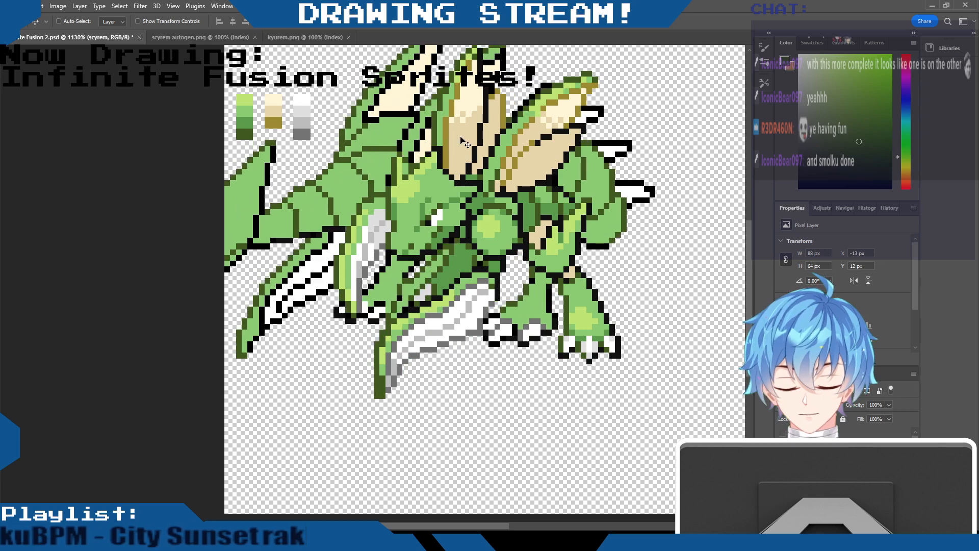
key(ctrl+z)
click(827, 475)
drag(609, 286, 482, 14)
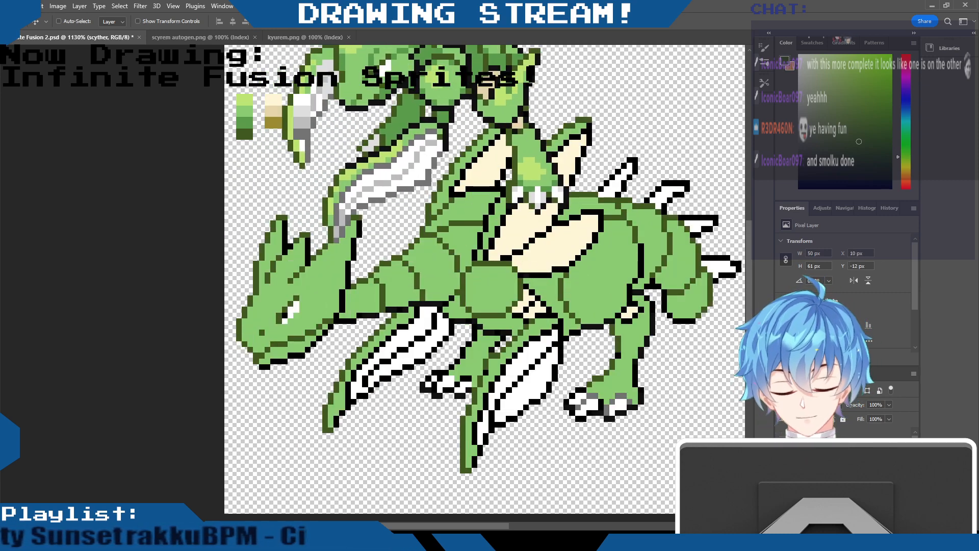
drag(473, 119, 426, 366)
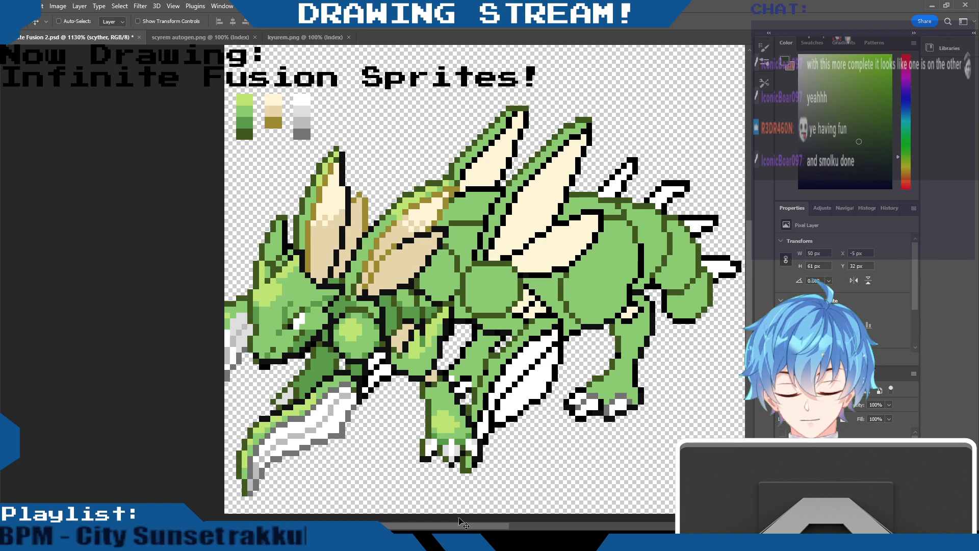
drag(383, 253, 360, 178)
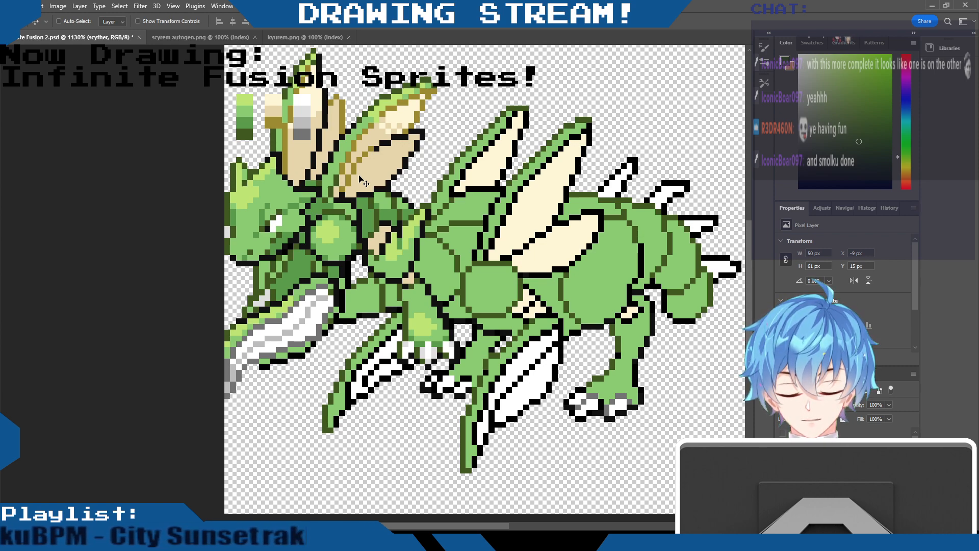
Sample the dark gold swatch and paint the inner upper edges of both wings with it on the scyther layer
key(i)
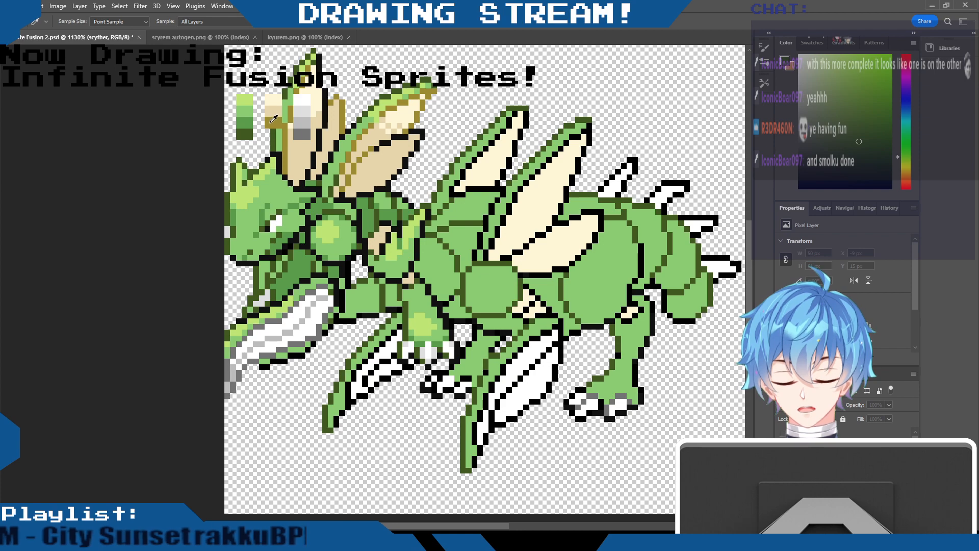
key(v)
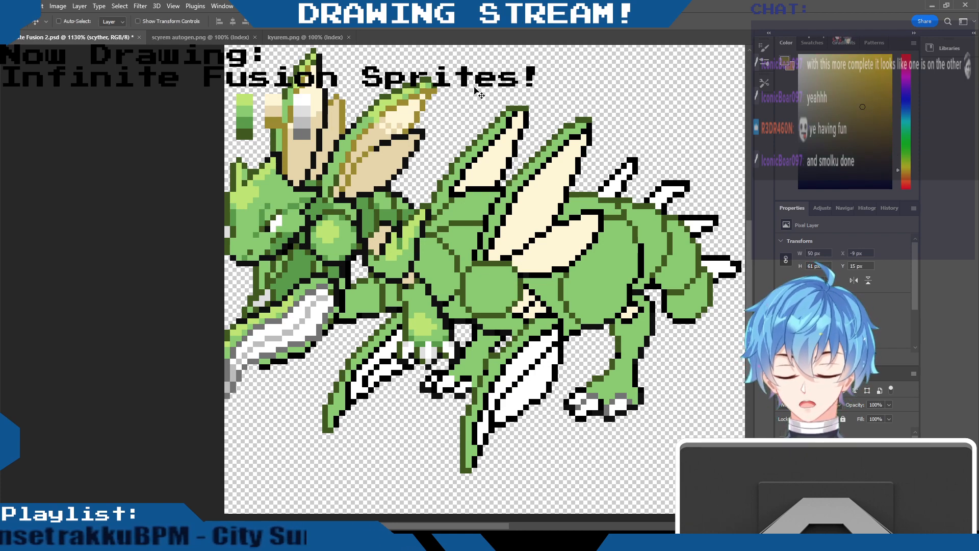
key(b)
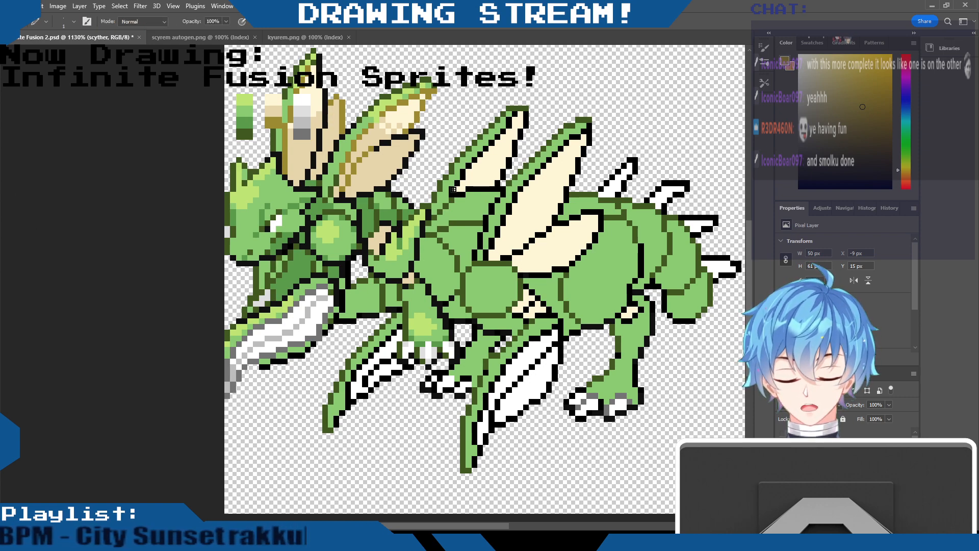
drag(453, 187, 510, 120)
click(493, 142)
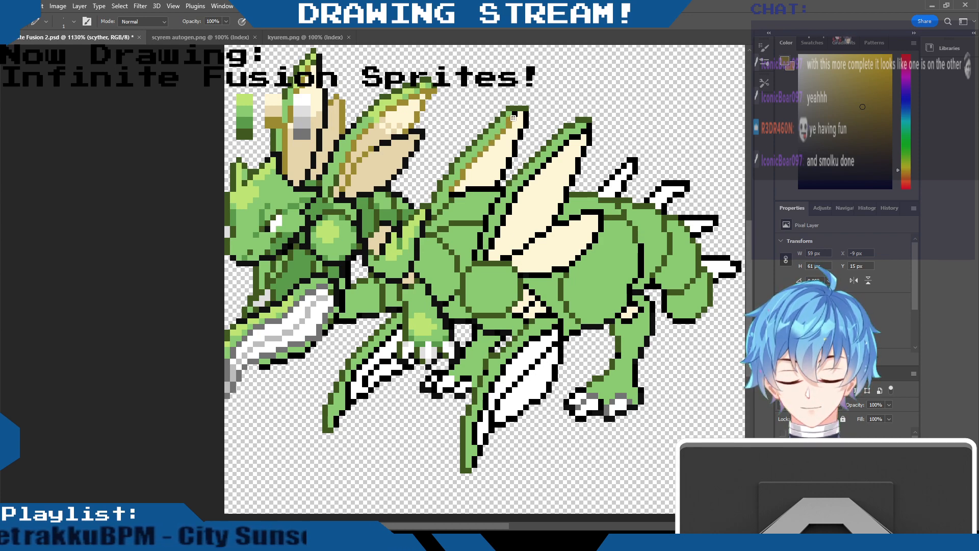
click(514, 111)
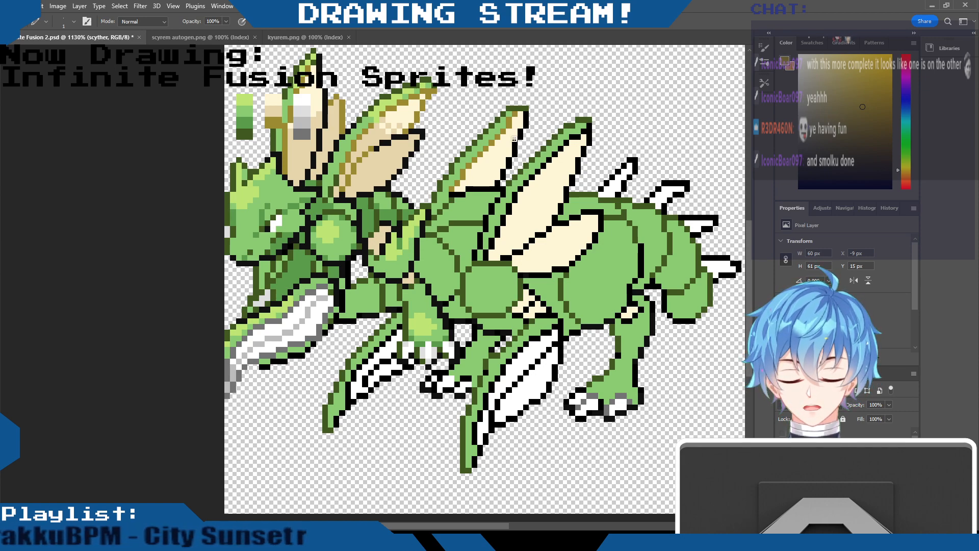
click(584, 131)
click(579, 136)
click(573, 137)
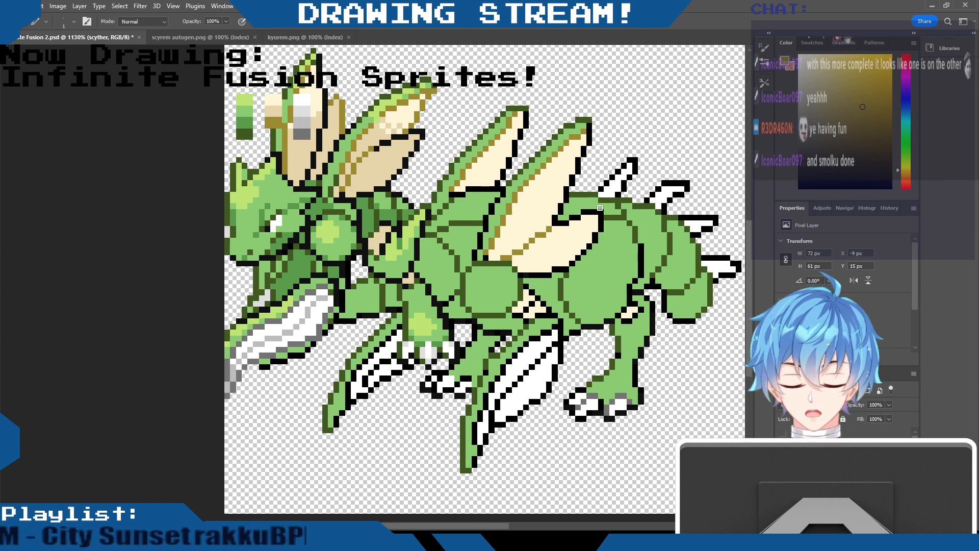
Restore black on the lower wing's dividing outline and paint the near wing's tip and rear edge dark gold
drag(831, 84, 744, 209)
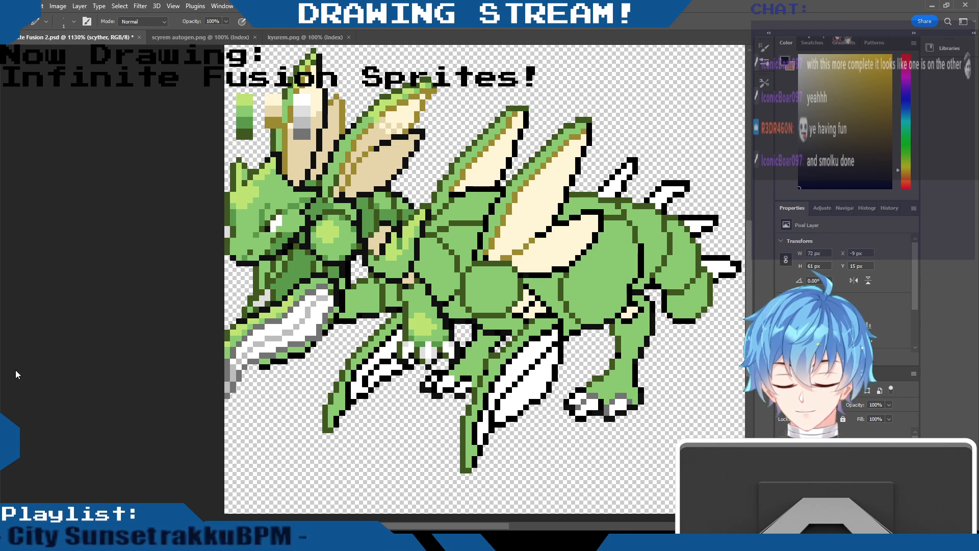
key(i)
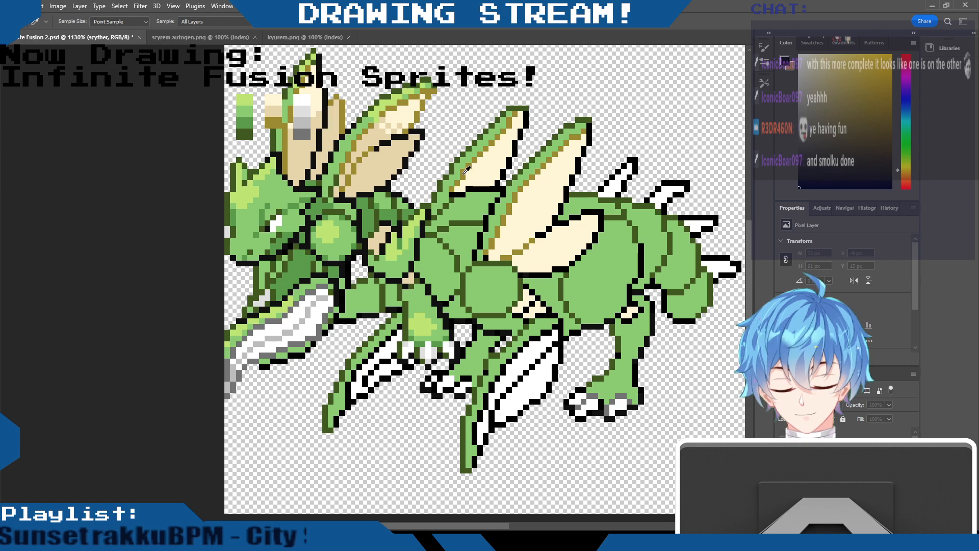
alt+click(584, 132)
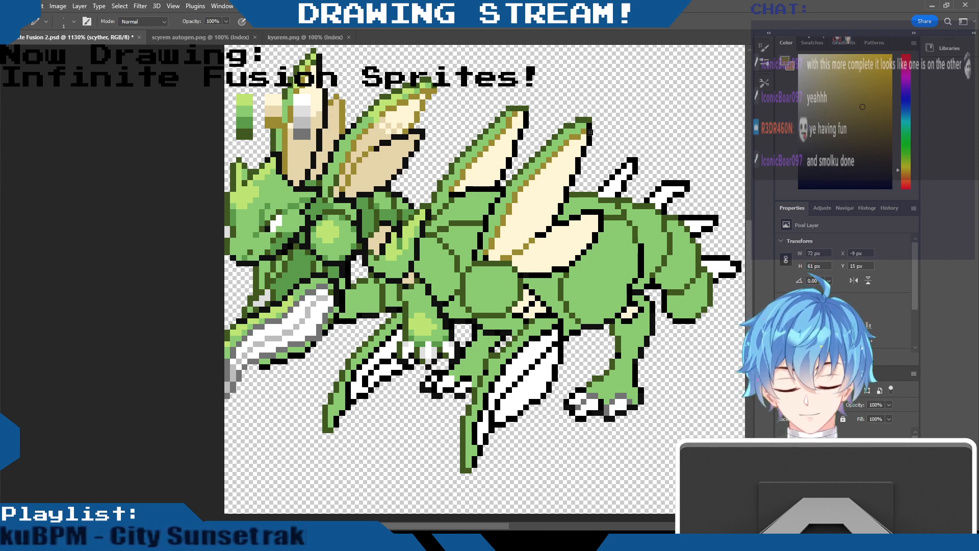
click(589, 136)
drag(589, 144, 568, 184)
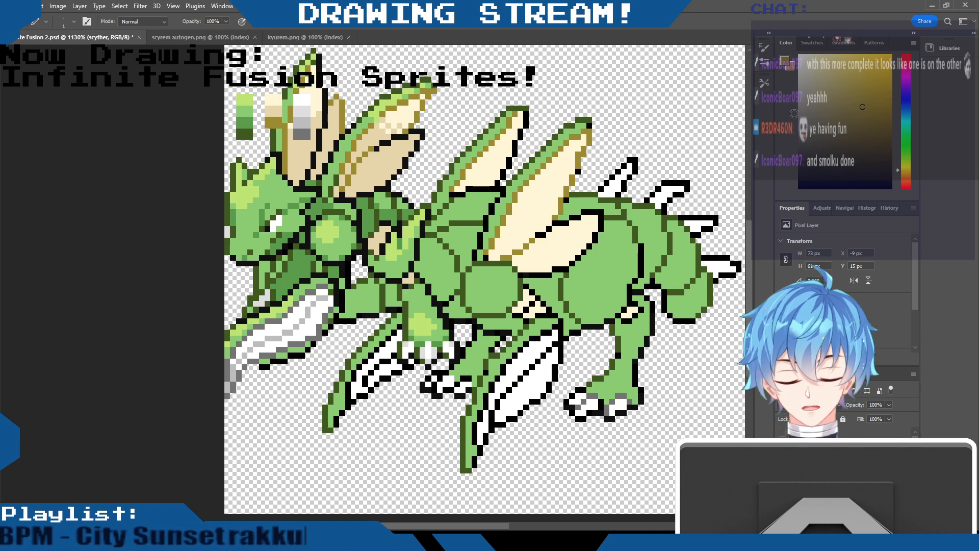
Undo the near wing's rear-edge strokes and delete the remaining misplaced wing outlines from the scyther layer with a lasso selection
key(i)
click(357, 202)
key(b)
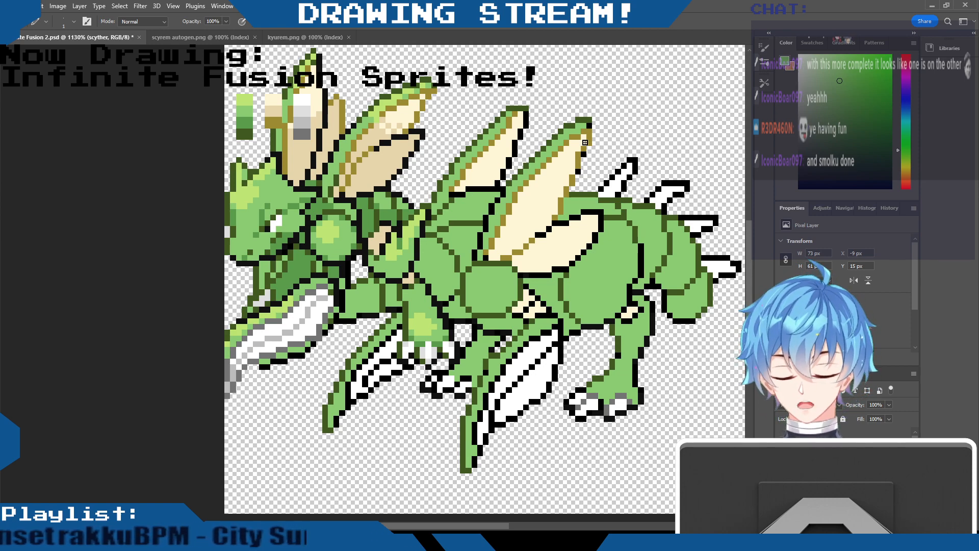
key(ctrl+z)
key(ctrl+z)
key(ctrl+z)
key(ctrl+z)
key(ctrl+z)
key(ctrl+z)
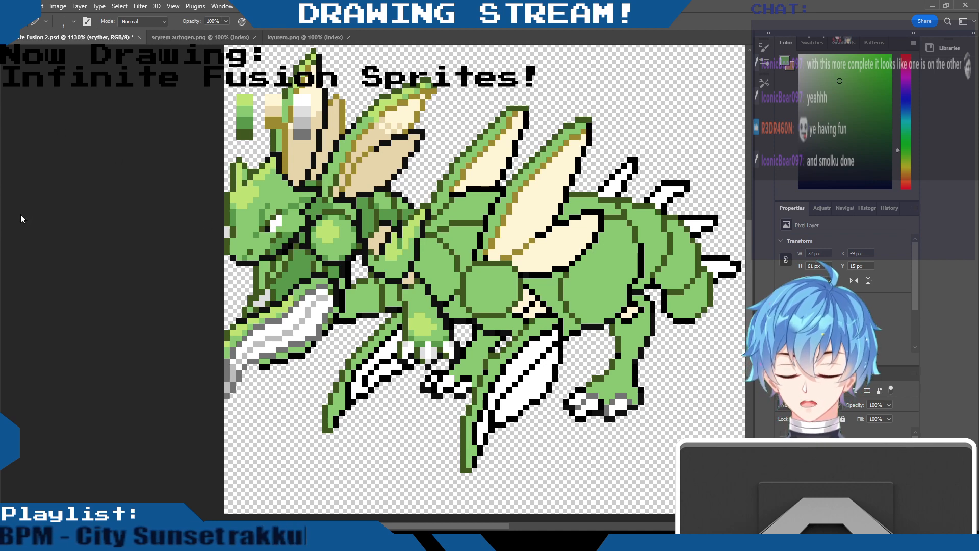
key(l)
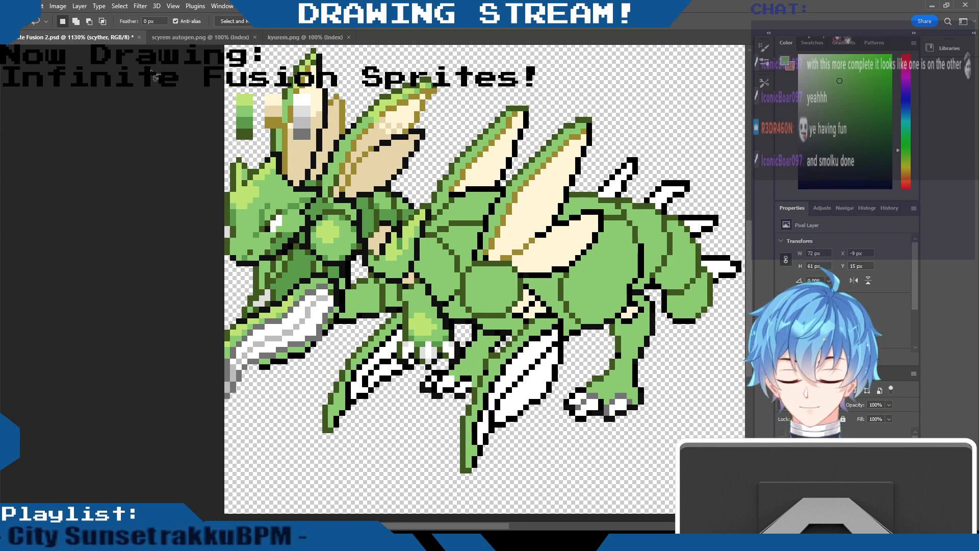
mouse_move(544, 96)
mouse_down()
mouse_move(429, 260)
mouse_move(663, 174)
mouse_move(446, 109)
mouse_up()
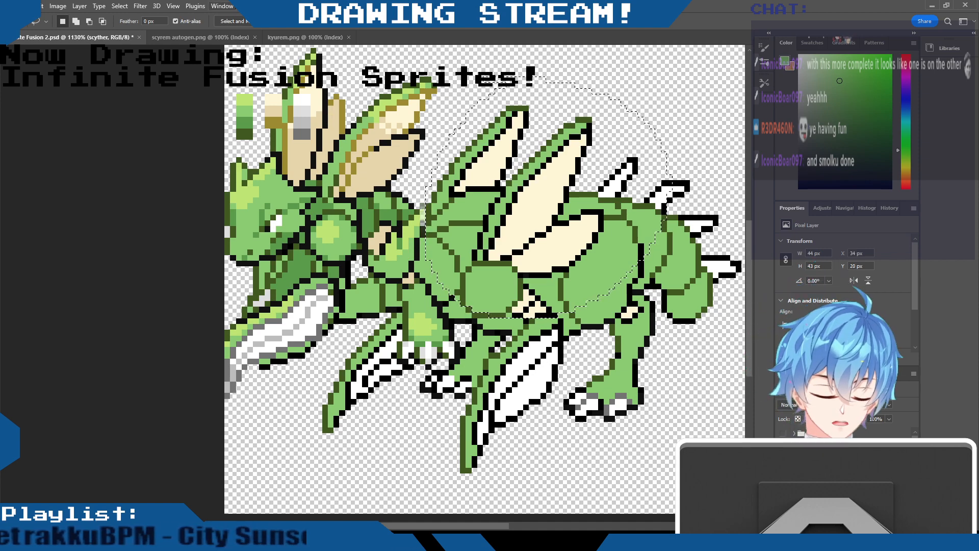
Recolour the inner upper edges of both wings and the near wing's rear edge dark gold on the scyrem layer
click(827, 474)
click(208, 481)
key(i)
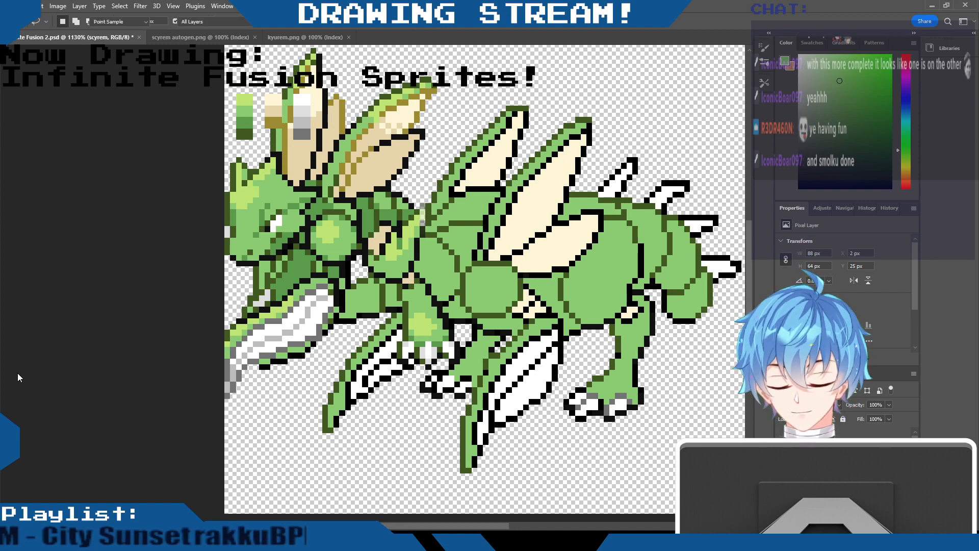
click(276, 122)
key(l)
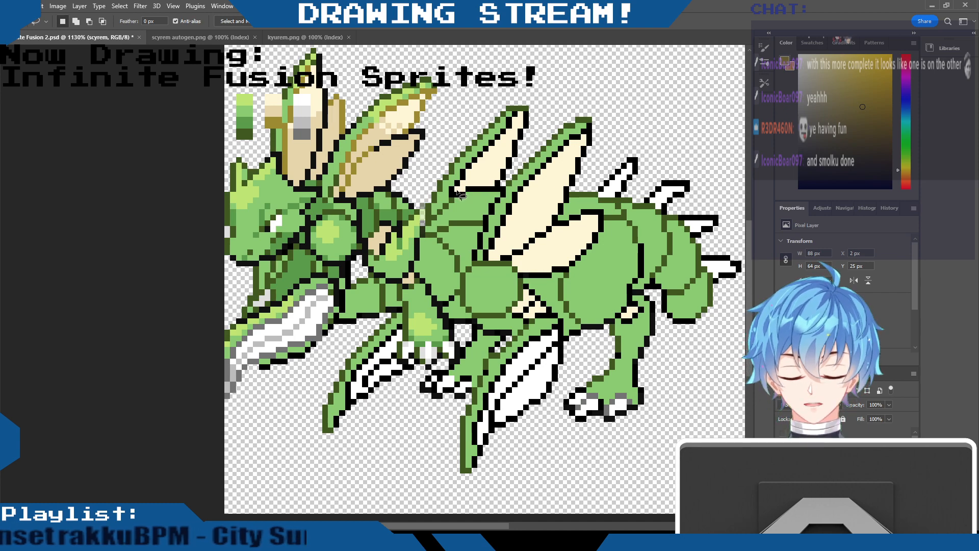
key(b)
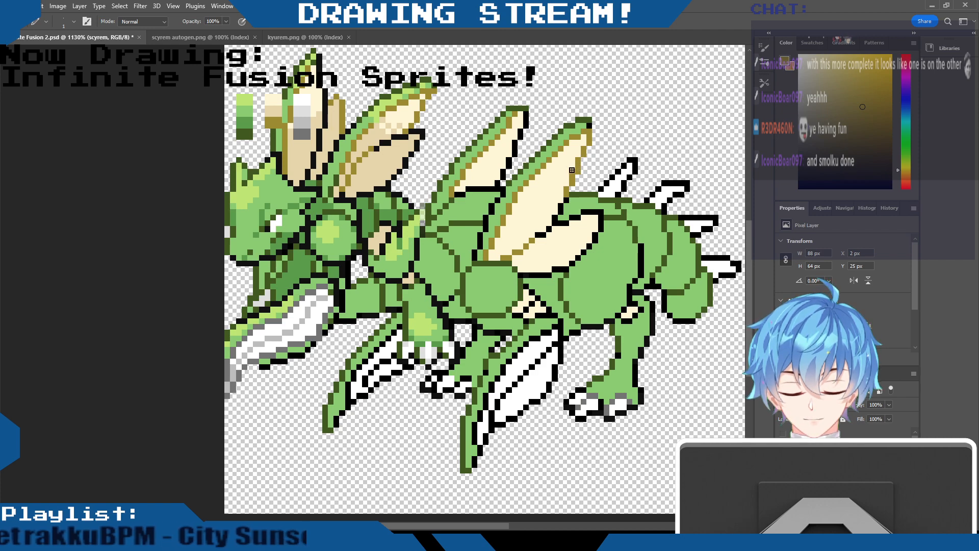
Recolour the outlines of the cream patches at the belly and the top of the hind leg dark gold
key(i)
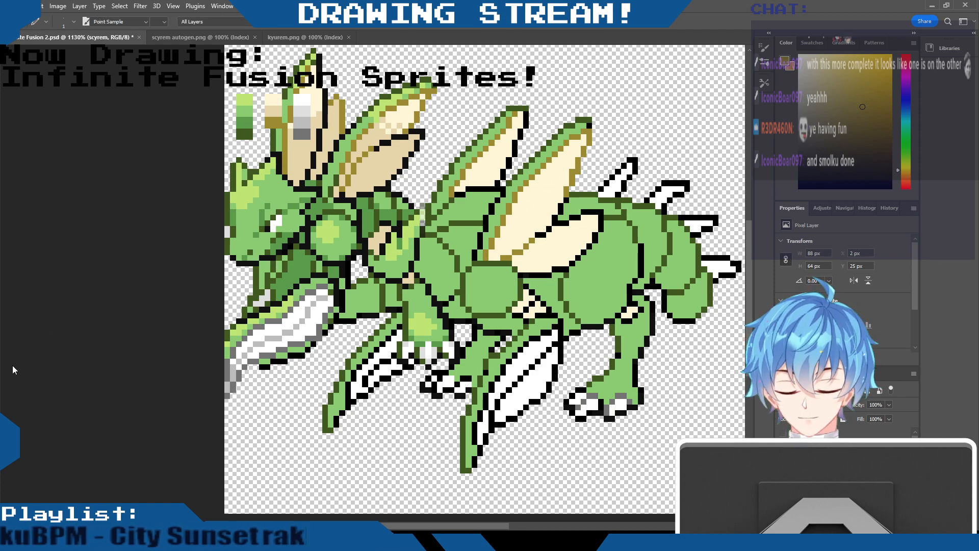
click(552, 166)
key(b)
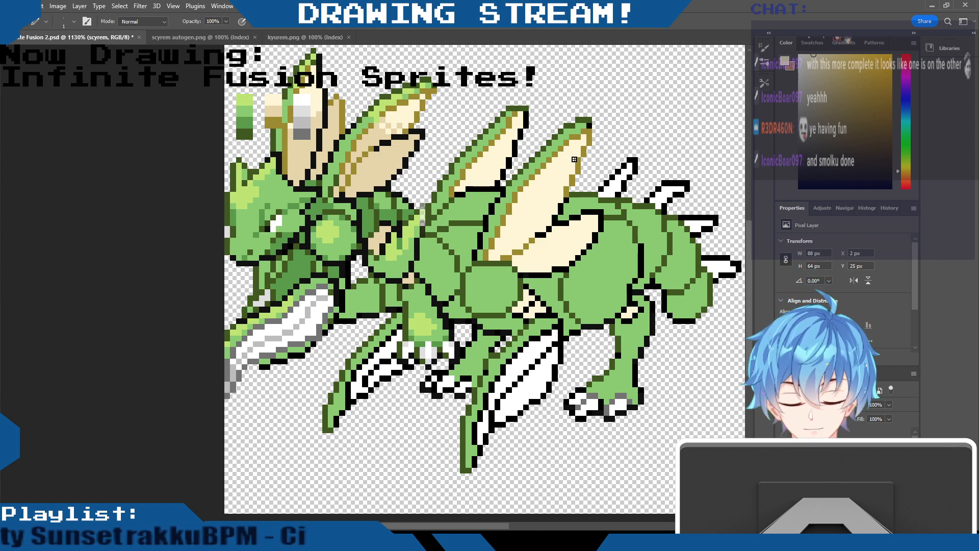
drag(494, 527, 526, 526)
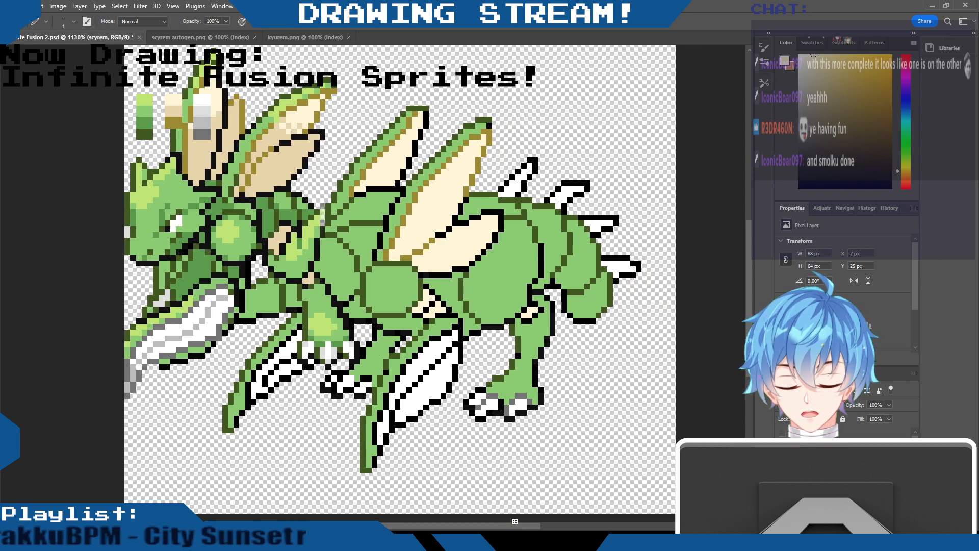
key(i)
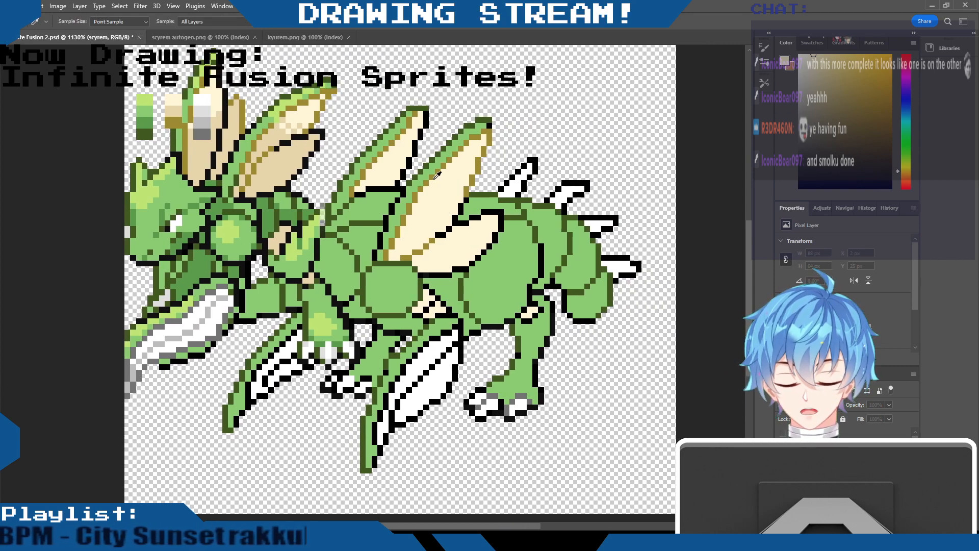
key(b)
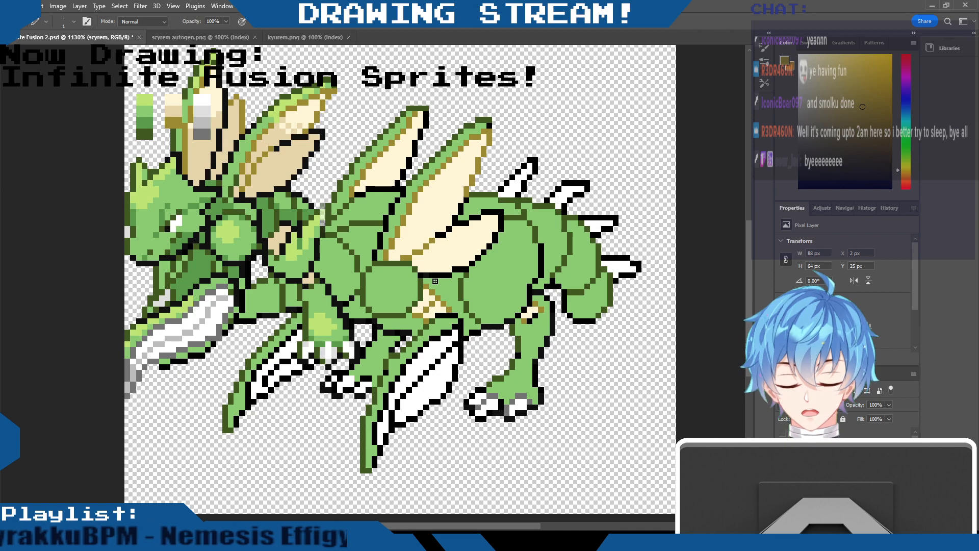
Move the Scyther reference on the scyther layer up above the fusion's head and neck
click(831, 474)
key(v)
drag(428, 232, 488, 96)
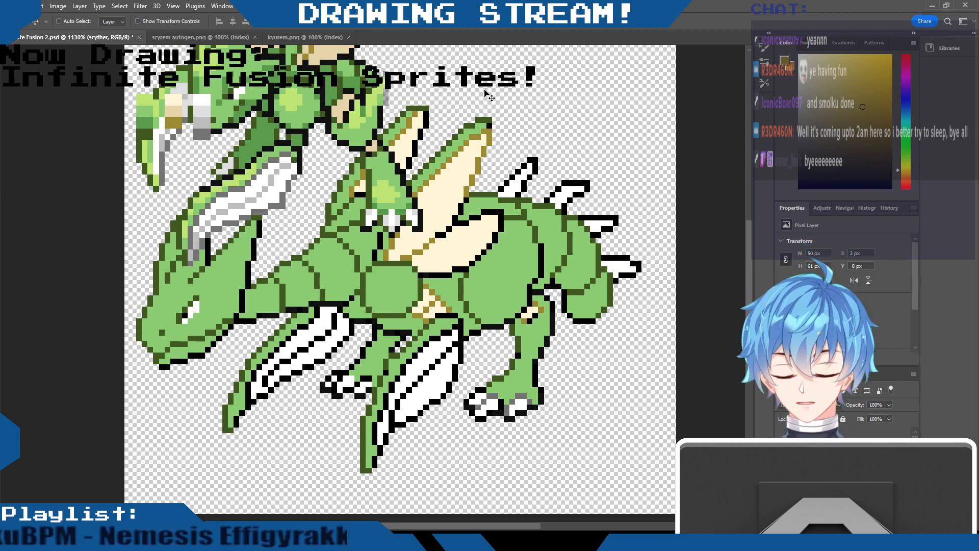
drag(374, 197, 417, 178)
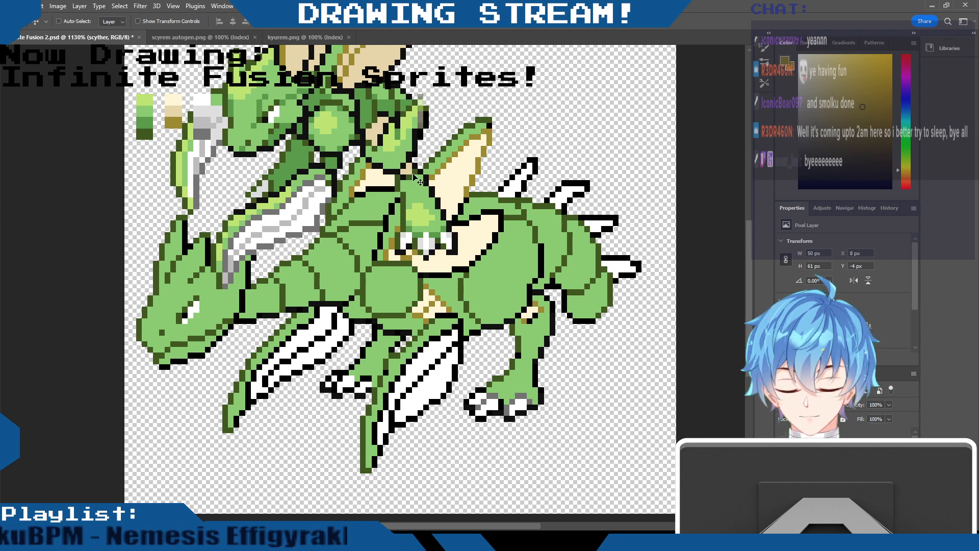
Sample dark grey from the Scyther reference's scythe and recolour the far scythe's white-blade outlines dark grey on the scyrem layer
key(i)
click(217, 129)
key(v)
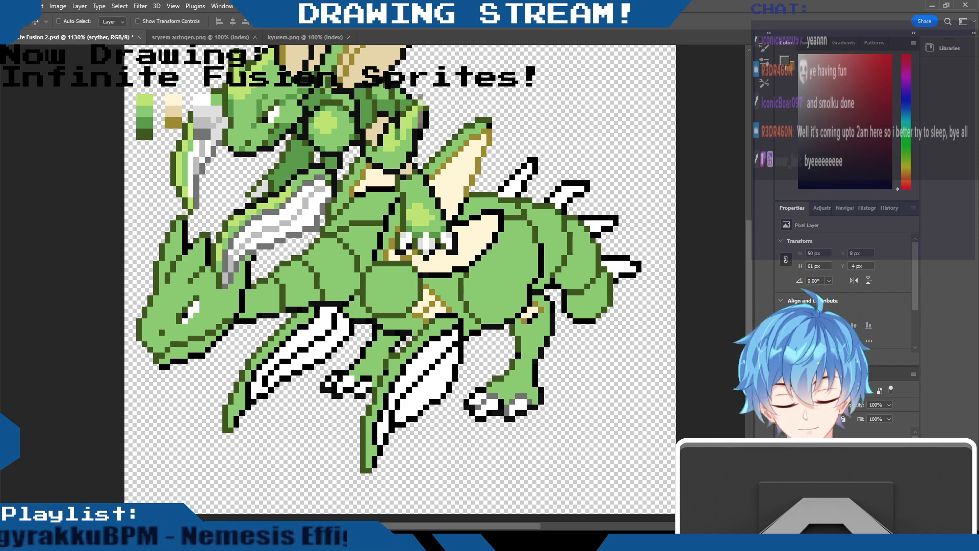
click(782, 455)
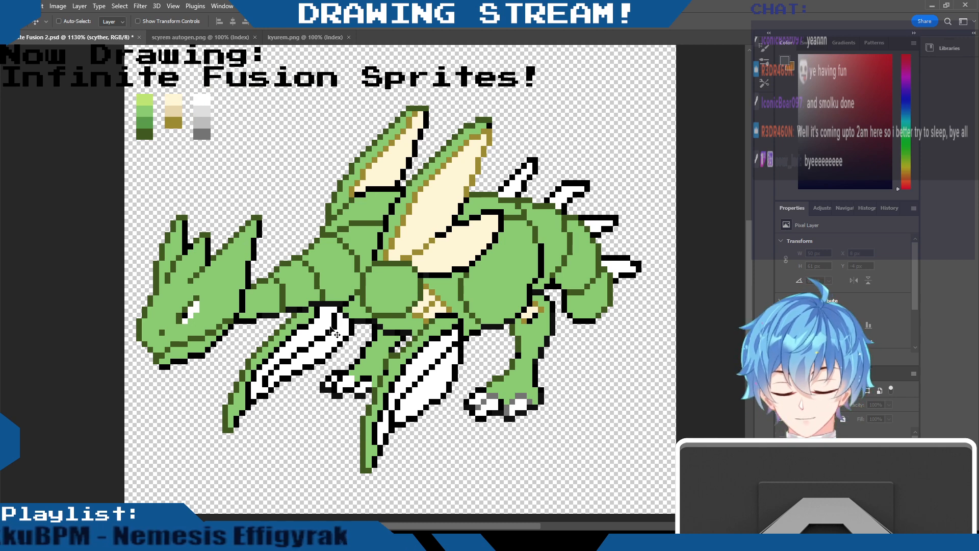
click(782, 455)
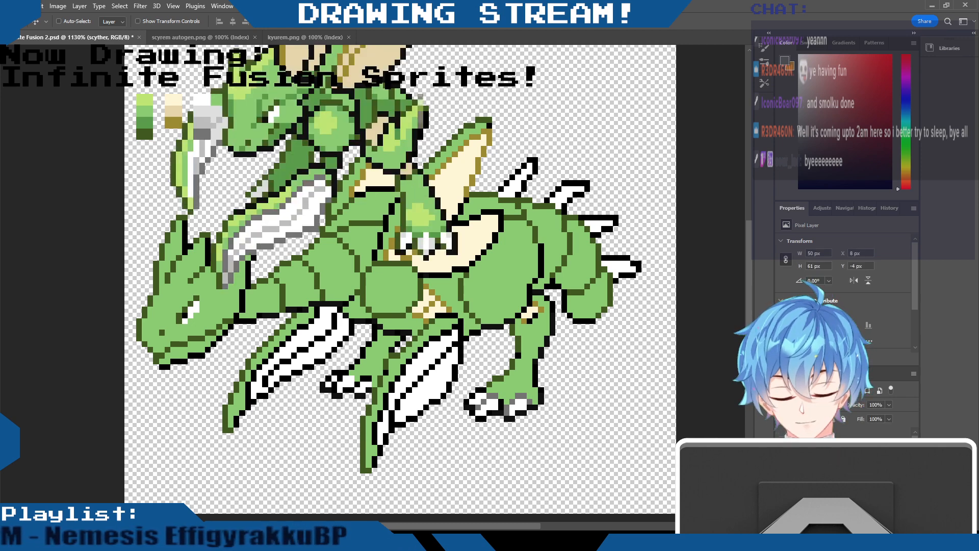
ctrl+click(514, 395)
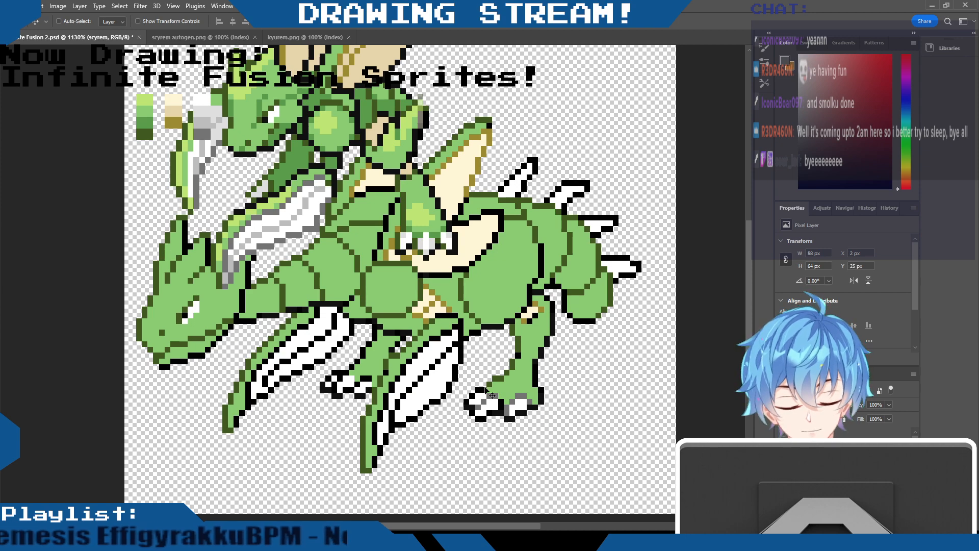
key(b)
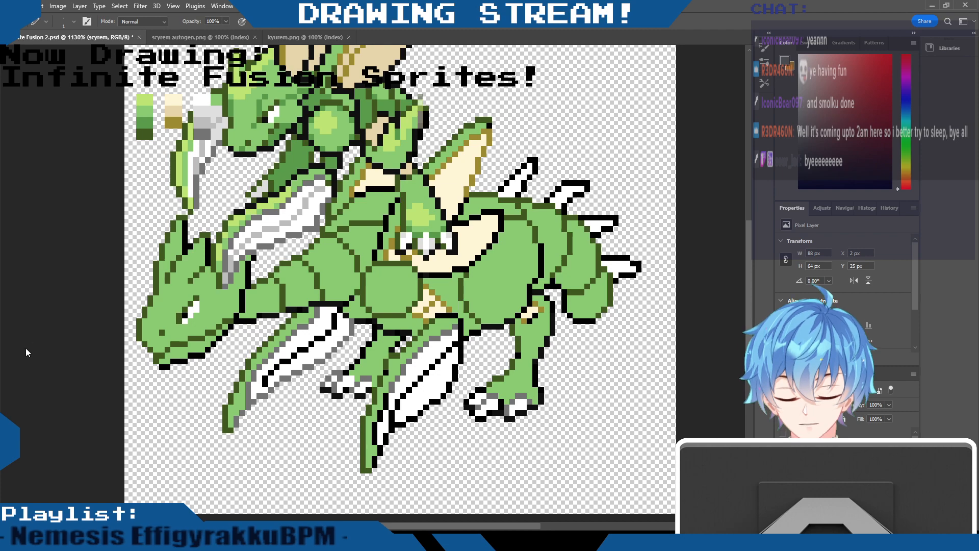
Recolour the near scythe's white-blade outlines and the hind foot's claw outlines dark grey, undoing stray strokes
key(i)
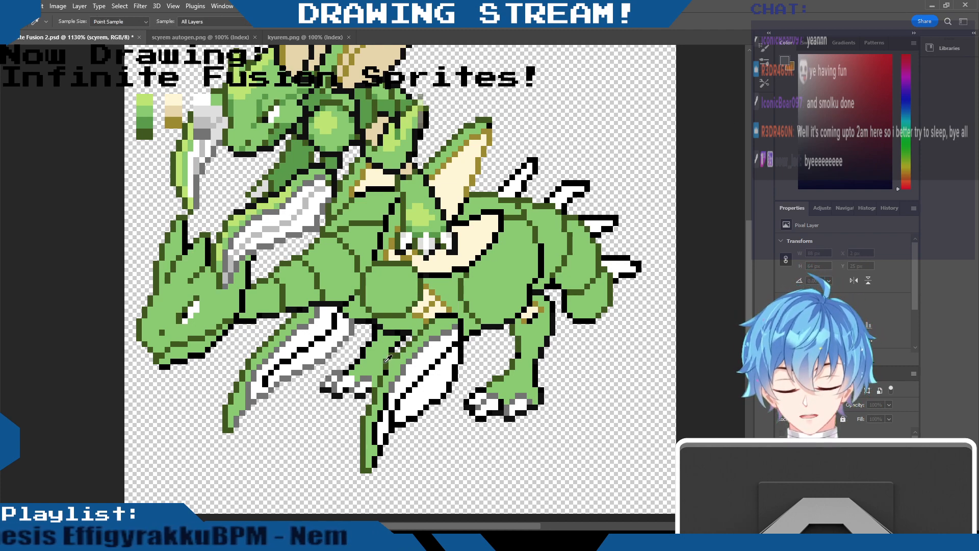
click(695, 272)
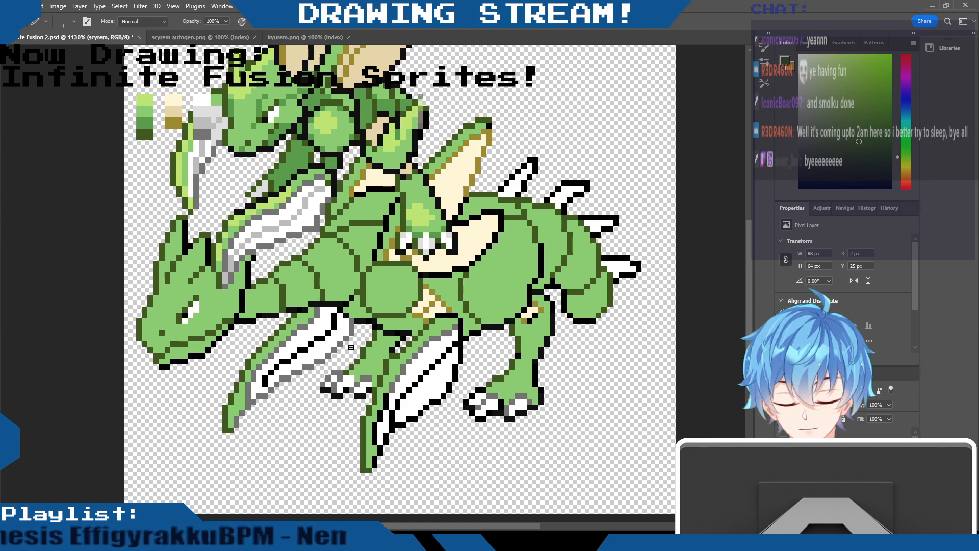
key(i)
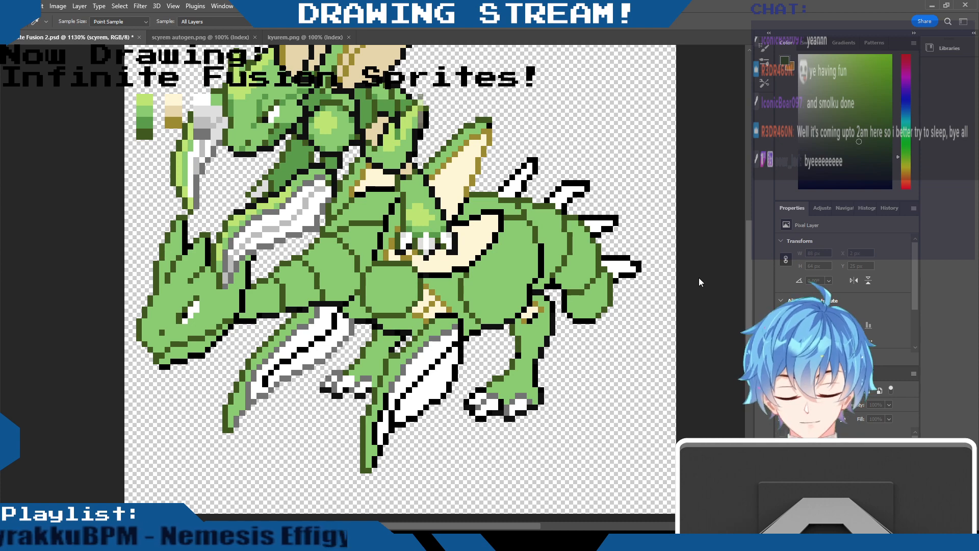
alt+click(398, 380)
mouse_move(387, 396)
mouse_down()
mouse_move(375, 458)
mouse_move(390, 438)
mouse_up()
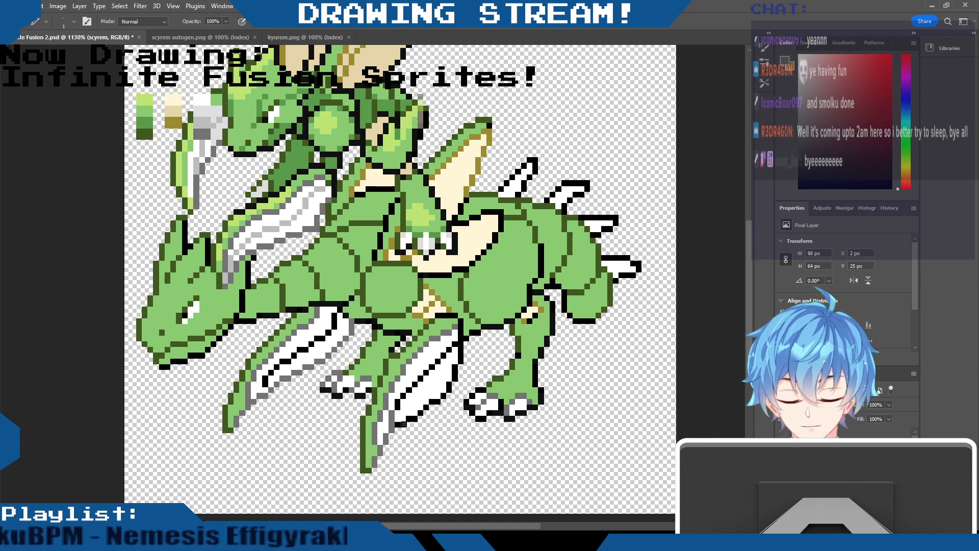
key(ctrl+z)
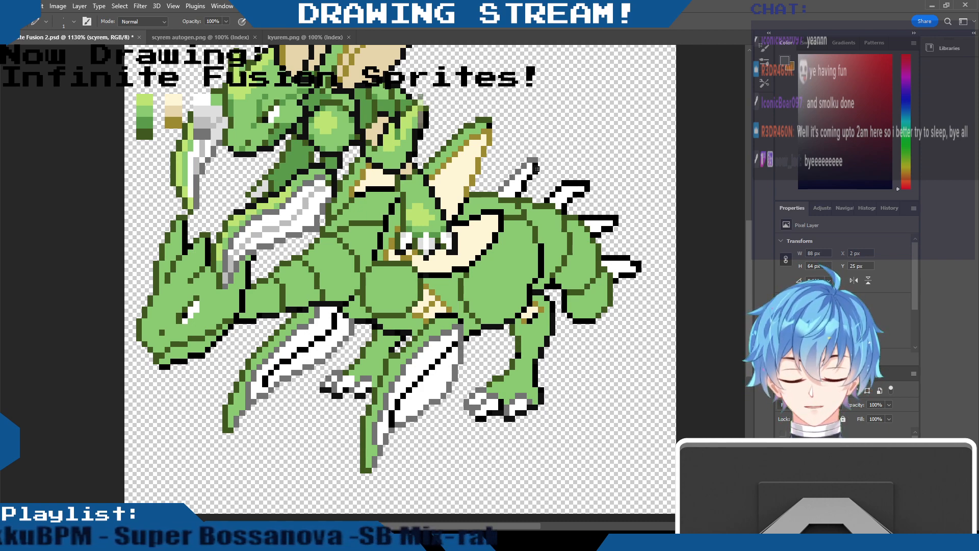
Recolour the upper edges of the white spikes along the back and tail dark grey, undoing the misplaced stroke on the lowest spike
drag(547, 200, 587, 182)
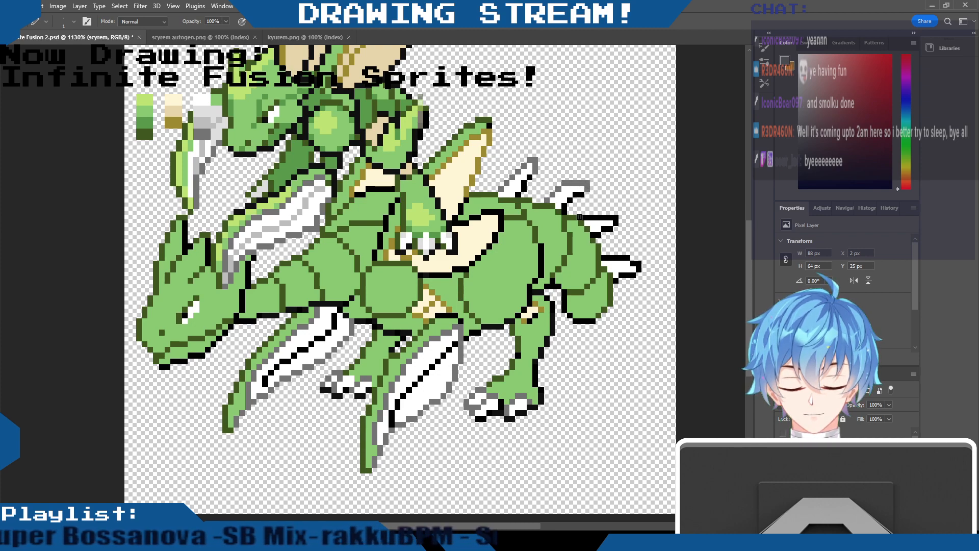
drag(593, 215, 616, 225)
drag(603, 258, 644, 263)
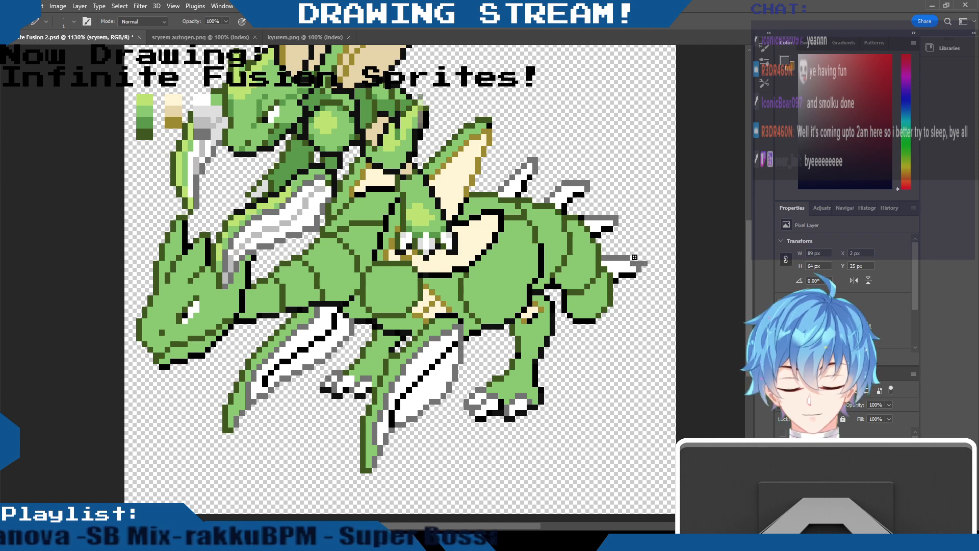
key(ctrl+z)
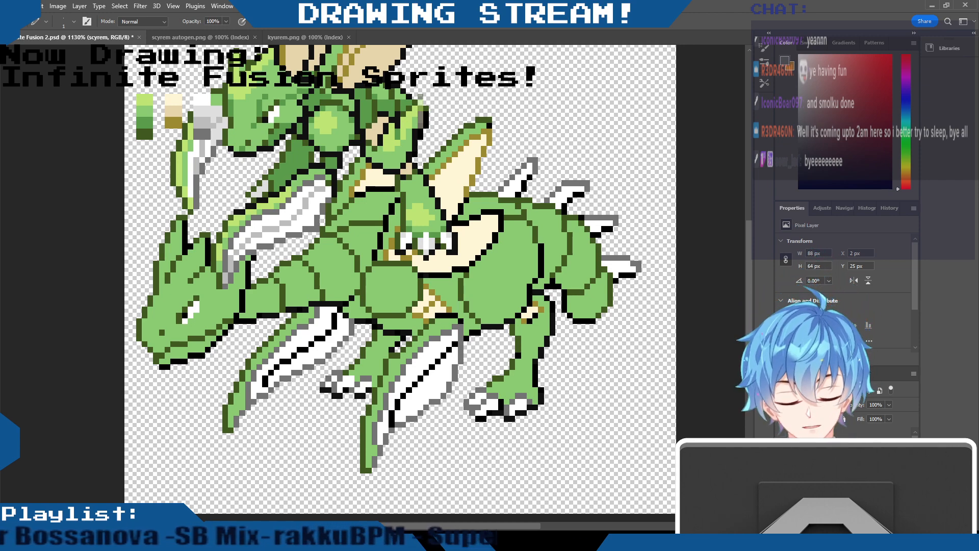
key(ctrl+z)
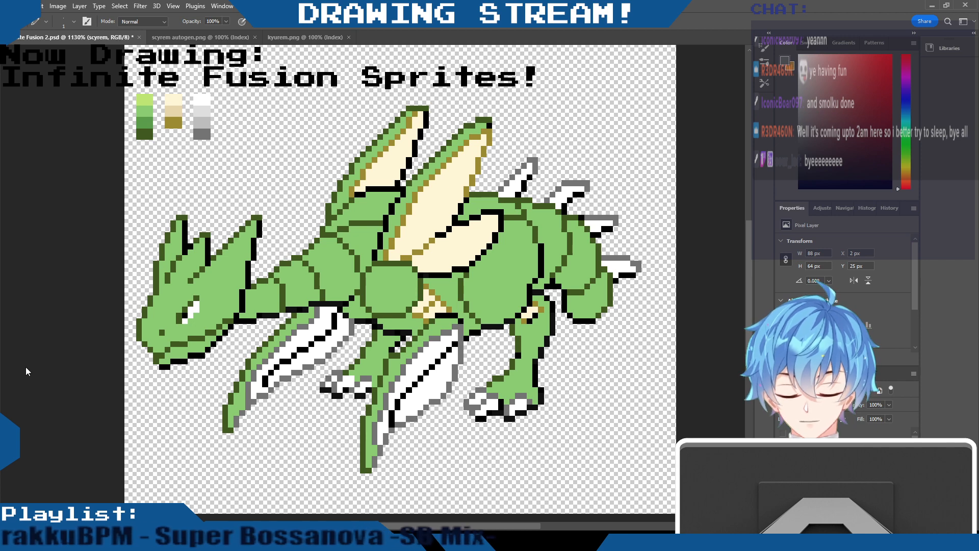
Sample the dark green outline colour from the body for the brush
key(i)
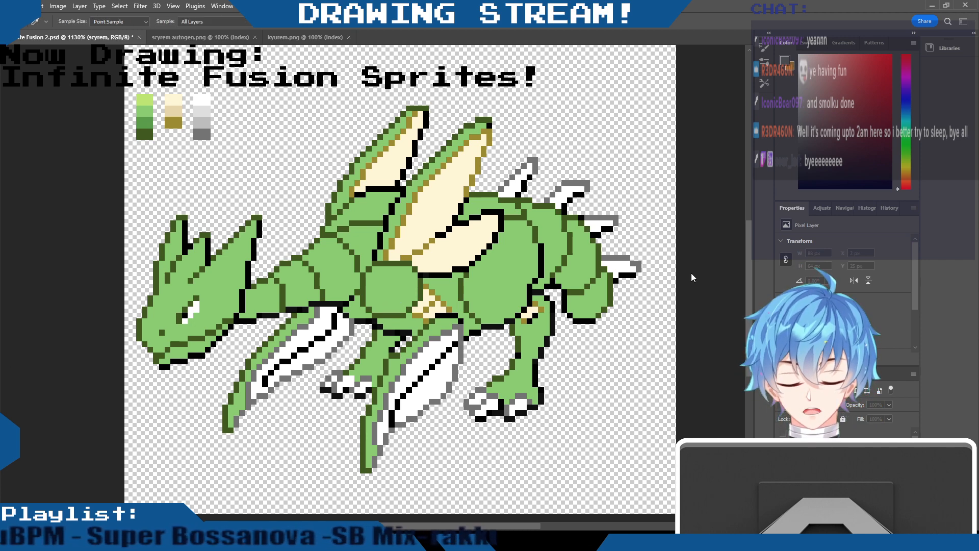
click(373, 310)
key(b)
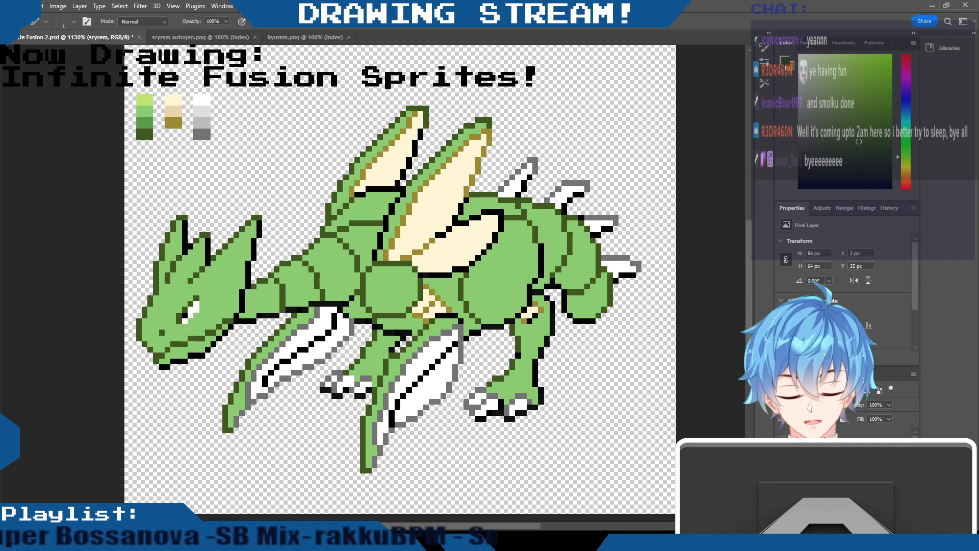
Show the scyther layer again and move the Scyther reference over the fusion's neck and chest to X 16 px, Y 6 px
click(783, 475)
drag(751, 284, 750, 261)
key(v)
drag(351, 109, 509, 154)
key(ctrl+z)
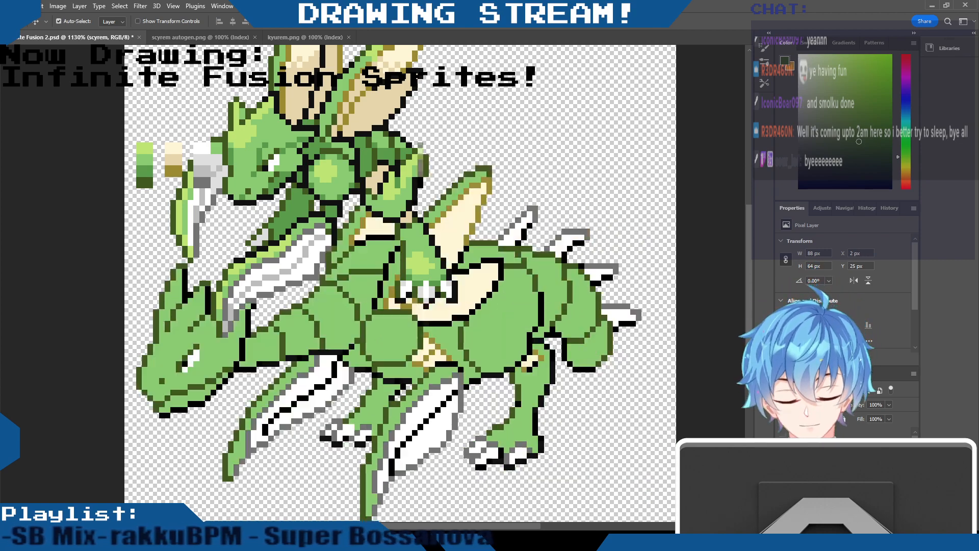
click(826, 474)
drag(487, 187, 544, 202)
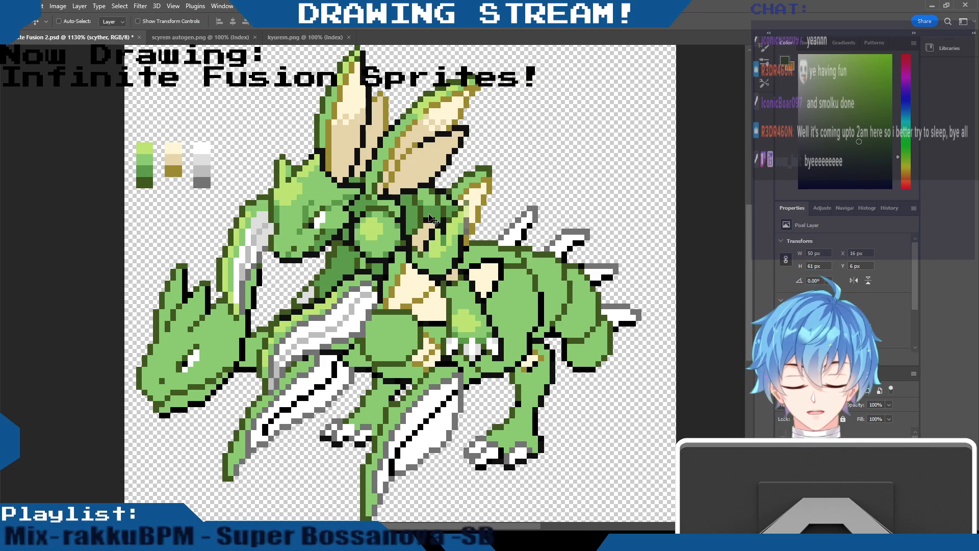
Sample the lightest green palette swatch for the brush and toggle the scyther layer off and on to compare the sprites
key(i)
click(144, 146)
key(v)
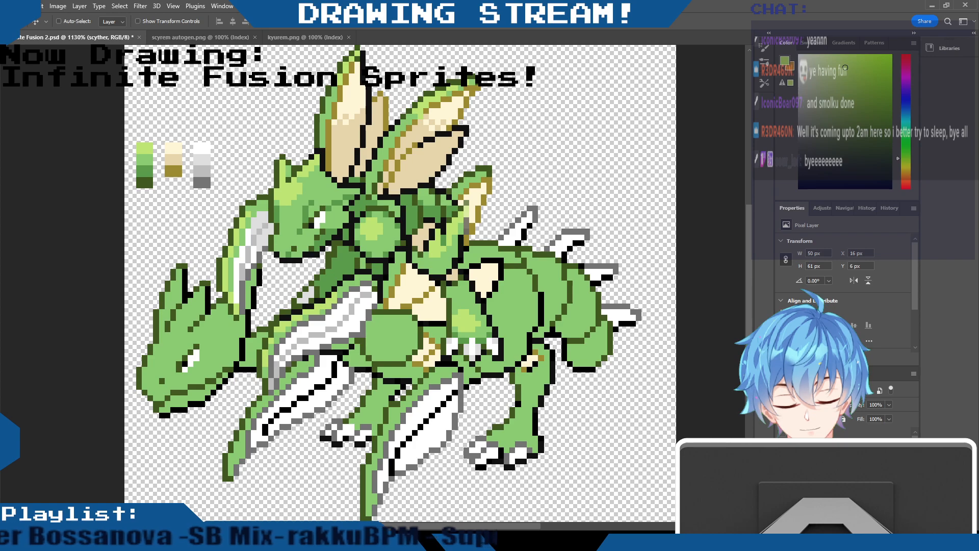
click(783, 459)
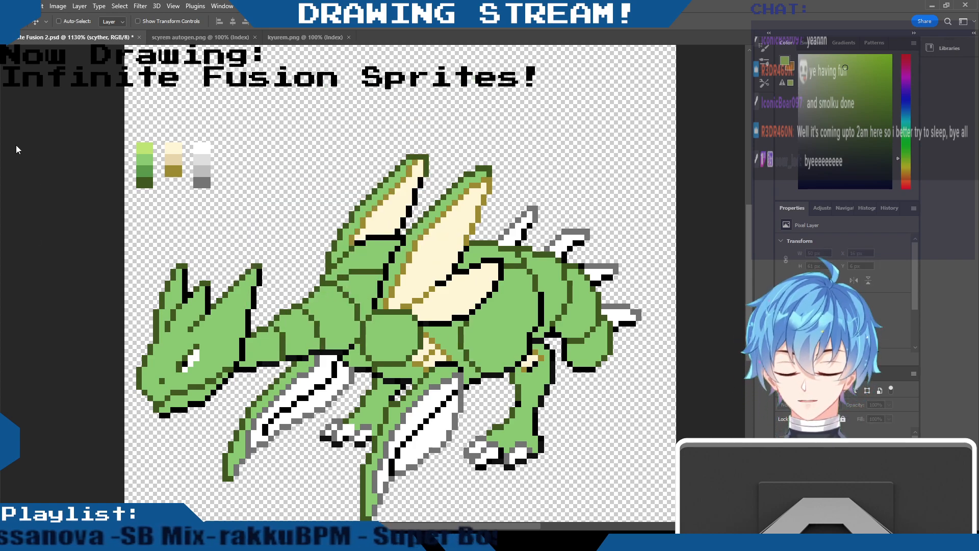
key(b)
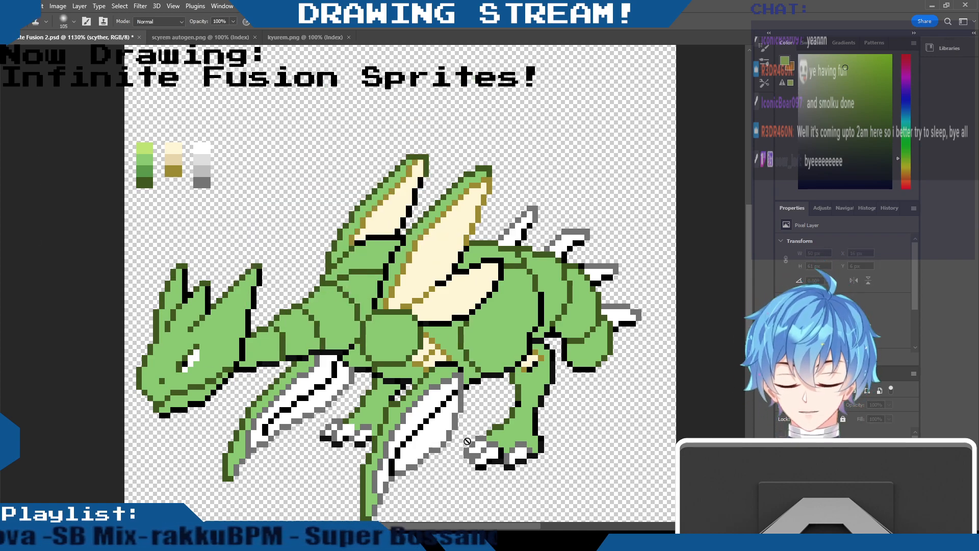
click(783, 459)
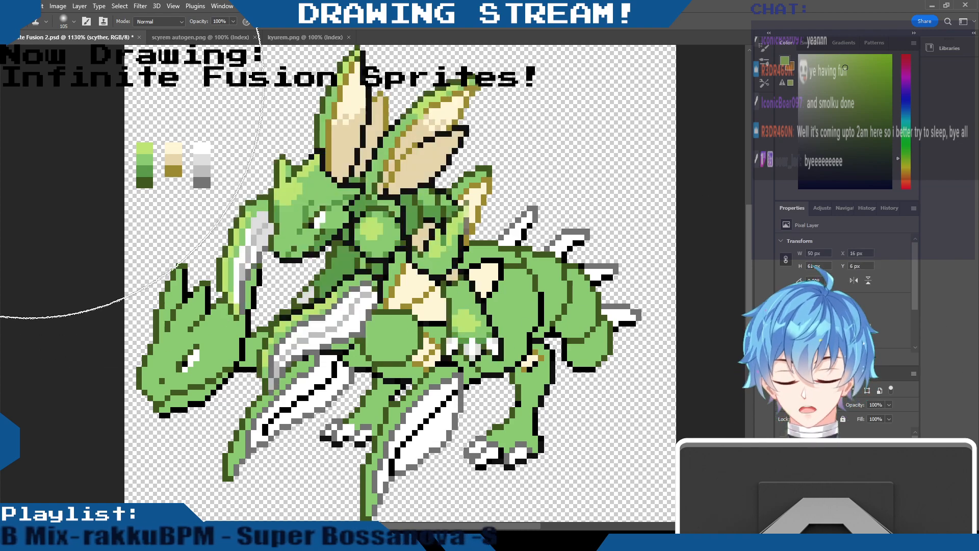
click(23, 161)
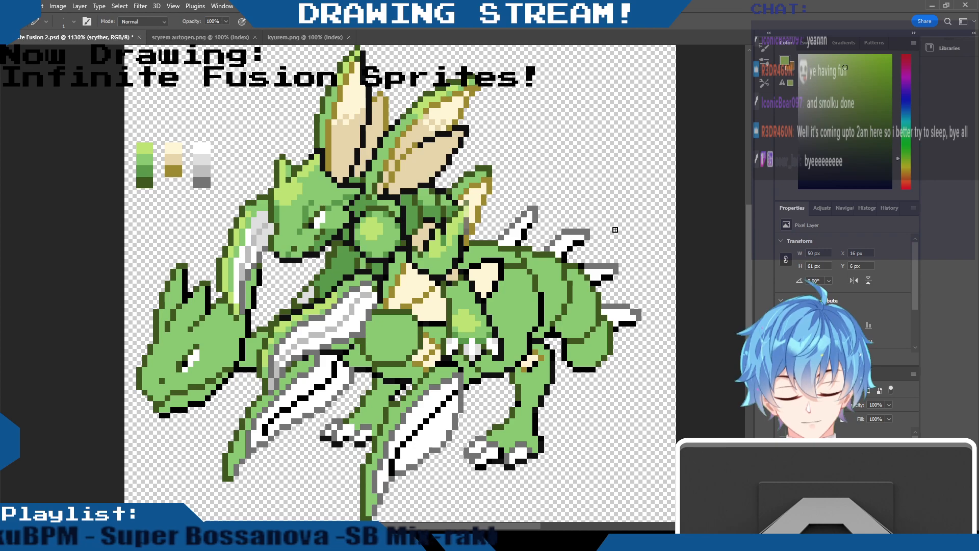
Move the Scyther reference over the fusion's hindquarters, clear of its head and wings, and make the scyrem layer active for brushing
click(17, 75)
mouse_move(441, 137)
mouse_down()
mouse_move(403, 64)
mouse_move(696, 291)
mouse_move(697, 228)
mouse_move(679, 305)
mouse_up()
drag(679, 308, 680, 262)
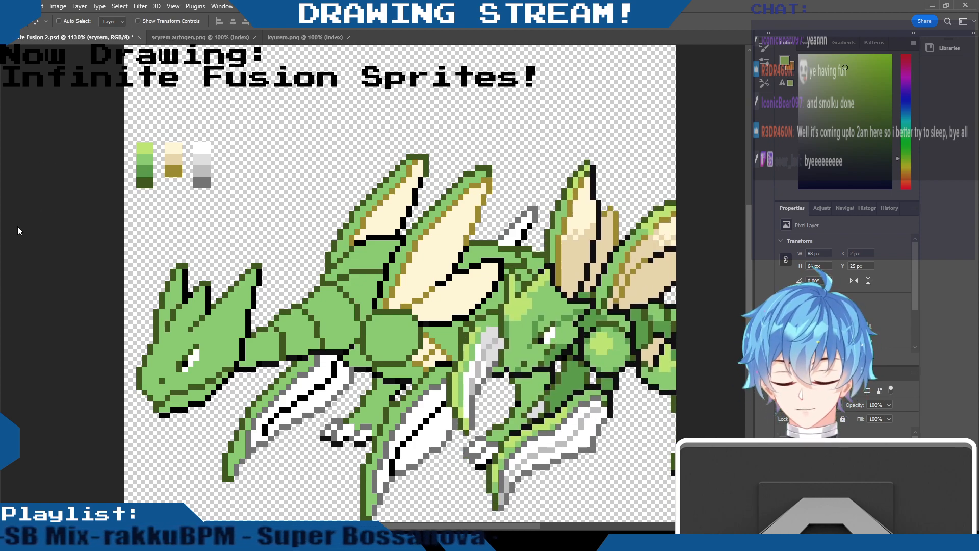
key(j)
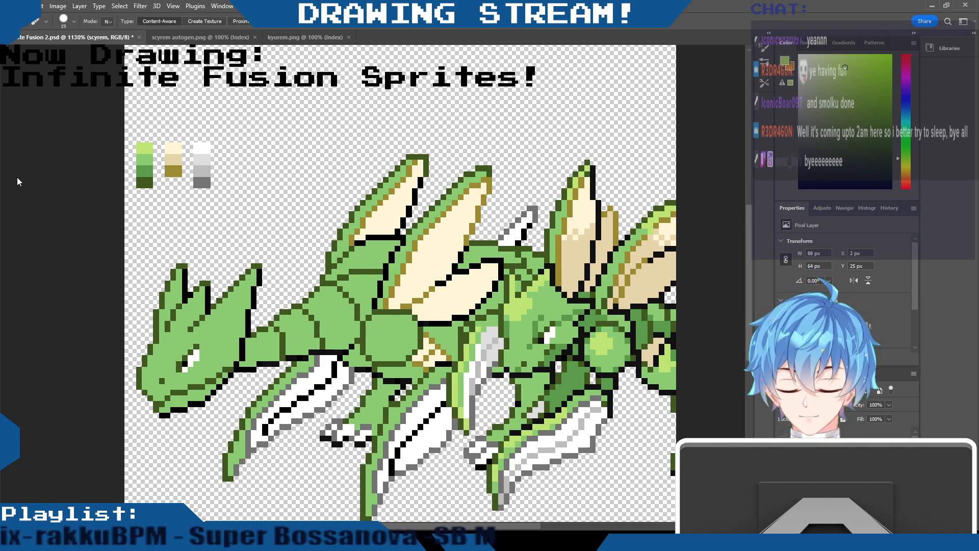
key(b)
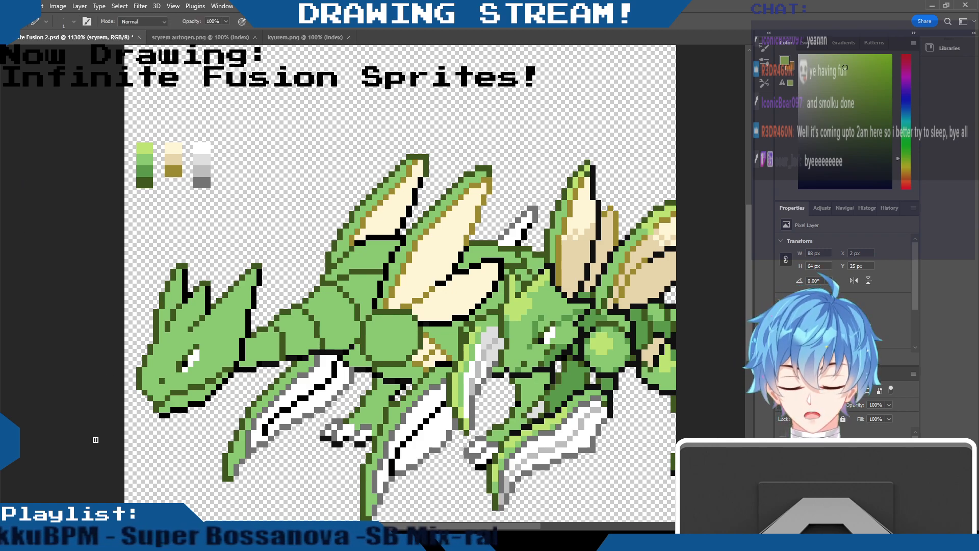
Paint light green highlights on the head's crest spikes and forehead and along the upper edge of the long rear crest
mouse_move(173, 287)
mouse_down()
mouse_move(159, 338)
mouse_move(173, 343)
mouse_up()
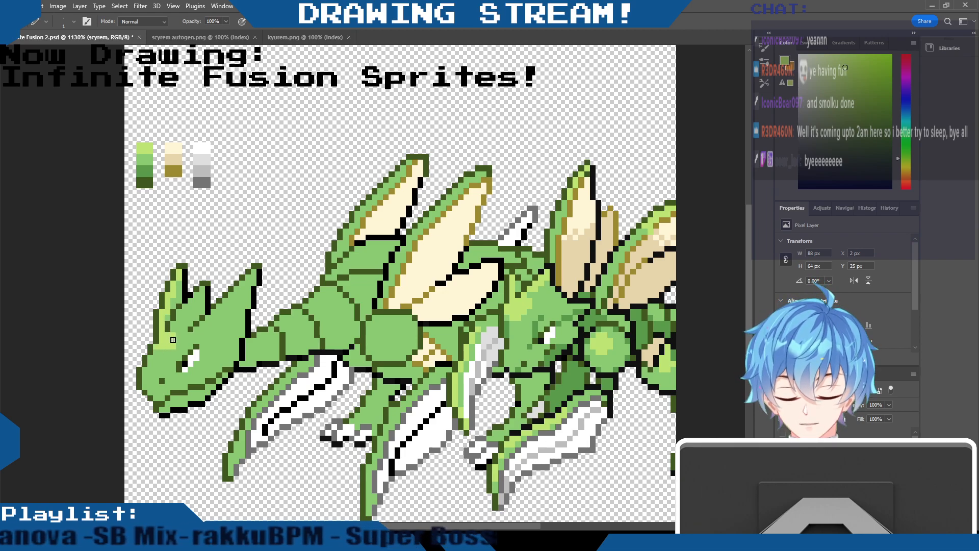
drag(186, 312, 204, 284)
click(167, 351)
drag(178, 335, 177, 341)
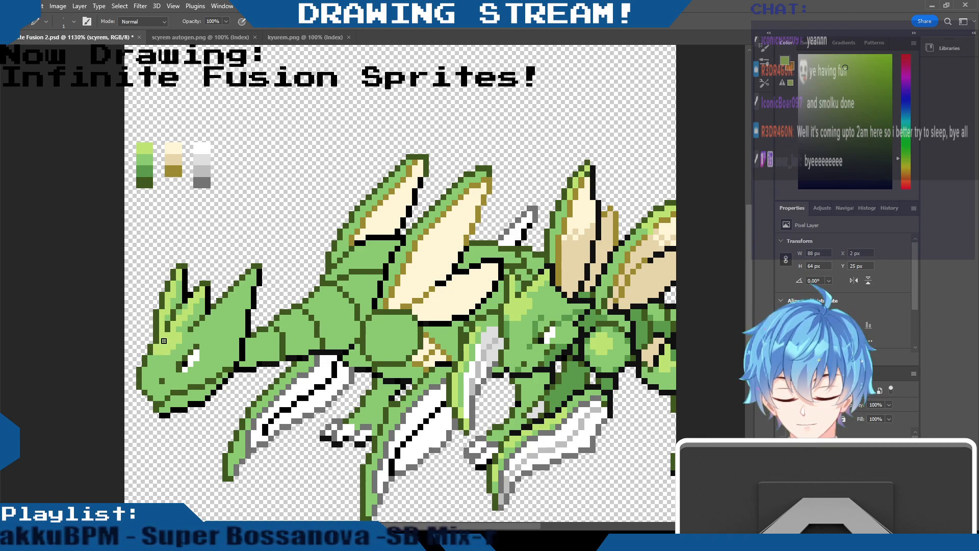
drag(162, 357, 155, 357)
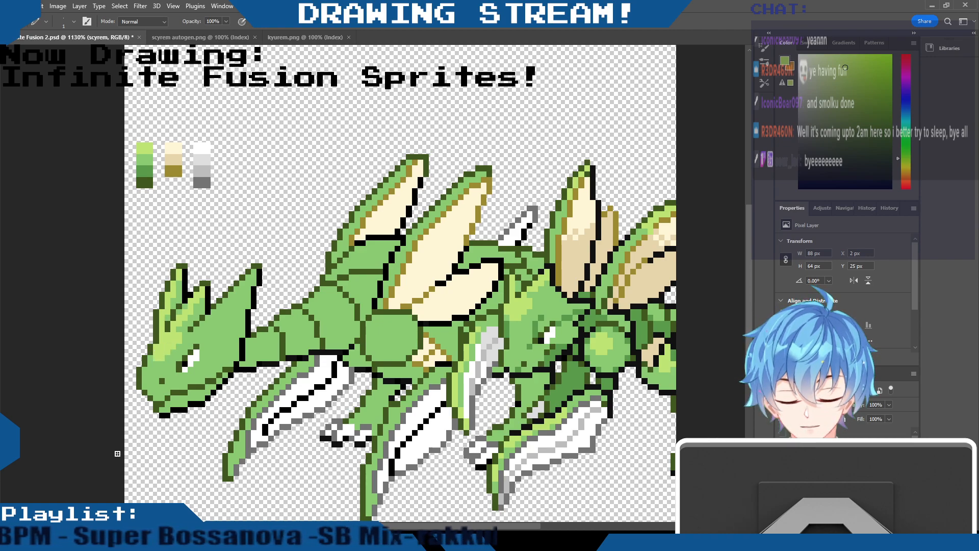
drag(199, 331, 255, 273)
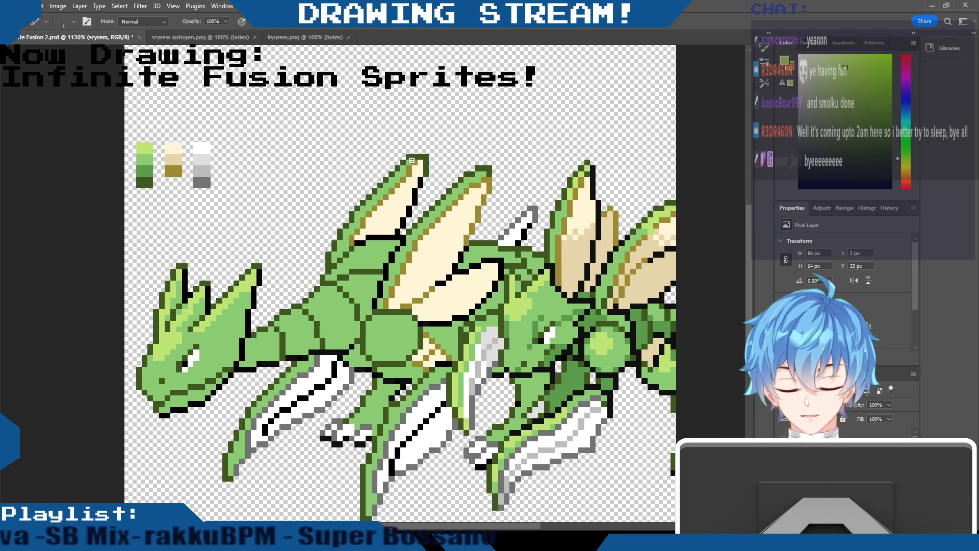
Paint light green highlights along the green leading edges of both wings and on the upper front of the round shoulder
drag(402, 171, 371, 202)
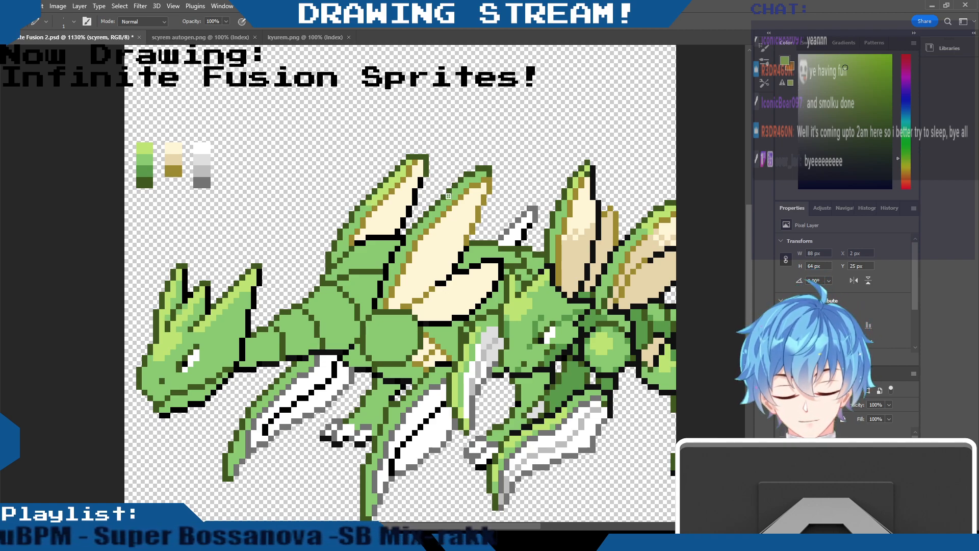
drag(460, 194, 444, 207)
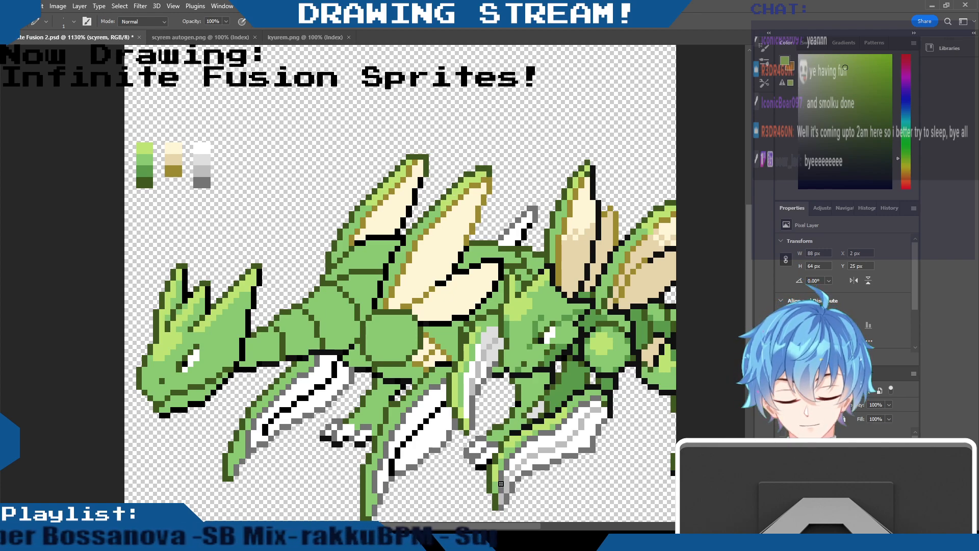
mouse_move(378, 318)
mouse_down()
mouse_move(369, 334)
mouse_move(385, 321)
mouse_move(391, 333)
mouse_move(379, 340)
mouse_up()
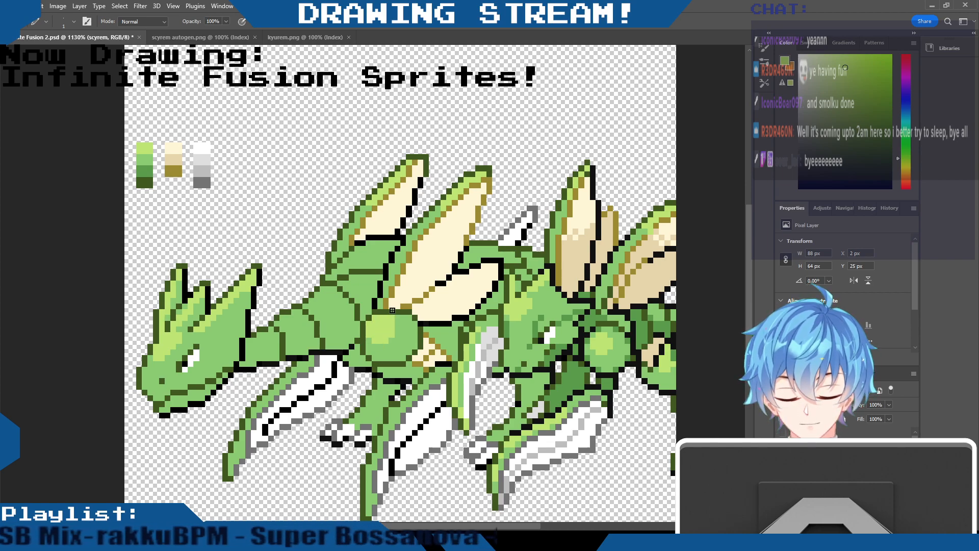
key(ctrl+z)
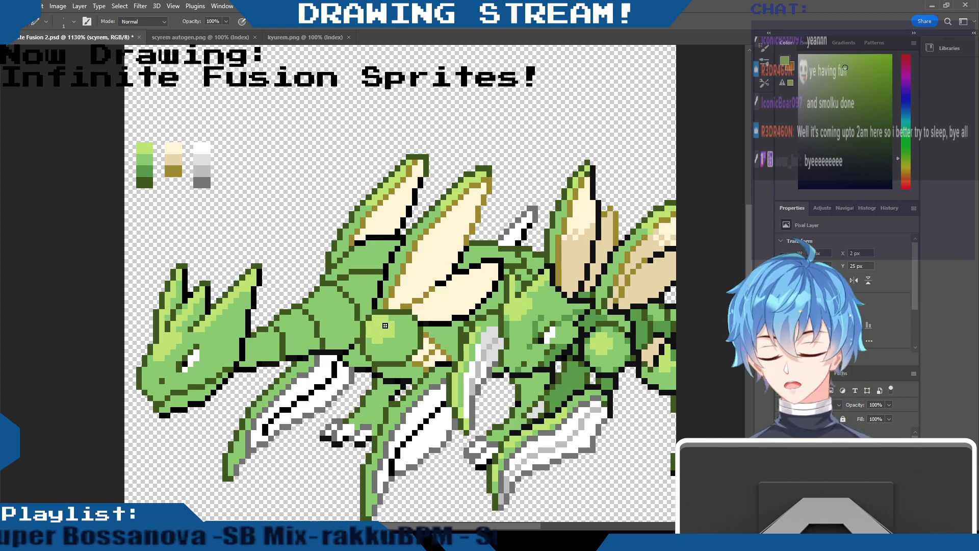
drag(430, 528, 415, 509)
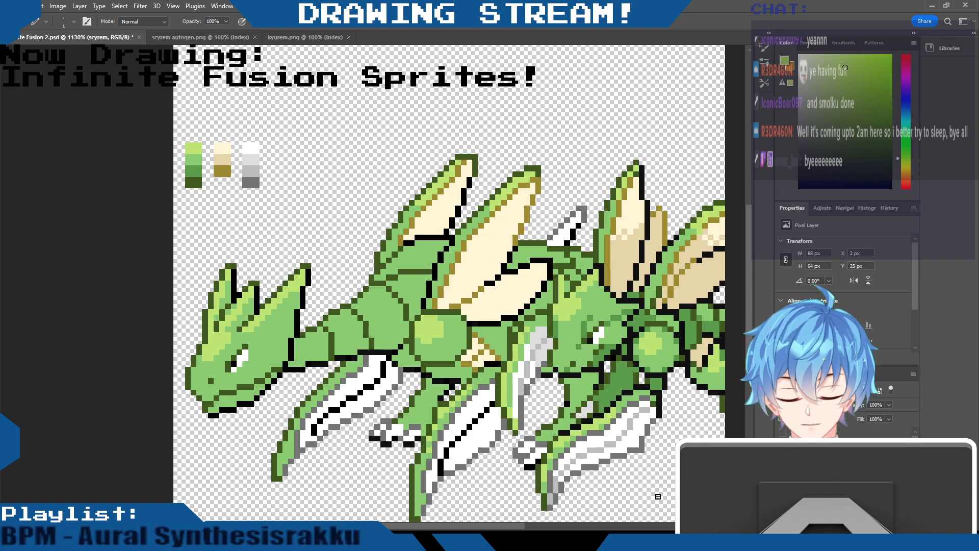
Hide the Scyther reference and paint a round light green highlight on the fusion's hind thigh
drag(492, 526, 550, 526)
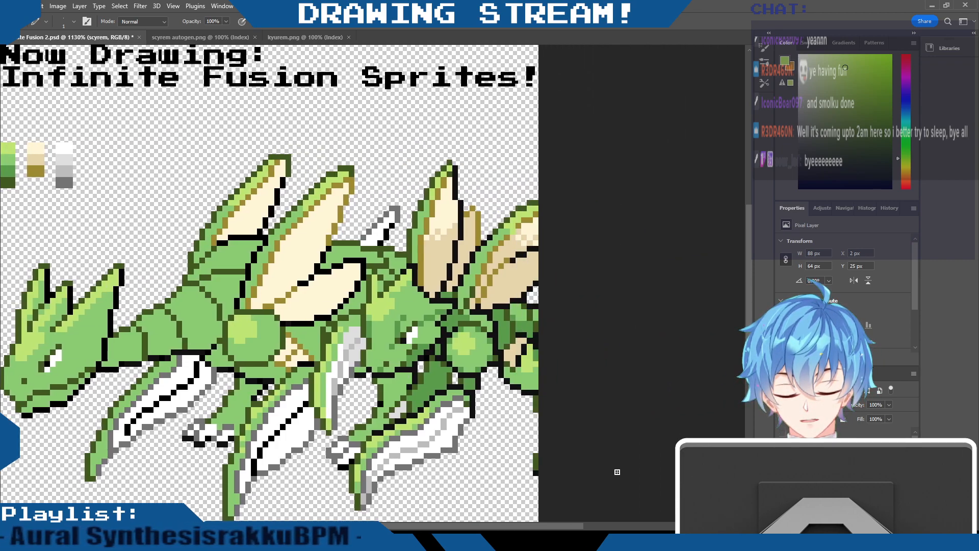
key(ctrl+z)
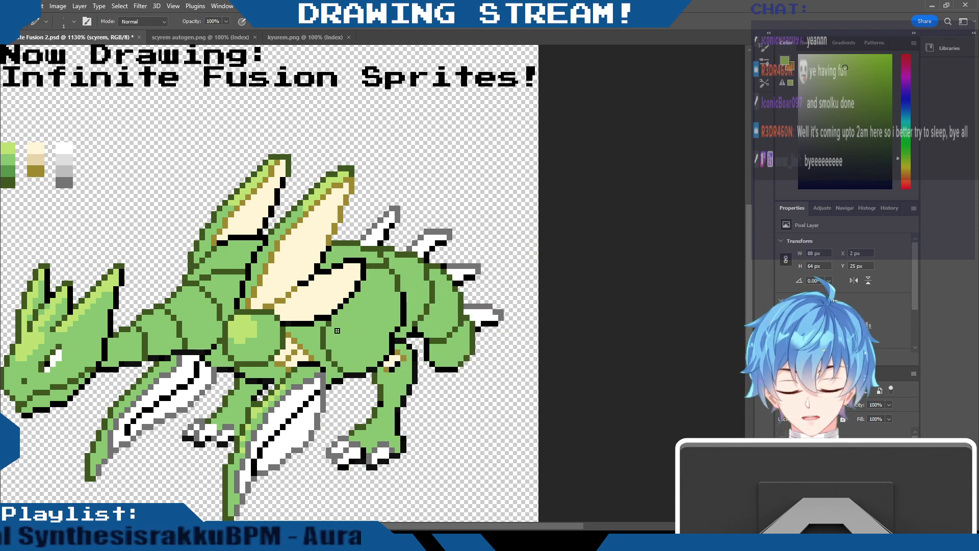
mouse_move(335, 339)
mouse_down()
mouse_move(335, 348)
mouse_move(329, 341)
mouse_move(350, 345)
mouse_move(341, 351)
mouse_move(354, 335)
mouse_move(346, 356)
mouse_move(346, 345)
mouse_up()
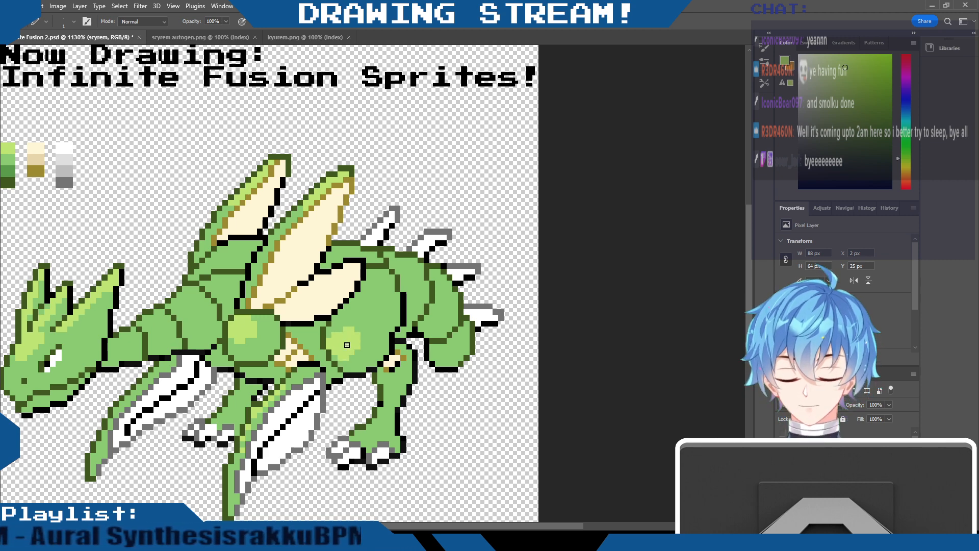
Check the highlights against the Scyther reference, hide it and paint light green highlights along the neck segments, upper back and tail ridge
drag(533, 528, 504, 526)
click(782, 475)
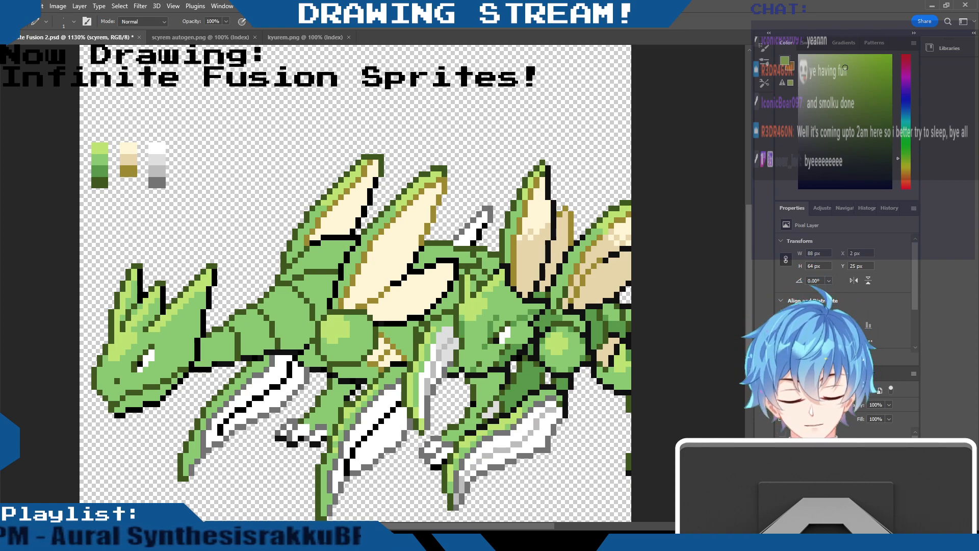
click(783, 474)
click(826, 475)
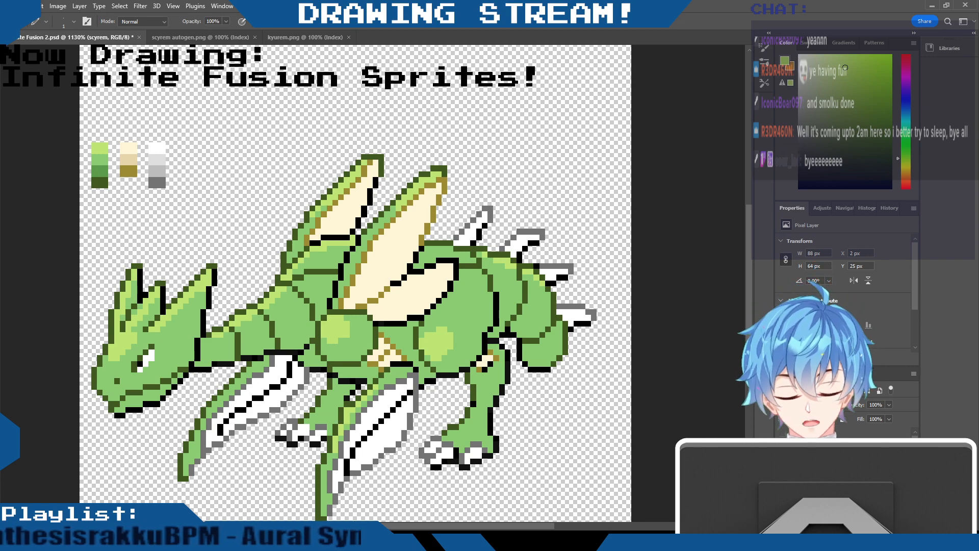
Compare with the Scyther reference, sample the darker shading green from the palette for the brush and try shading the base of the neck
click(783, 460)
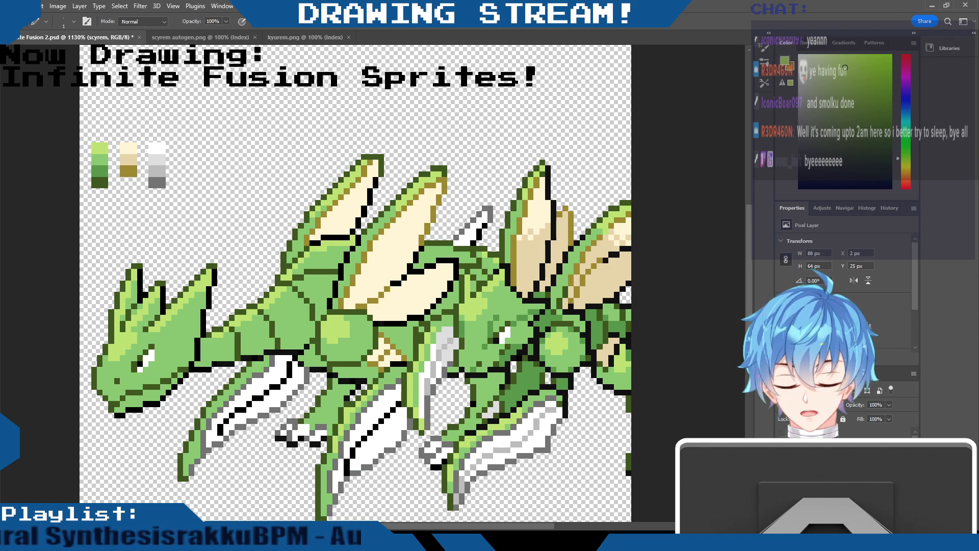
click(783, 462)
click(827, 482)
click(826, 502)
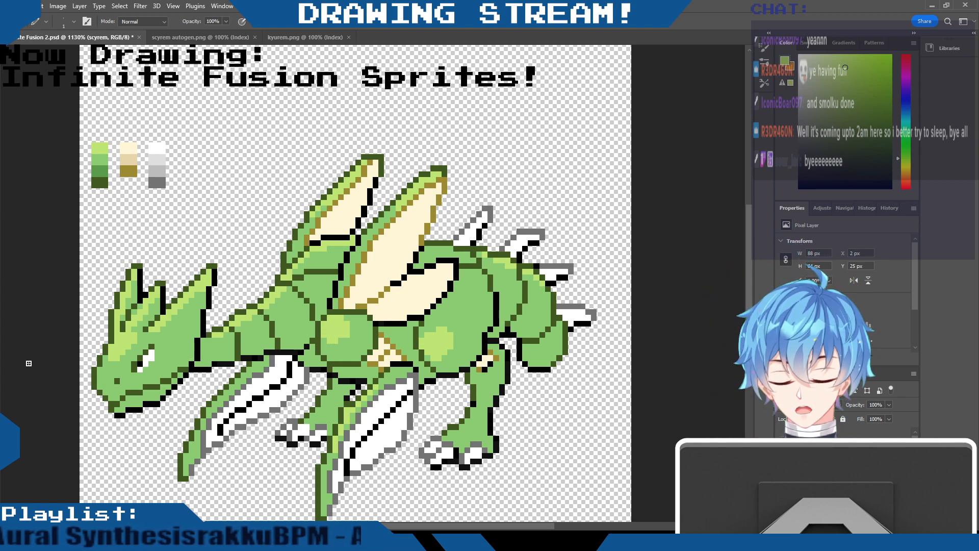
key(i)
click(105, 165)
key(b)
mouse_move(293, 344)
mouse_down()
mouse_move(279, 346)
mouse_move(310, 328)
mouse_up()
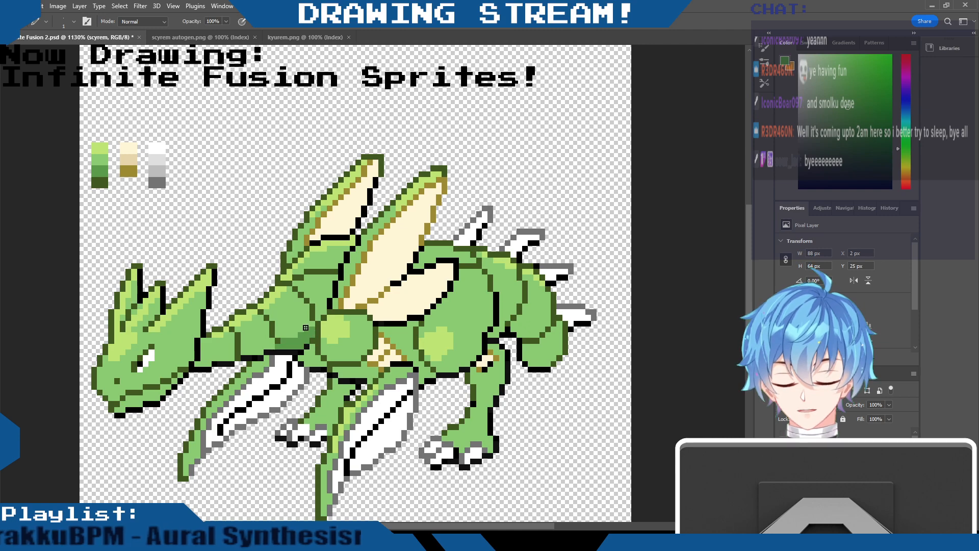
key(ctrl+z)
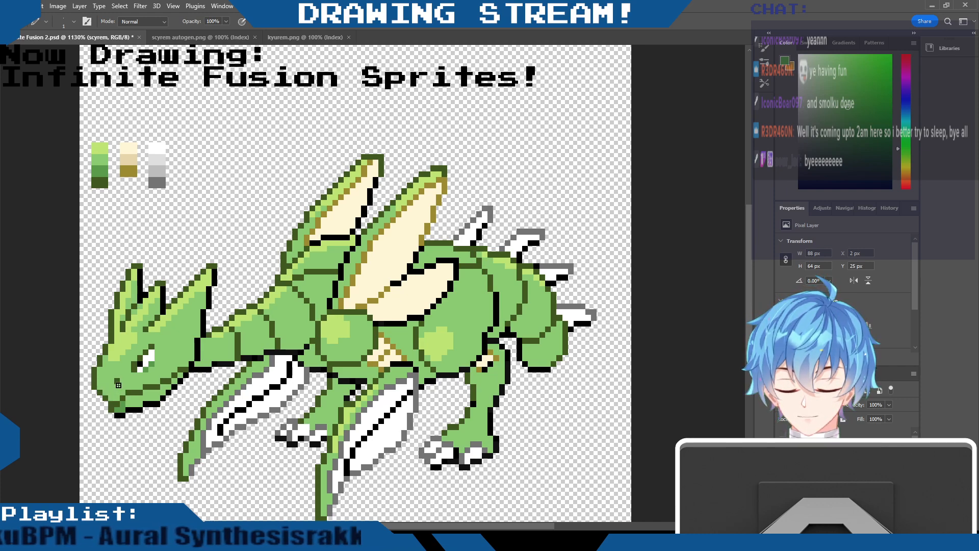
Paint darker green shading on the lower jaw, the far scythe arm and the neck's underside, and sample the black outline colour
mouse_move(128, 401)
mouse_down()
mouse_move(170, 385)
mouse_move(162, 394)
mouse_up()
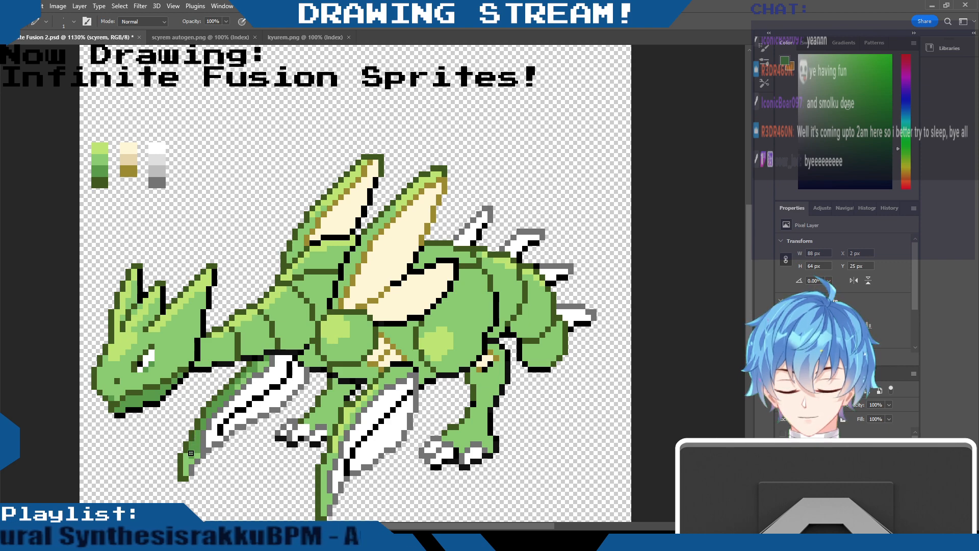
drag(191, 461, 199, 437)
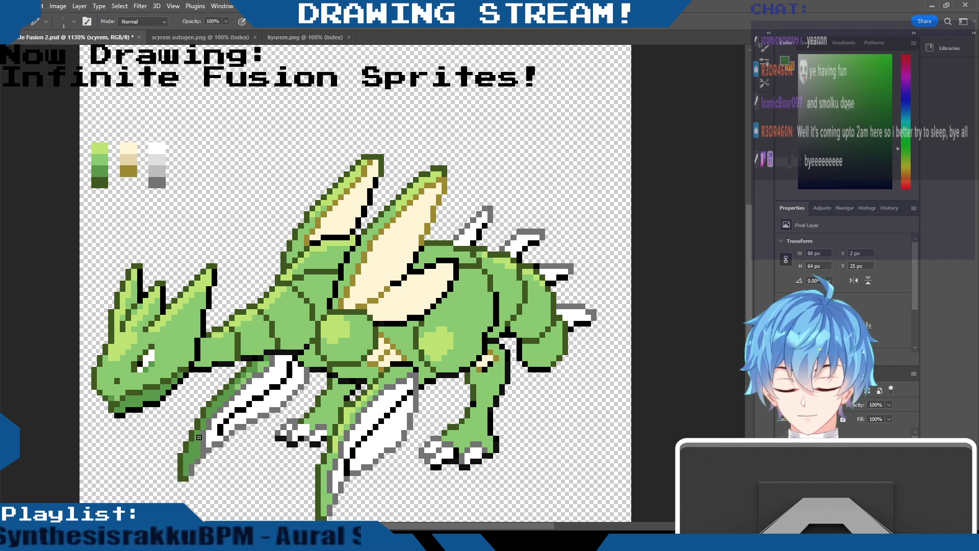
drag(203, 360, 220, 357)
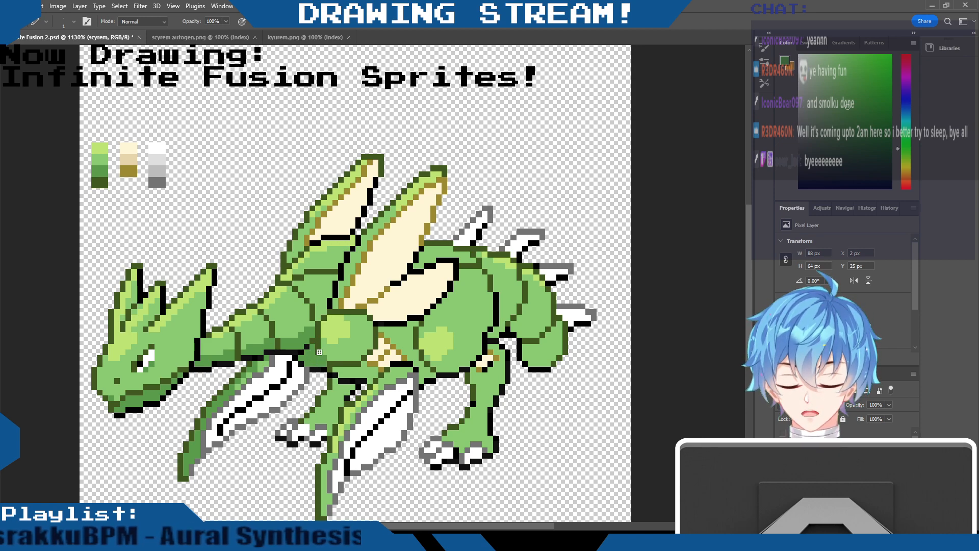
key(i)
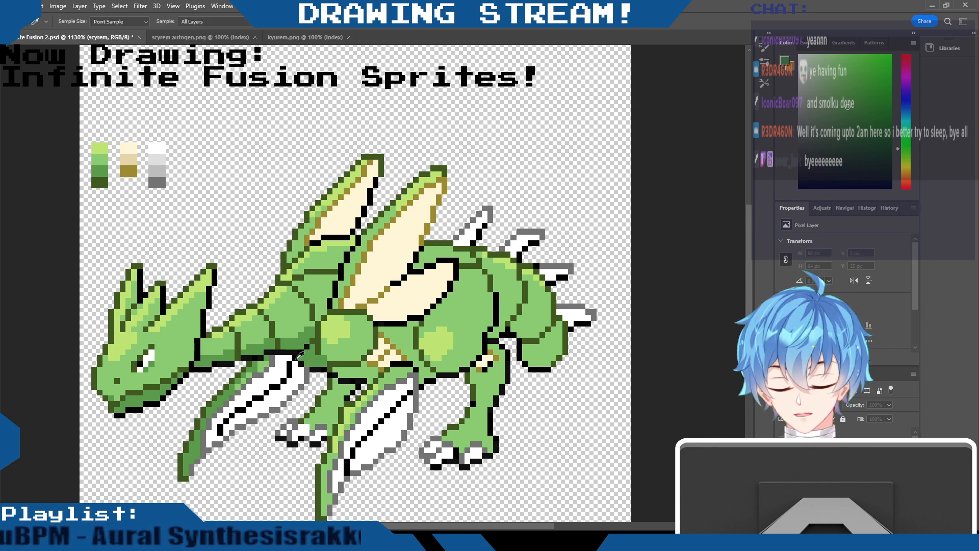
alt+click(309, 367)
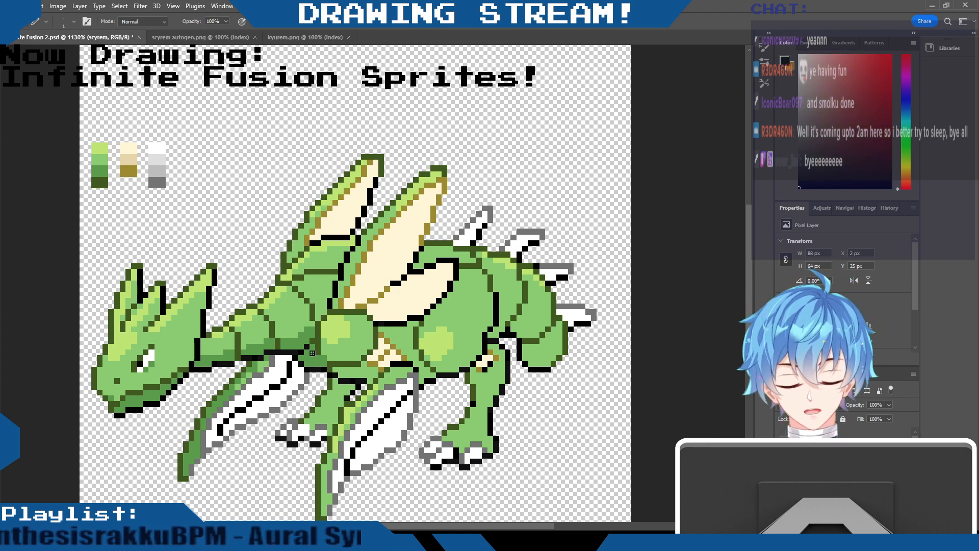
Move the Scyther reference over the fusion's neck and shoulders, toggle its visibility to compare the shading and leave it hidden
click(782, 469)
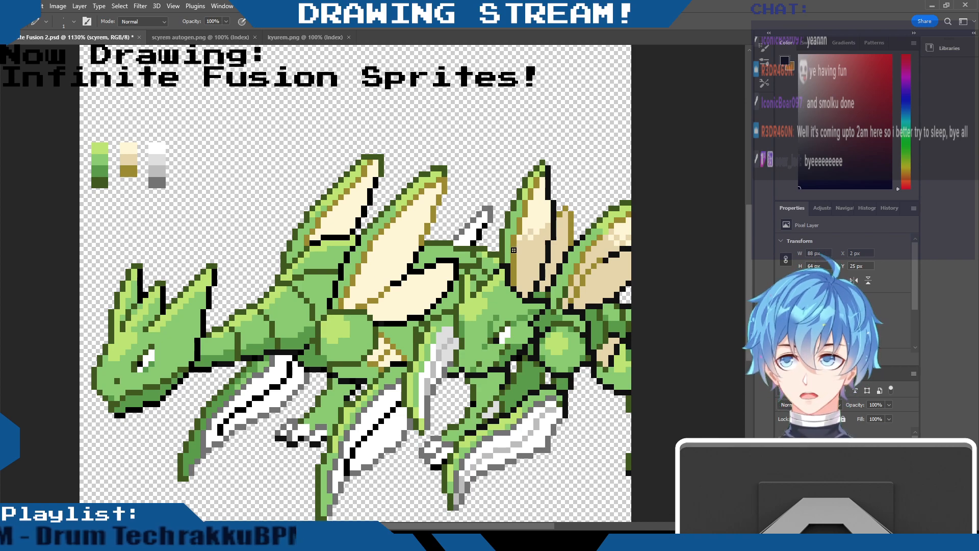
drag(331, 526, 291, 525)
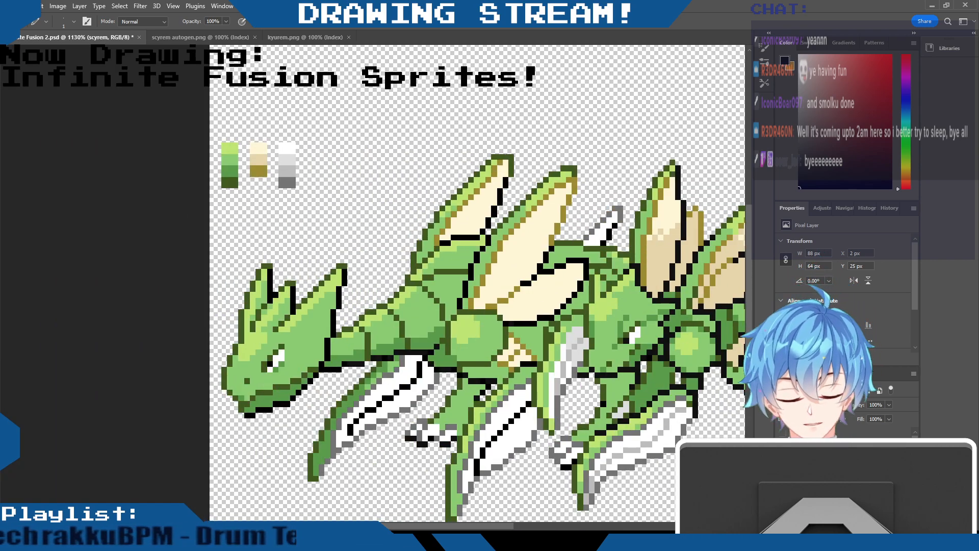
key(v)
drag(679, 304, 444, 263)
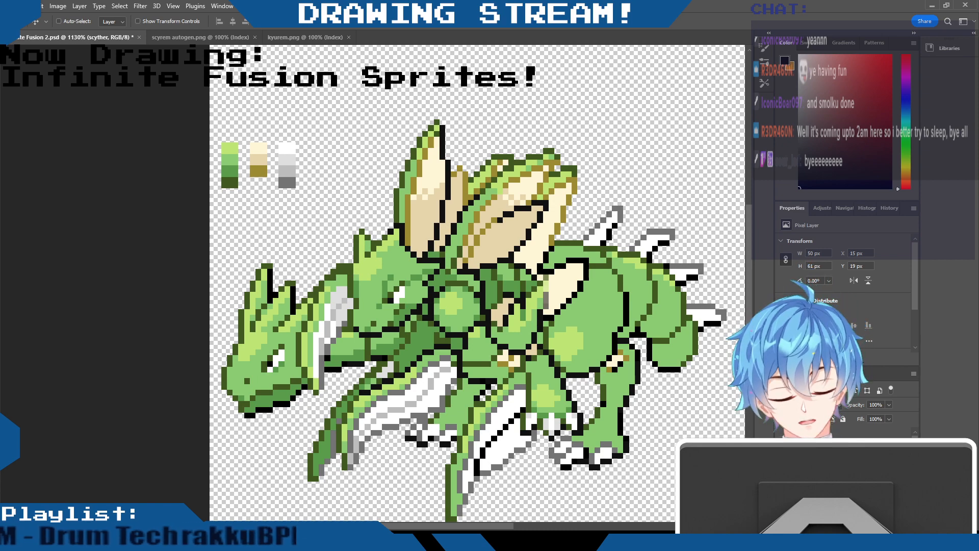
click(782, 454)
click(782, 454)
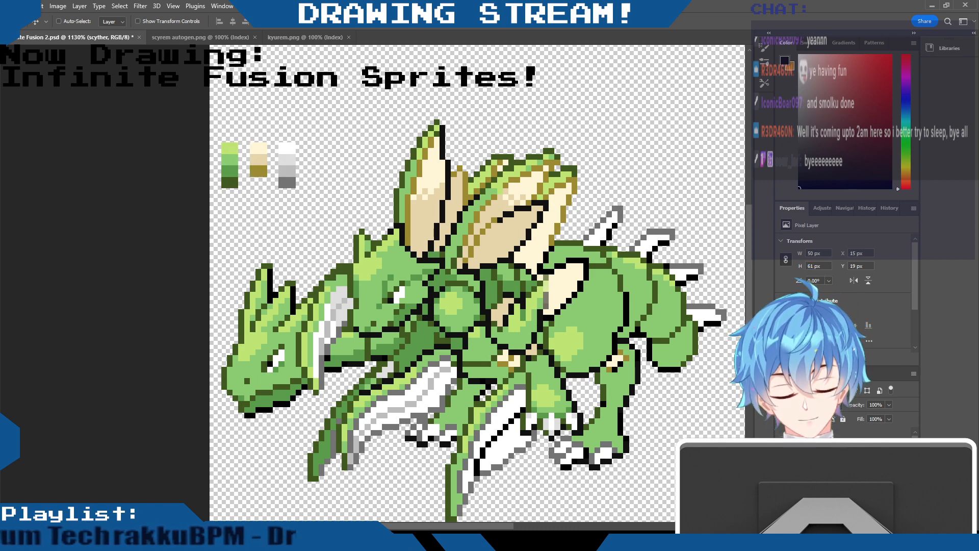
click(782, 470)
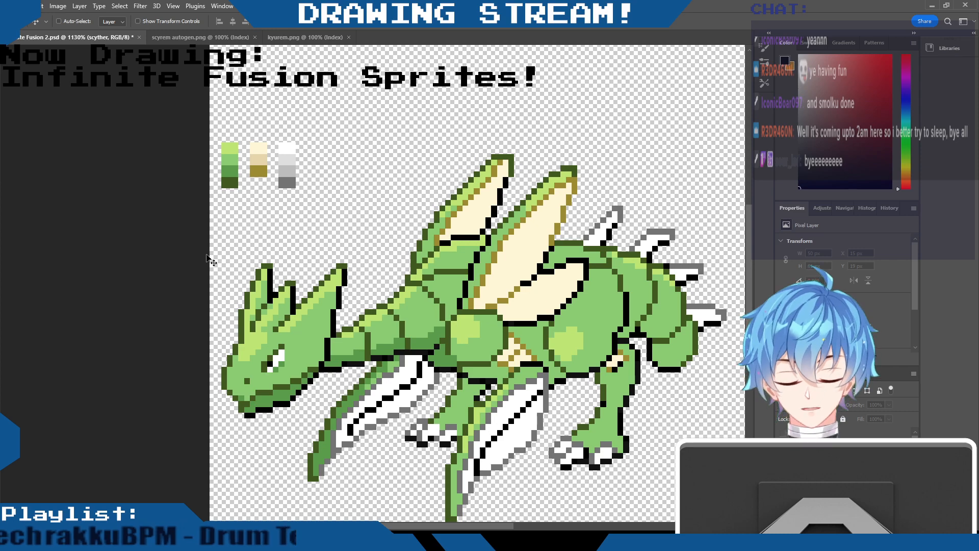
Sample the shading green from the neck and, on the scyrem layer, shade the back, round shoulder, belly and the thigh beneath the wing
key(i)
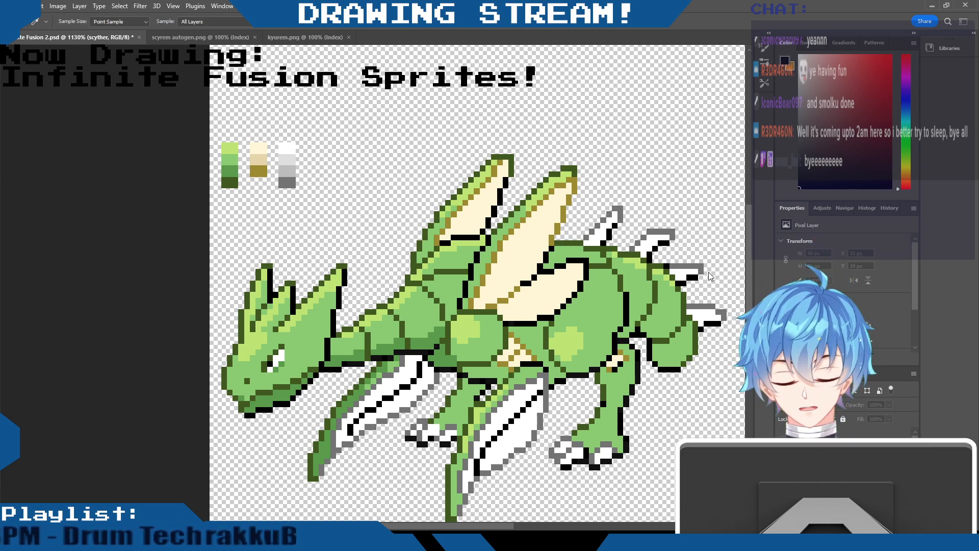
click(440, 335)
key(v)
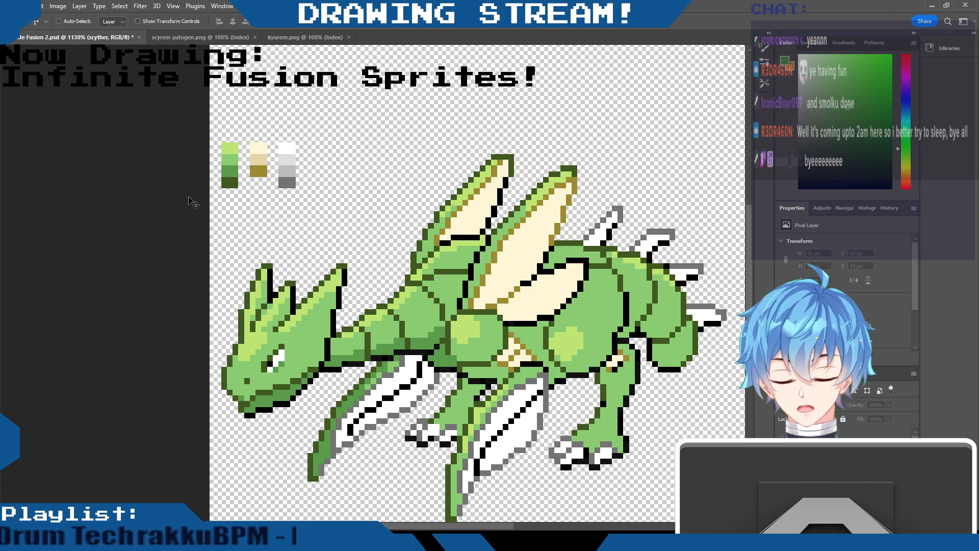
key(b)
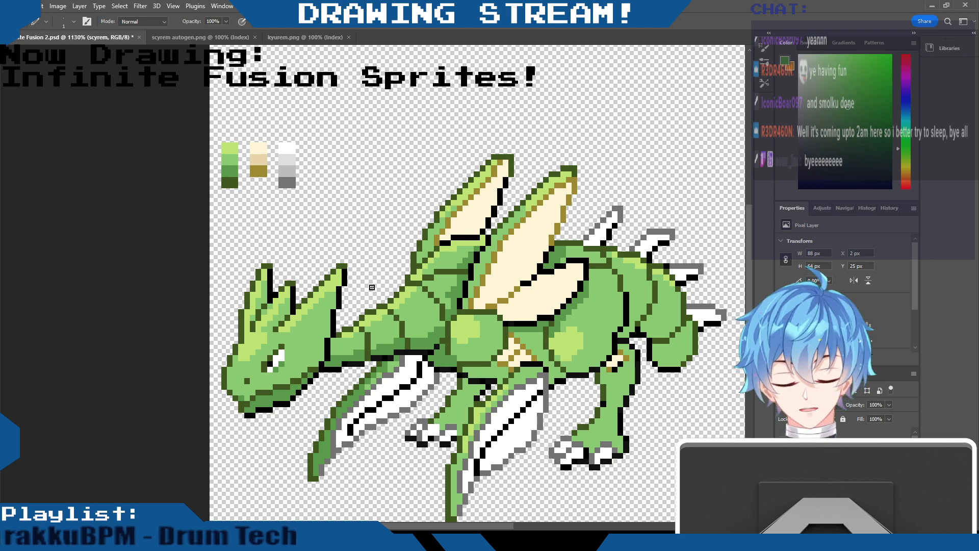
key(i)
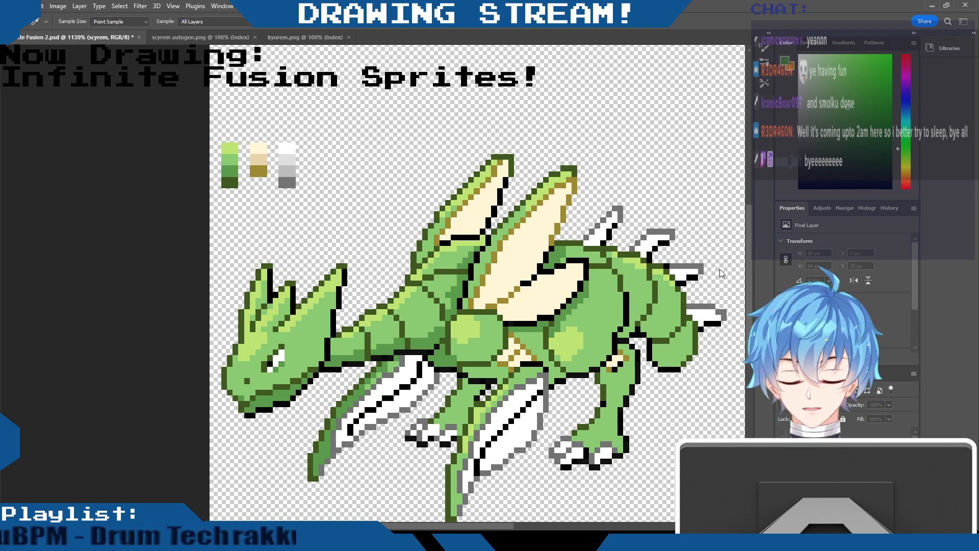
key(b)
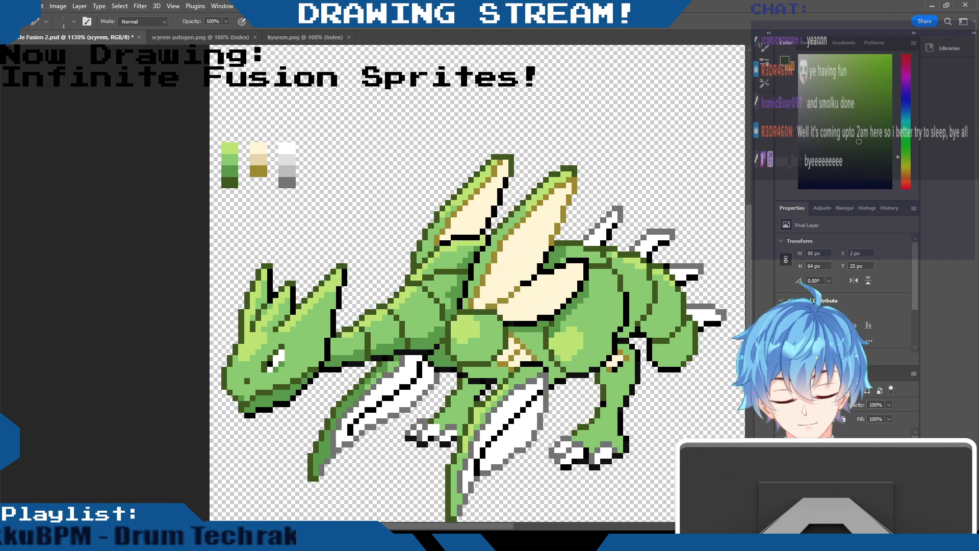
key(i)
key(b)
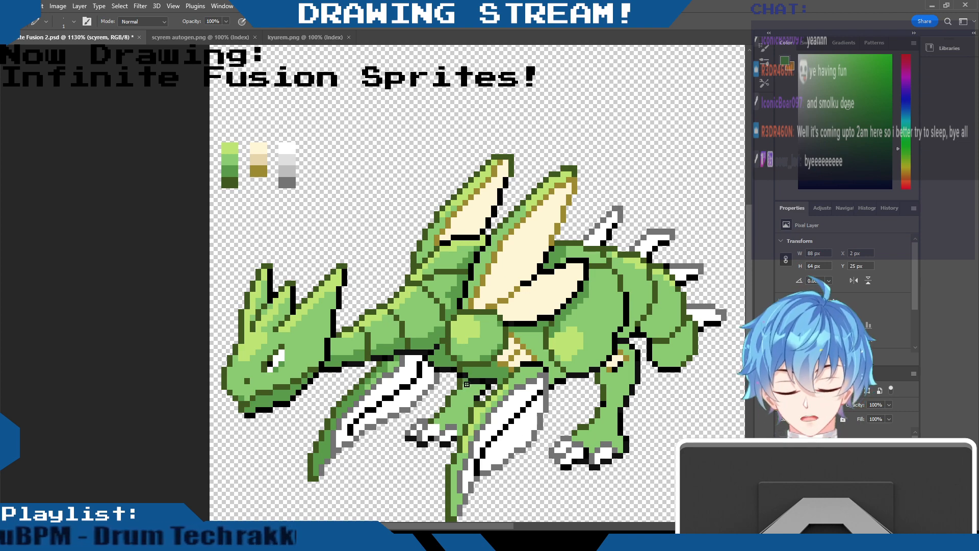
Check the body shading up close in kyurem.png and paint darker green shading on the fusion's hindquarters, legs, tail and near scythe arm
click(300, 37)
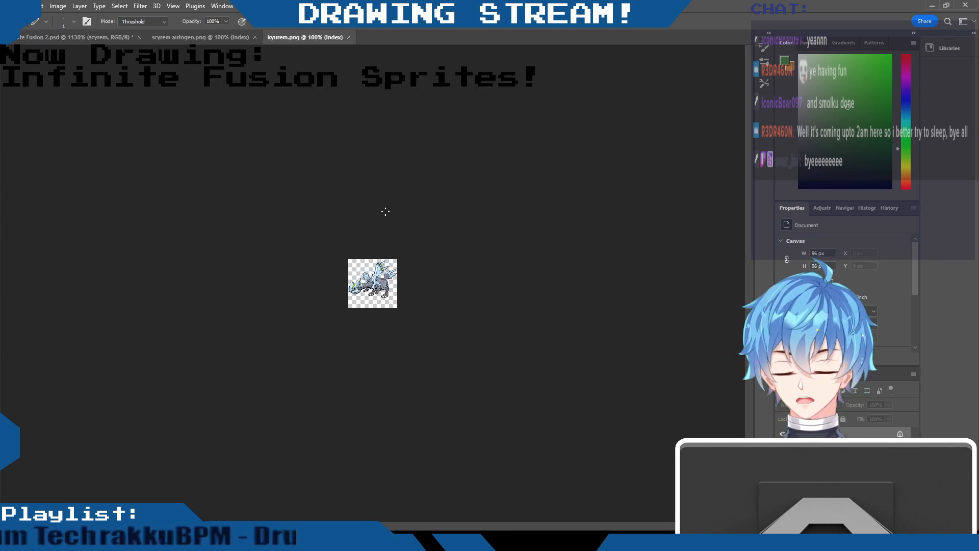
scroll(389, 233, up, 3)
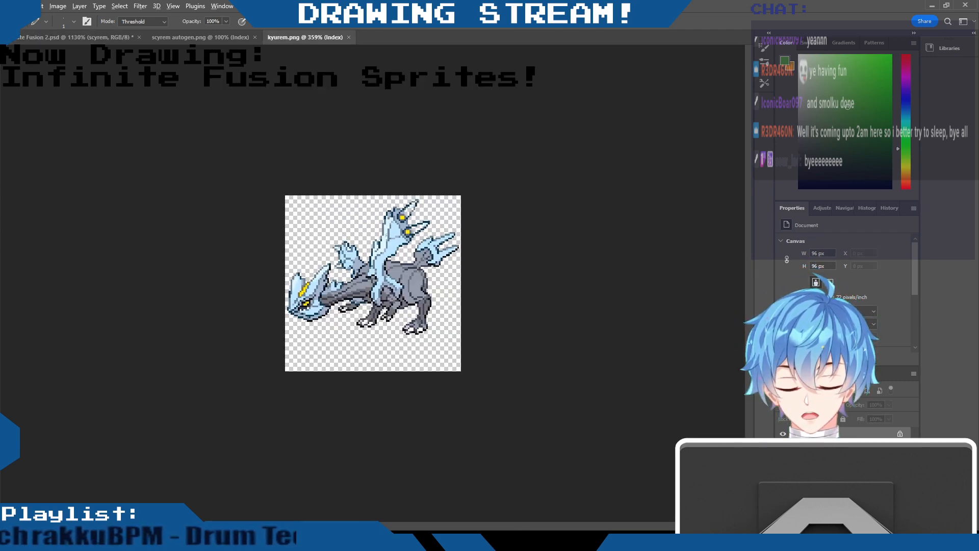
scroll(387, 234, up, 4)
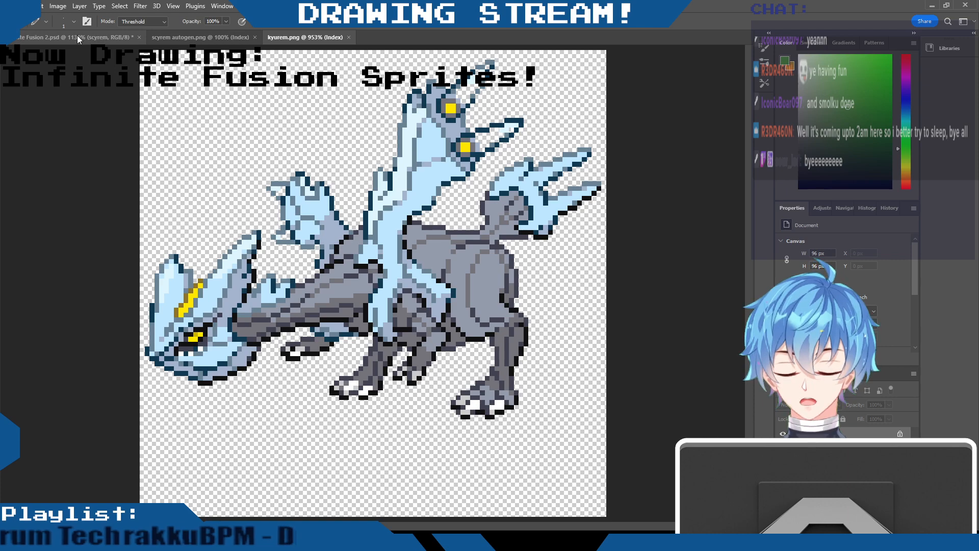
key(ctrl+Tab)
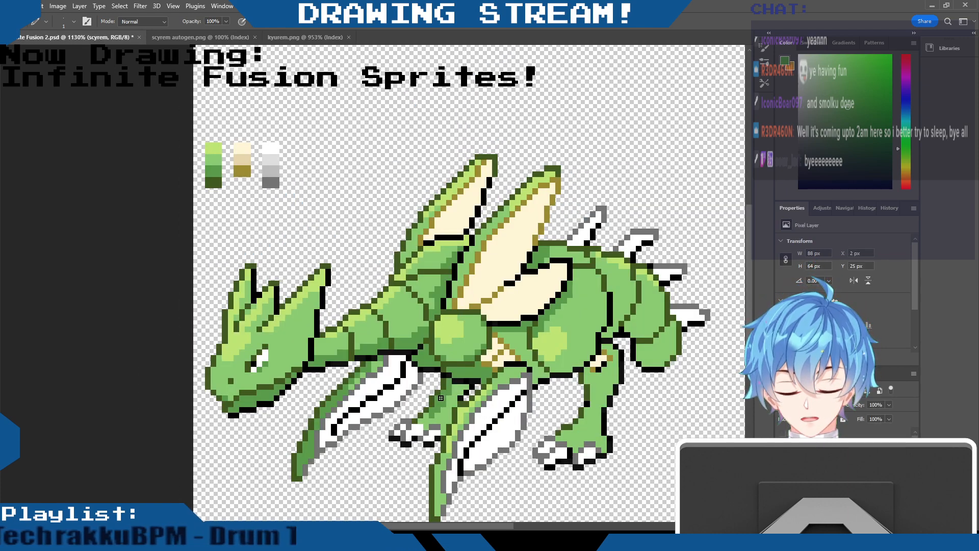
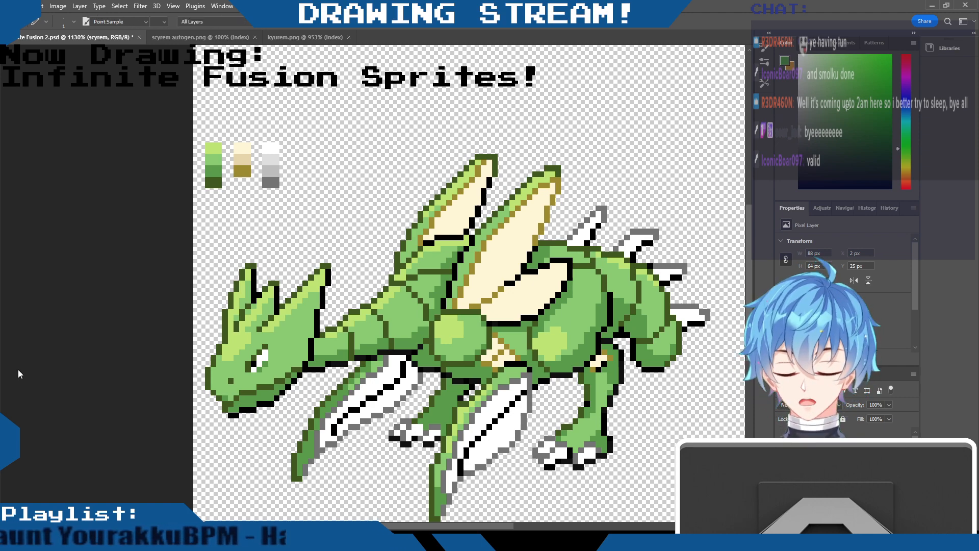
Sample the medium grey palette swatch and recolour the black centre lines of both scythe blades with it
alt+click(270, 171)
drag(334, 432, 404, 363)
mouse_move(461, 462)
mouse_down()
mouse_move(522, 392)
mouse_move(525, 400)
mouse_up()
key(ctrl+z)
click(522, 394)
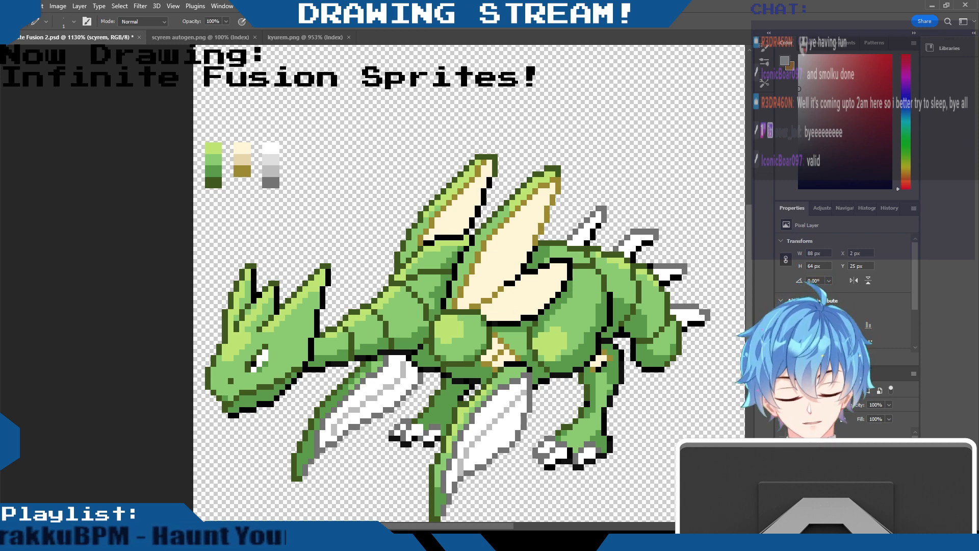
Show the scyther layer, move it up over the fusion's head and neck, and sample the tan shading colour from its wing
click(783, 452)
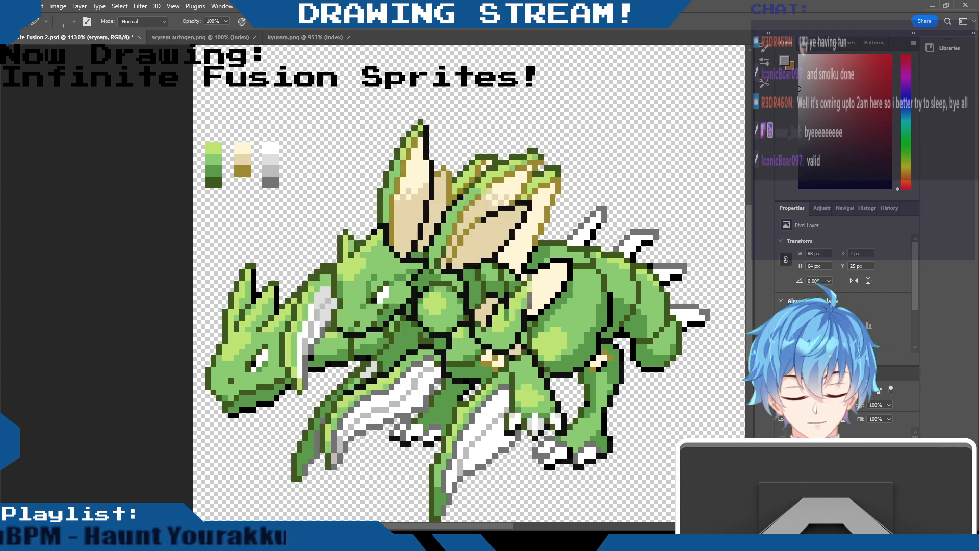
click(829, 452)
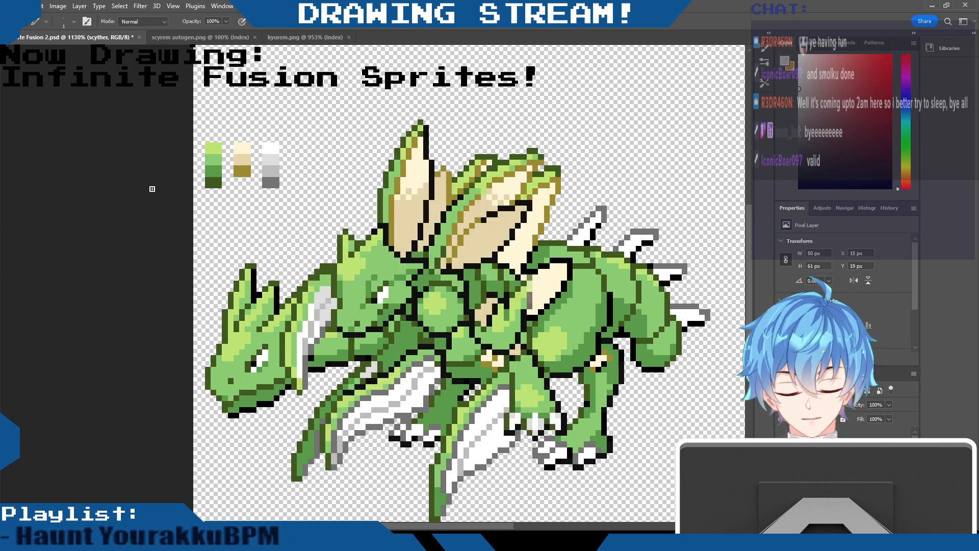
key(v)
mouse_move(549, 176)
mouse_down()
mouse_move(467, 170)
mouse_move(434, 143)
mouse_move(441, 107)
mouse_move(445, 121)
mouse_up()
key(i)
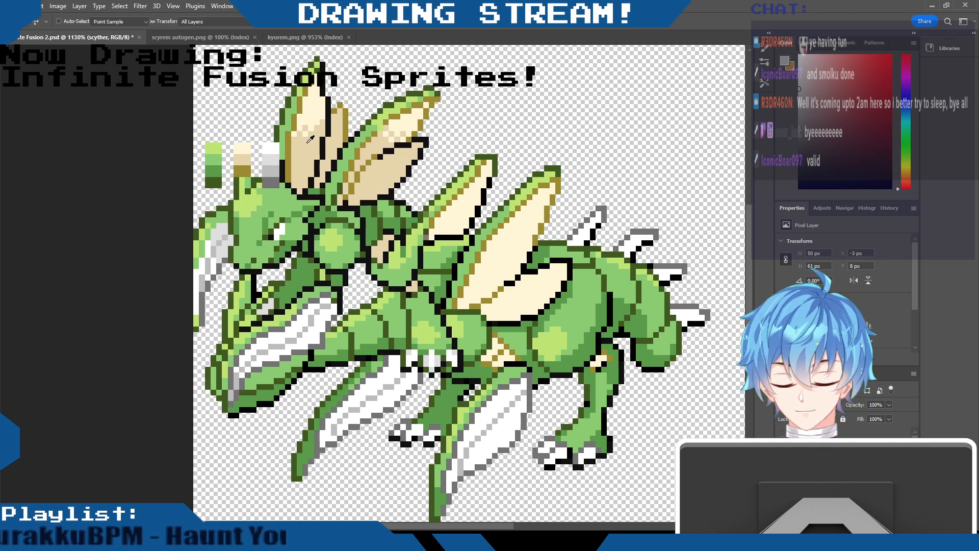
click(307, 148)
key(v)
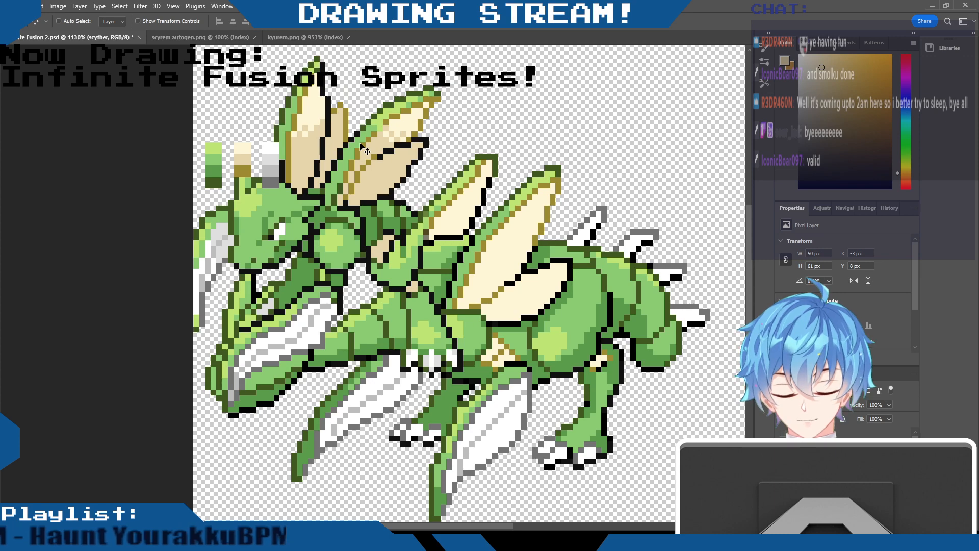
Shift the scyther reference left off the fusion's wings and shade the scyrem layer's wings and belly patches with the sampled tan
drag(359, 179, 328, 176)
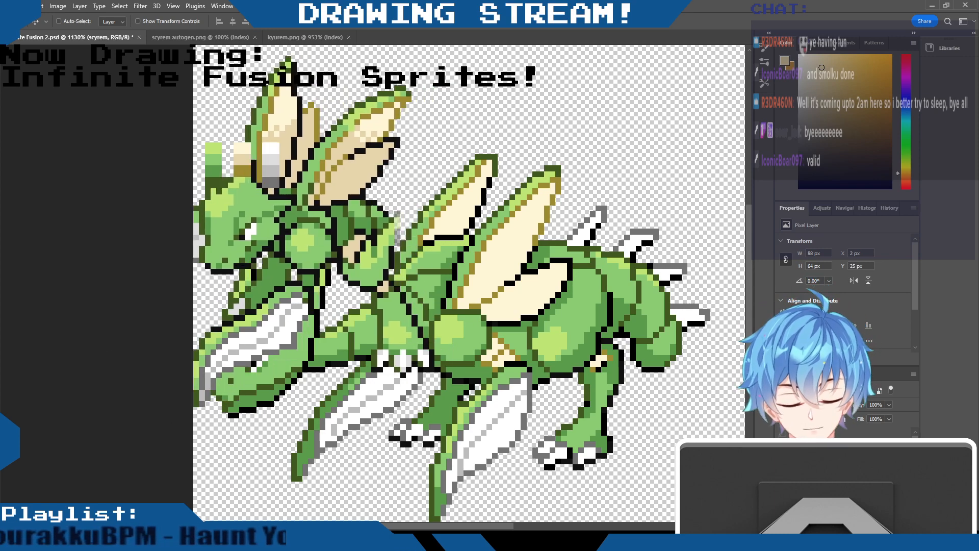
key(Delete)
key(ctrl+z)
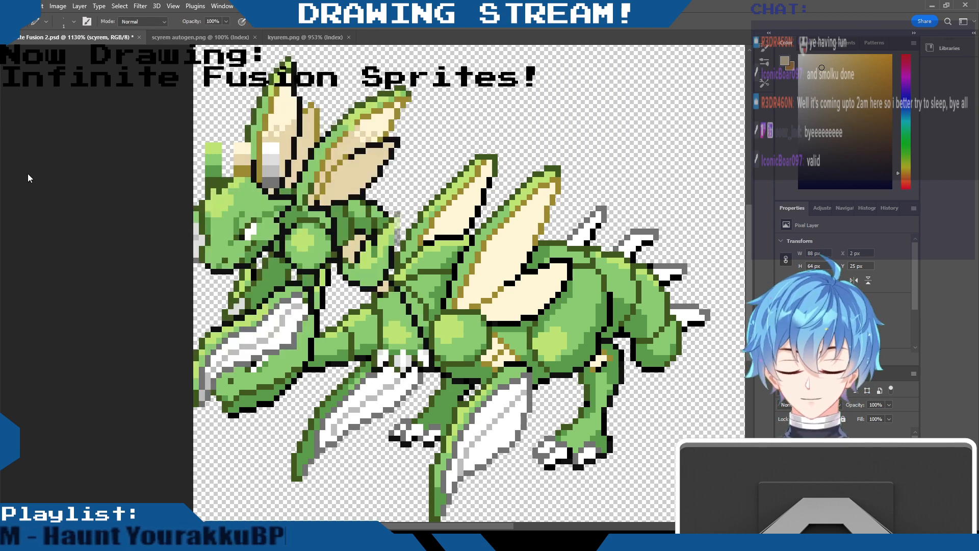
key(b)
mouse_move(429, 236)
mouse_down()
mouse_move(436, 223)
mouse_move(458, 230)
mouse_up()
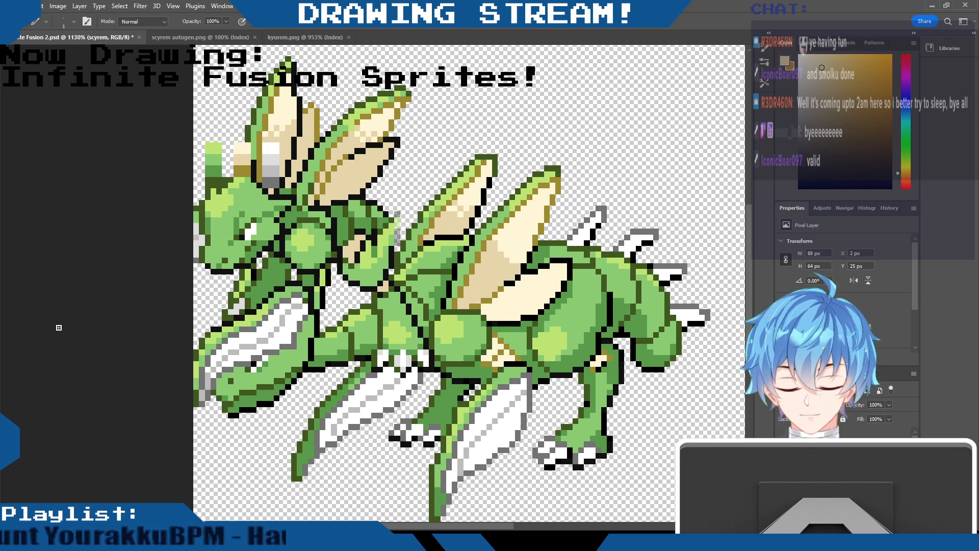
key(g)
click(530, 292)
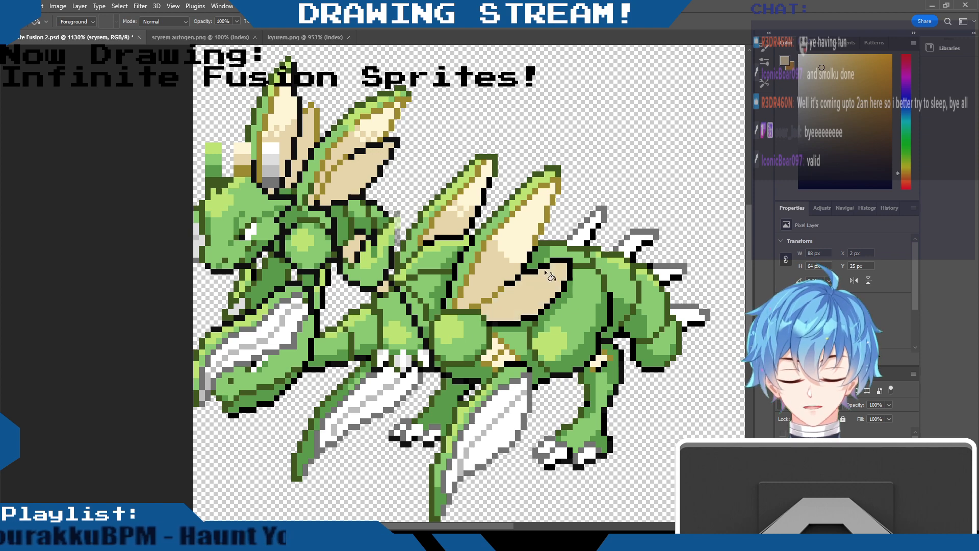
key(b)
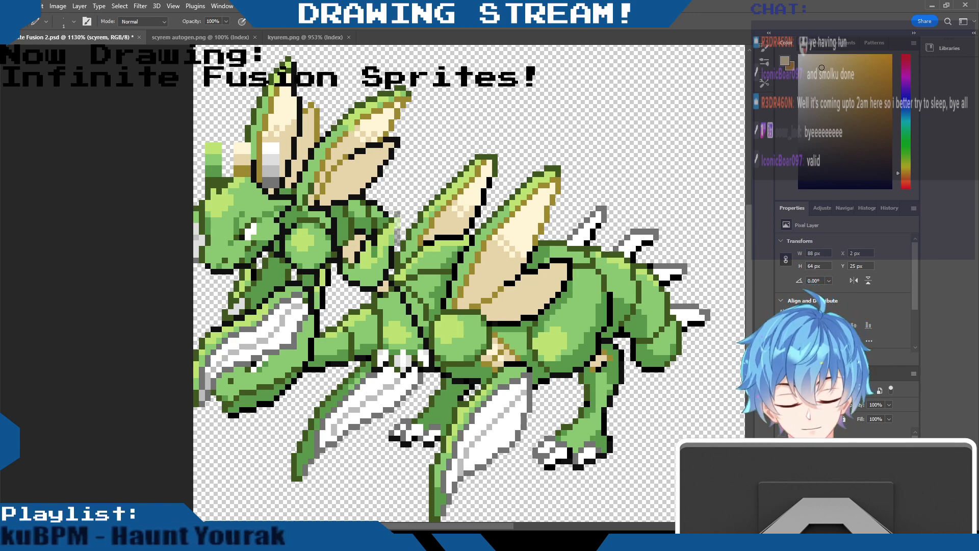
With the scyther layer hidden, sample grey and shade the claws on both feet and the white spikes along the tail
click(782, 462)
key(i)
alt+click(437, 429)
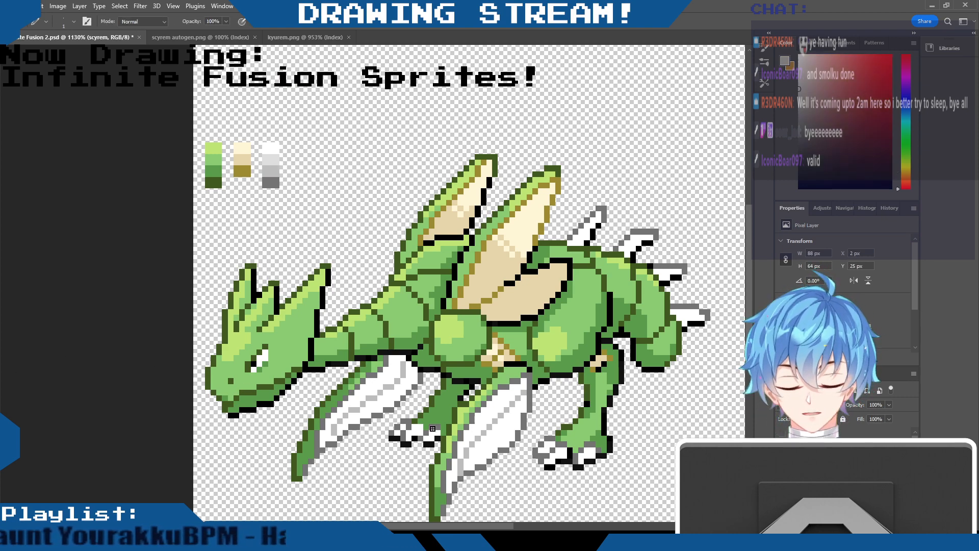
drag(405, 426, 398, 433)
click(409, 434)
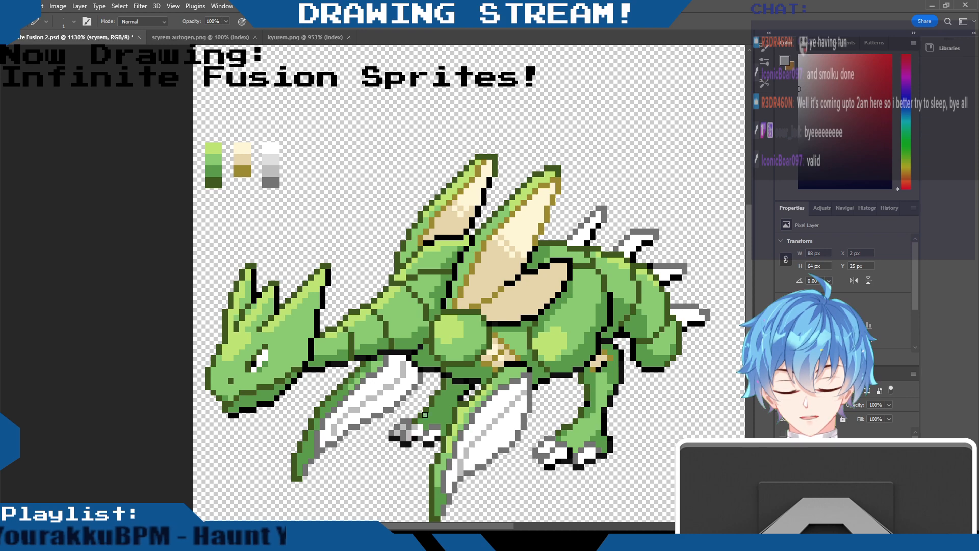
click(544, 448)
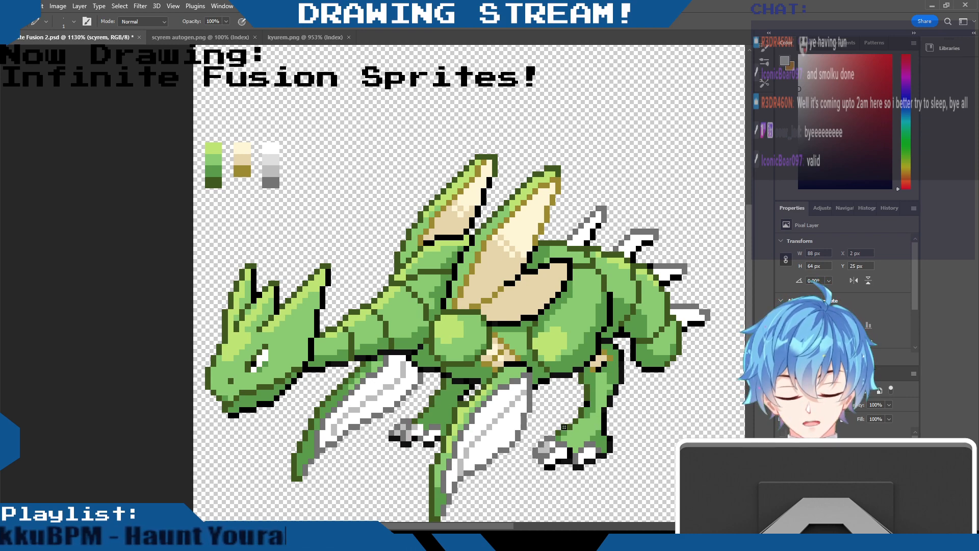
click(548, 461)
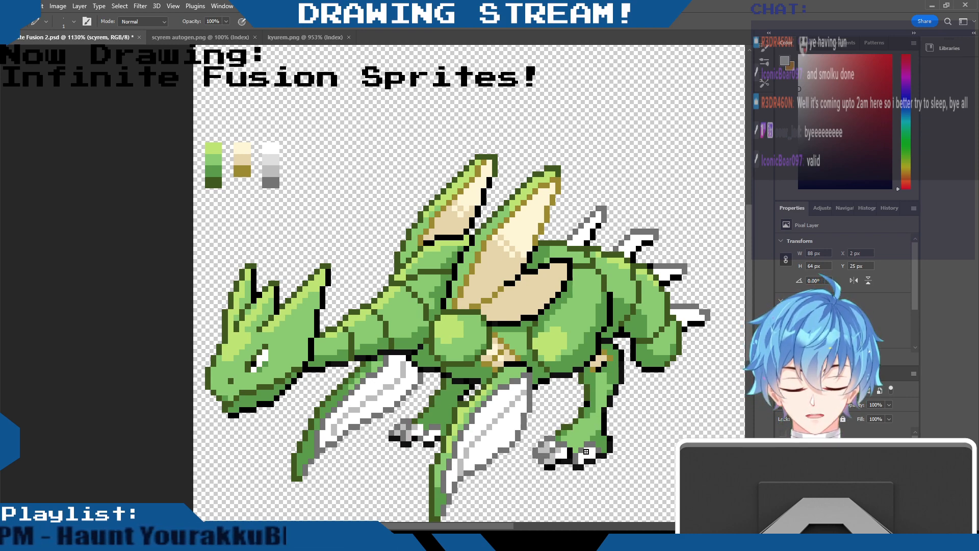
click(581, 464)
key(ctrl+z)
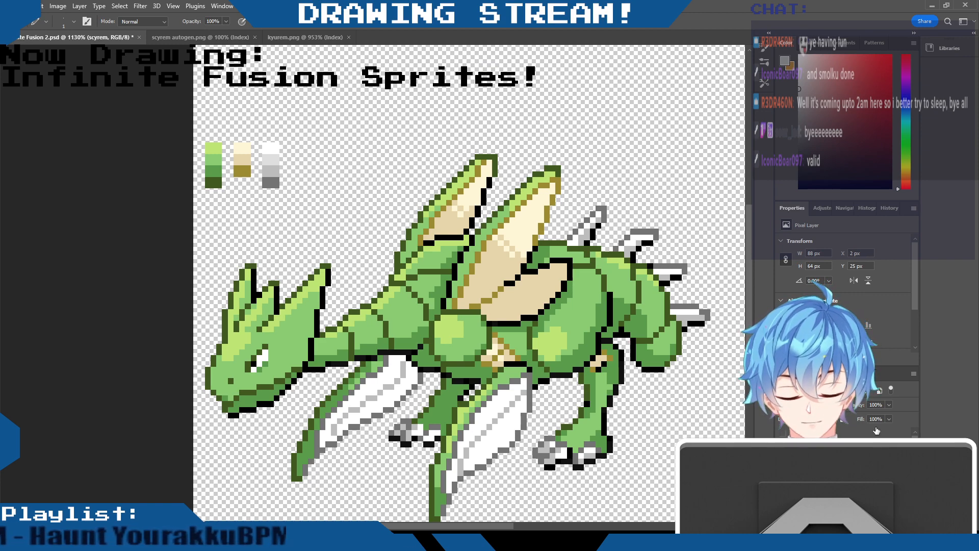
Sample greens from the body and touch up the highlights and shading on the fusion's back, tail and hind leg
key(i)
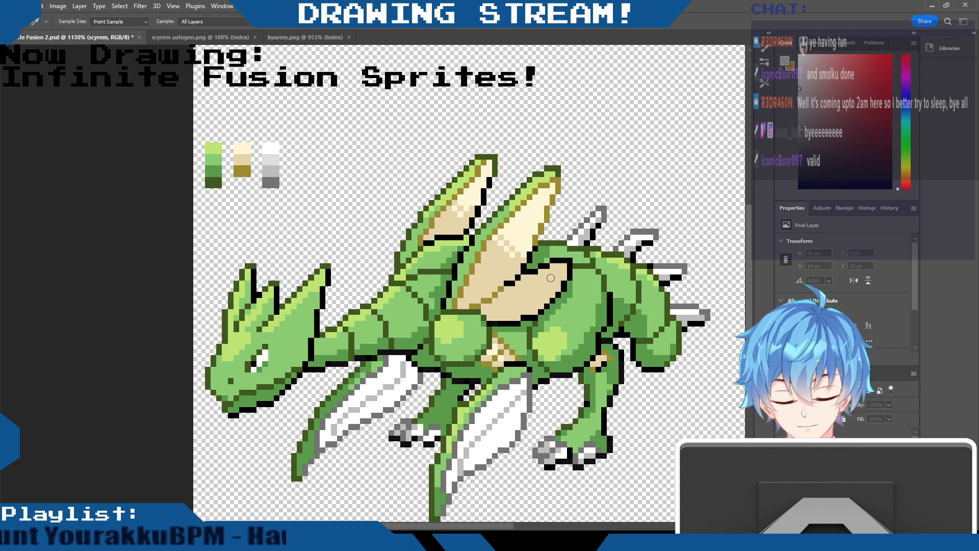
alt+click(433, 301)
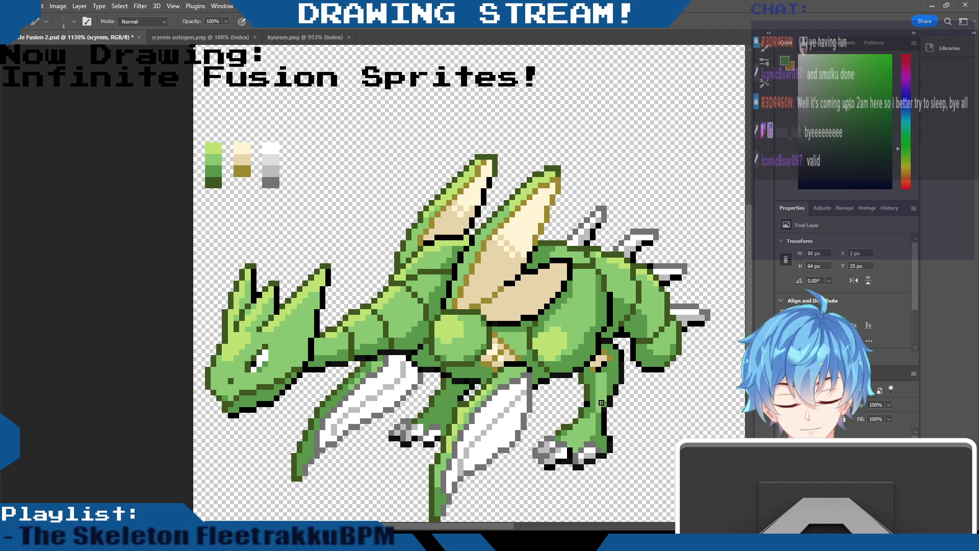
key(i)
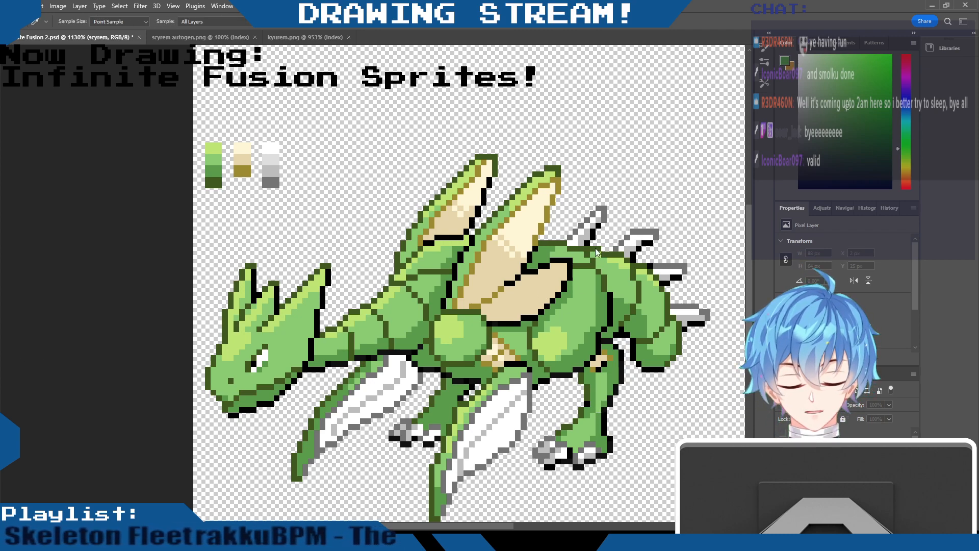
key(b)
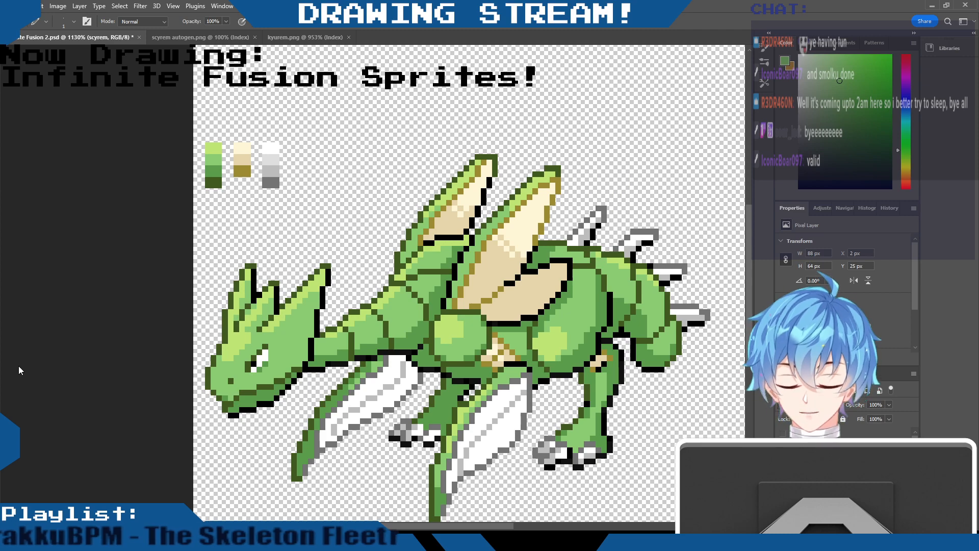
key(i)
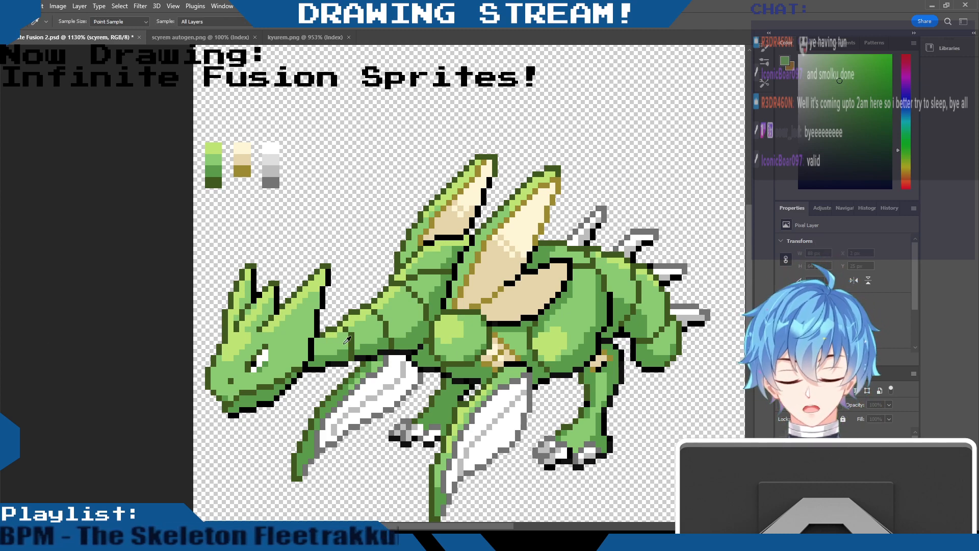
key(b)
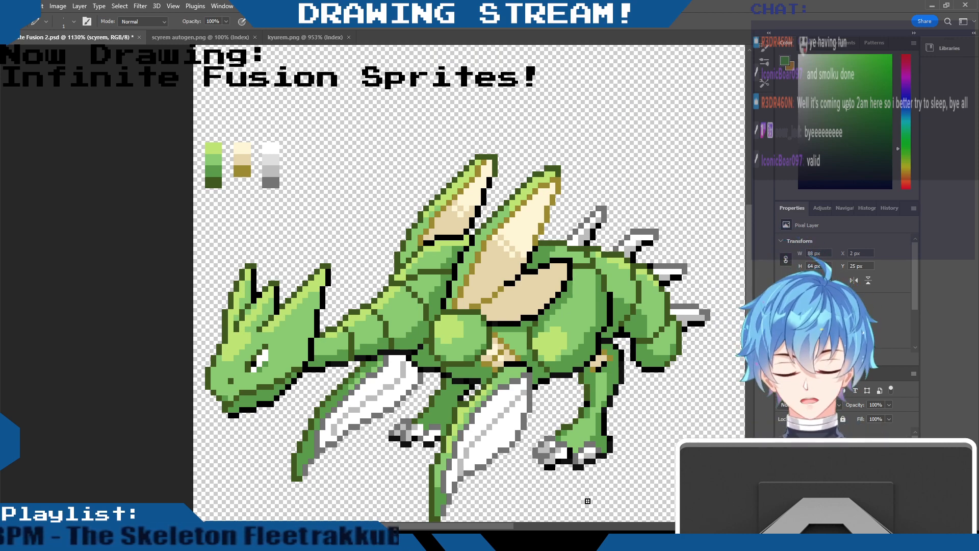
Check the whole fusion sprite at a smaller size and save the document
scroll(588, 501, up, 3)
scroll(587, 501, down, 5)
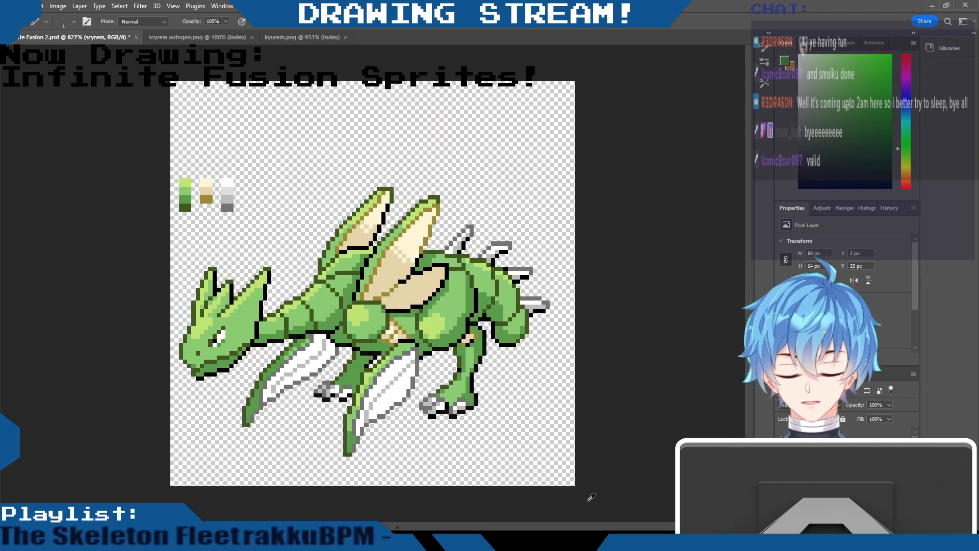
scroll(591, 497, down, 1)
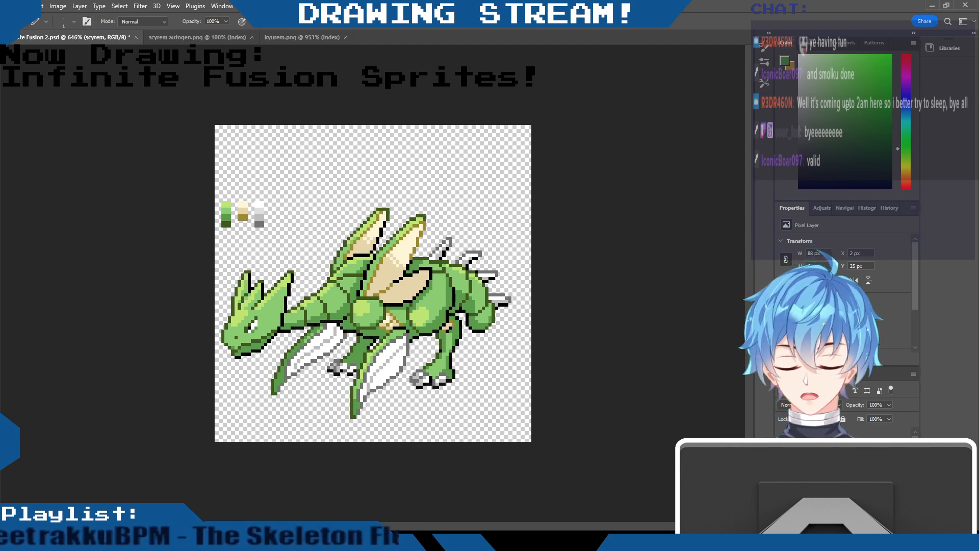
key(ctrl+s)
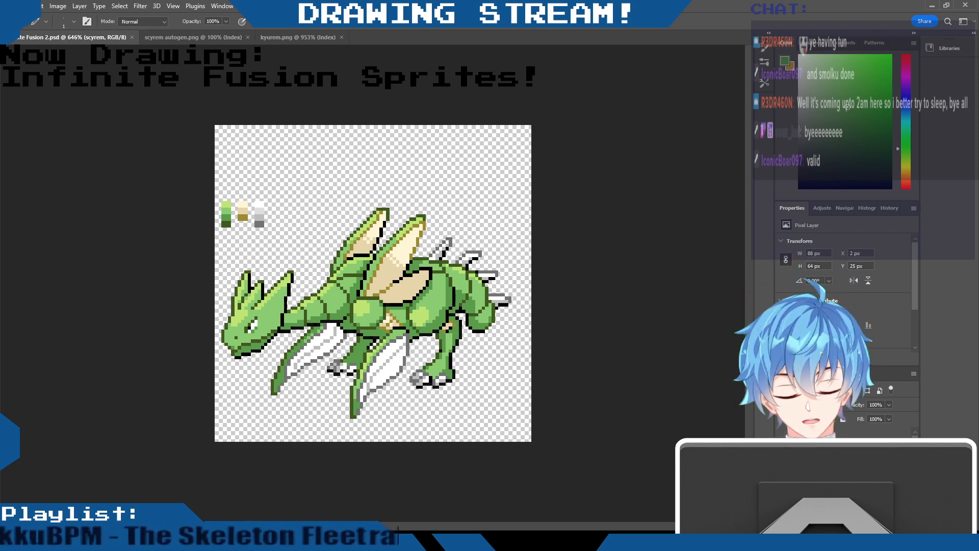
Show the autogenerated fusion sprite as a placement reference and stack the scyrem layer above it
click(782, 460)
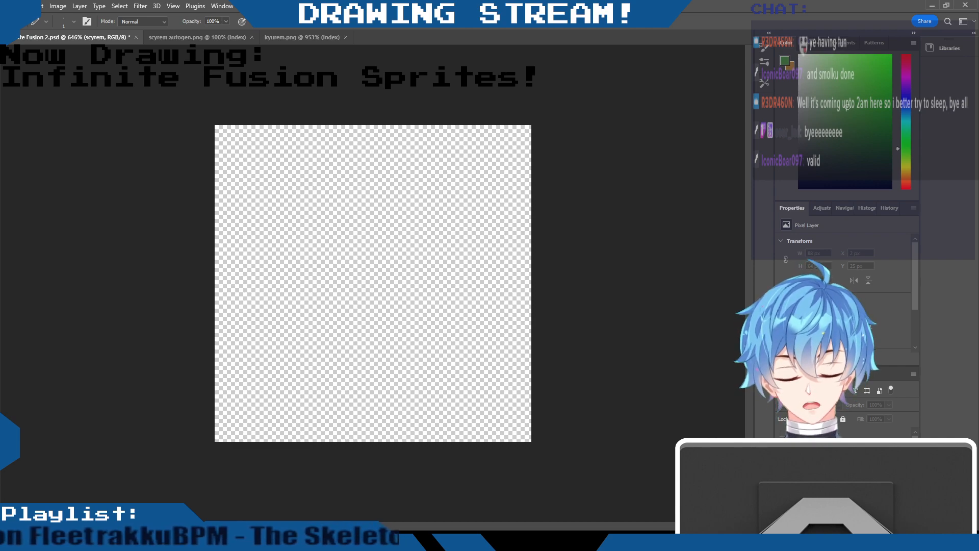
click(783, 459)
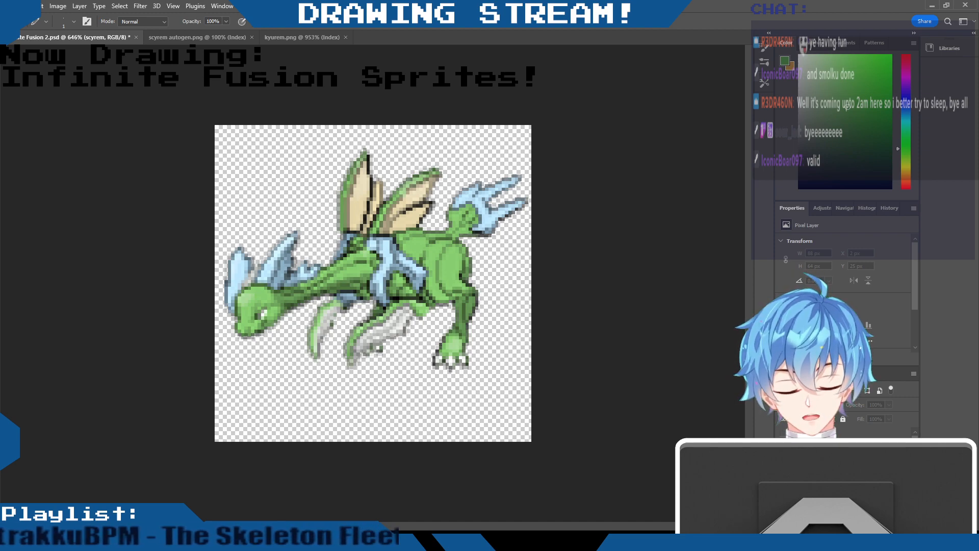
click(782, 458)
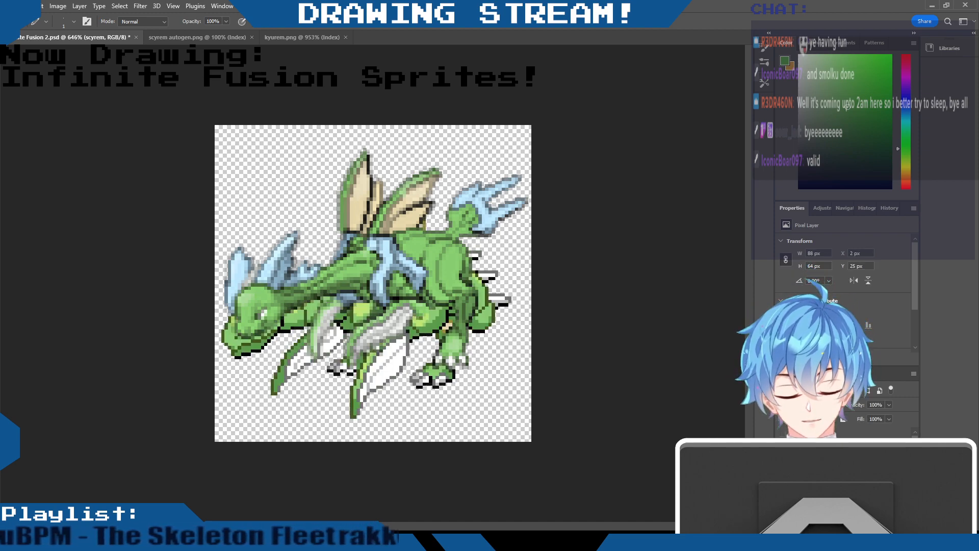
drag(826, 459, 827, 434)
Move the scyrem sprite over the autogenerated reference to match its head and feet placement, at X 6 px, Y 20 px
key(v)
mouse_move(444, 314)
mouse_down()
mouse_move(485, 313)
mouse_move(477, 217)
mouse_move(505, 321)
mouse_move(524, 329)
mouse_move(495, 335)
mouse_up()
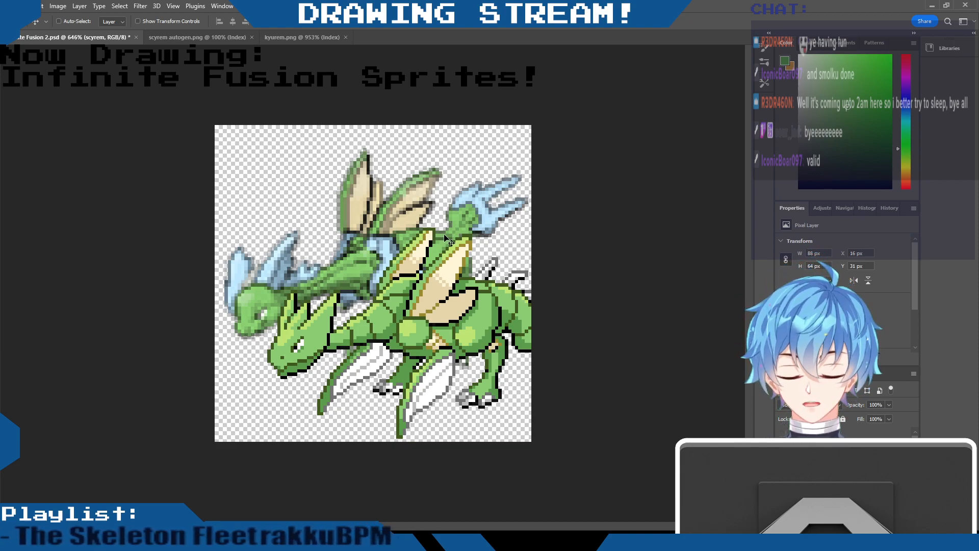
mouse_move(448, 251)
mouse_down()
mouse_move(464, 243)
mouse_move(455, 232)
mouse_move(455, 270)
mouse_move(437, 232)
mouse_move(473, 367)
mouse_move(435, 239)
mouse_up()
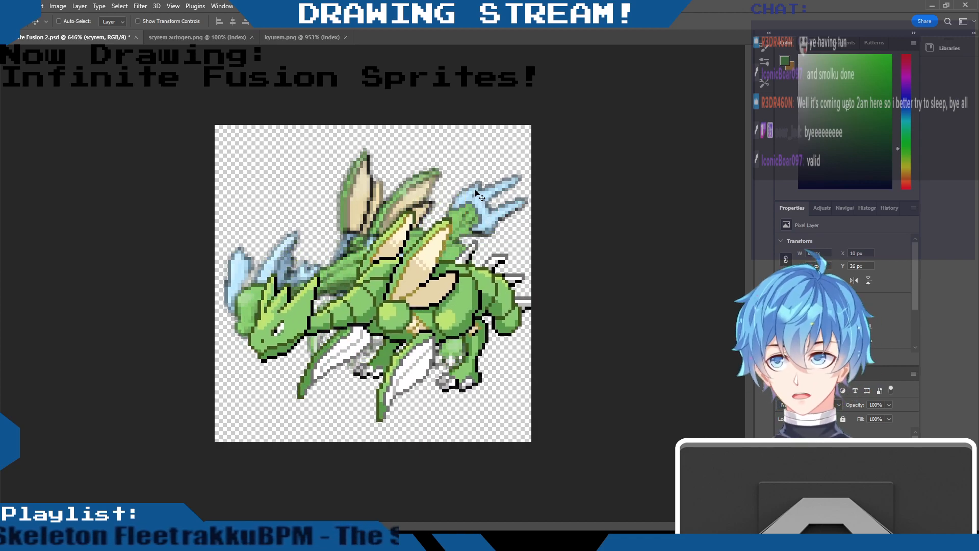
mouse_move(441, 291)
mouse_down()
mouse_move(474, 319)
mouse_move(431, 284)
mouse_up()
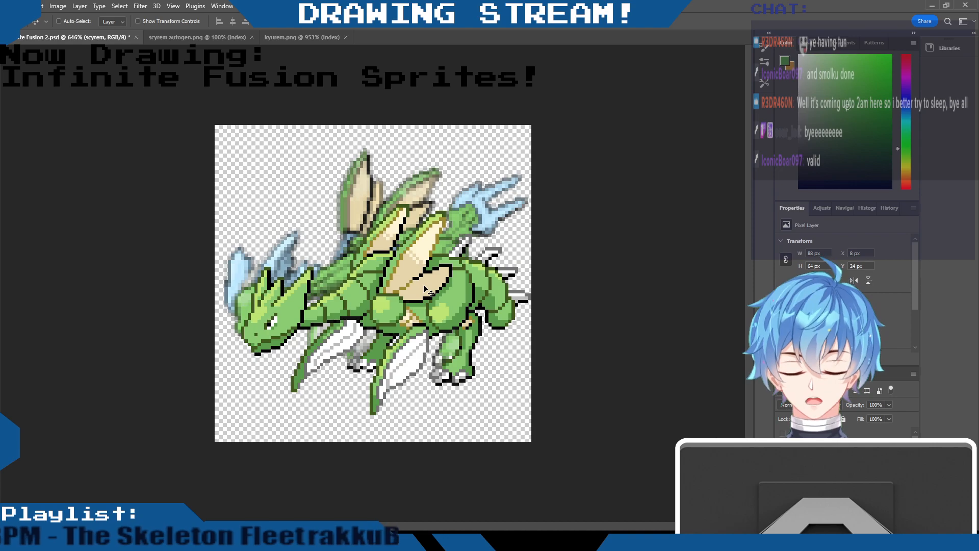
drag(424, 290, 430, 247)
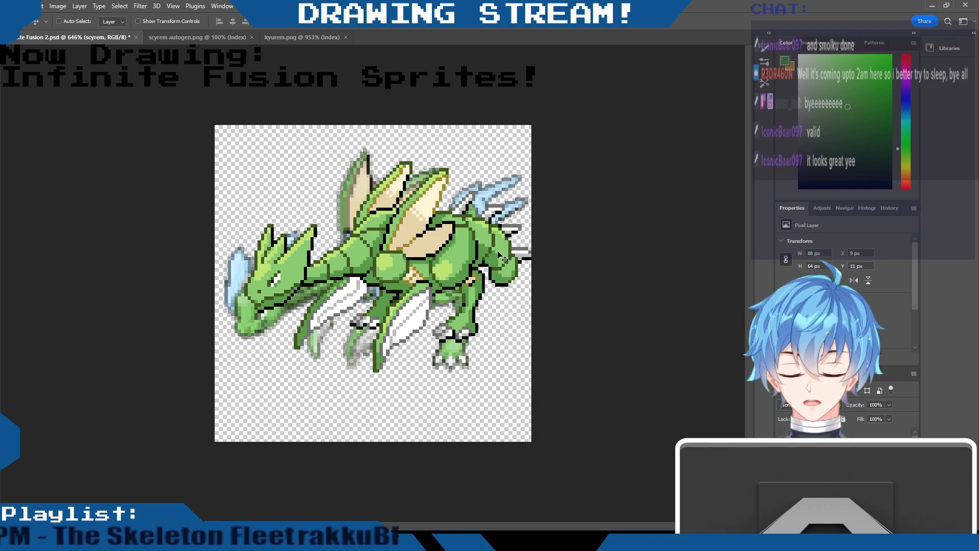
drag(490, 258, 480, 291)
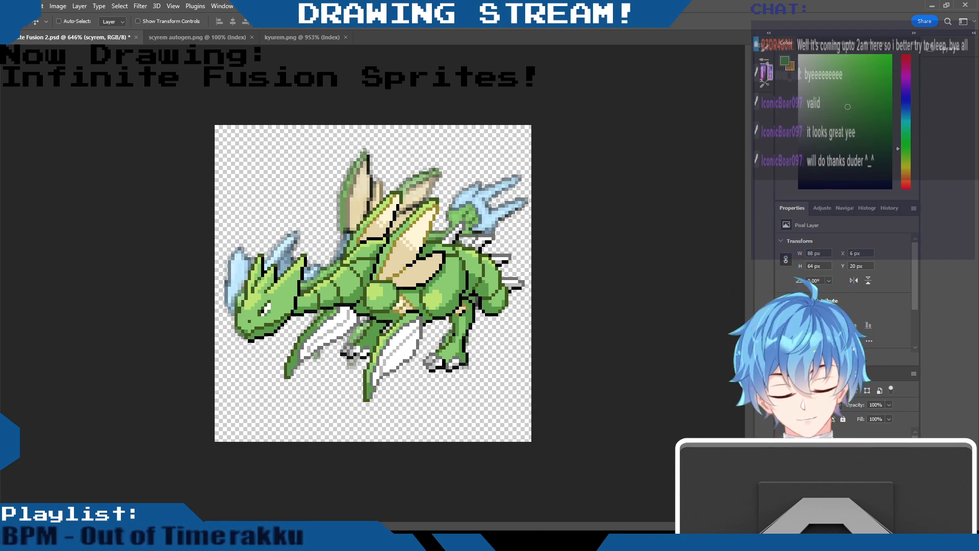
With the autogenerated reference hidden, reposition the scyrem sprite at X 4 px, Y 19 px and save the document
click(783, 467)
drag(360, 197, 354, 195)
key(ctrl+s)
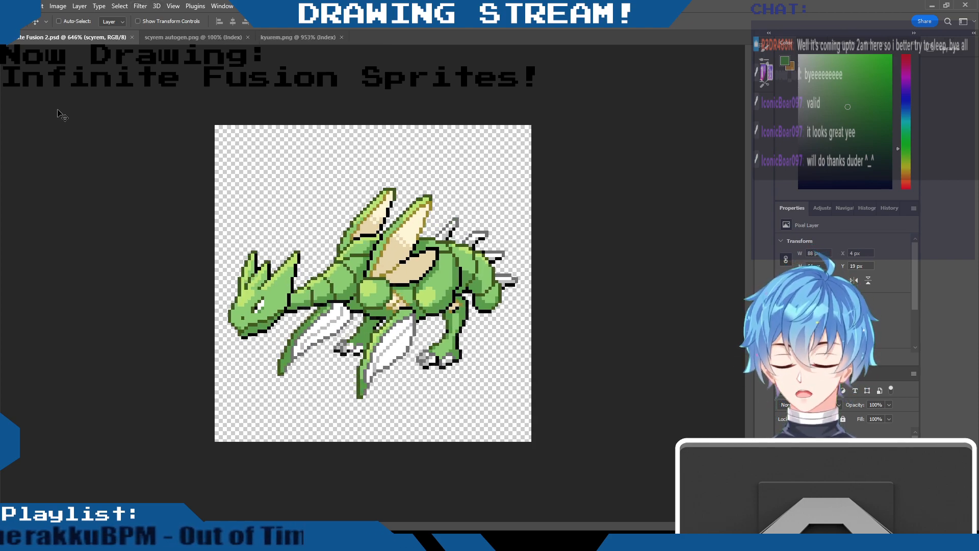